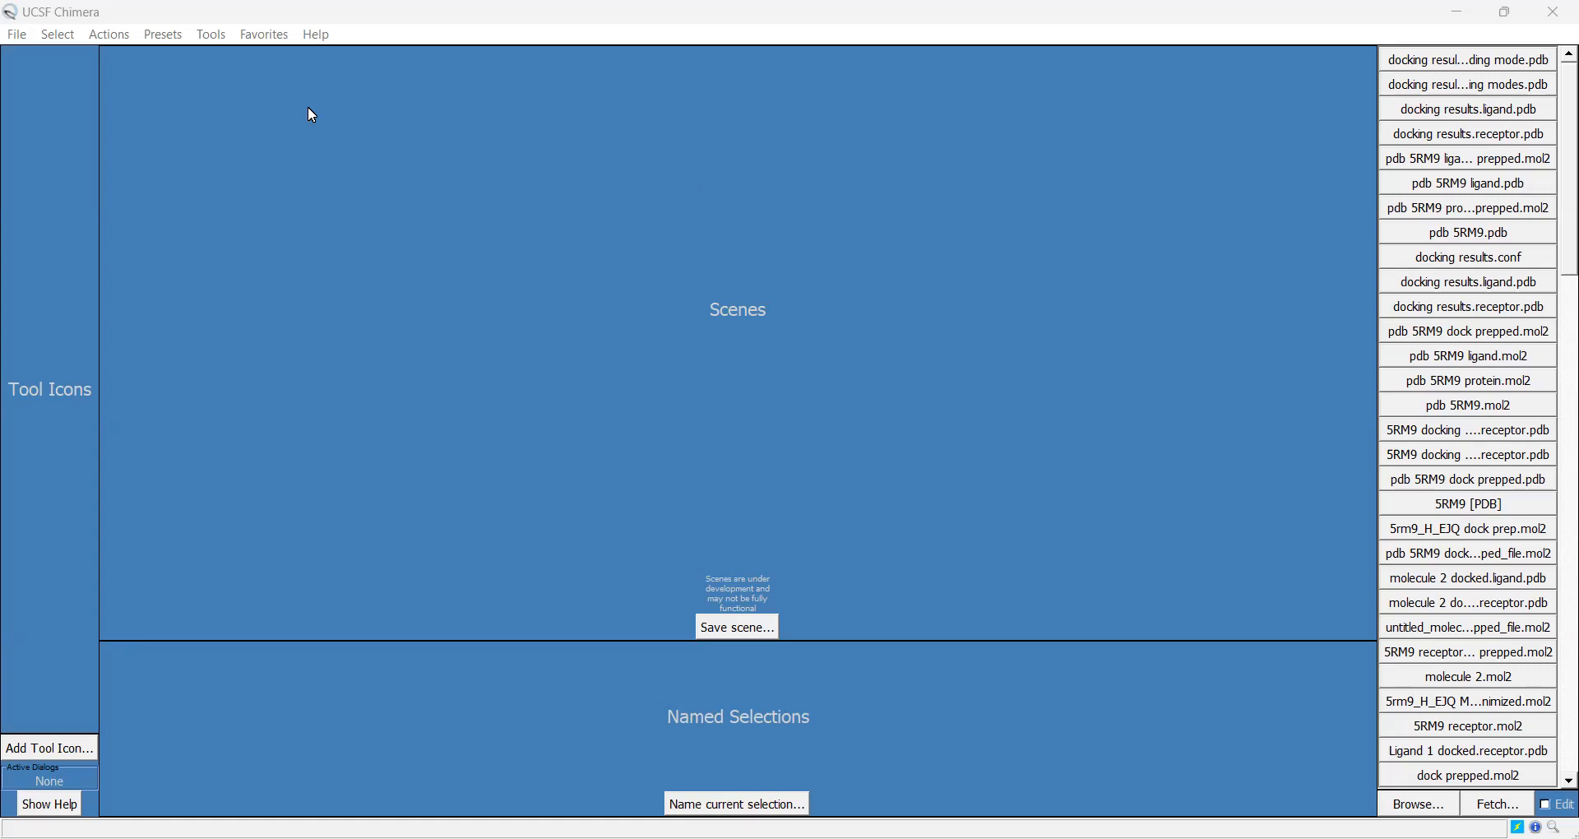
# Open the structure file pdb 5RM9.pdb
pyautogui.click(18, 37)
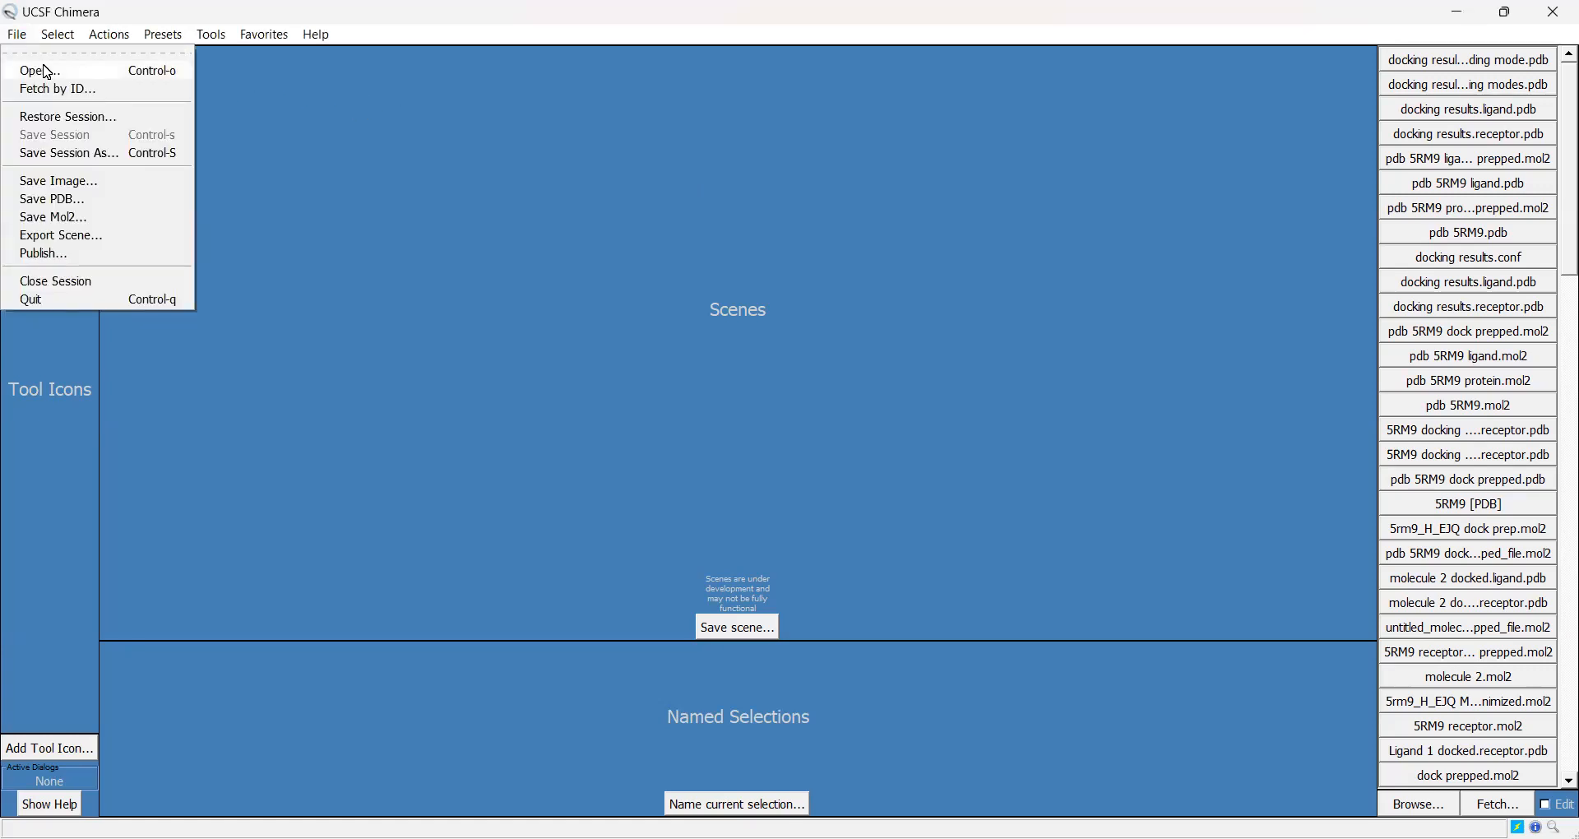
pyautogui.click(102, 78)
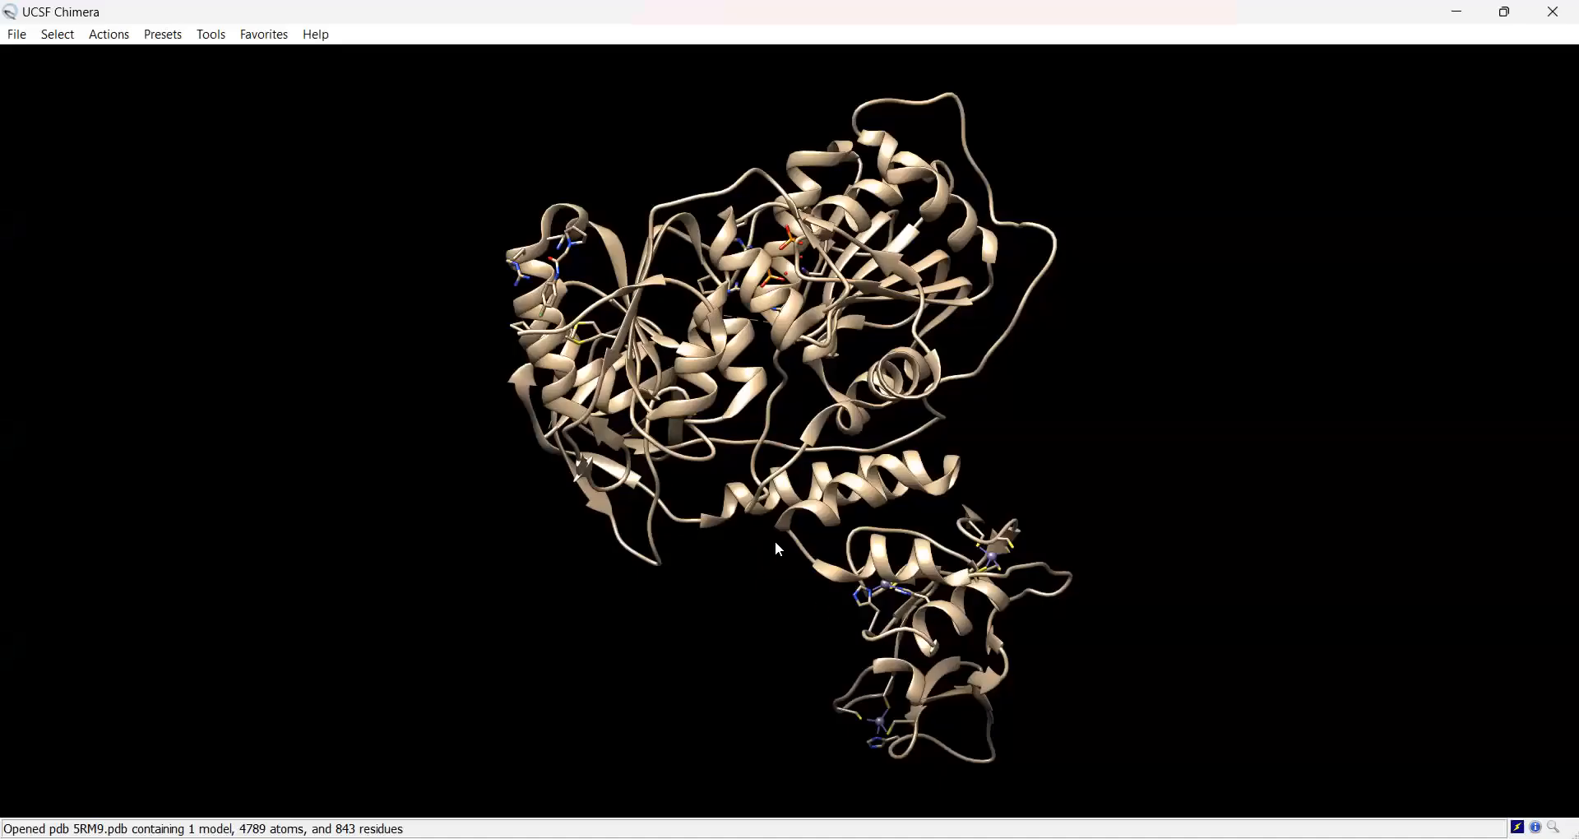
# Examine the overall protein structure and its bound molecules from several angles and distances
pyautogui.moveTo(775, 542); pyautogui.dragTo(1027, 468)
pyautogui.scroll(10, 1026, 466)
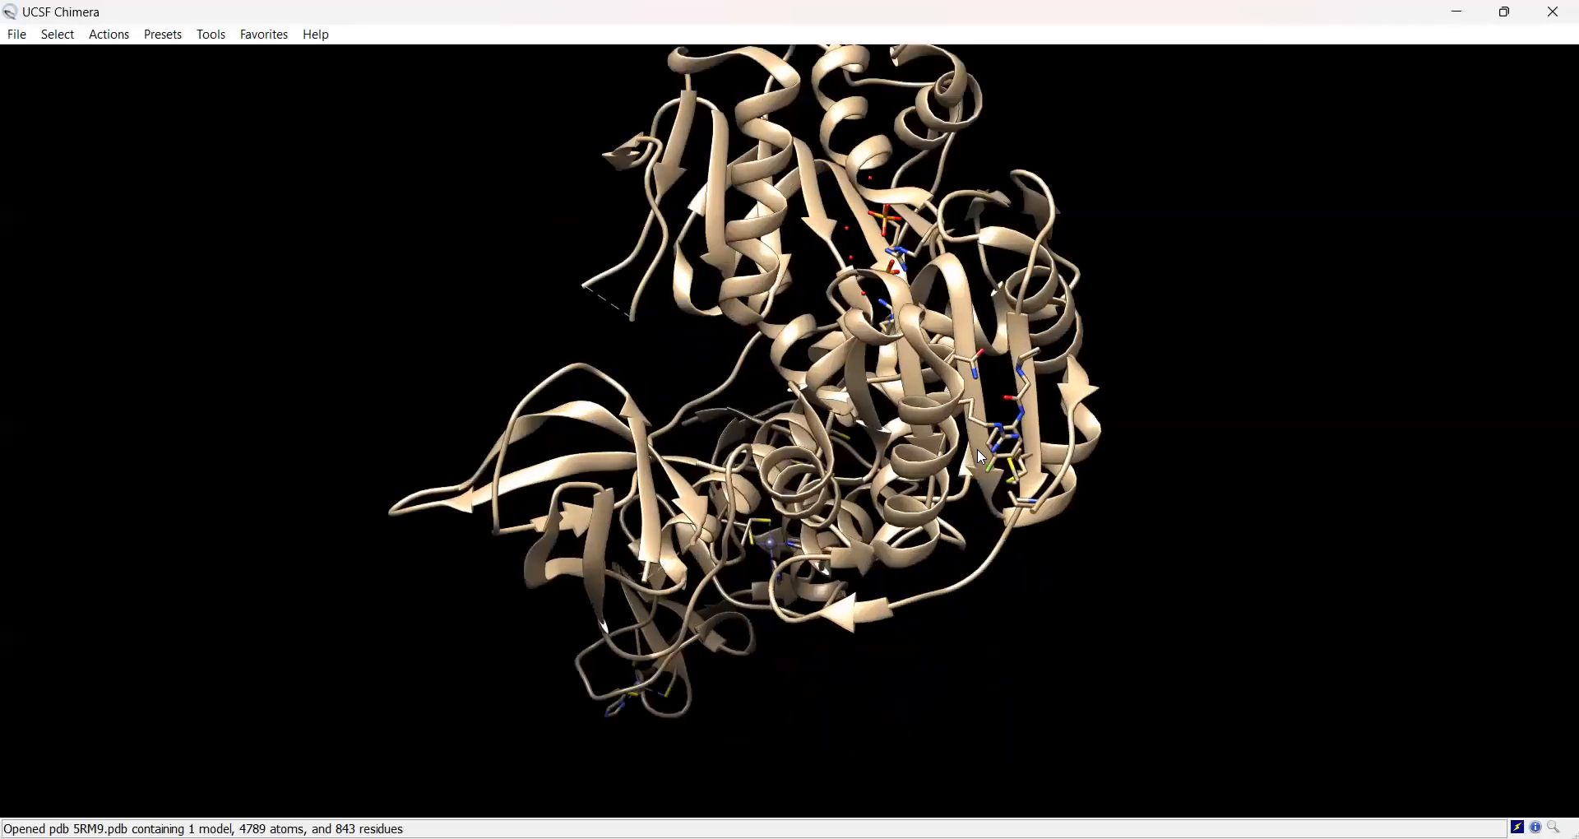
pyautogui.moveTo(888, 524); pyautogui.dragTo(458, 289)
pyautogui.moveTo(687, 540); pyautogui.dragTo(806, 500)
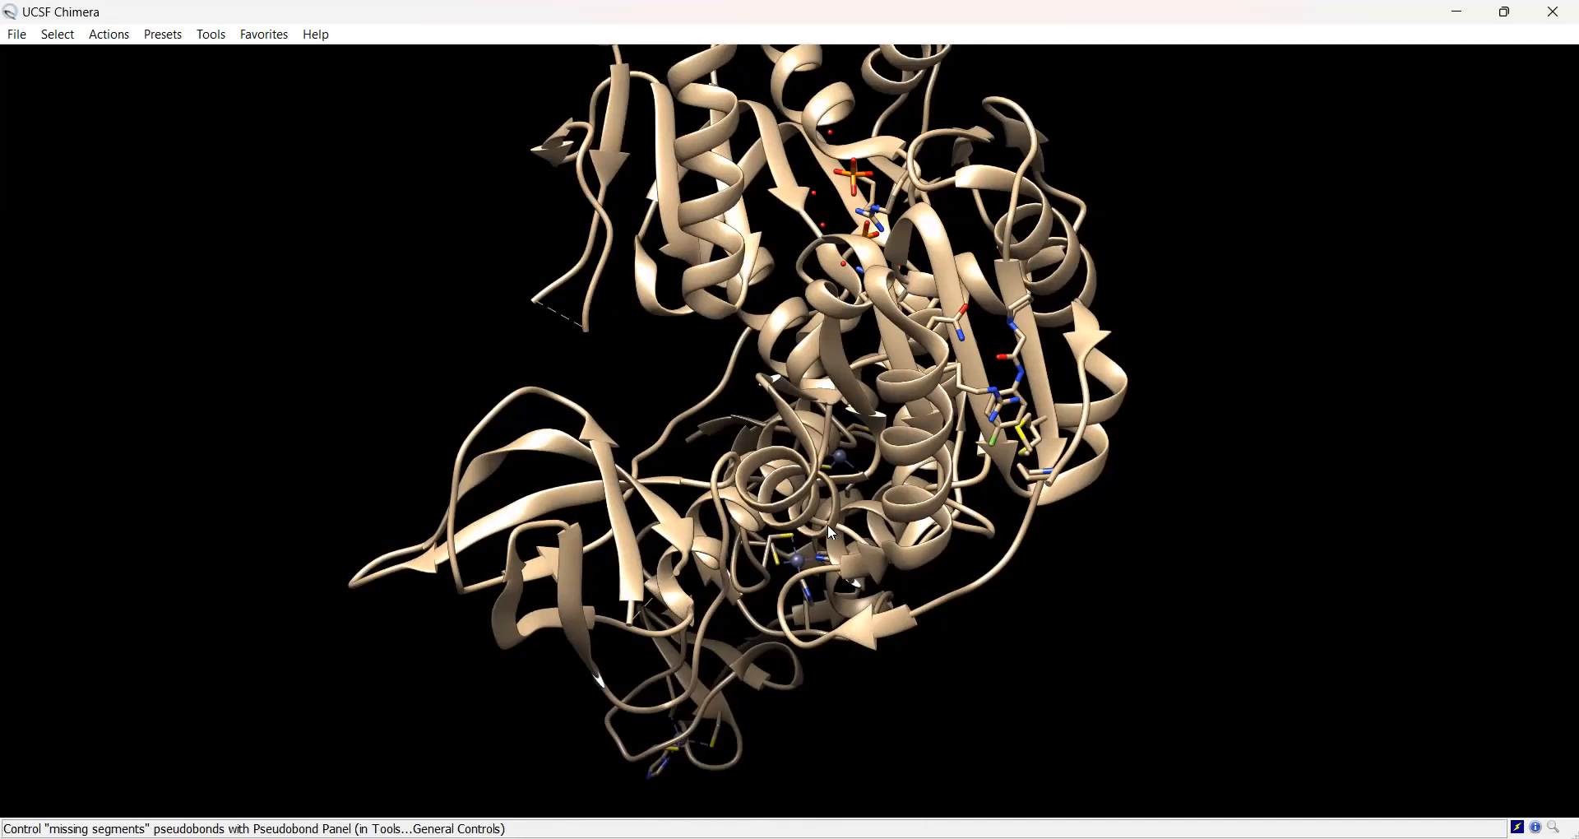
pyautogui.moveTo(737, 442); pyautogui.dragTo(804, 407)
pyautogui.scroll(-5, 804, 407)
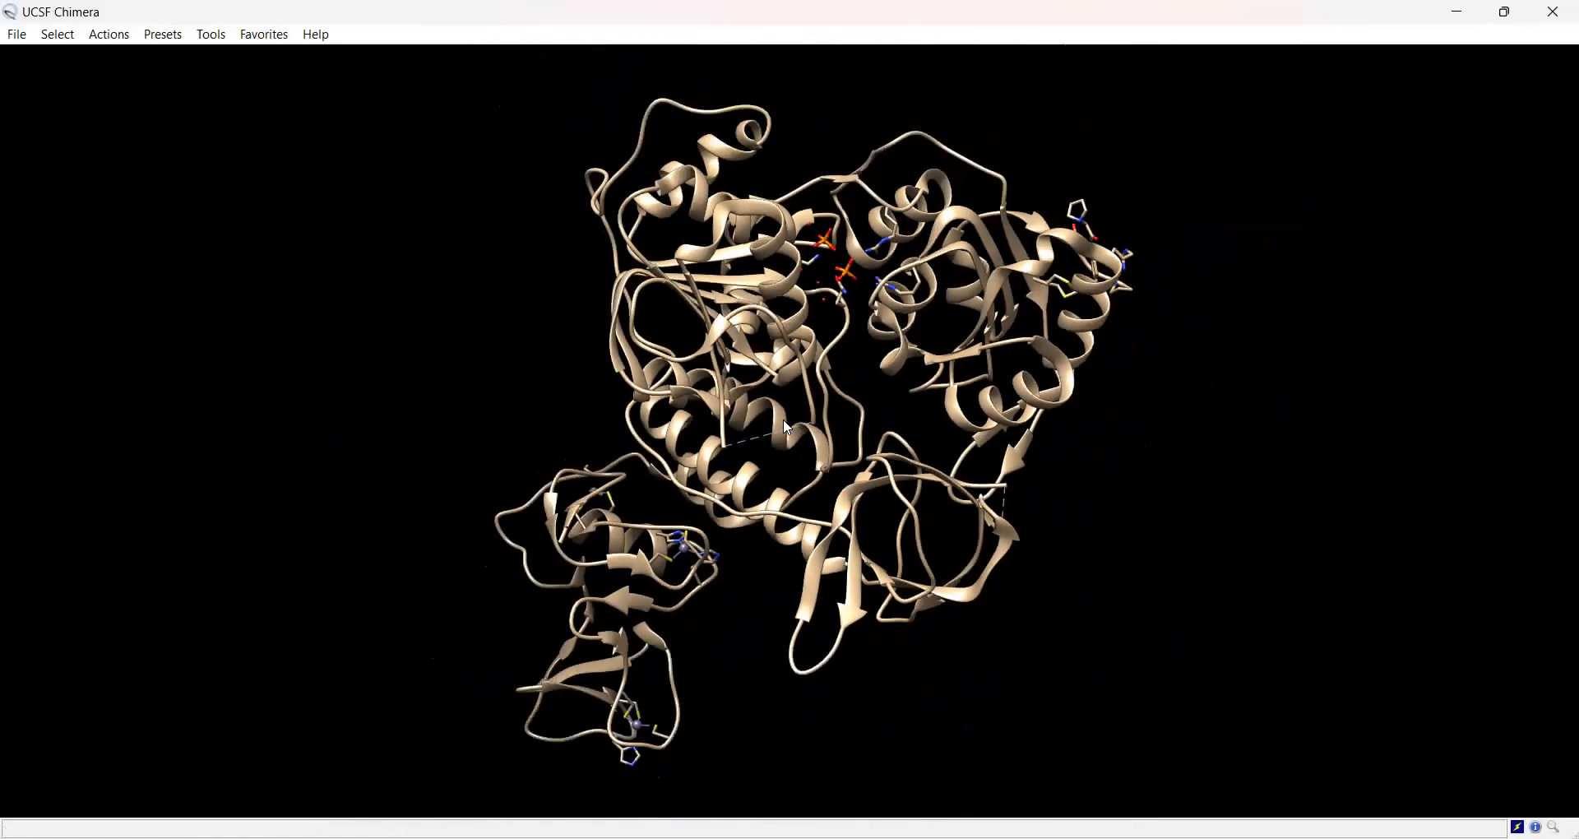
pyautogui.scroll(-2, 726, 470)
pyautogui.moveTo(726, 470); pyautogui.dragTo(731, 440)
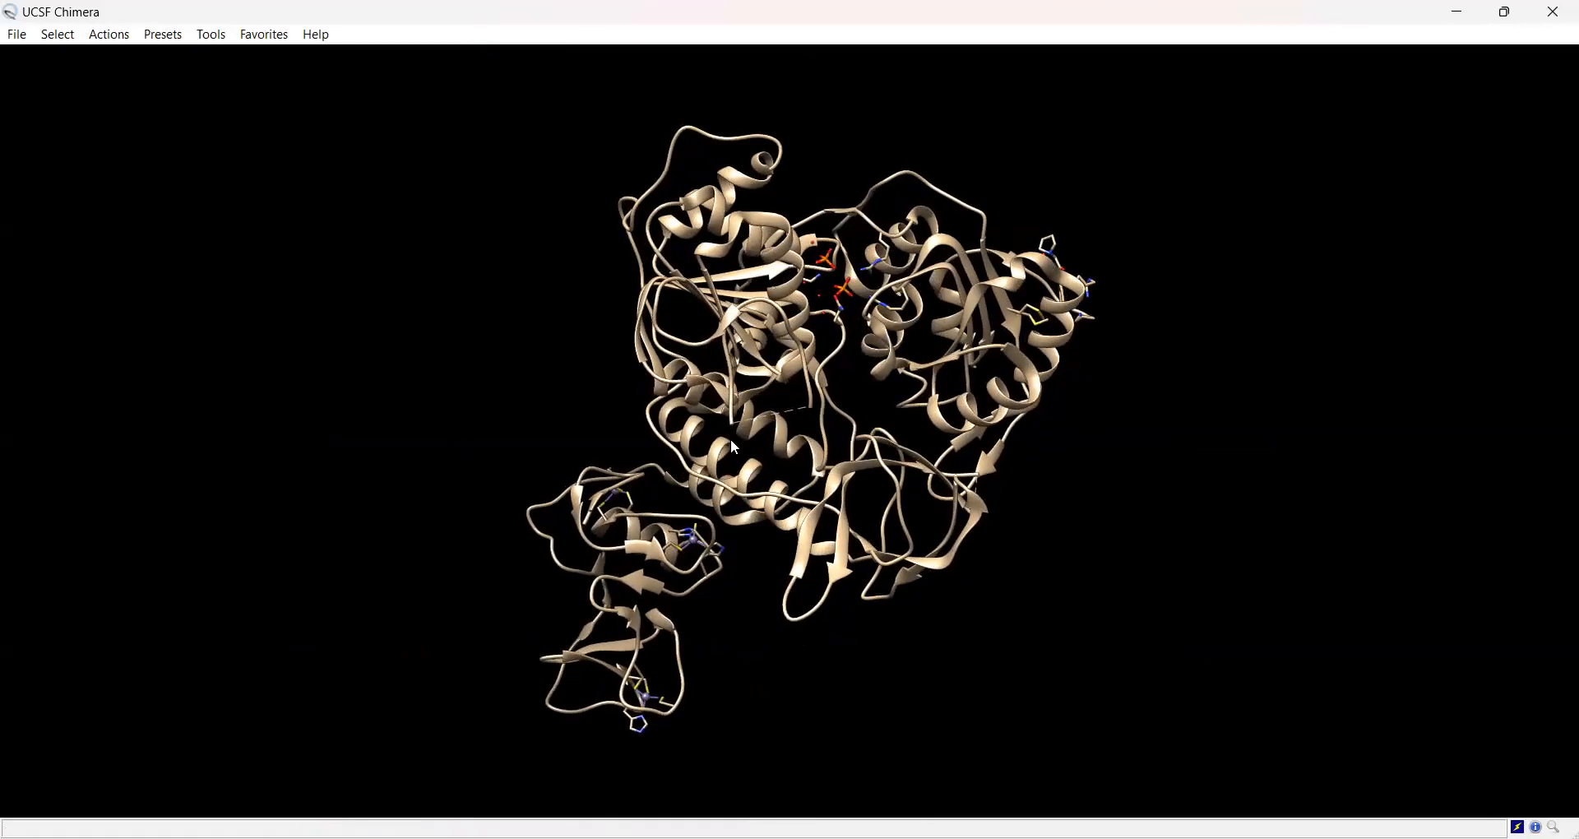
# Select the nonstandard EJQ residue and delete its atoms and bonds from the structure
pyautogui.click(19, 36)
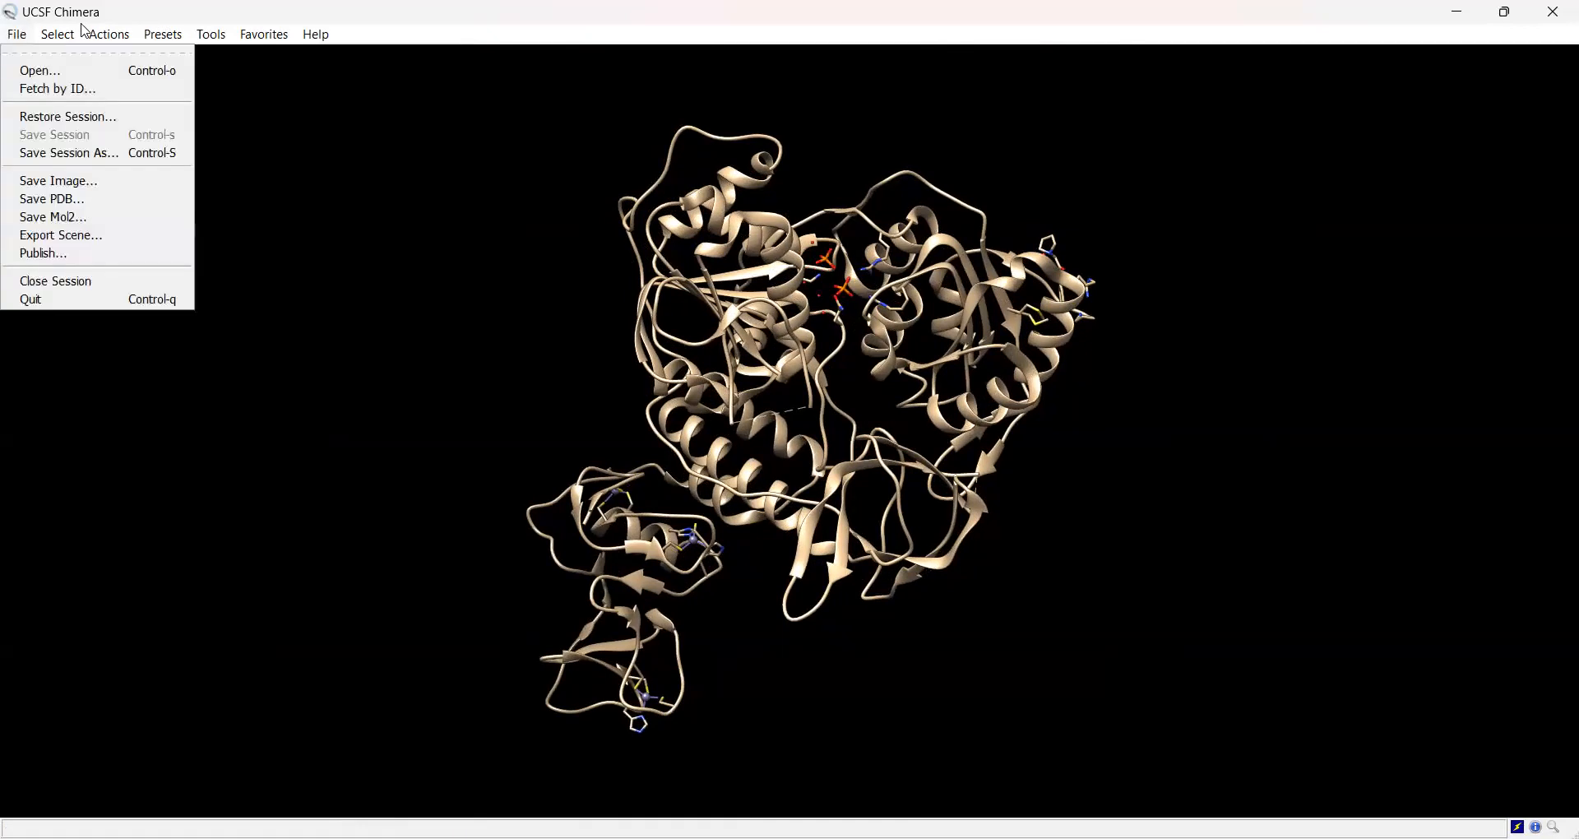
pyautogui.click(59, 35)
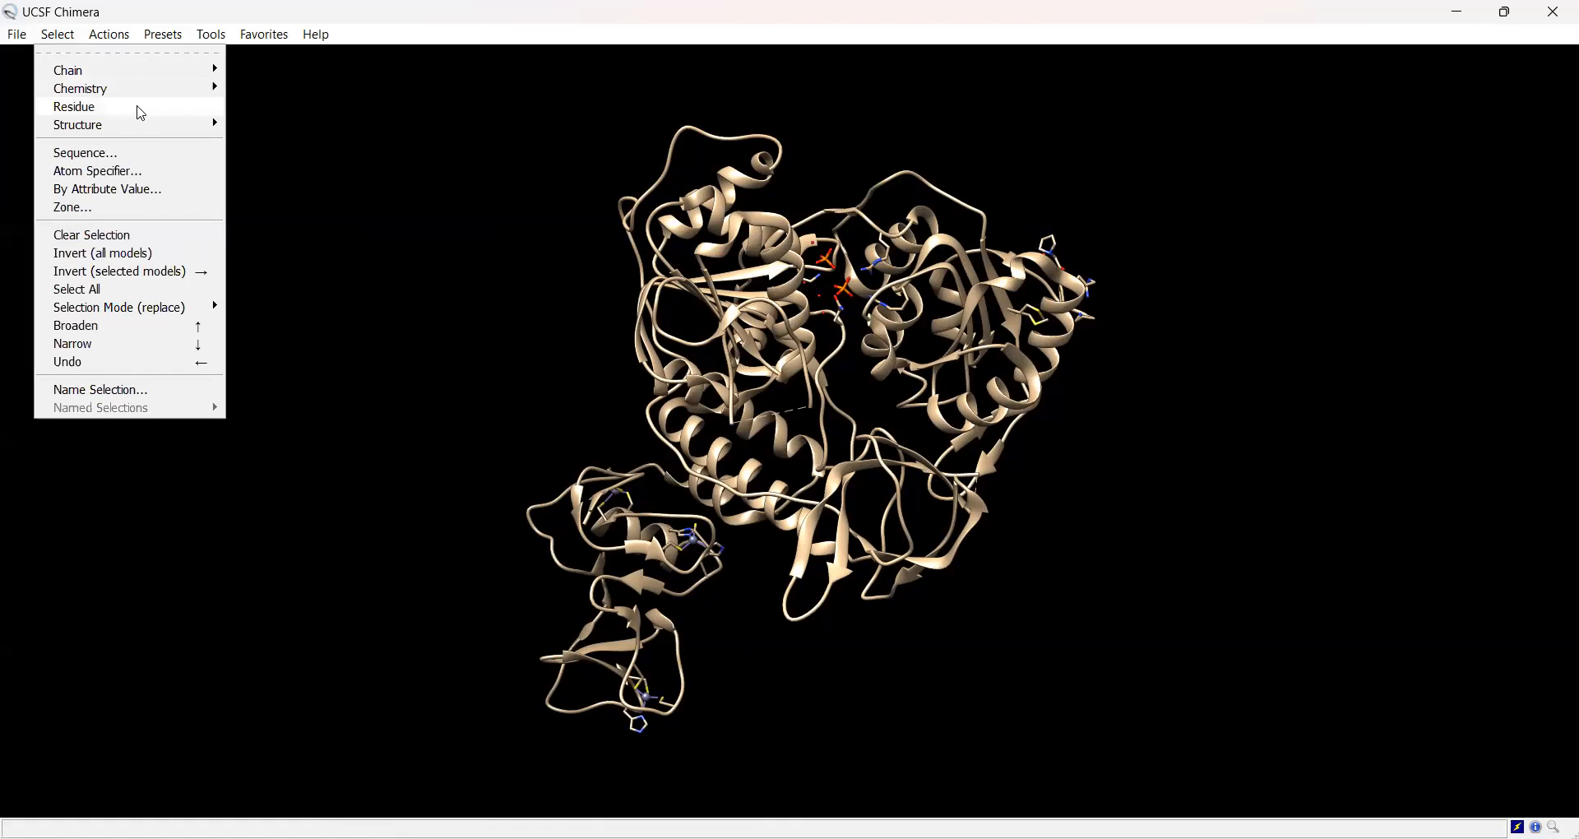
pyautogui.moveTo(143, 111)
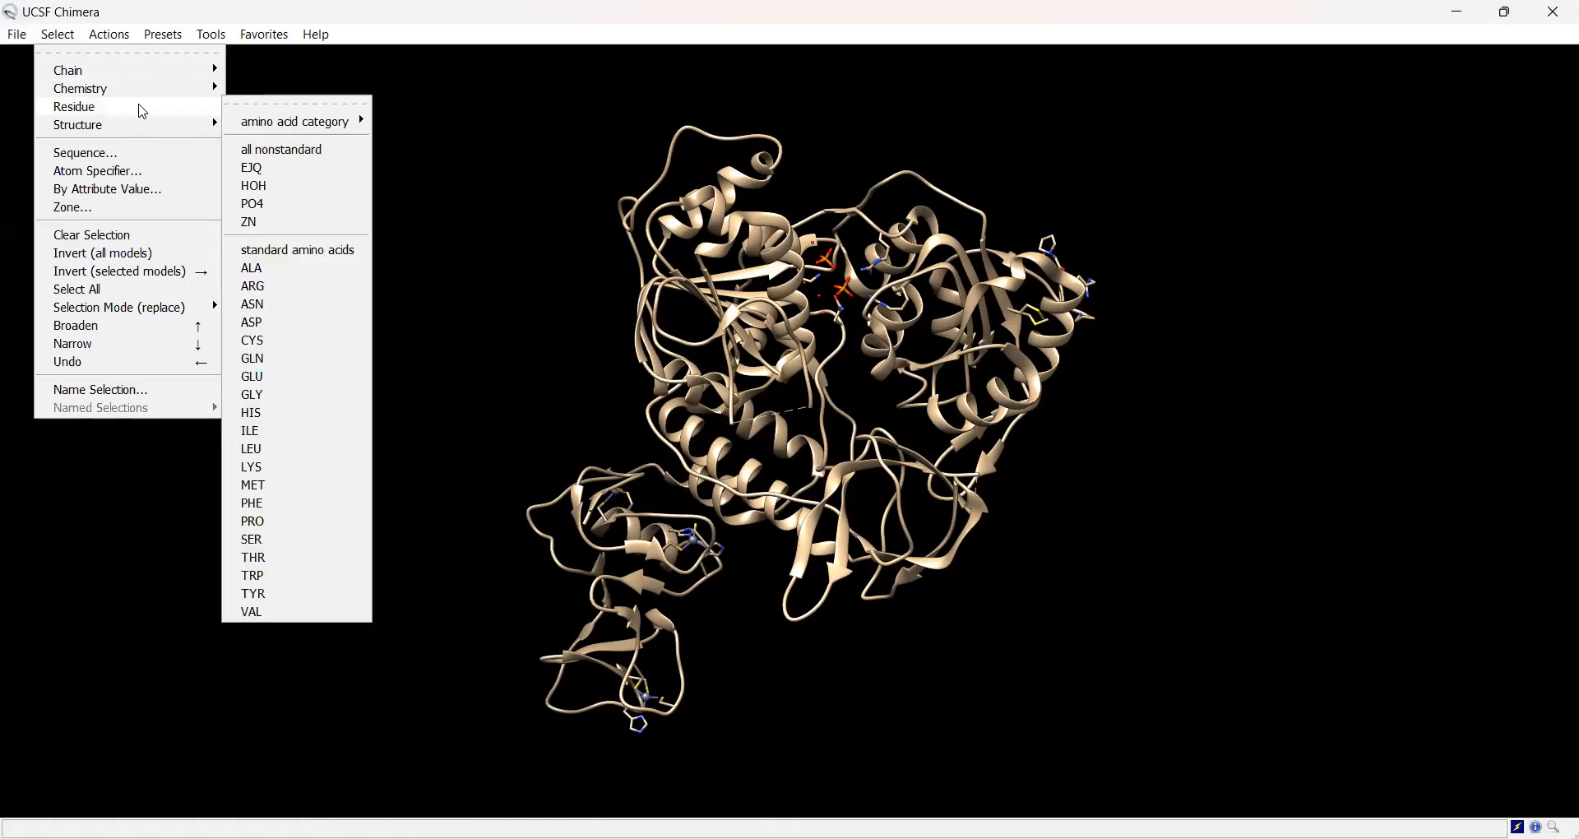
pyautogui.click(267, 167)
pyautogui.moveTo(1162, 435); pyautogui.dragTo(1124, 397)
pyautogui.scroll(-4, 1045, 365)
pyautogui.scroll(8, 1045, 370)
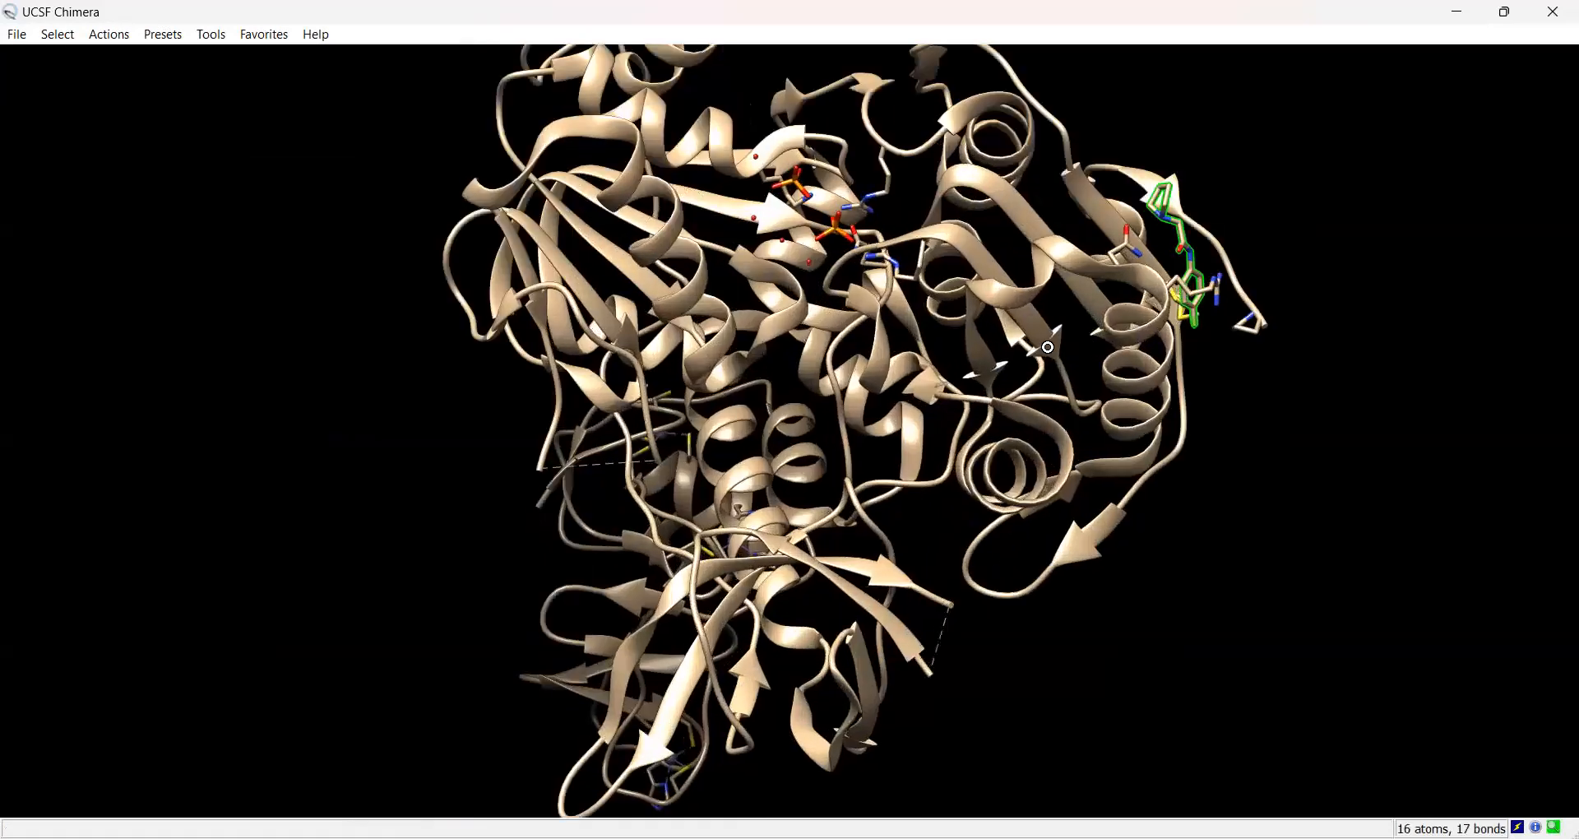
pyautogui.click(110, 34)
pyautogui.moveTo(156, 70)
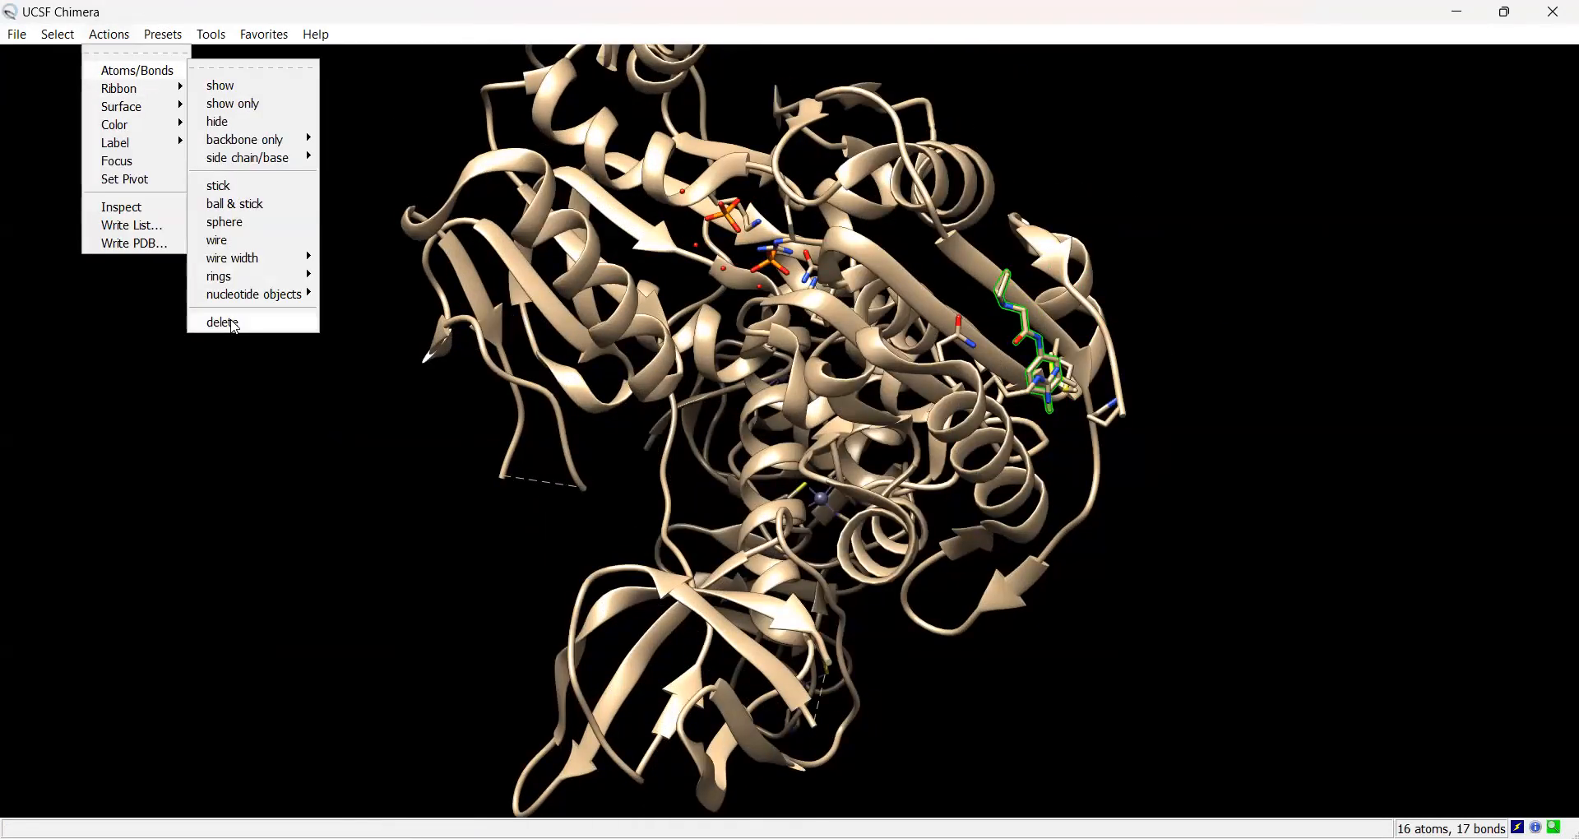
pyautogui.click(235, 323)
# Inspect the protein without its EJQ ligand from several angles
pyautogui.moveTo(899, 669); pyautogui.dragTo(853, 471)
pyautogui.scroll(-5, 828, 545)
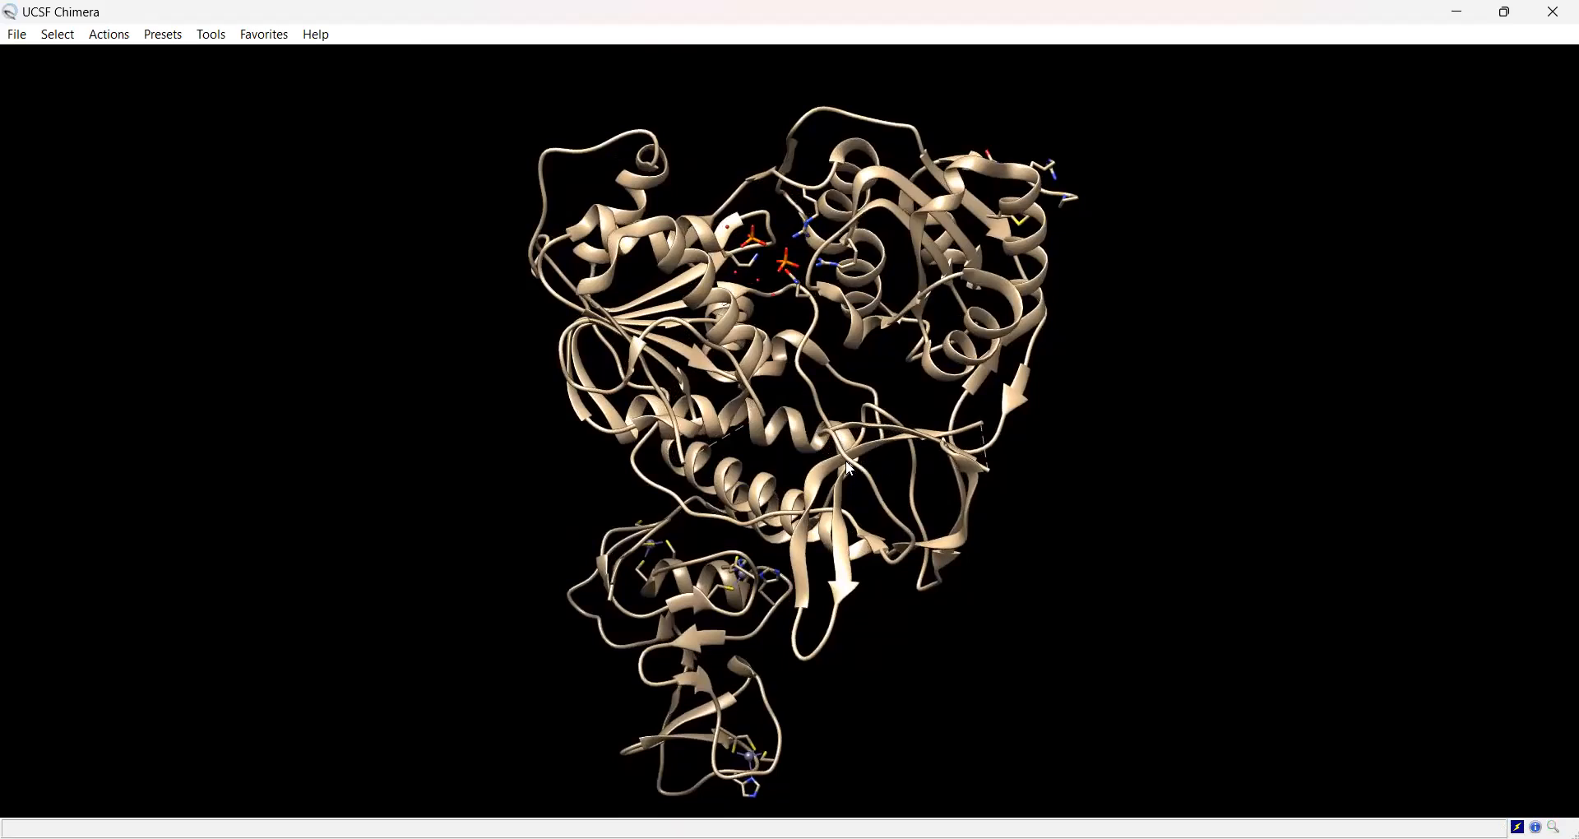
pyautogui.moveTo(851, 333); pyautogui.dragTo(810, 615)
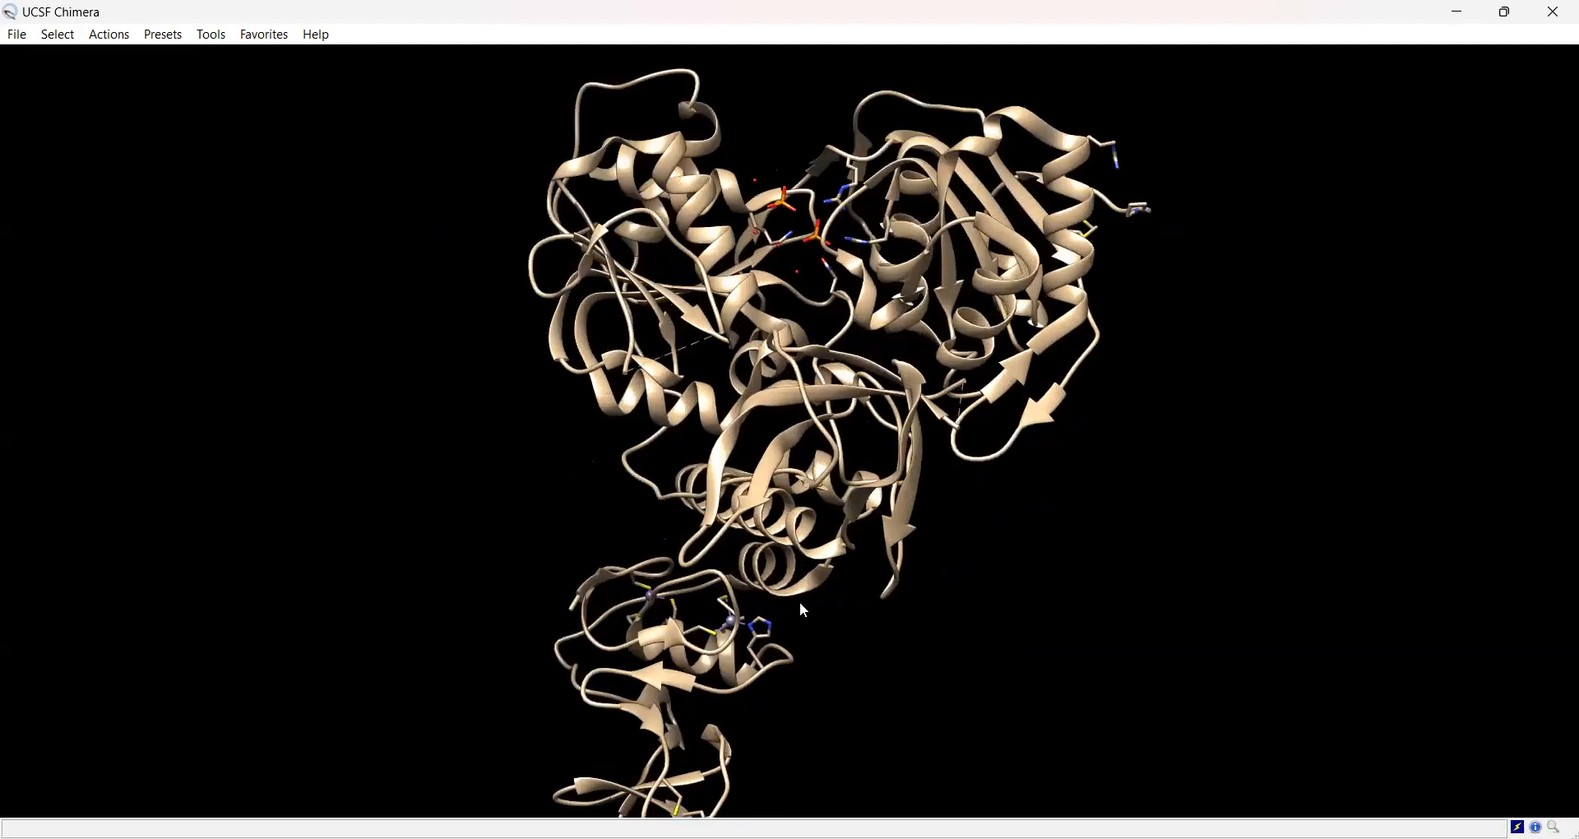
pyautogui.scroll(-3, 801, 608)
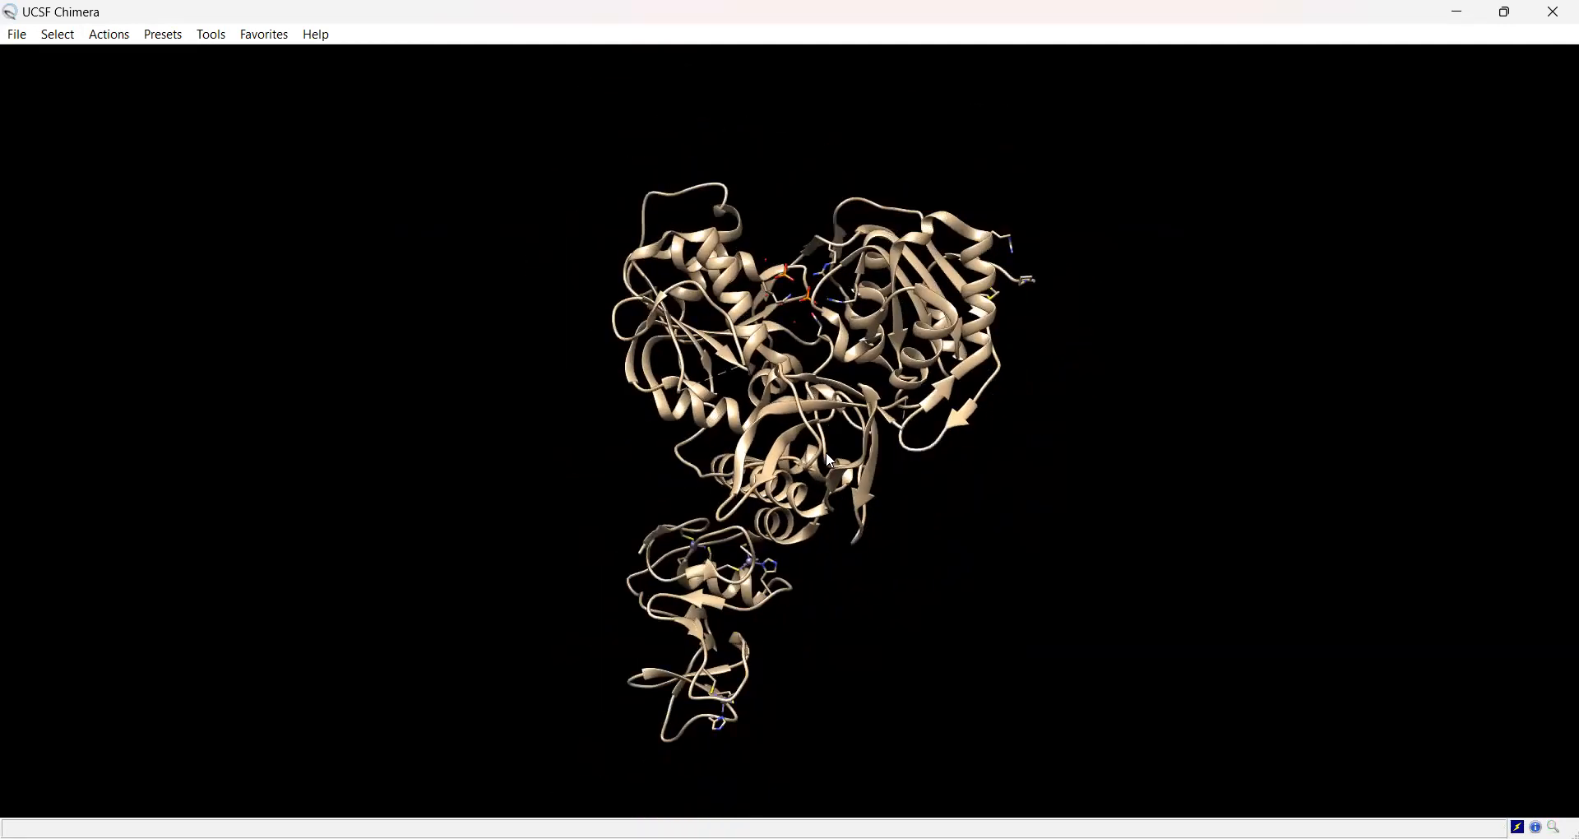
pyautogui.moveTo(909, 504); pyautogui.dragTo(916, 539)
pyautogui.scroll(-1, 906, 486)
pyautogui.scroll(2, 906, 486)
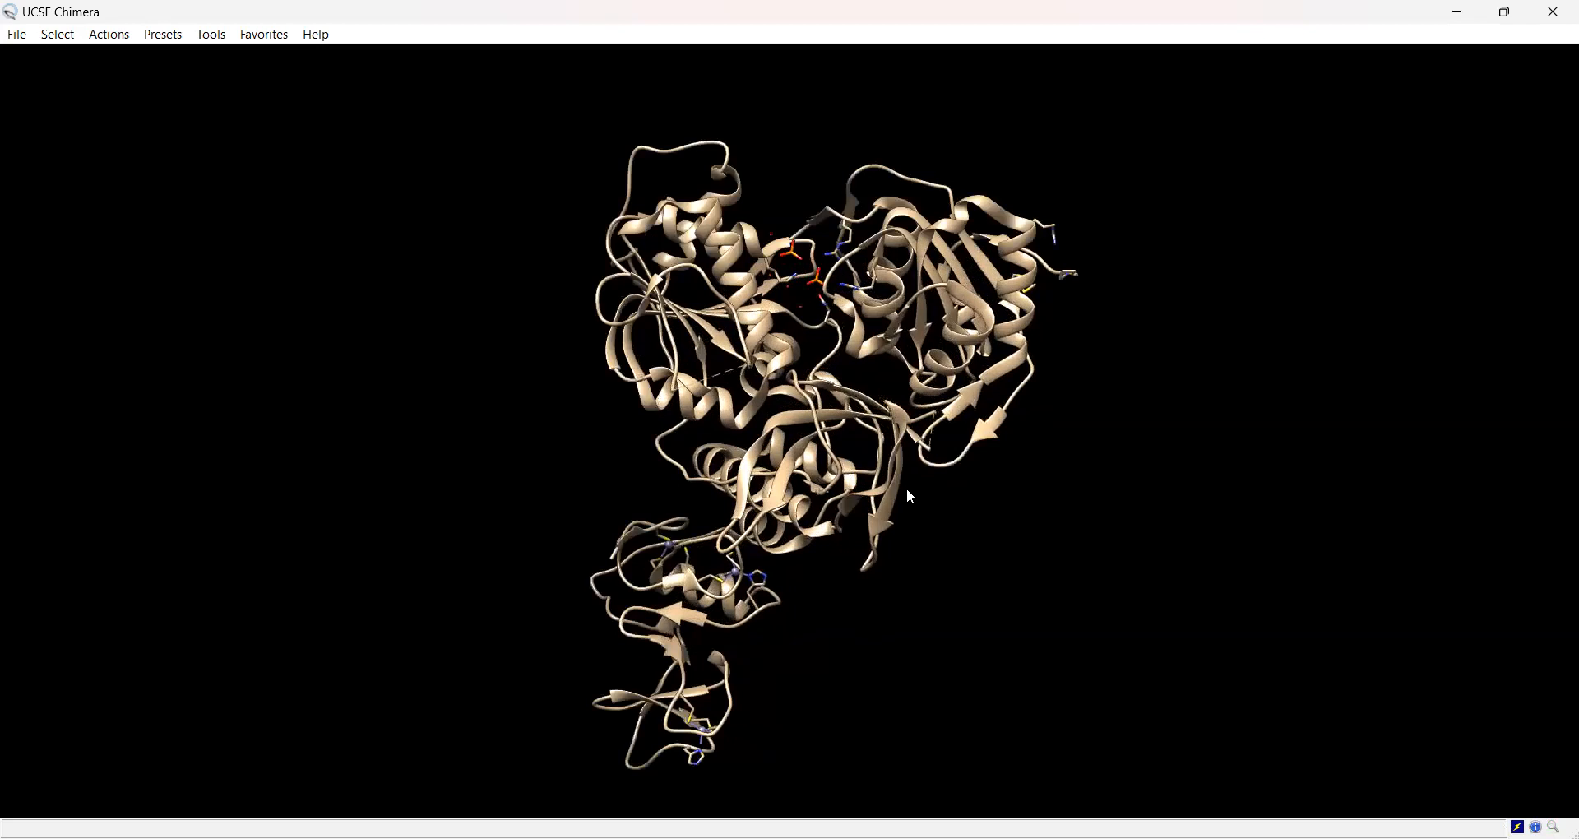
pyautogui.click(222, 39)
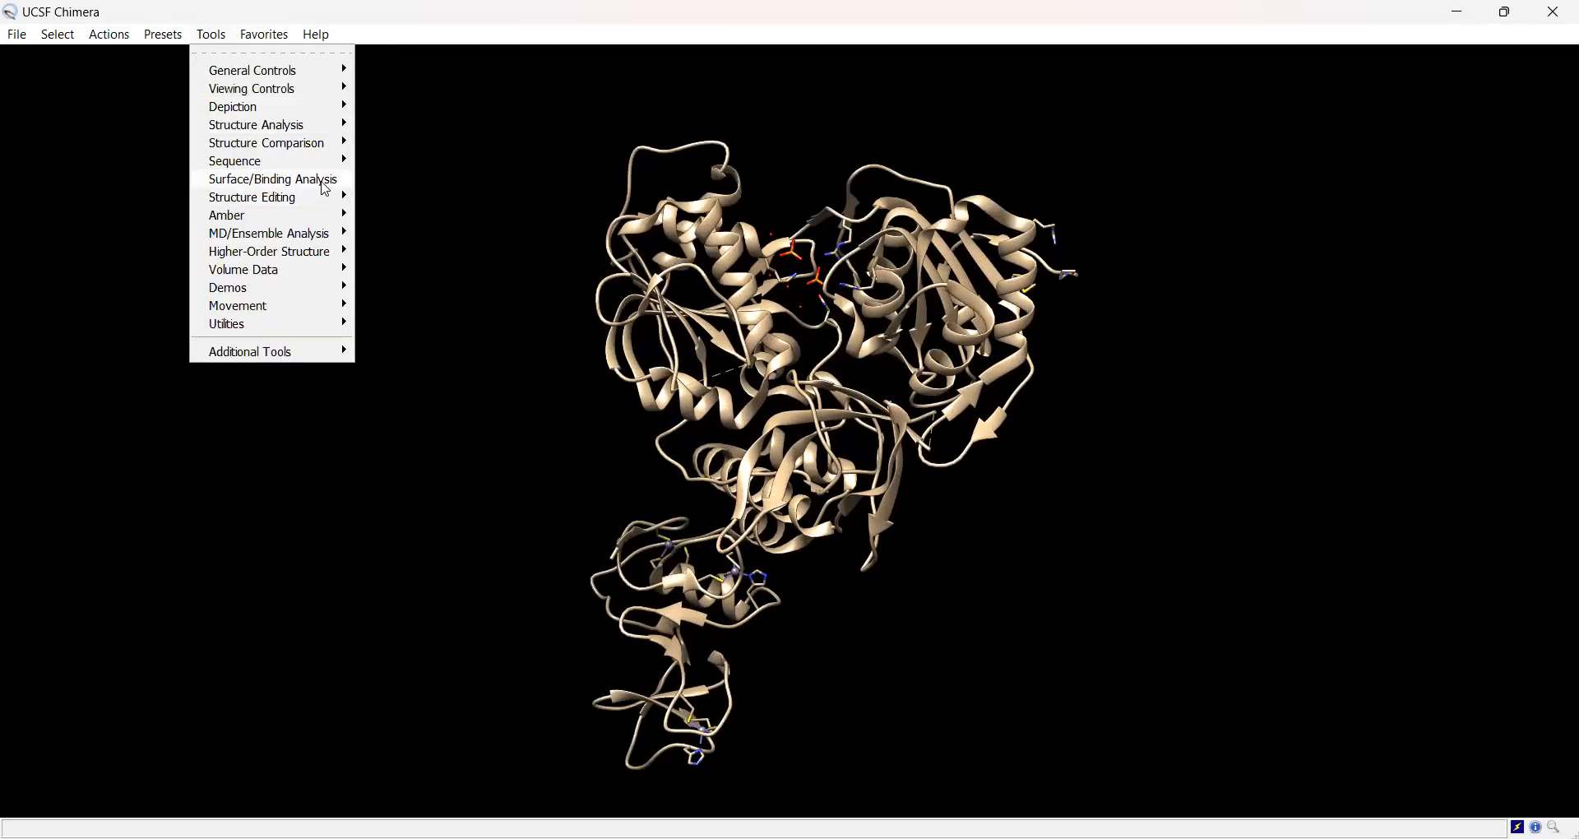
pyautogui.moveTo(329, 182)
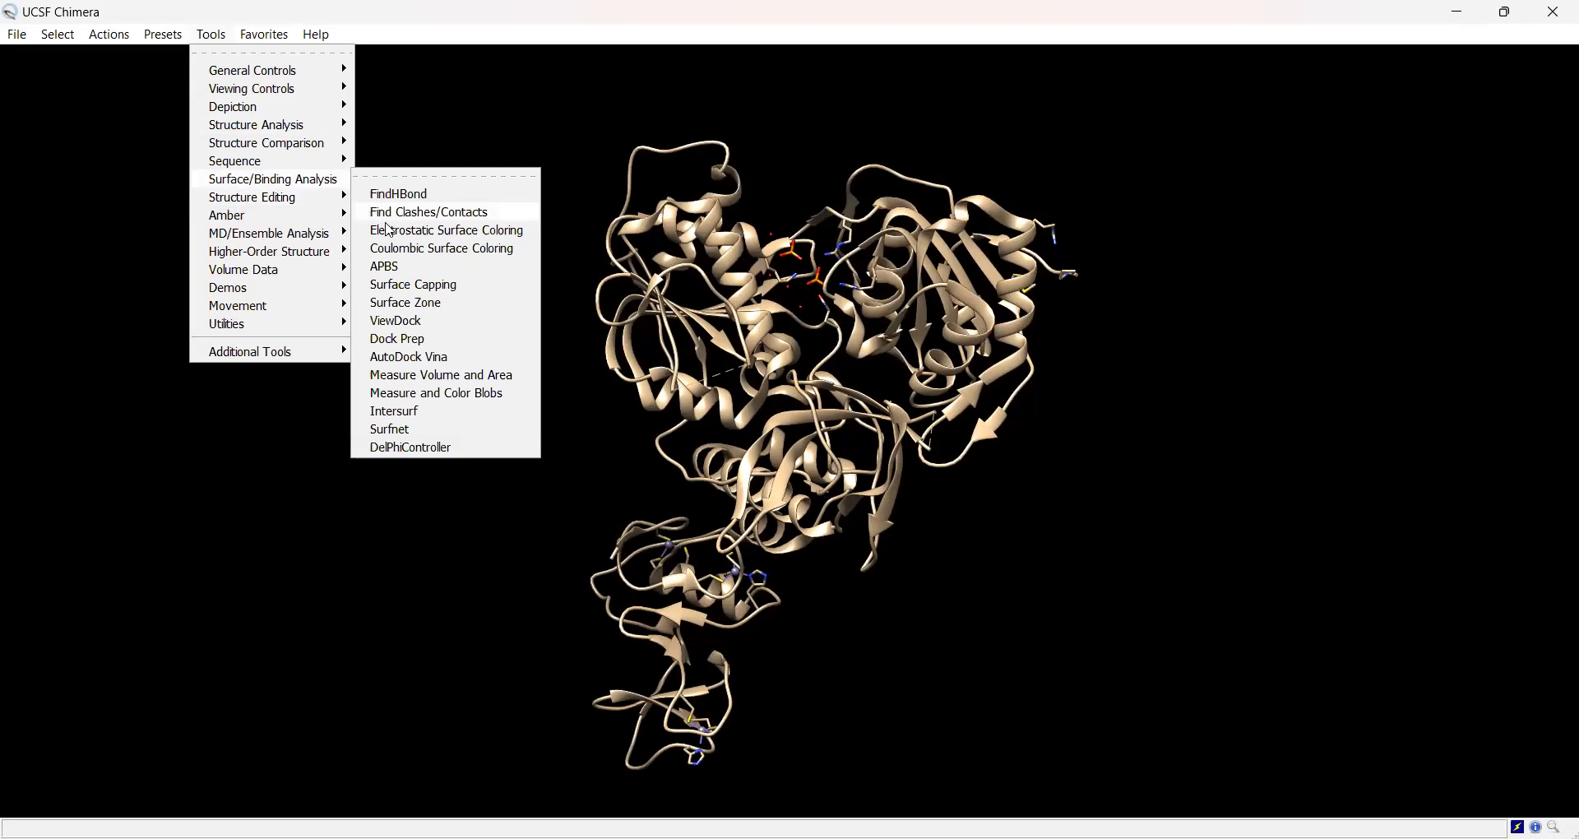
pyautogui.click(425, 342)
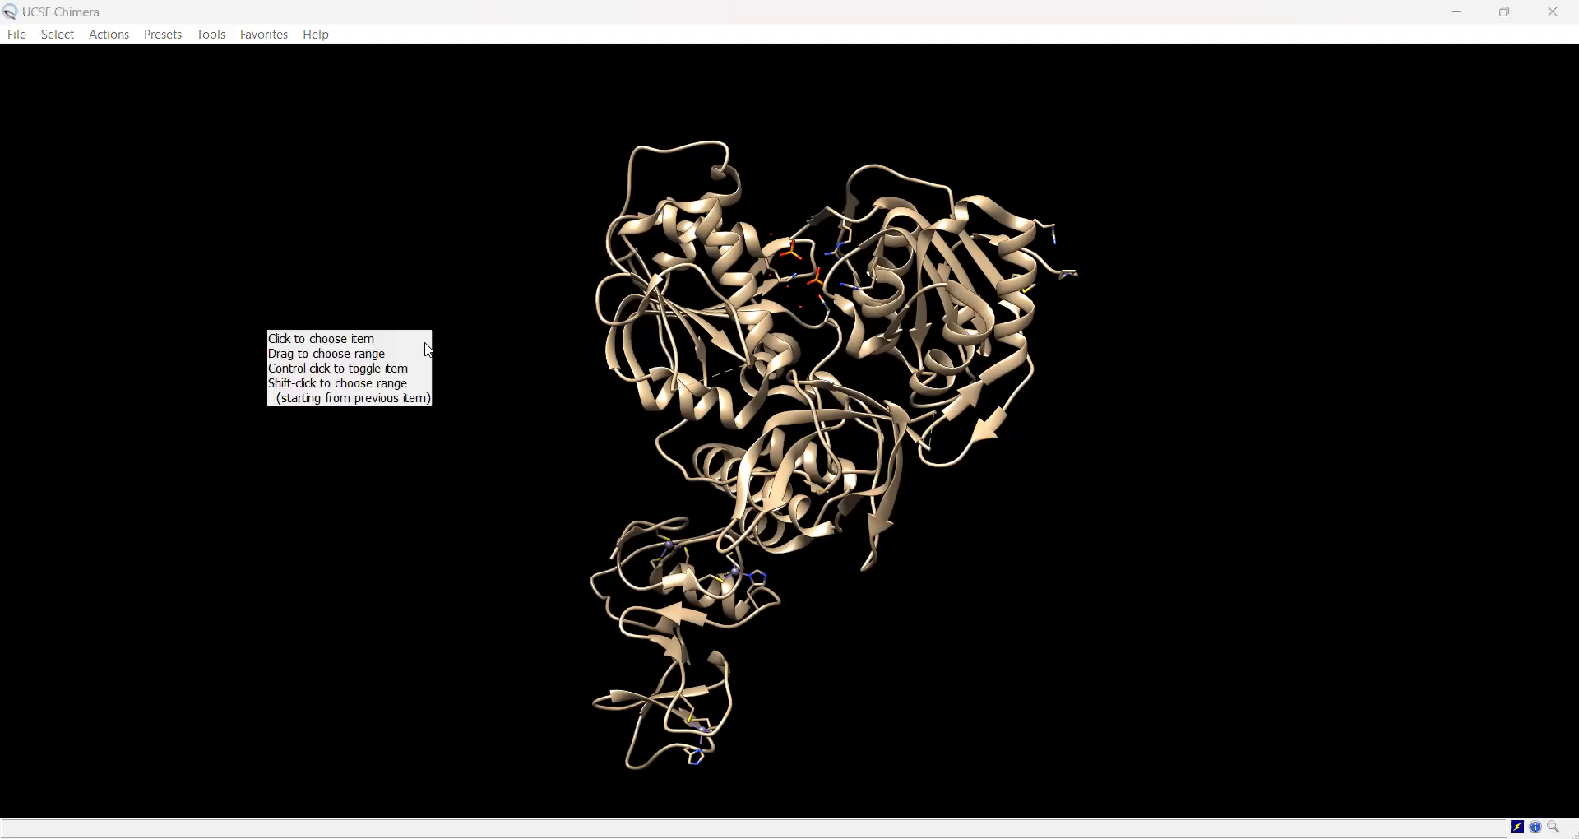
pyautogui.moveTo(906, 309)
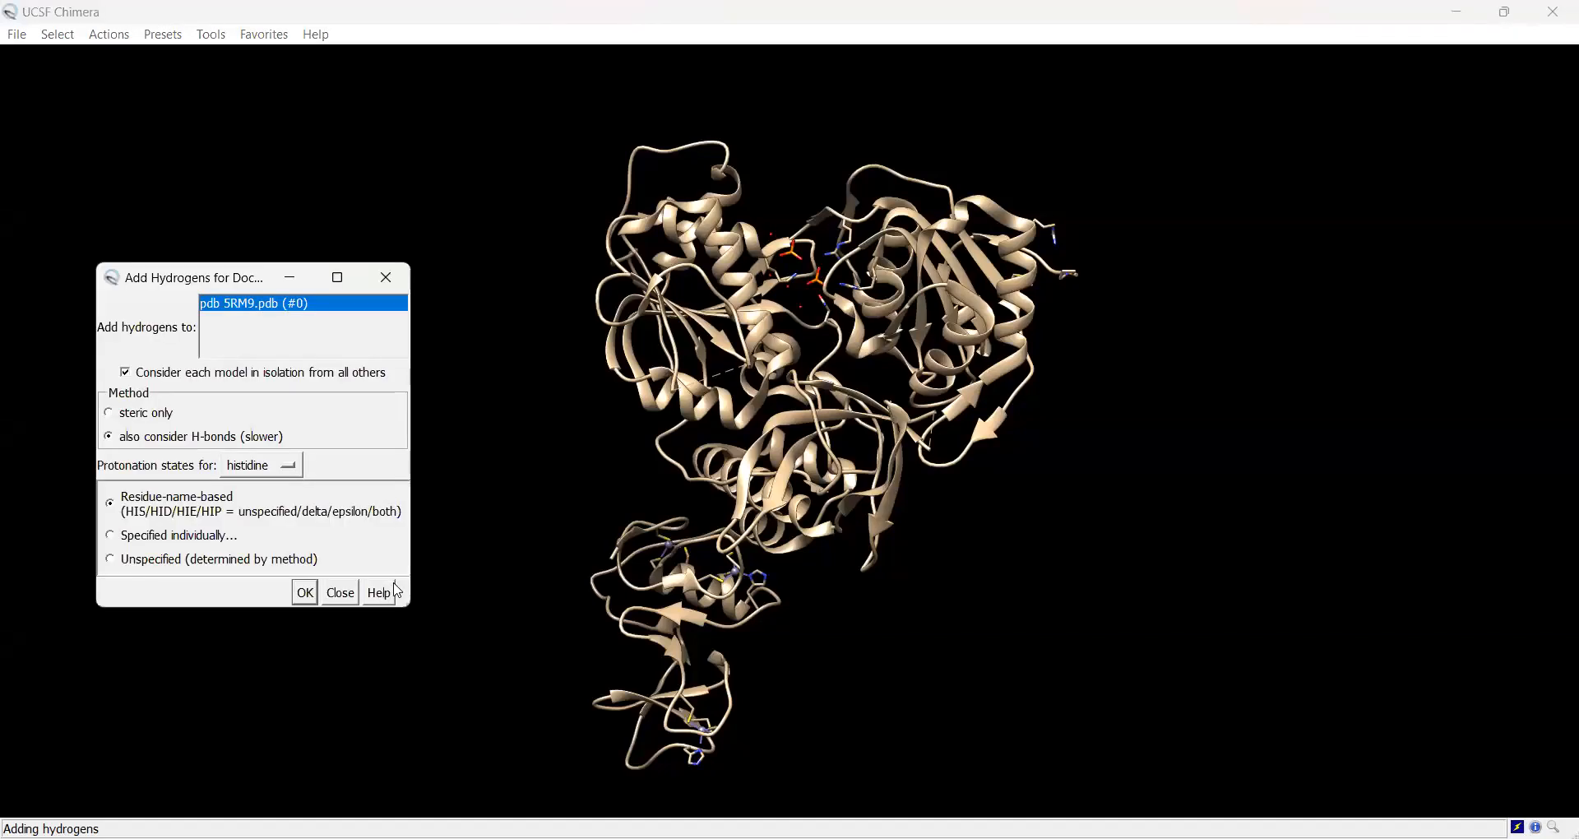
pyautogui.click(347, 603)
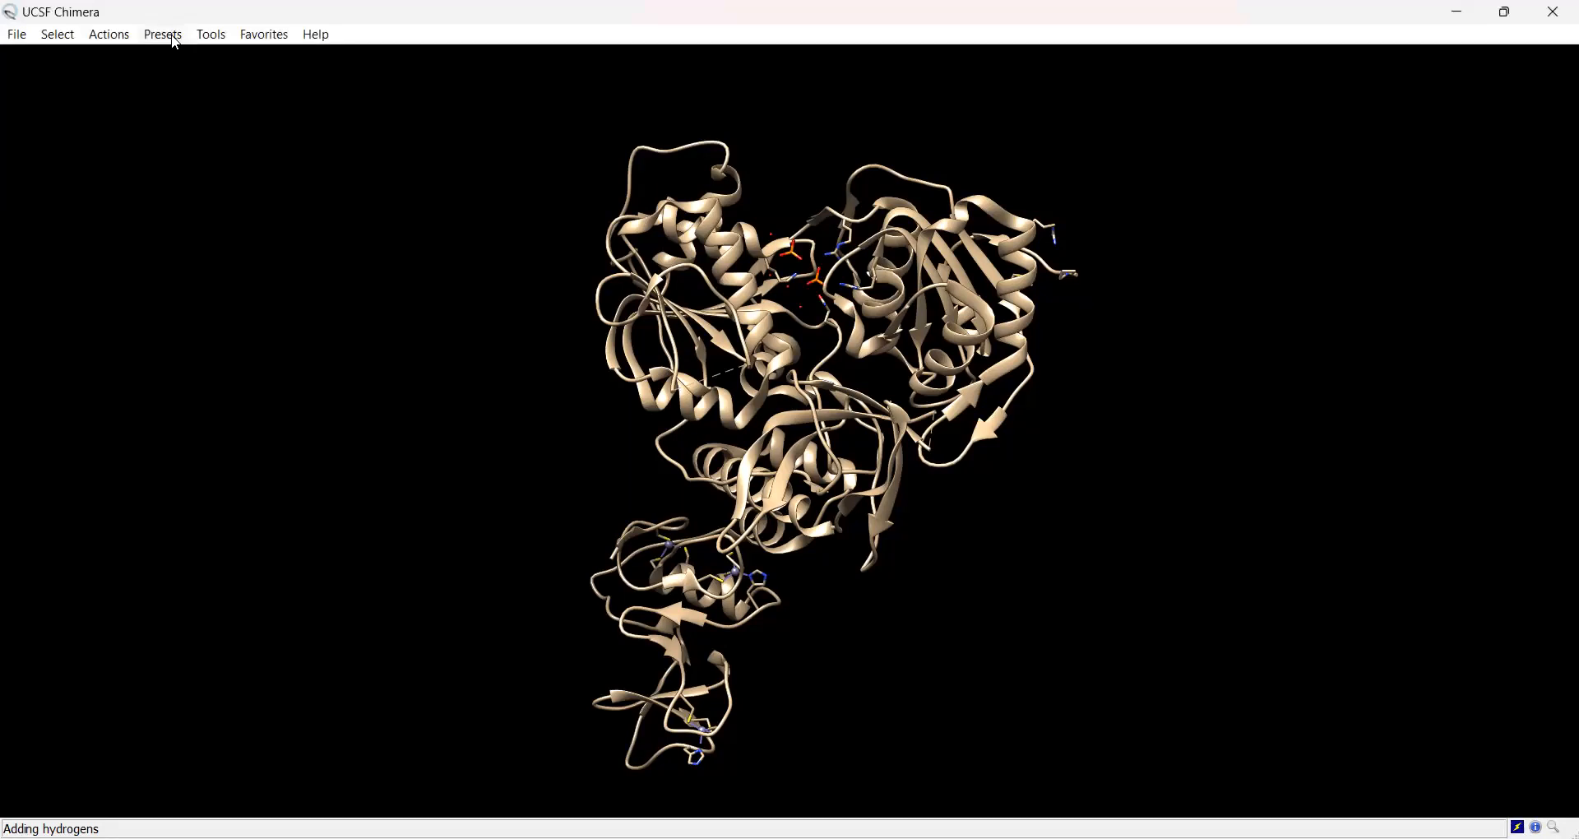
# Run Dock Prep on pdb 5RM9.pdb, keeping solvent and non-complexed ions, repairing incomplete side chains with Dunbrack 2010, adding hydrogens and charges, and writing a Mol2 file
pyautogui.click(210, 35)
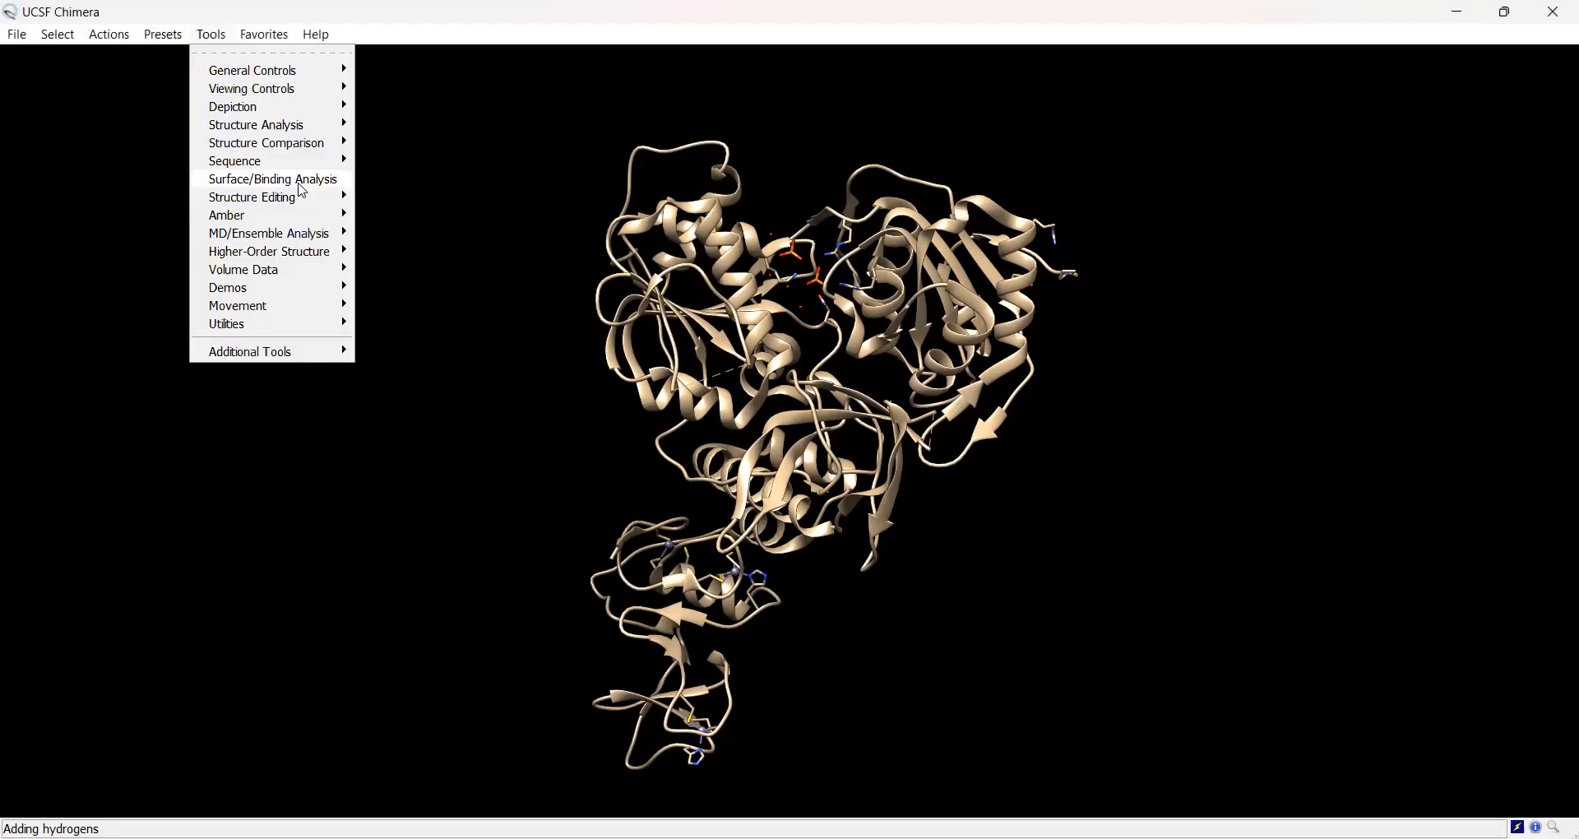
pyautogui.moveTo(319, 182)
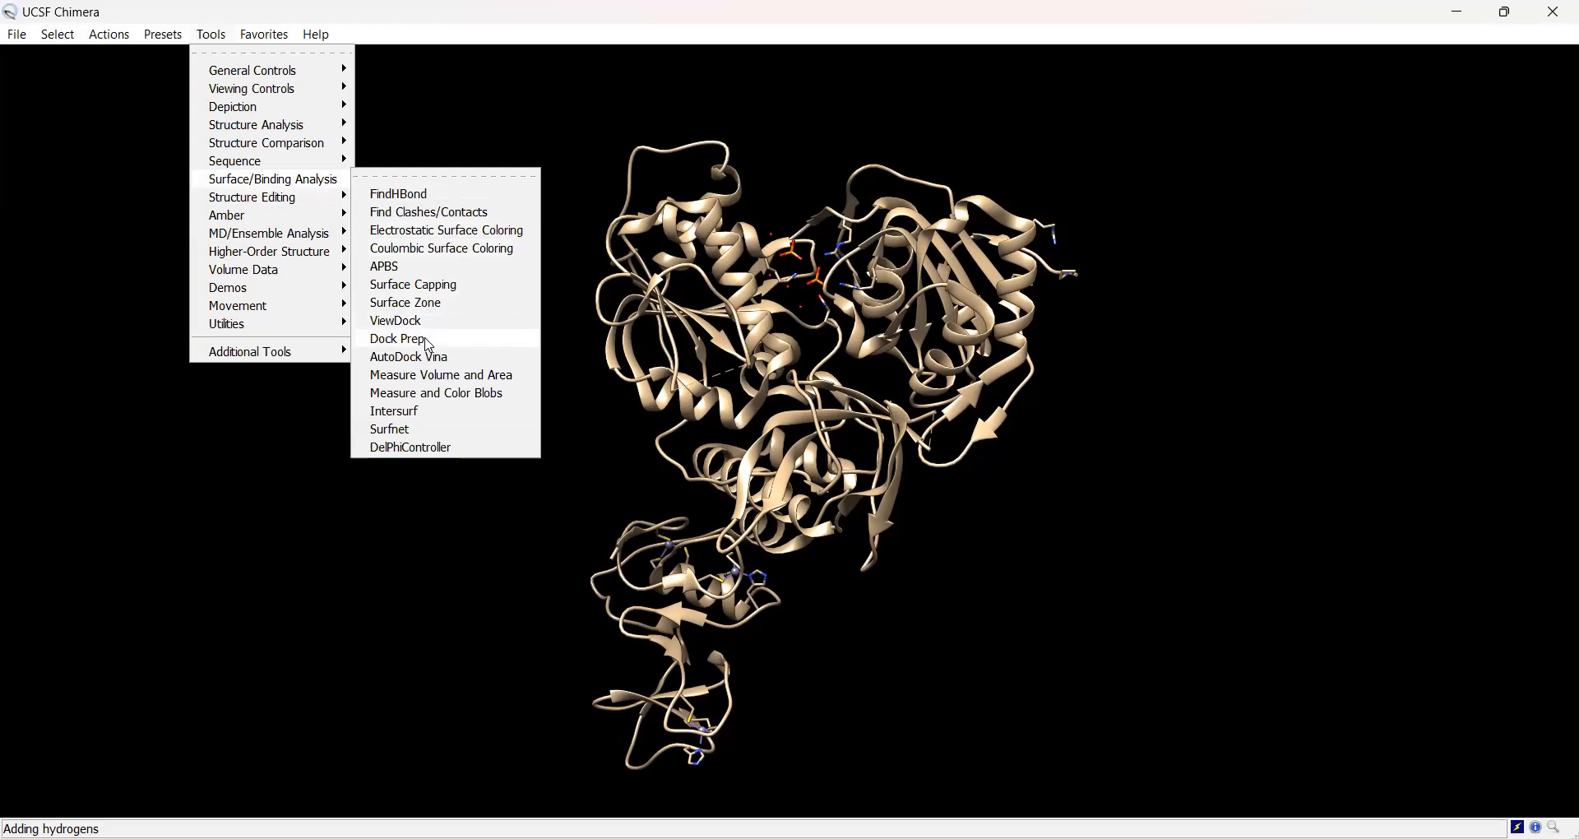
pyautogui.click(425, 338)
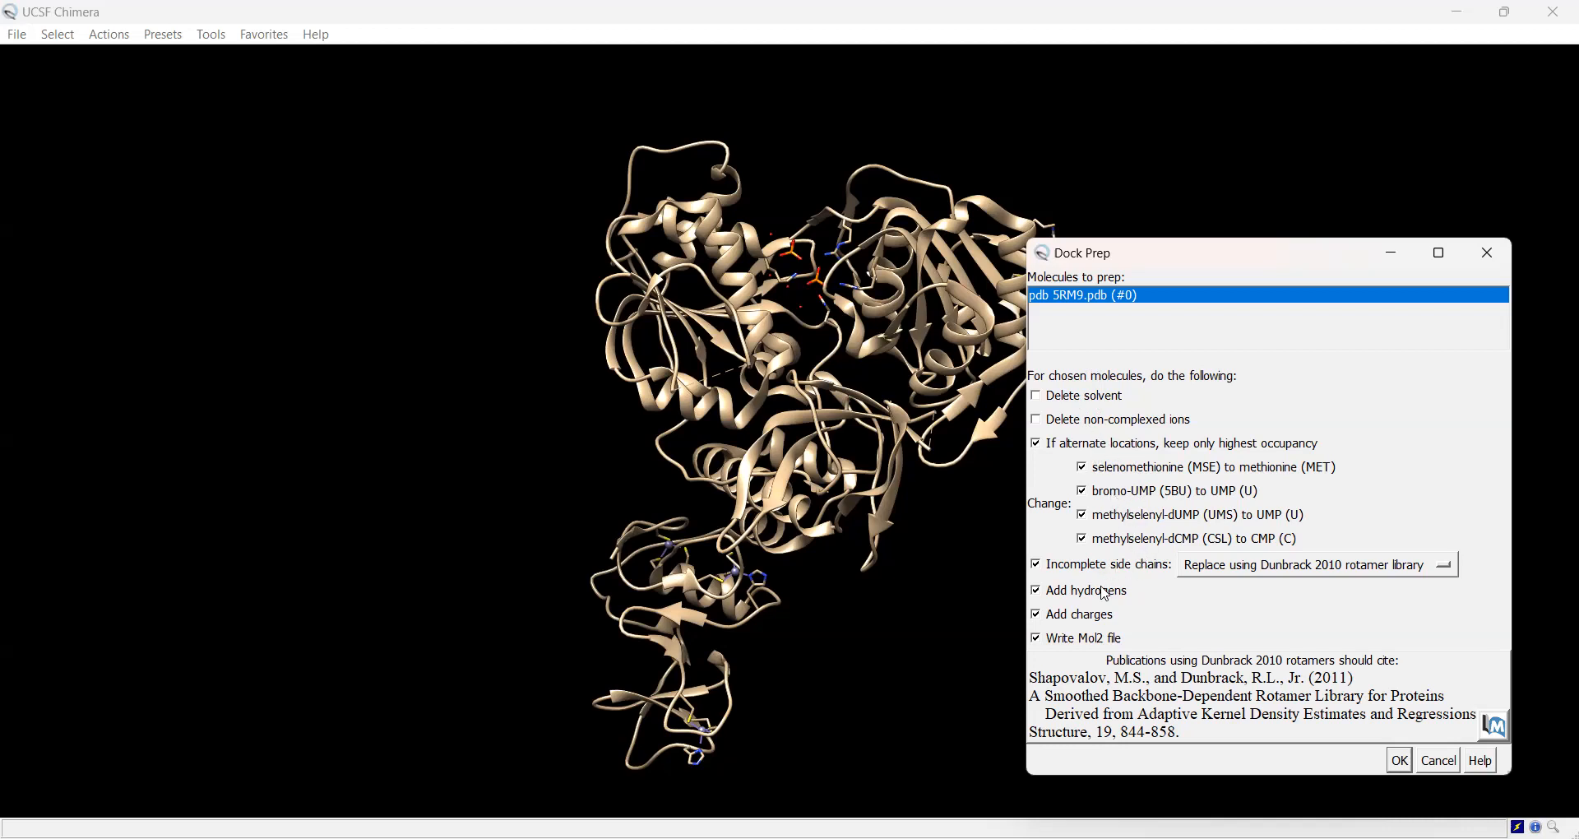
pyautogui.click(1401, 761)
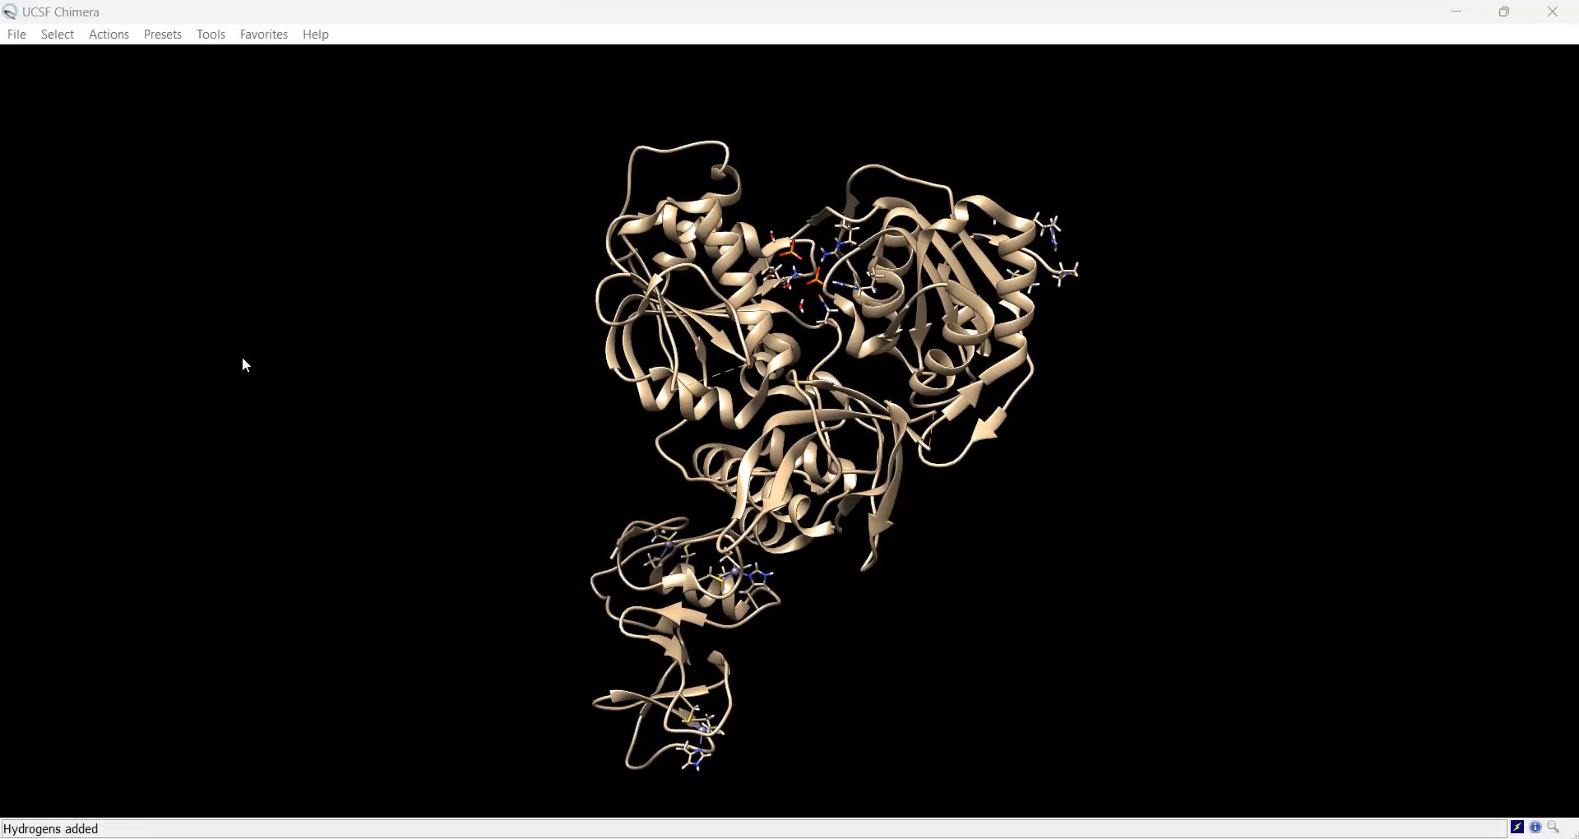
# Save the prepared protein as pdb 5RM9 protein dock prepped.mol2 in the Ep 2 folder, overwriting the existing file
pyautogui.scroll(-3, 1056, 268)
pyautogui.scroll(8, 992, 301)
pyautogui.scroll(-3, 995, 188)
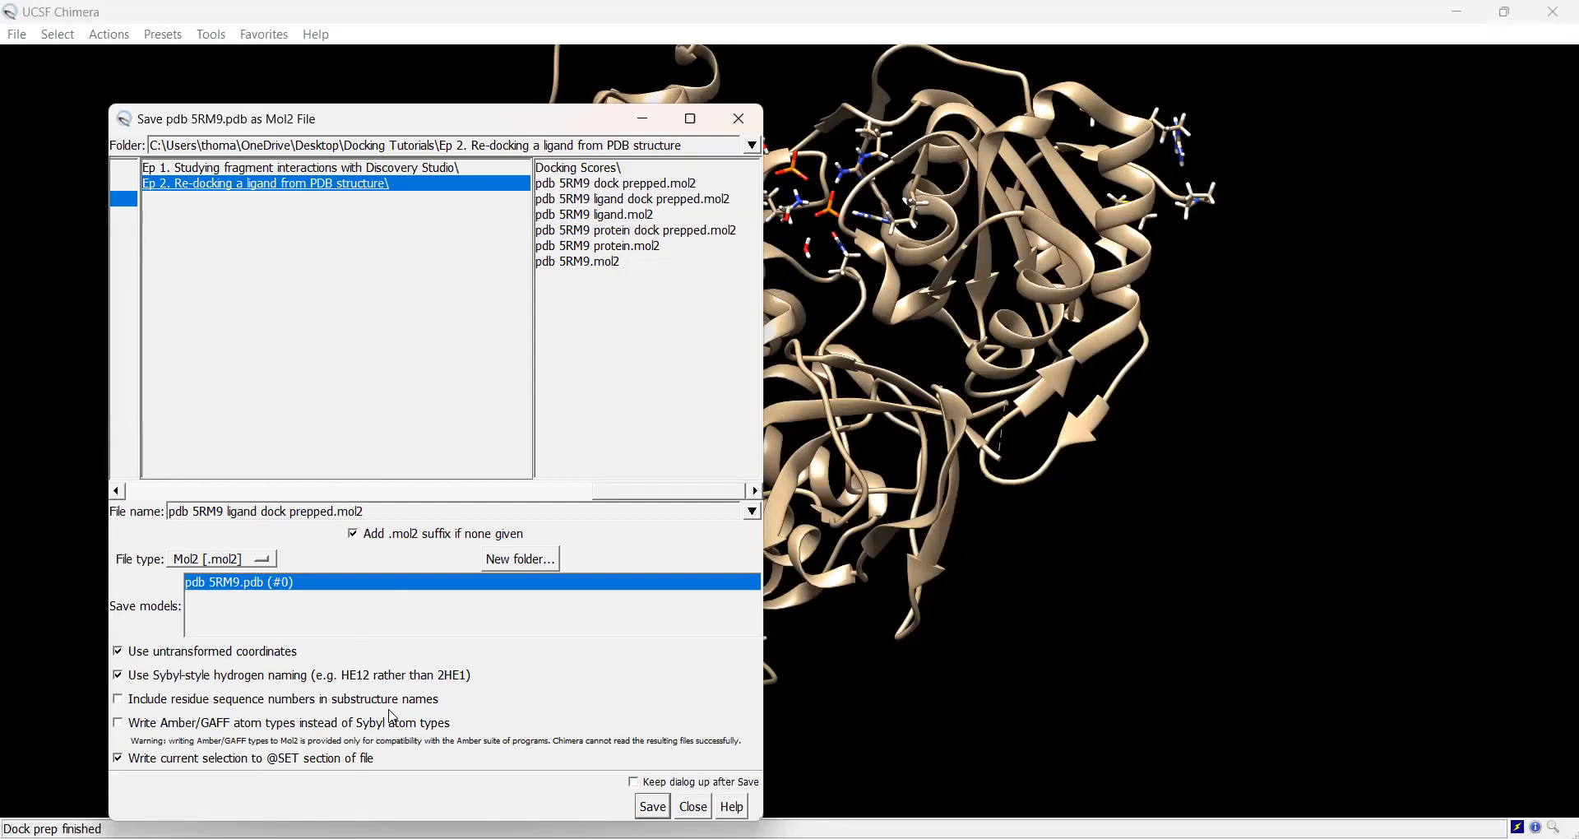
pyautogui.click(662, 232)
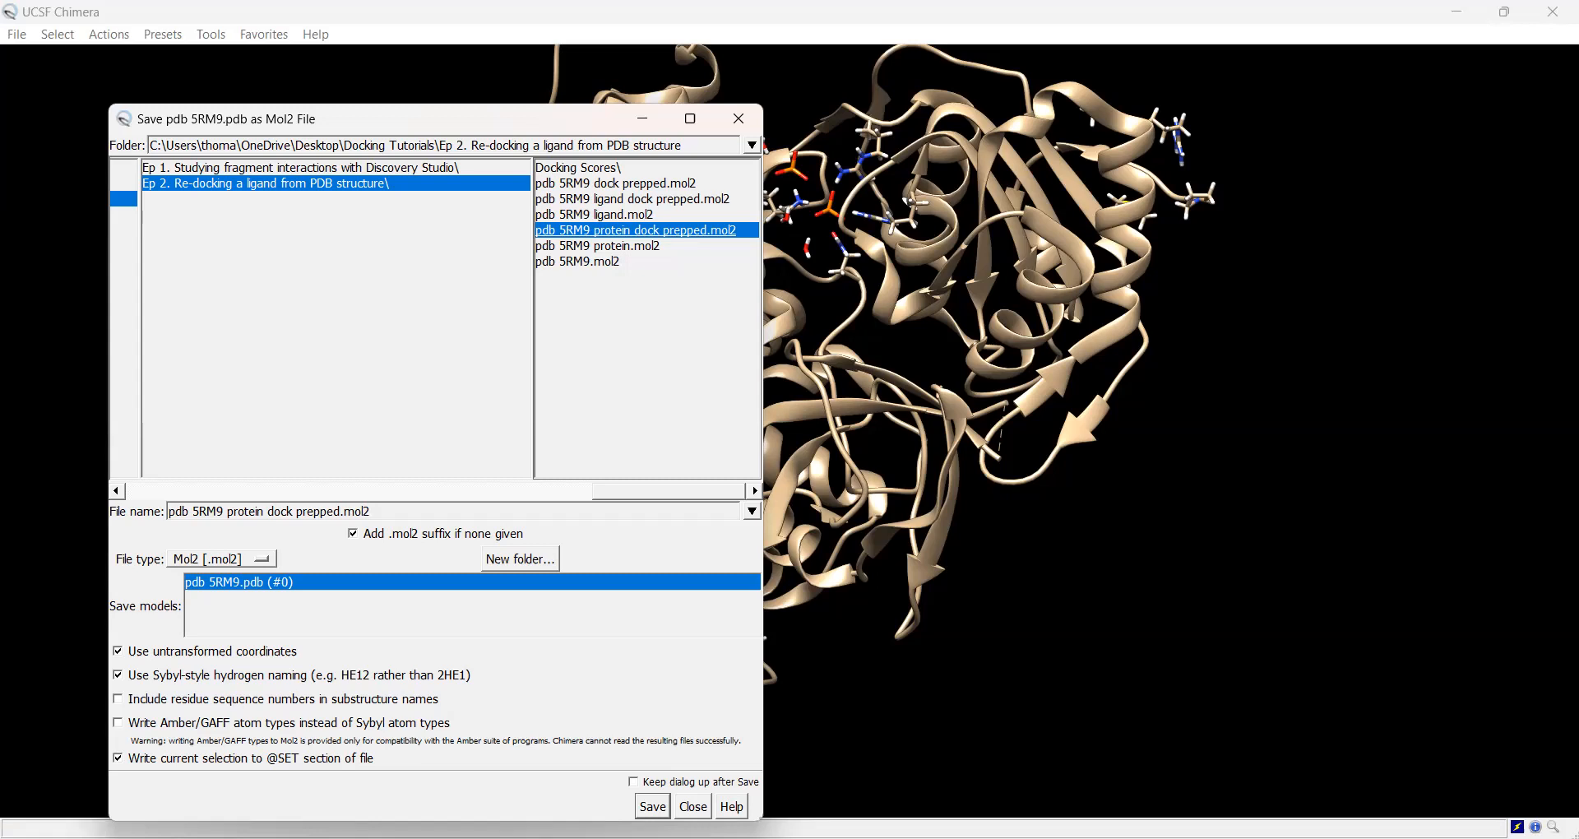
pyautogui.press('Return')
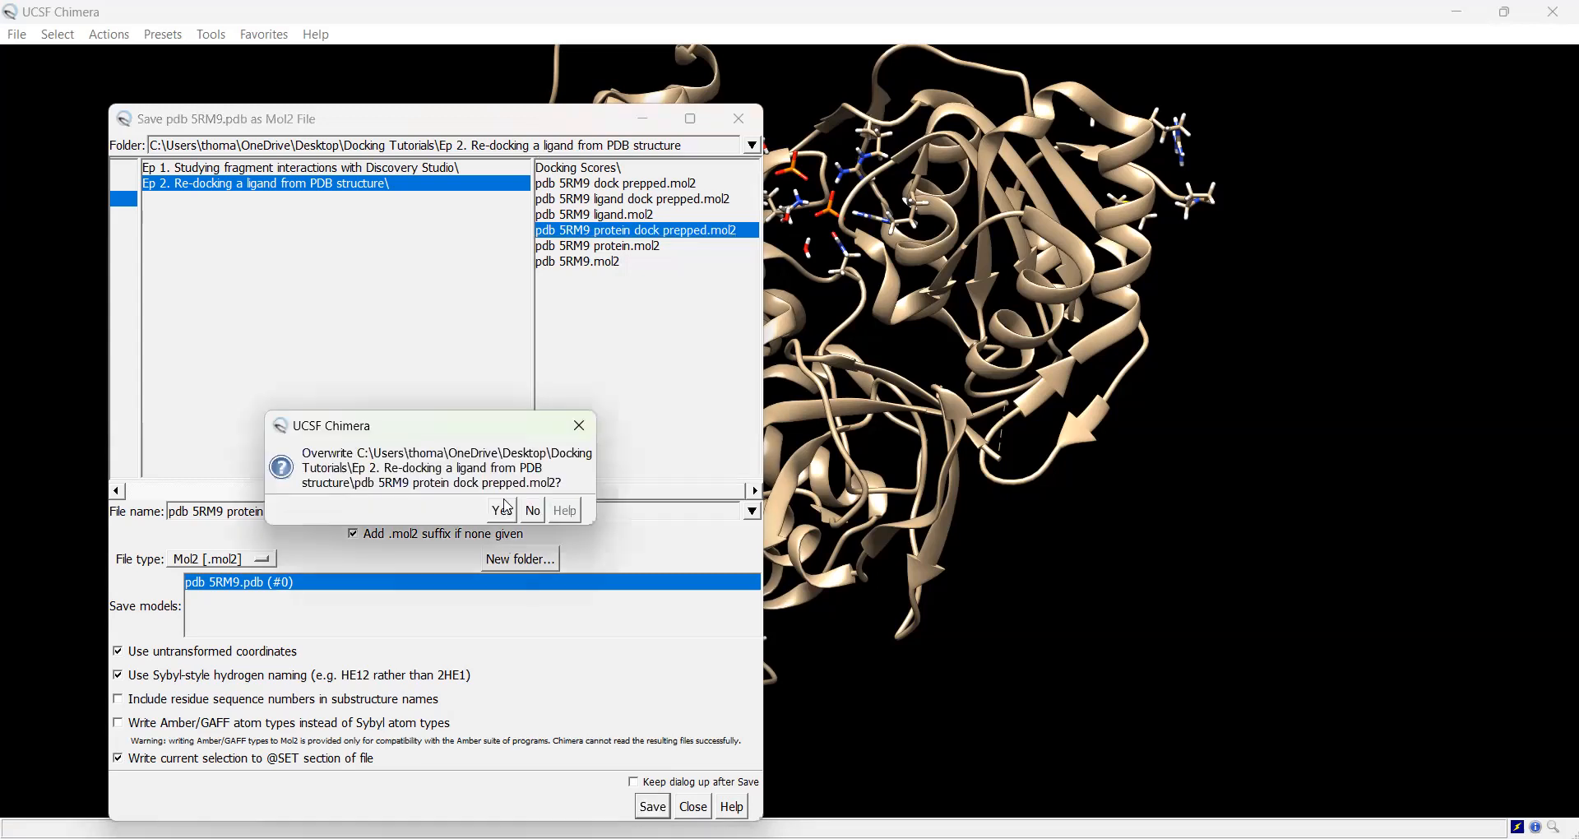
pyautogui.click(503, 508)
# Highlight the protein portion of the structure to examine it, and clear the selection
pyautogui.moveTo(893, 282); pyautogui.dragTo(767, 705)
pyautogui.moveTo(699, 392); pyautogui.dragTo(695, 412)
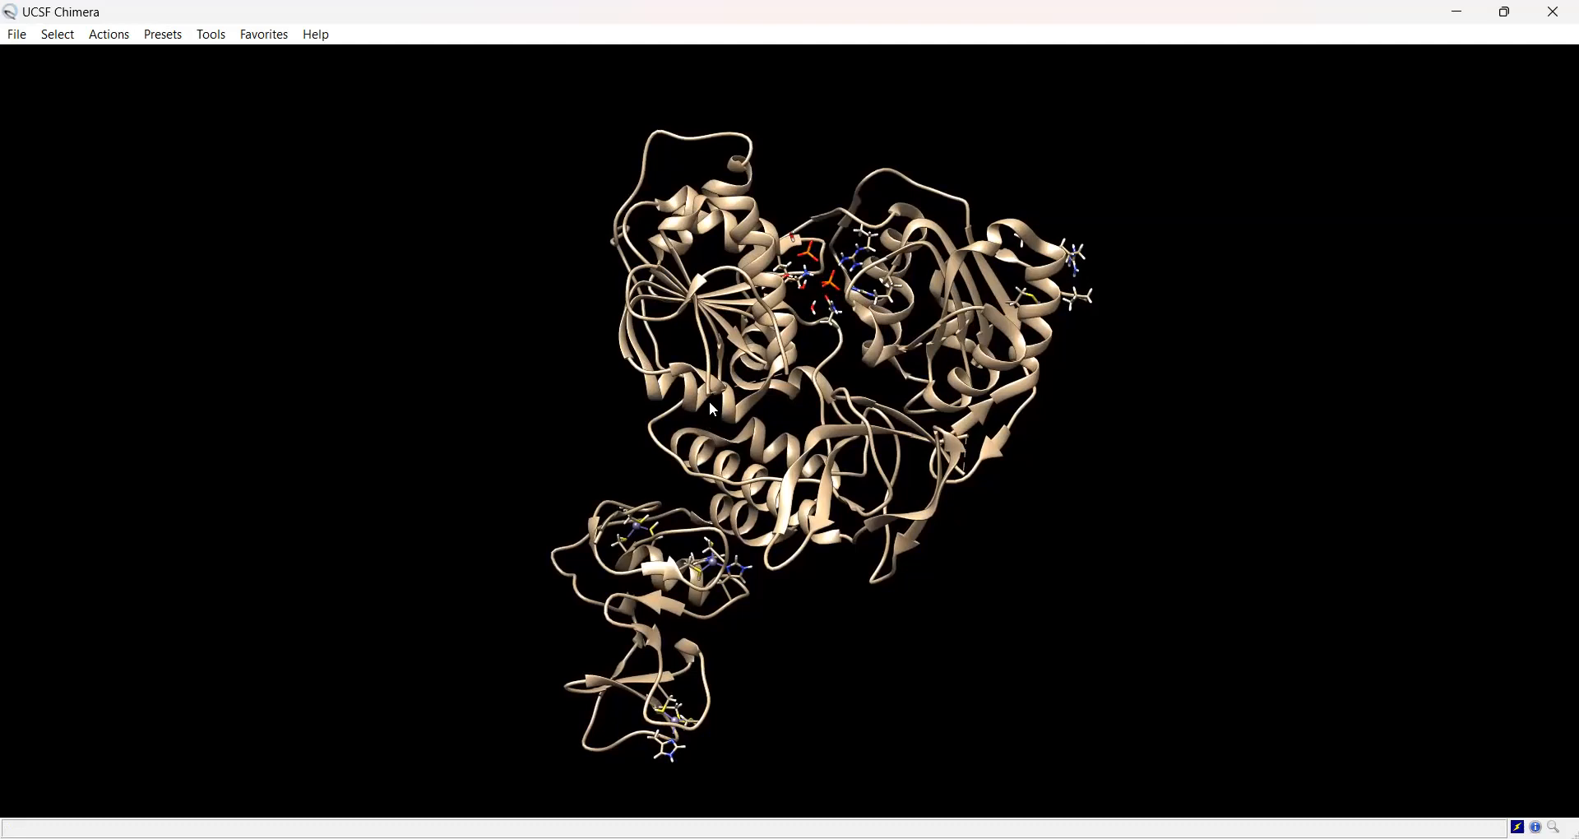
pyautogui.moveTo(963, 392); pyautogui.dragTo(938, 415)
pyautogui.scroll(2, 894, 438)
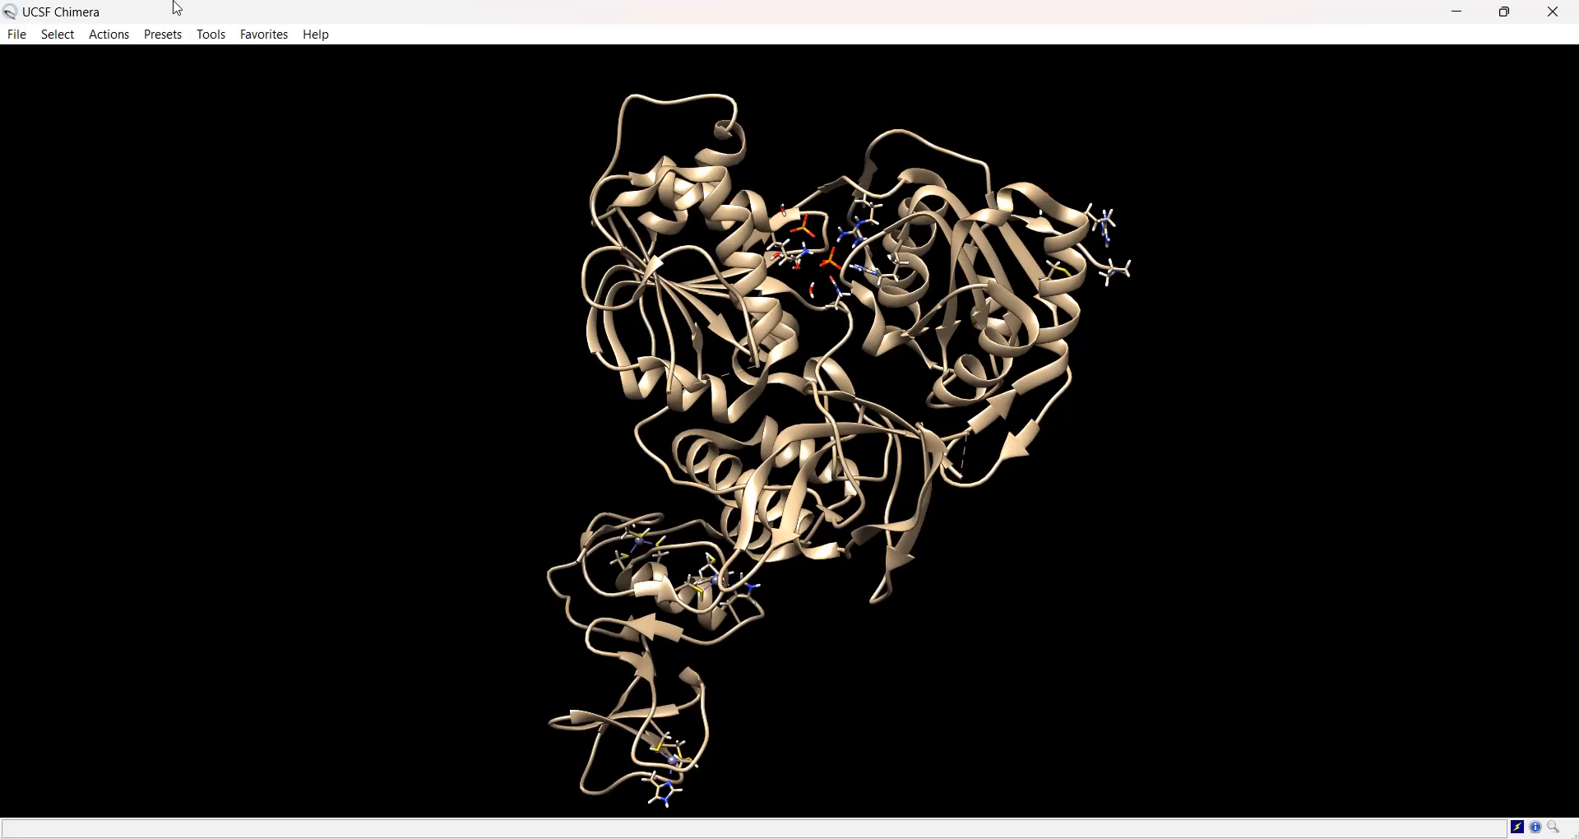
pyautogui.click(59, 36)
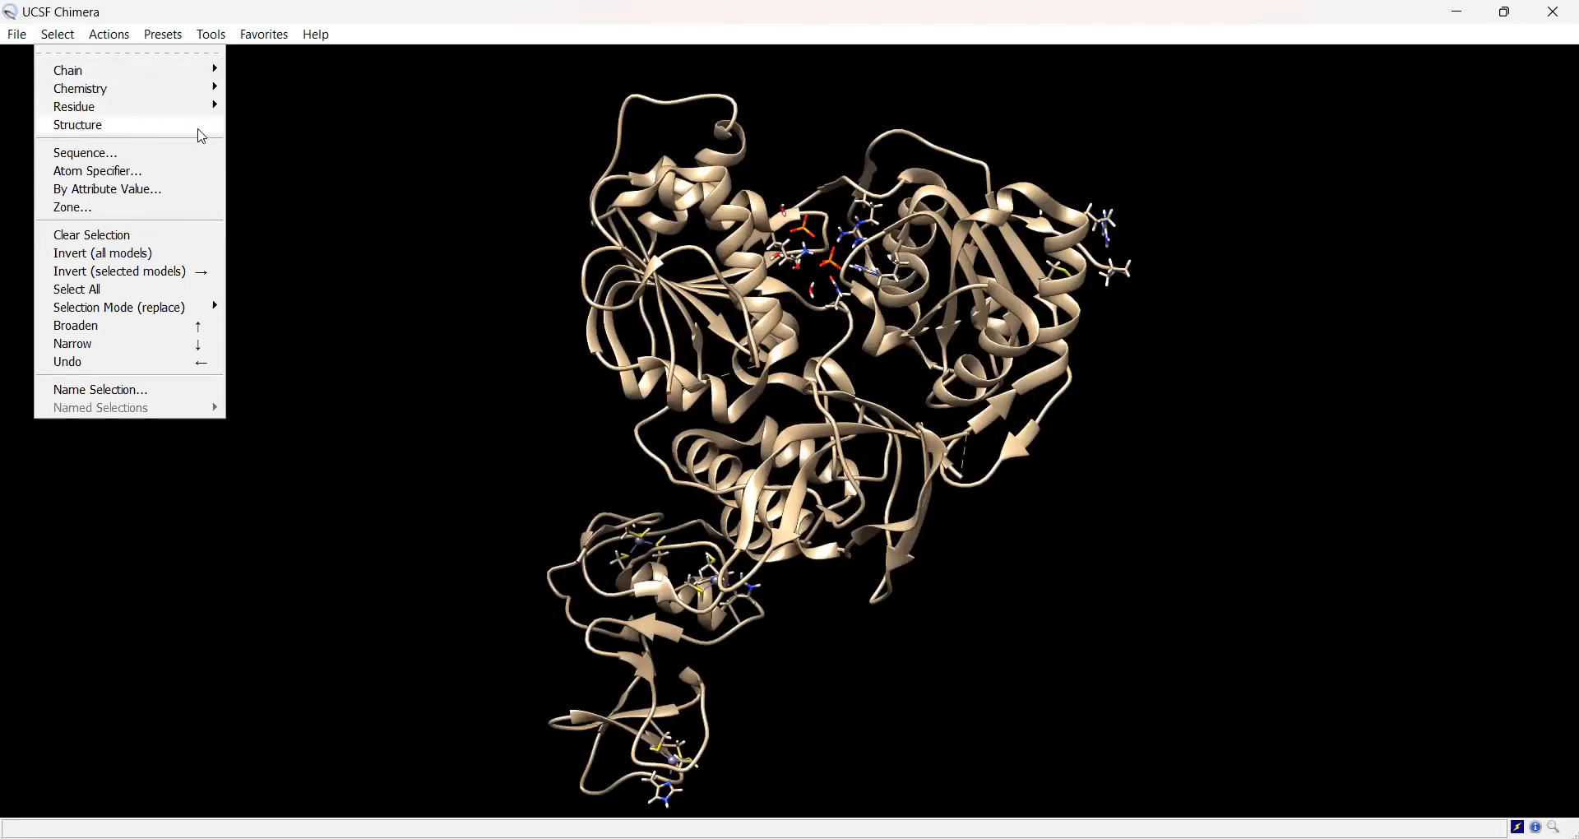
pyautogui.moveTo(141, 127)
pyautogui.click(305, 254)
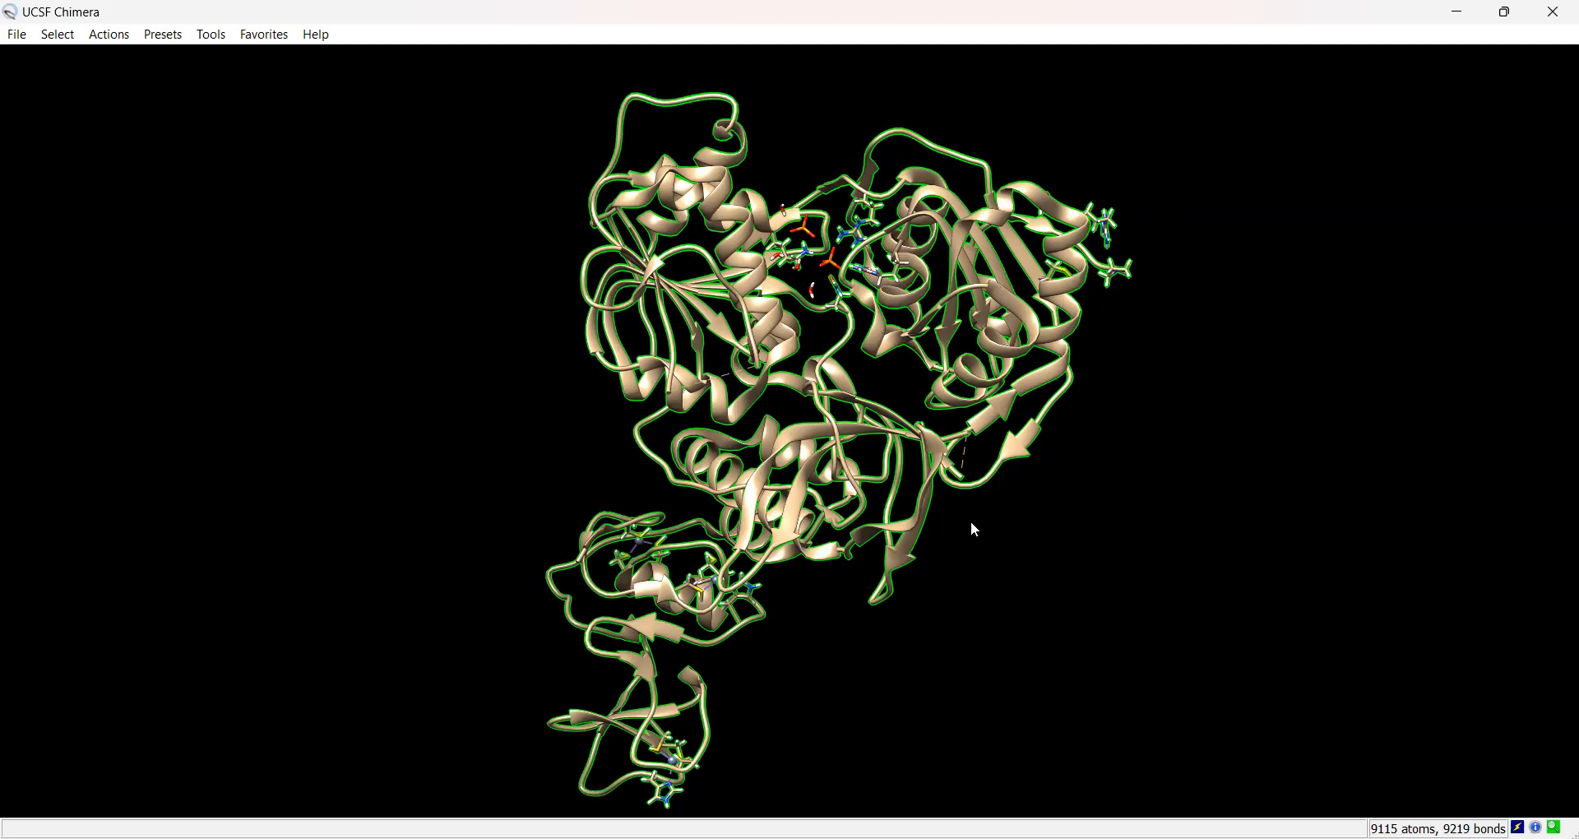
pyautogui.scroll(3, 932, 629)
pyautogui.scroll(-4, 912, 639)
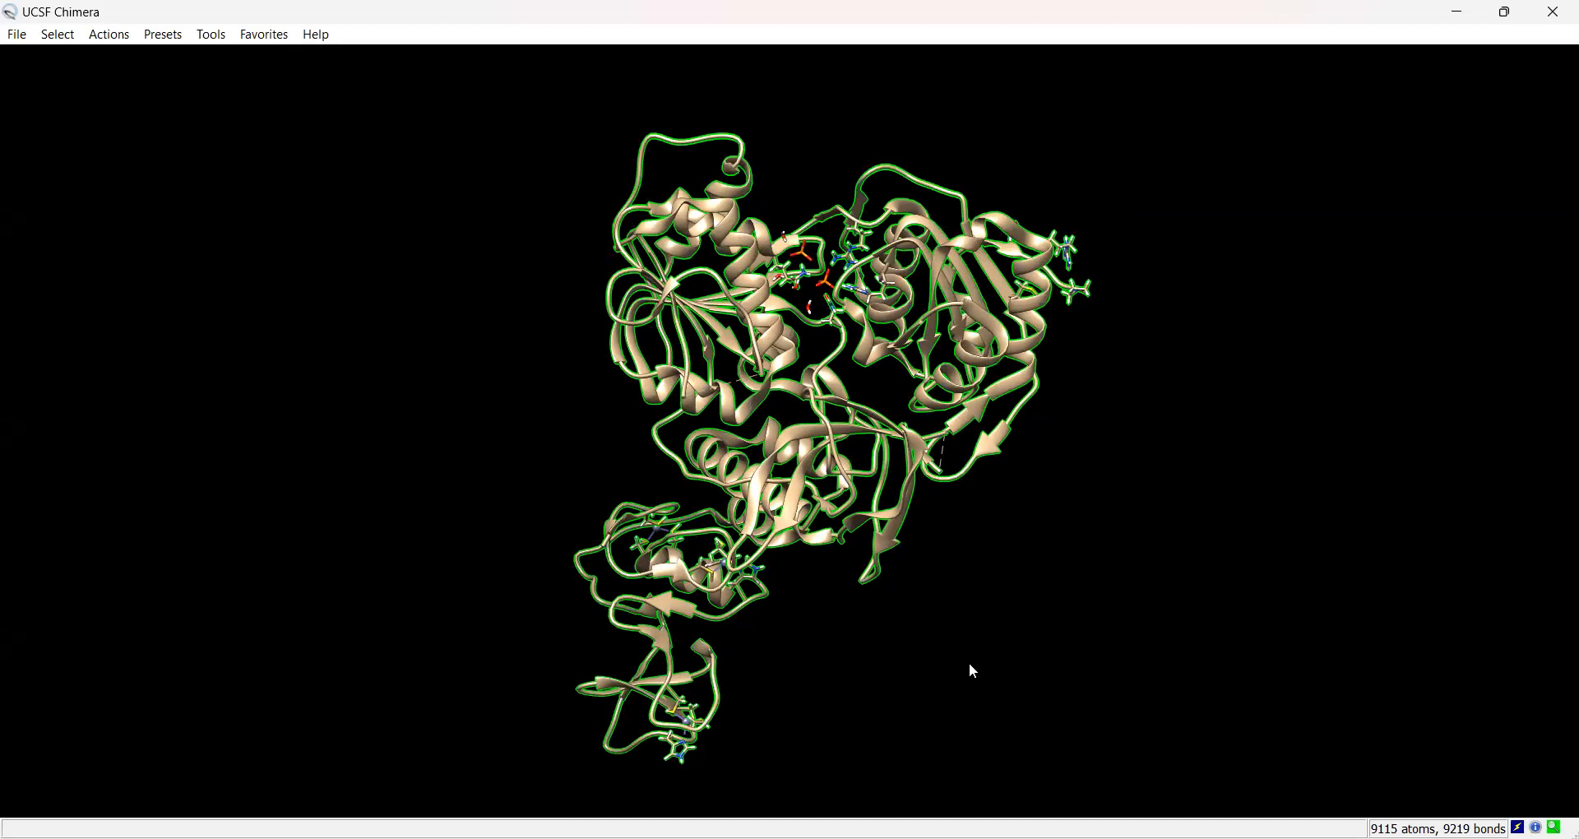
pyautogui.keyDown('ctrl'); pyautogui.click(962, 629); pyautogui.keyUp('ctrl')
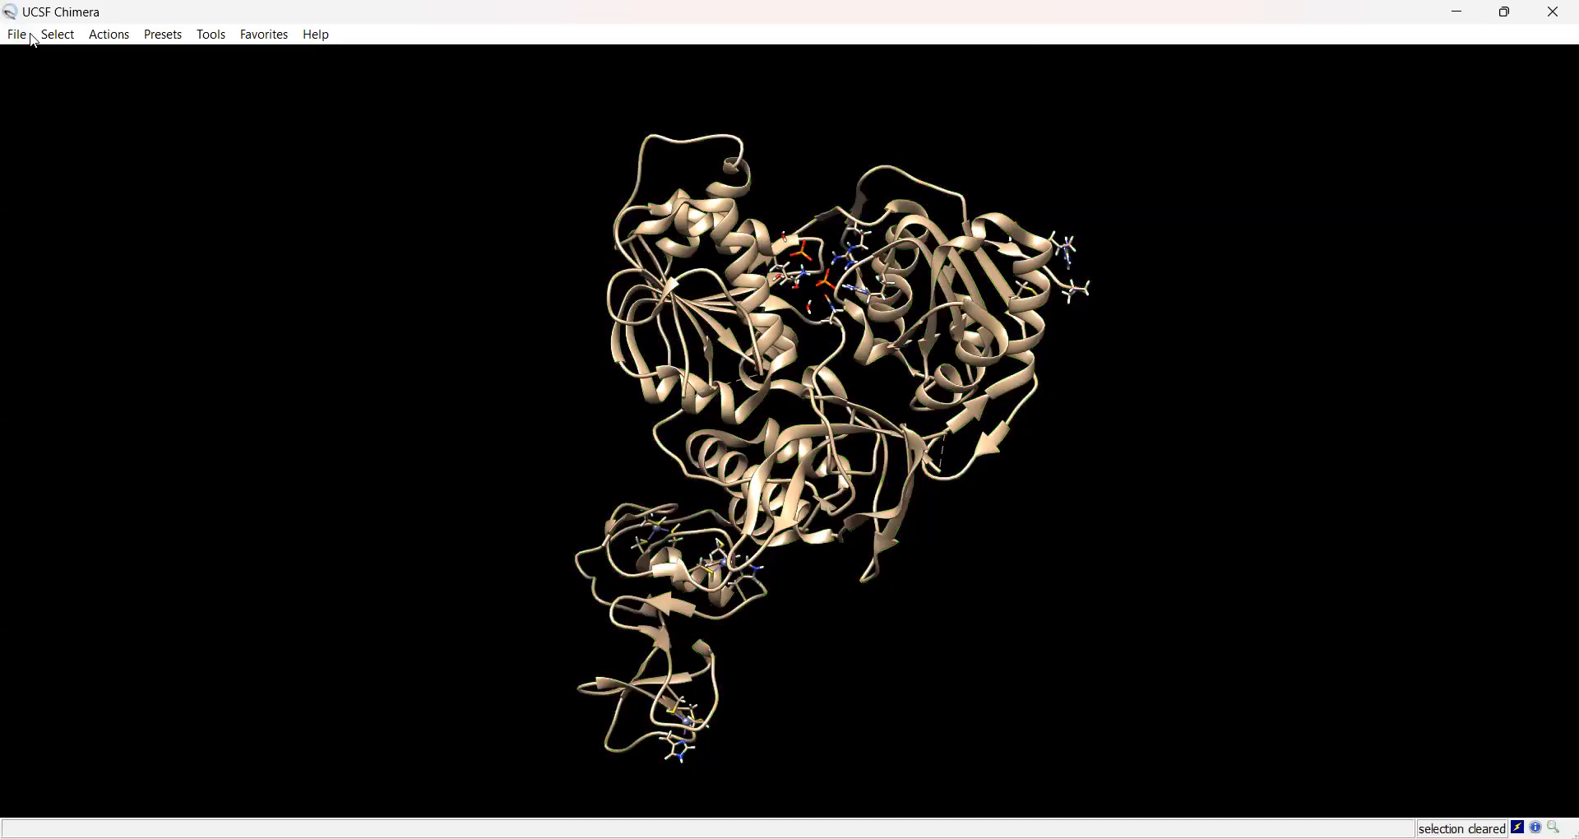
# Open pdb 5RM9 ligand.pdb alongside the prepared protein and examine where the ligand sits from several angles
pyautogui.click(18, 34)
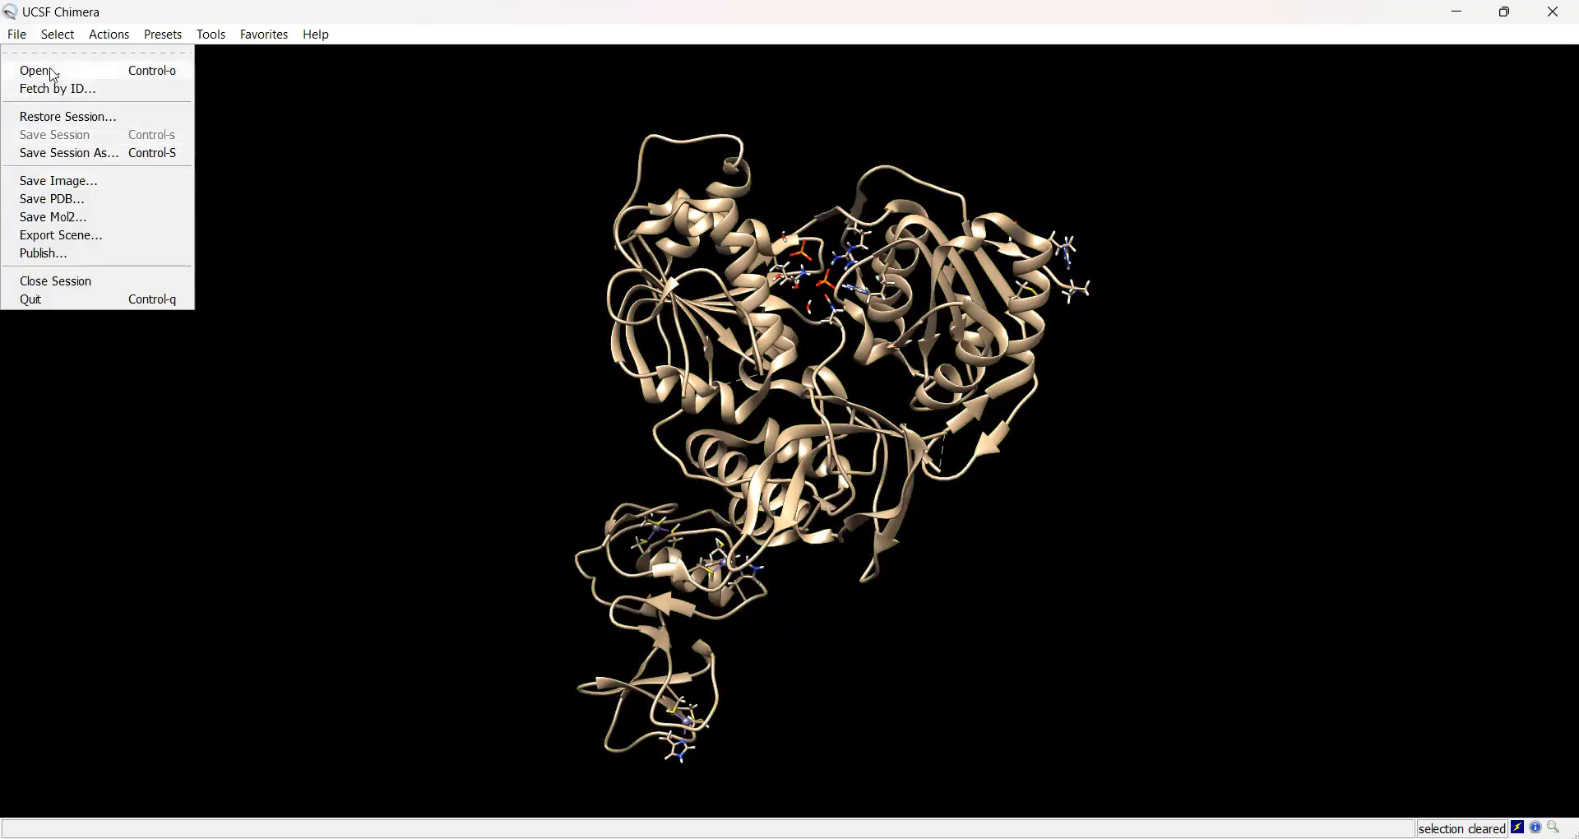
pyautogui.click(53, 72)
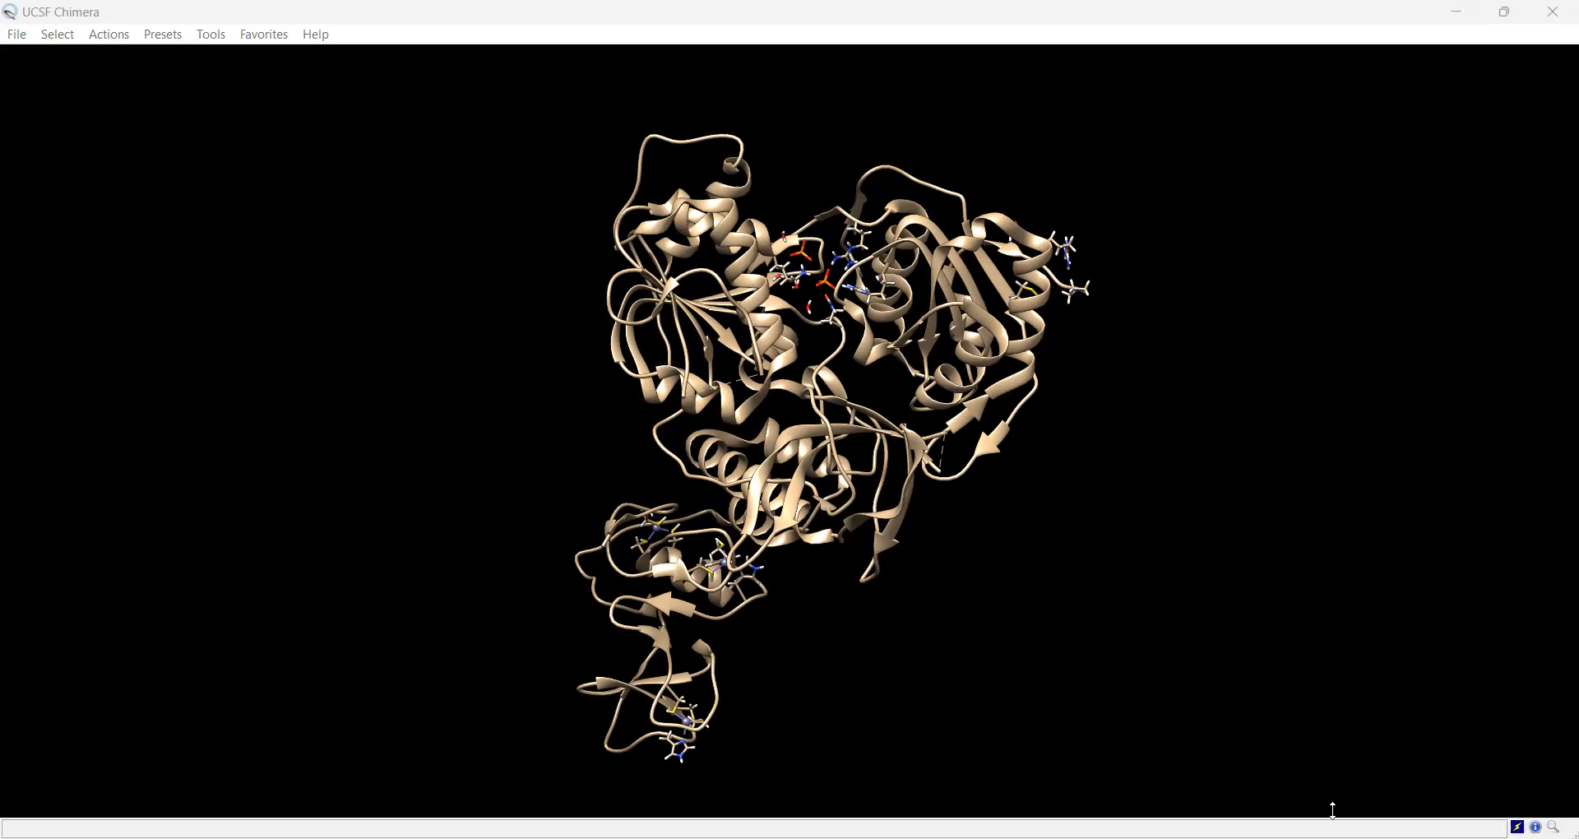
pyautogui.moveTo(781, 409); pyautogui.dragTo(588, 448)
pyautogui.scroll(-2, 857, 388)
pyautogui.scroll(8, 858, 387)
pyautogui.scroll(10, 861, 388)
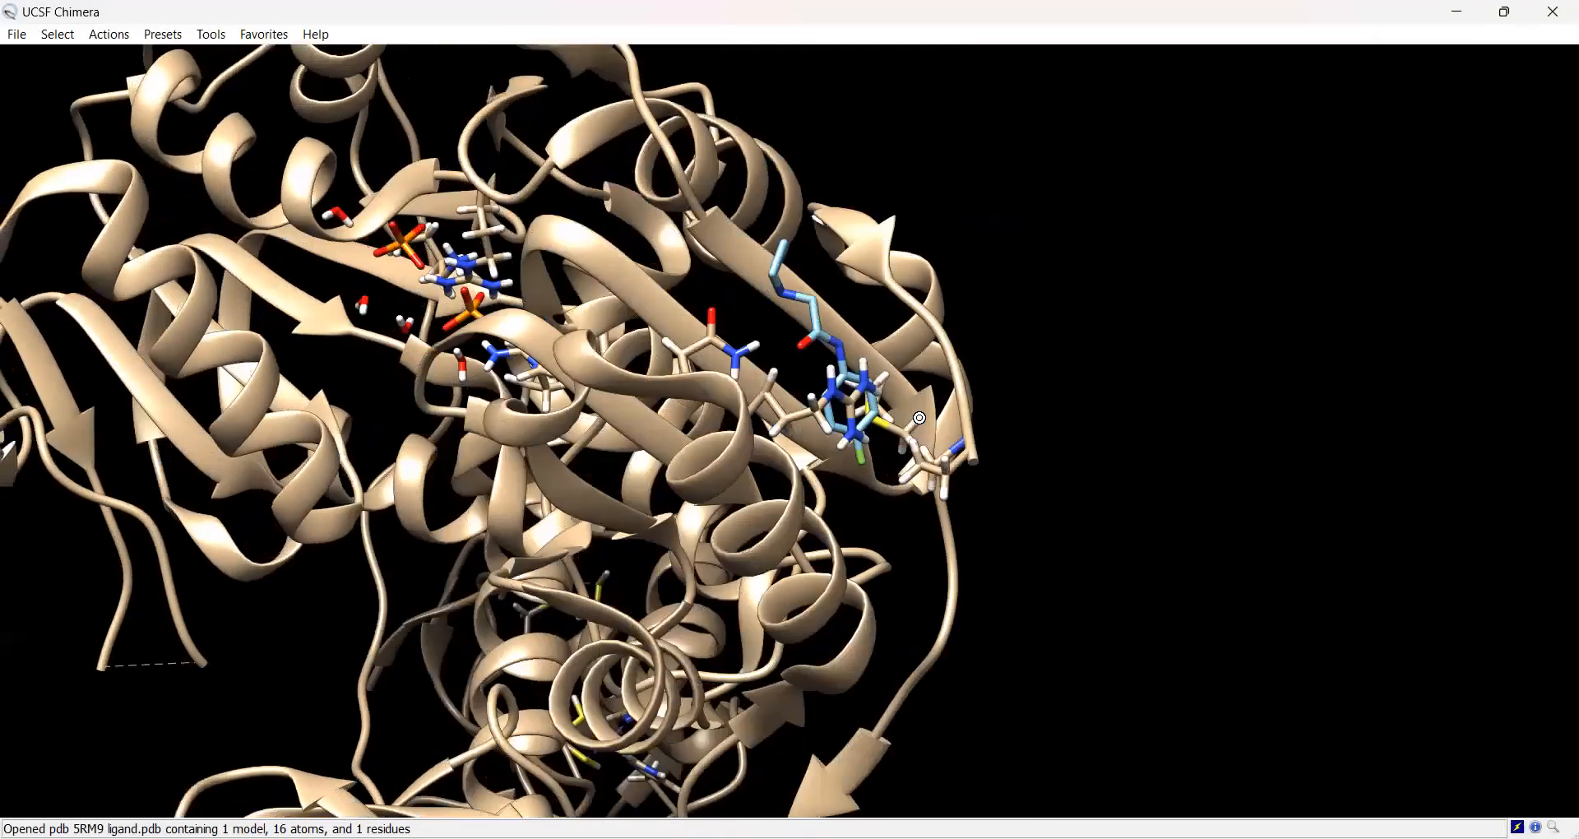
pyautogui.moveTo(919, 418); pyautogui.dragTo(1039, 424)
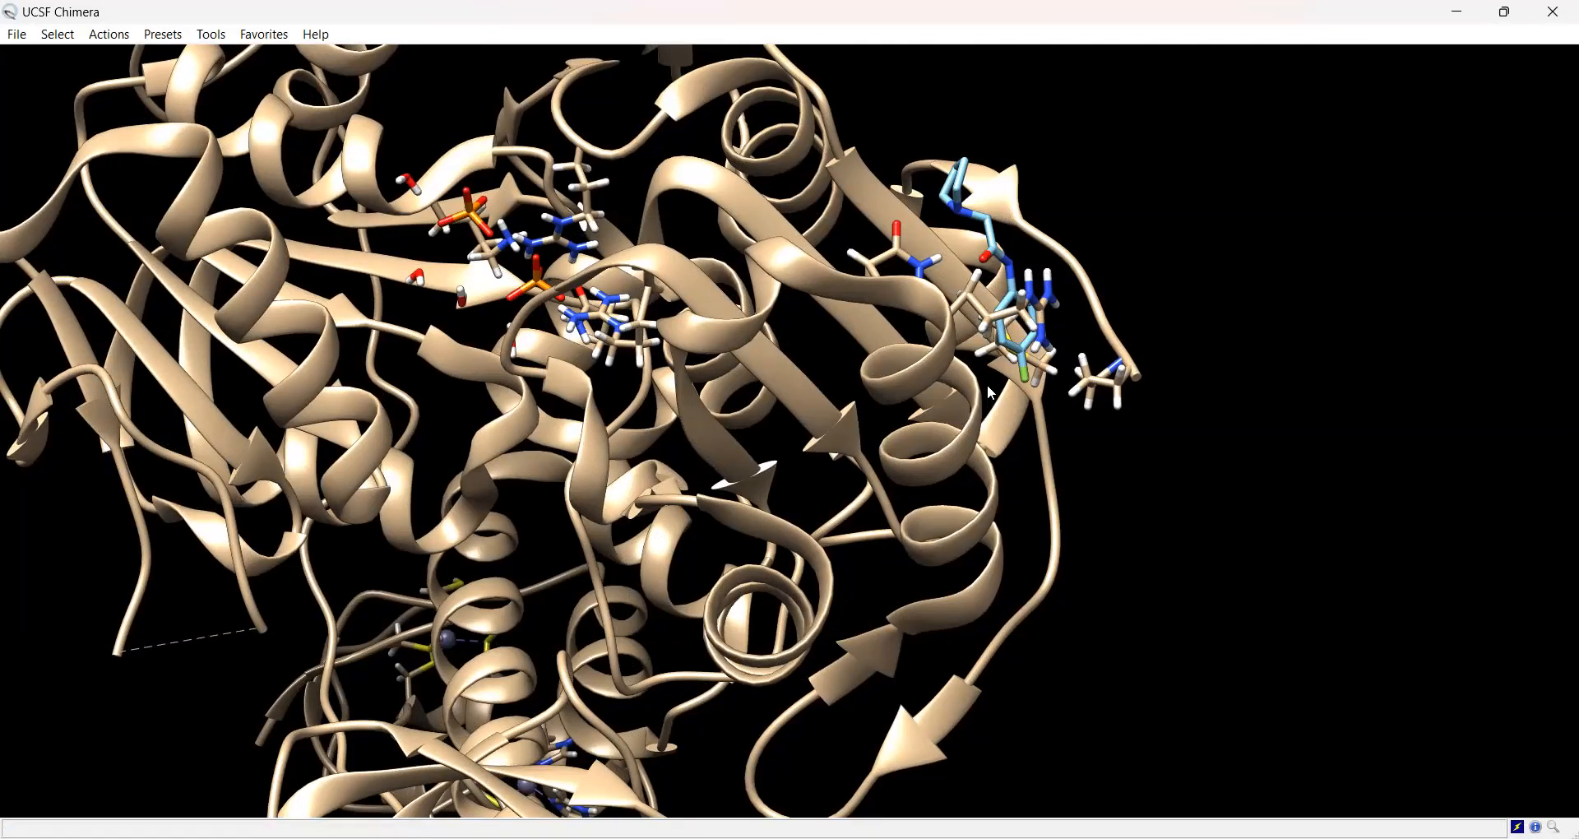
pyautogui.moveTo(747, 533); pyautogui.dragTo(629, 503)
pyautogui.scroll(-3, 791, 441)
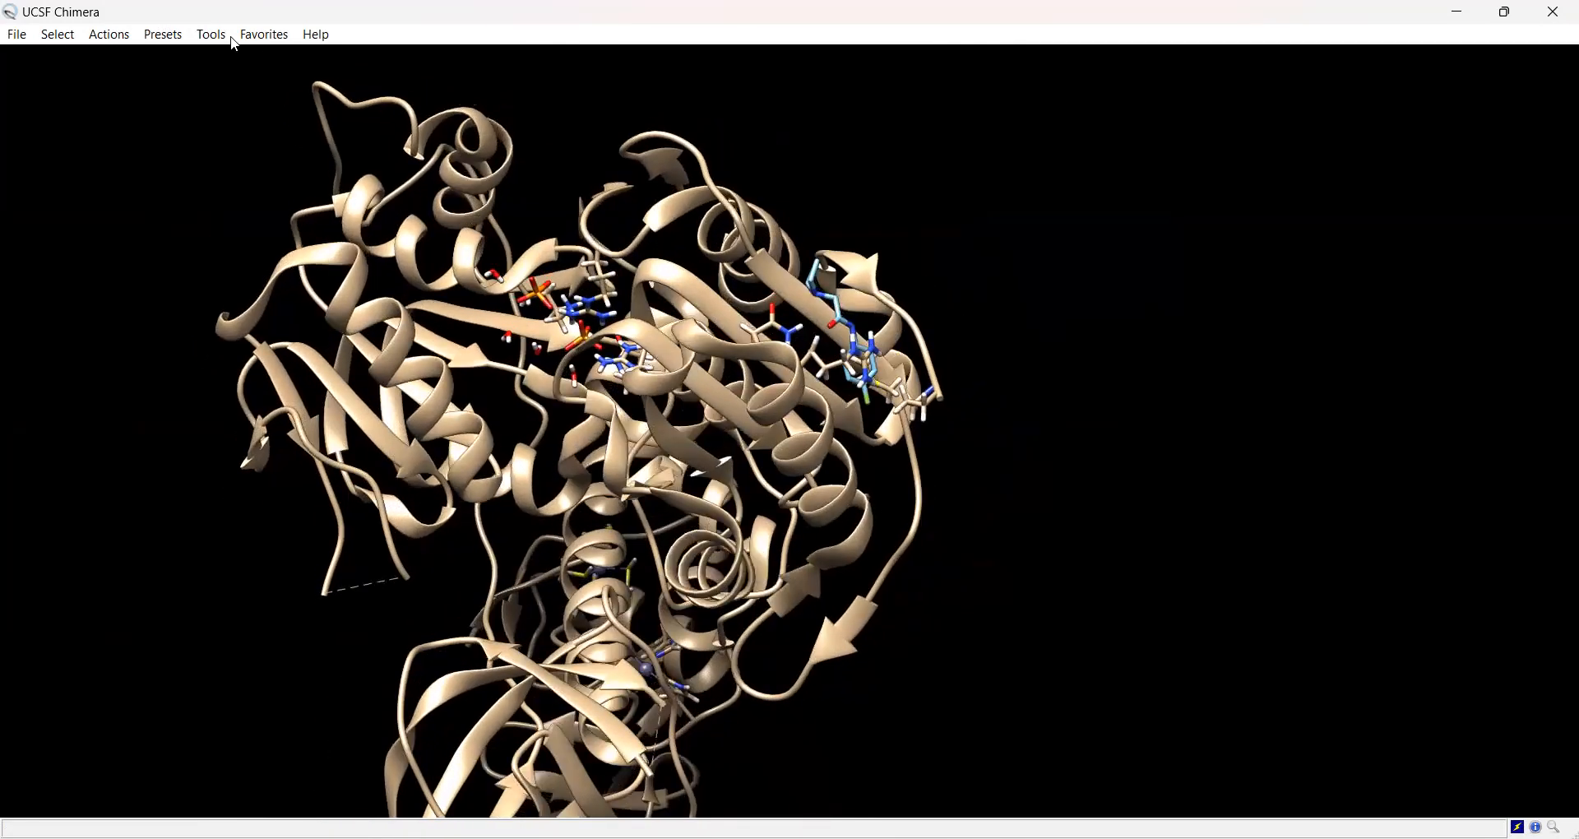
# Run Dock Prep to prepare the opened 5RM9 ligand, through to Mol2 output
pyautogui.click(211, 37)
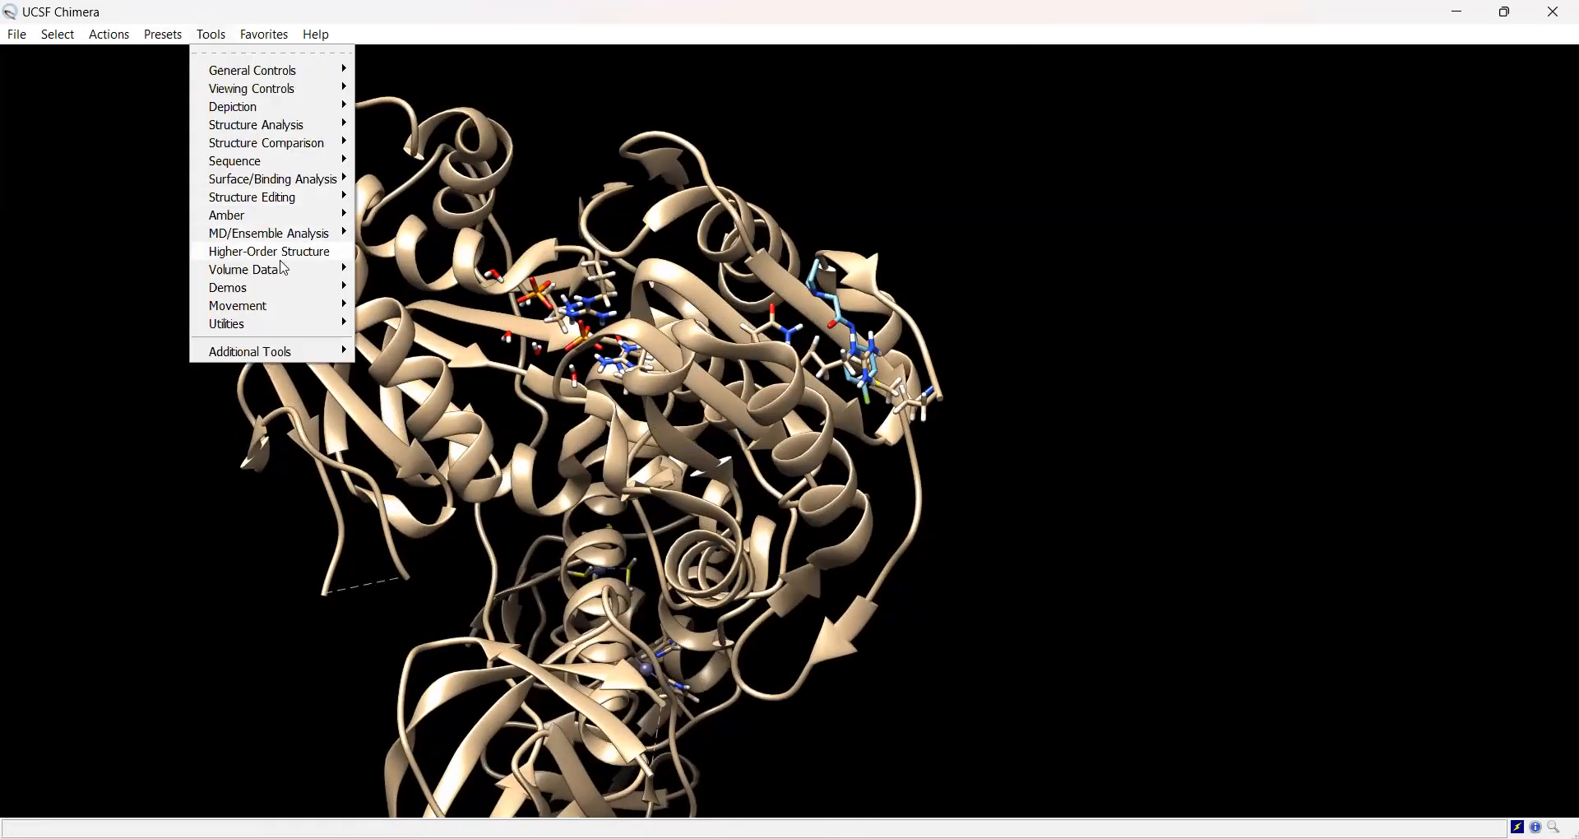
pyautogui.moveTo(280, 183)
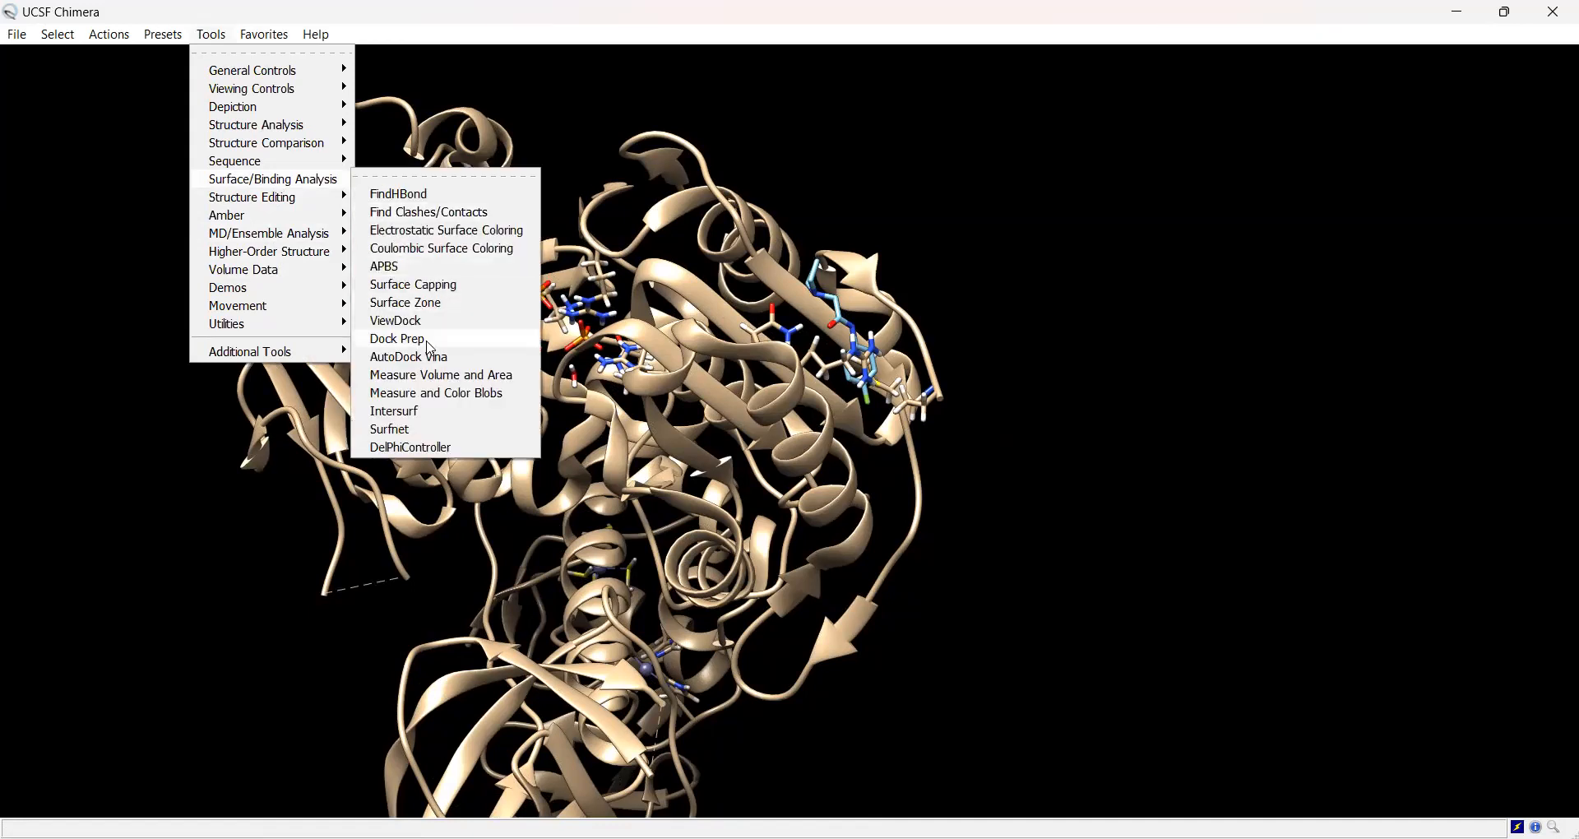
pyautogui.click(431, 343)
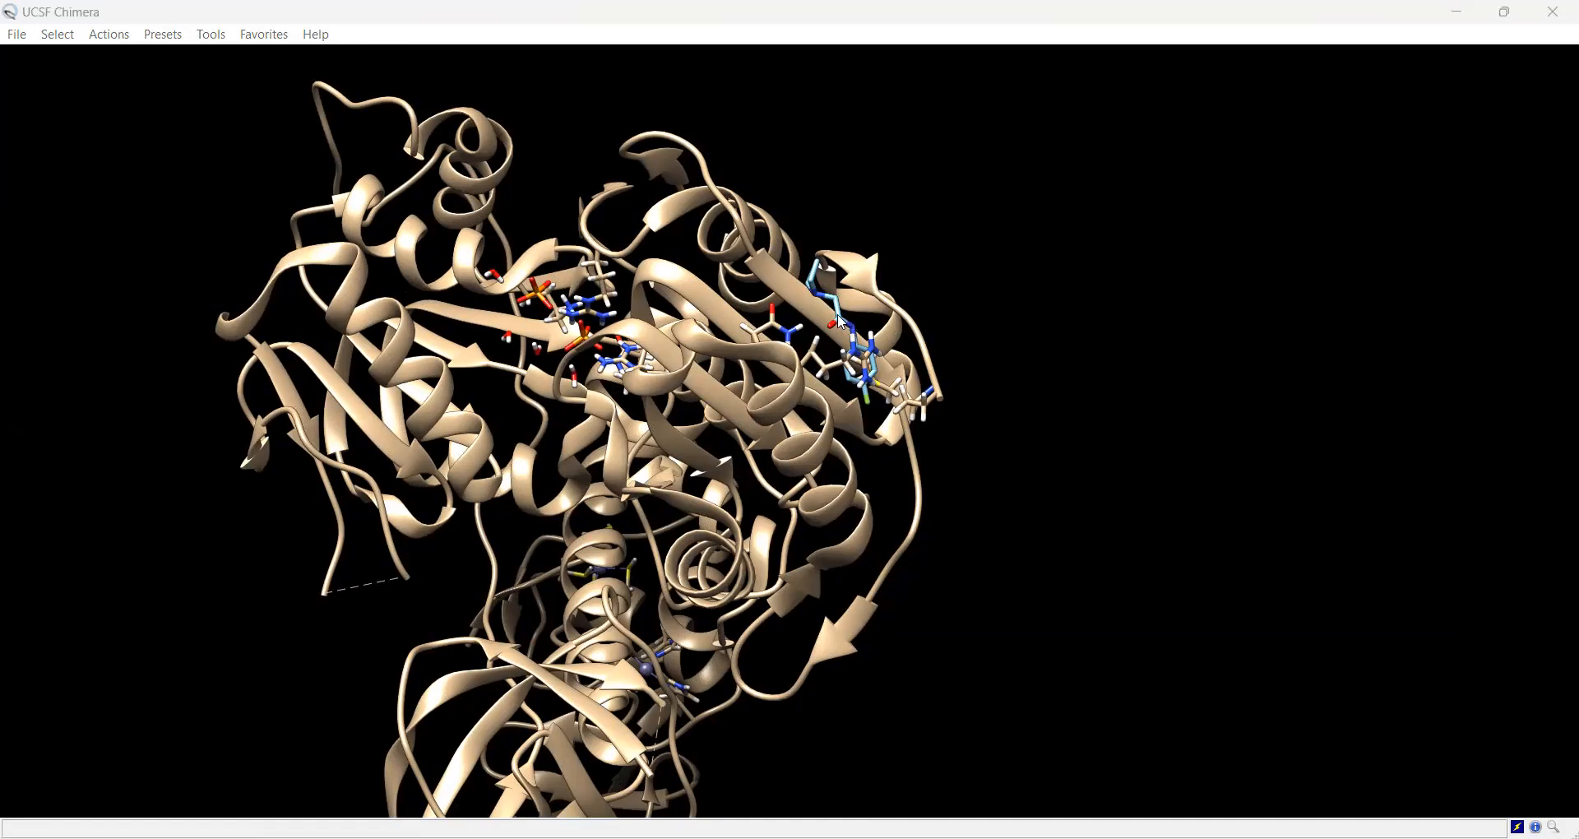
pyautogui.moveTo(842, 322)
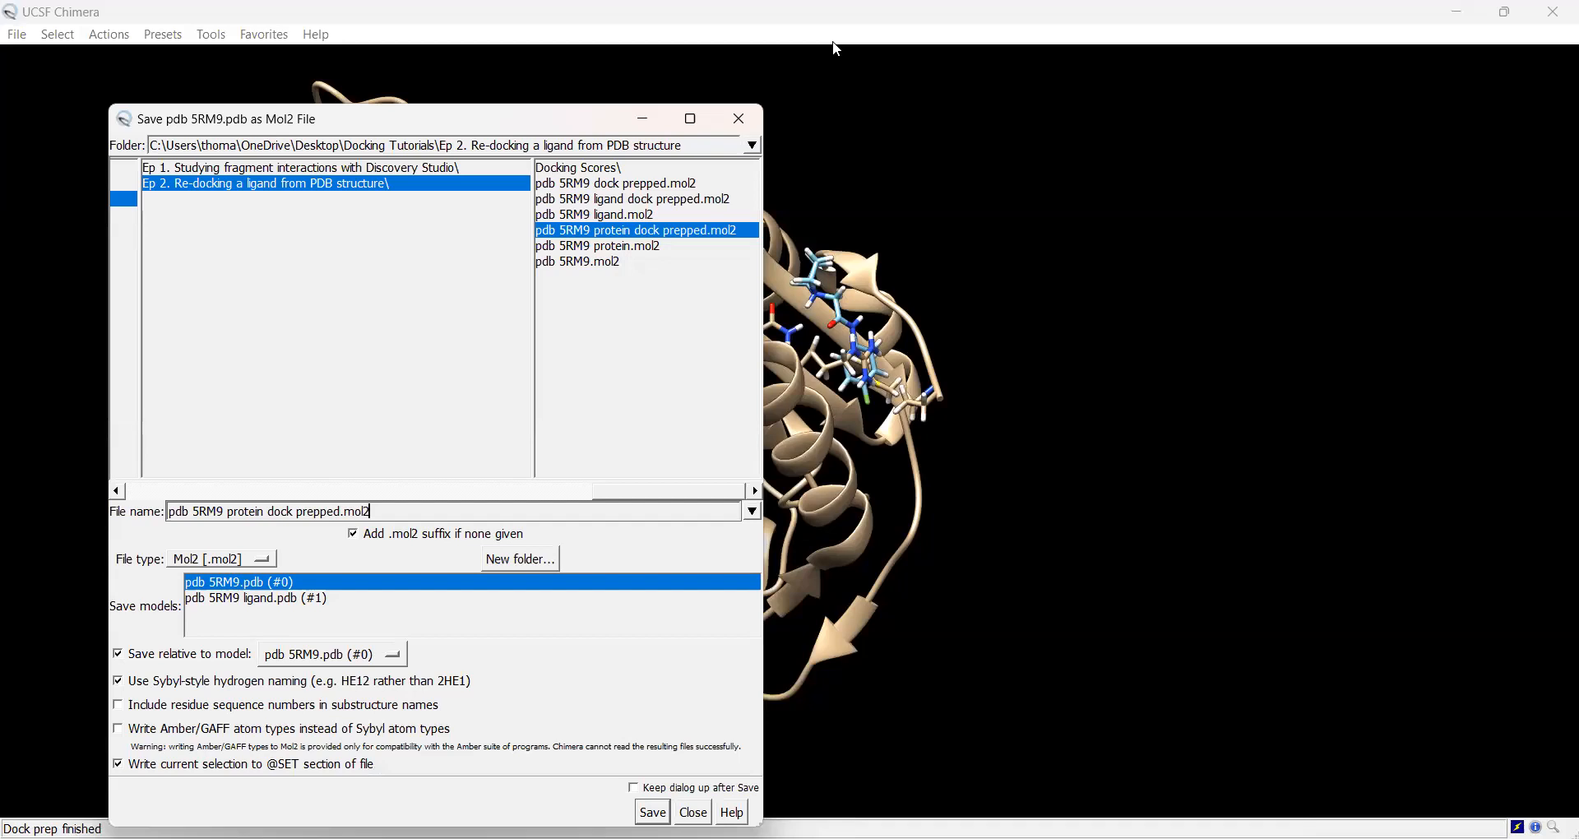
# Change the Mol2 output file name to pdb 5RM9 ligand dock prepped.mol2
pyautogui.click(1323, 682)
pyautogui.click(266, 513)
pyautogui.press('BackSpace')
pyautogui.press('BackSpace')
pyautogui.press('BackSpace')
pyautogui.press('BackSpace')
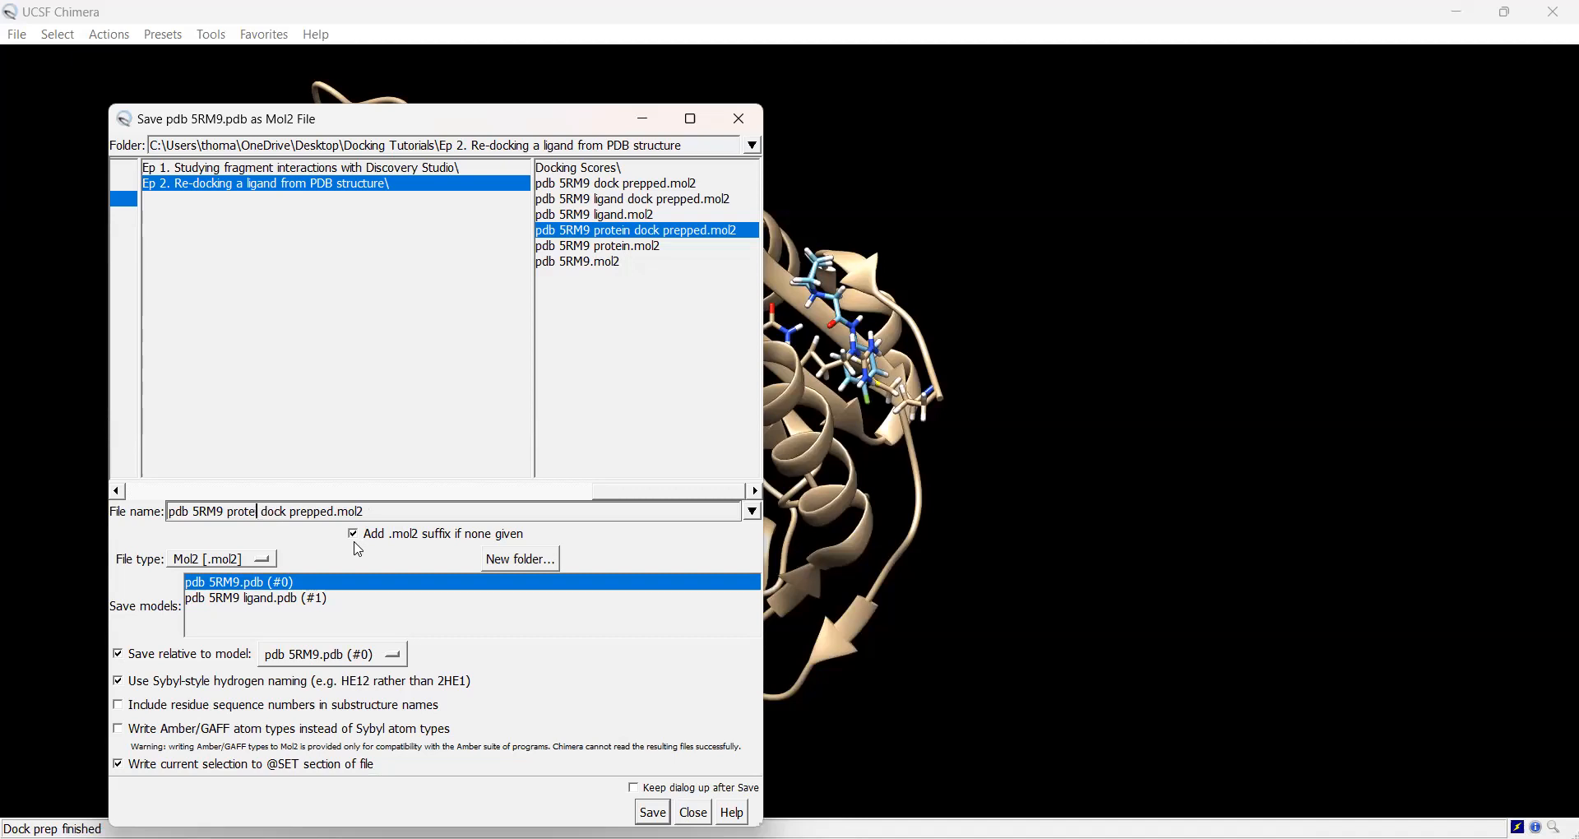
pyautogui.press('BackSpace')
pyautogui.press('BackSpace')
pyautogui.press('BackSpace')
pyautogui.write('ligand')
# Save only the model pdb 5RM9 ligand.pdb (#1) to pdb 5RM9 ligand dock prepped.mol2, overwriting the existing file
pyautogui.click(247, 600)
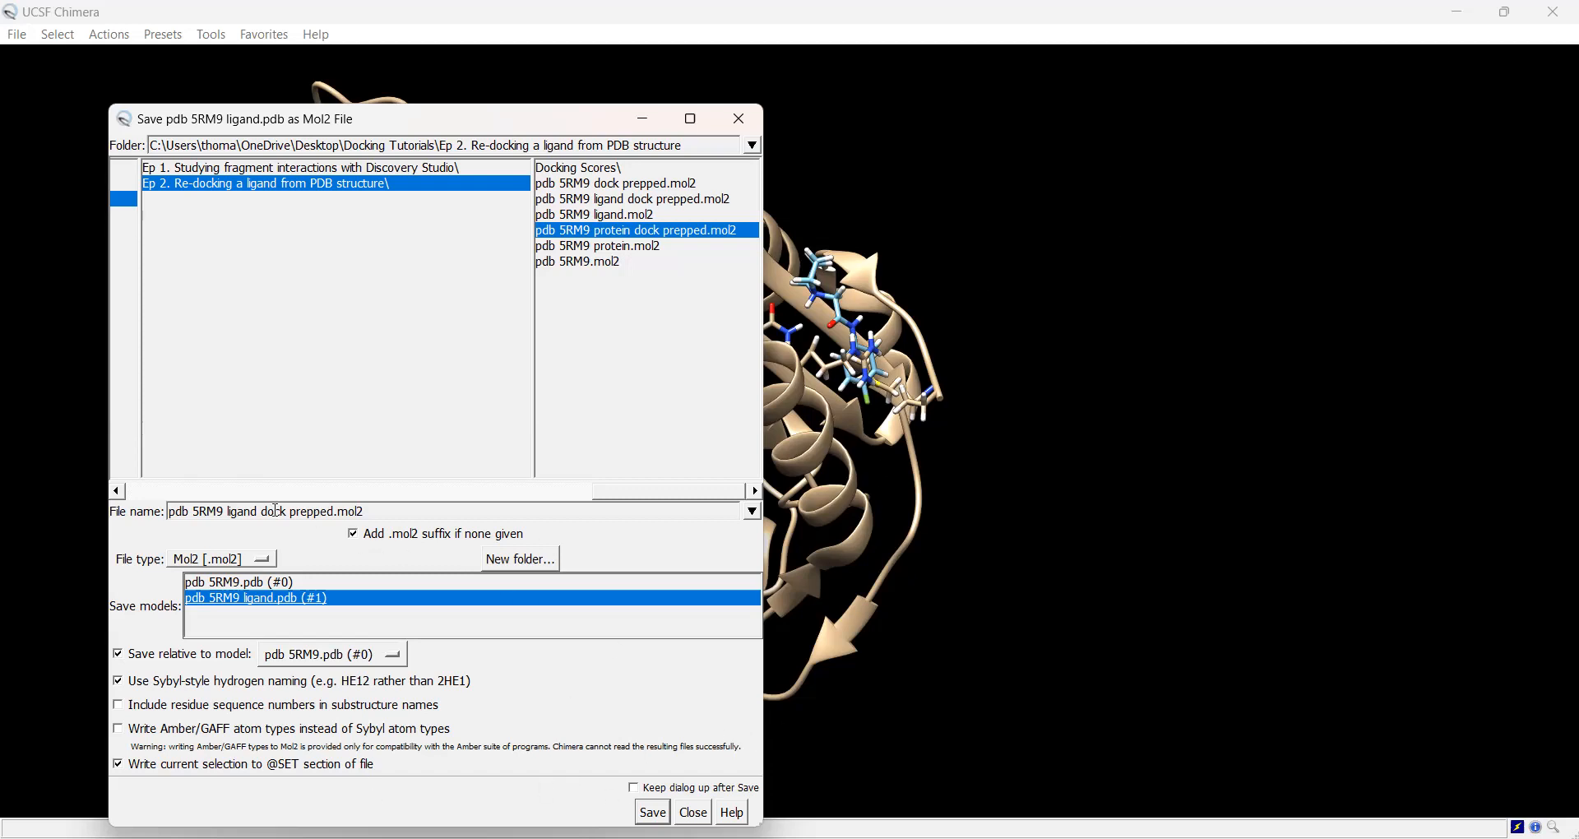
pyautogui.click(645, 199)
pyautogui.click(654, 812)
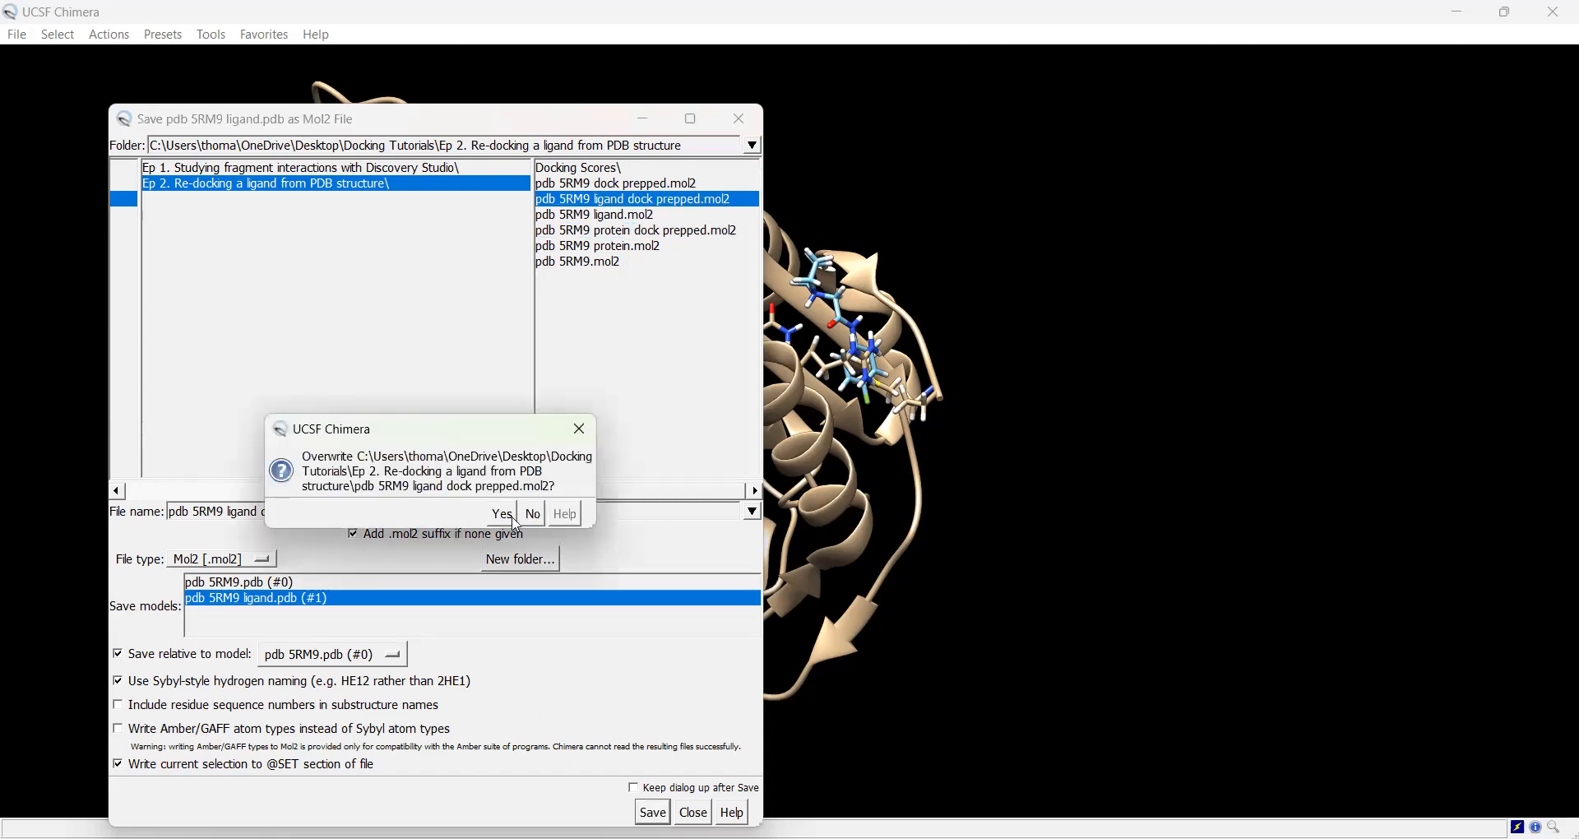
pyautogui.click(502, 515)
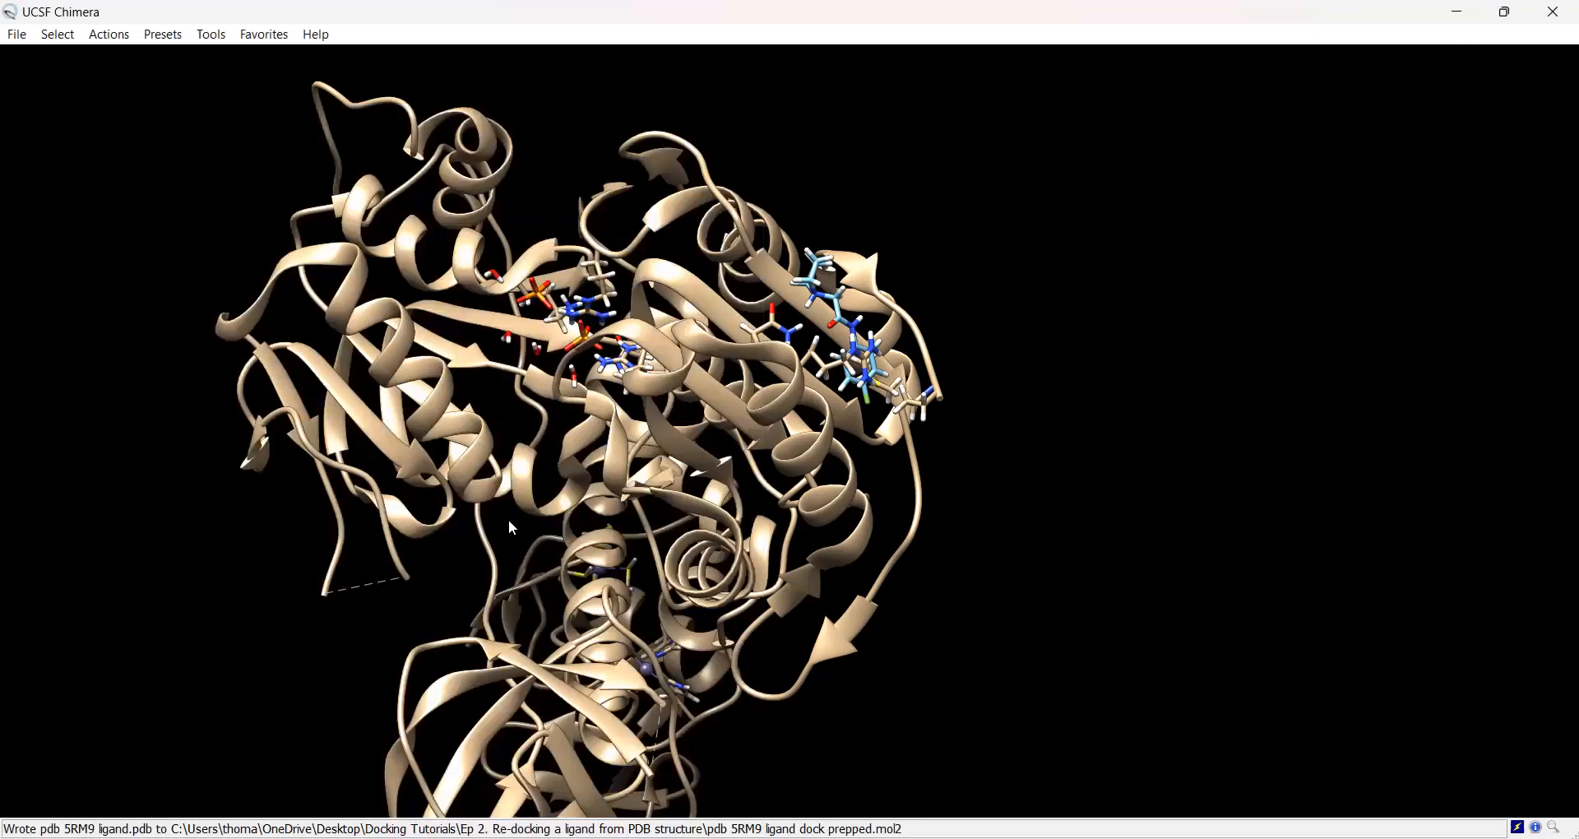
# Start an AutoDock Vina run and set its output file to docking results.pdbqt in the Docking Scores folder
pyautogui.moveTo(631, 477); pyautogui.dragTo(704, 324)
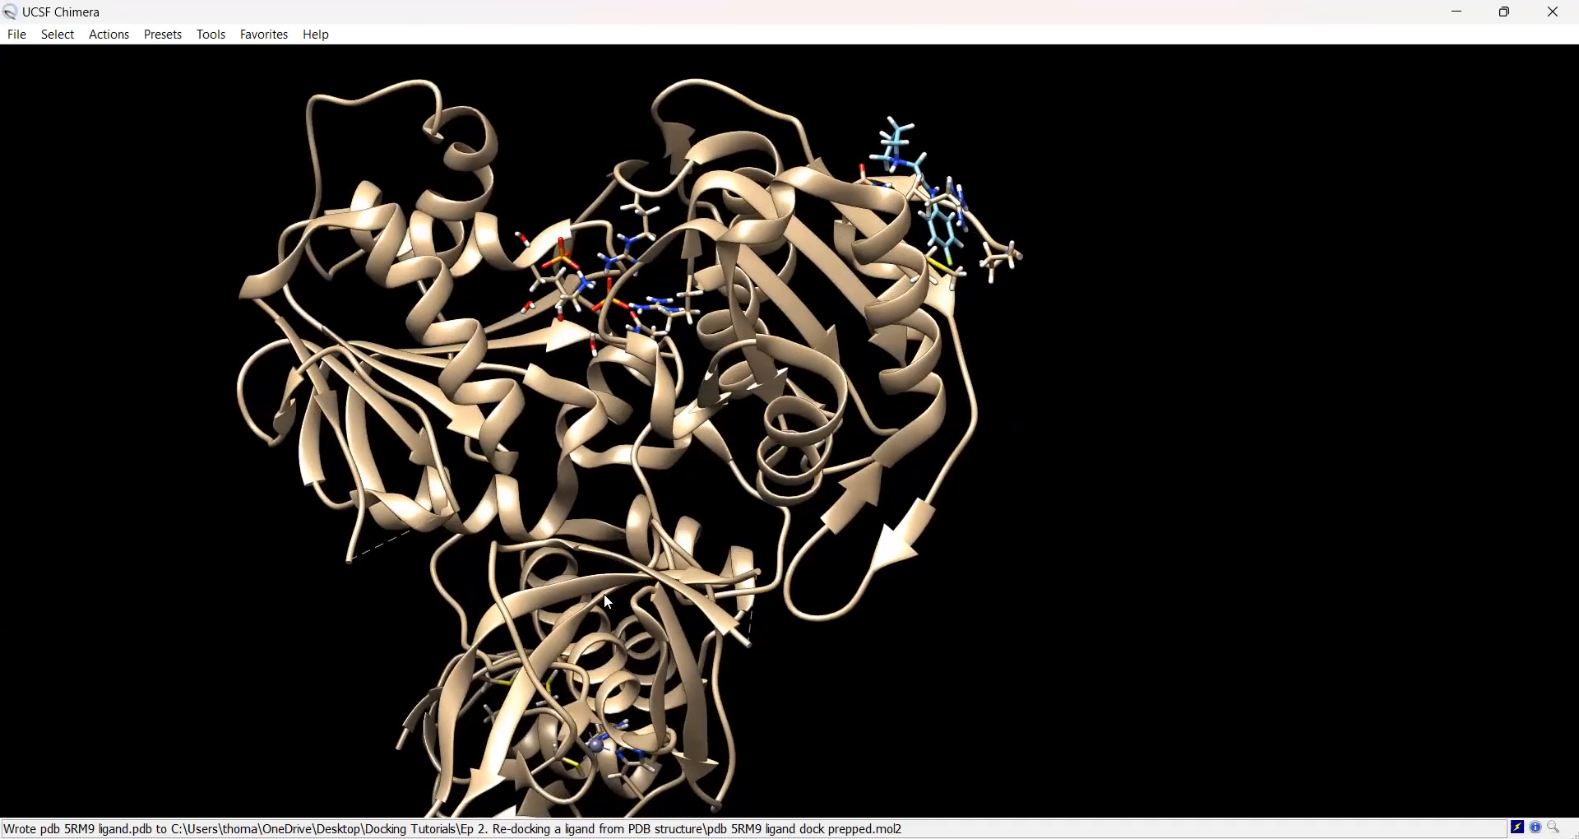
pyautogui.scroll(-3, 605, 595)
pyautogui.moveTo(657, 573); pyautogui.dragTo(694, 552)
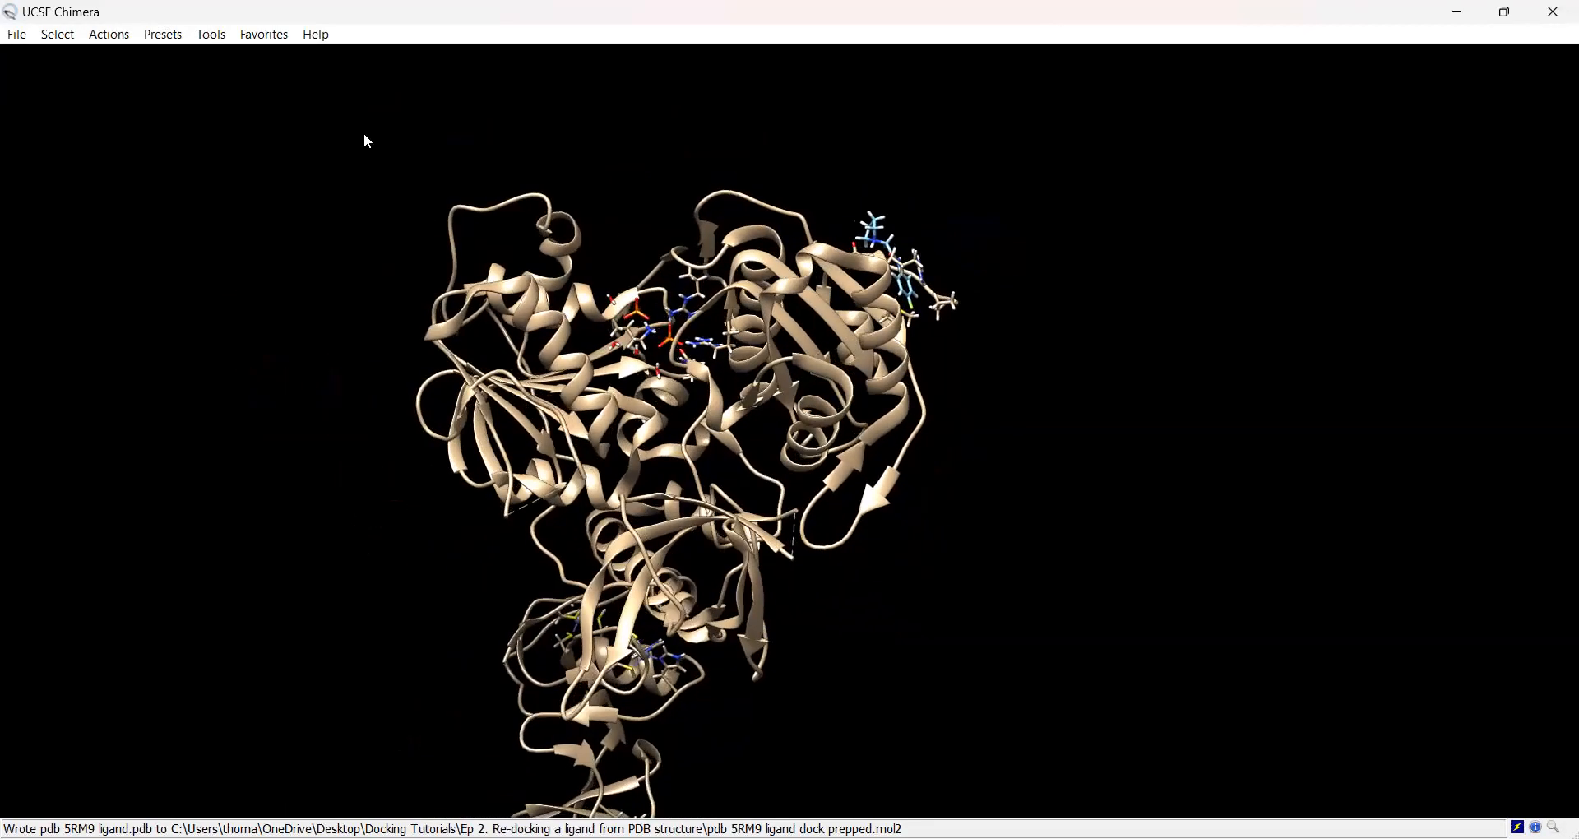
pyautogui.click(211, 36)
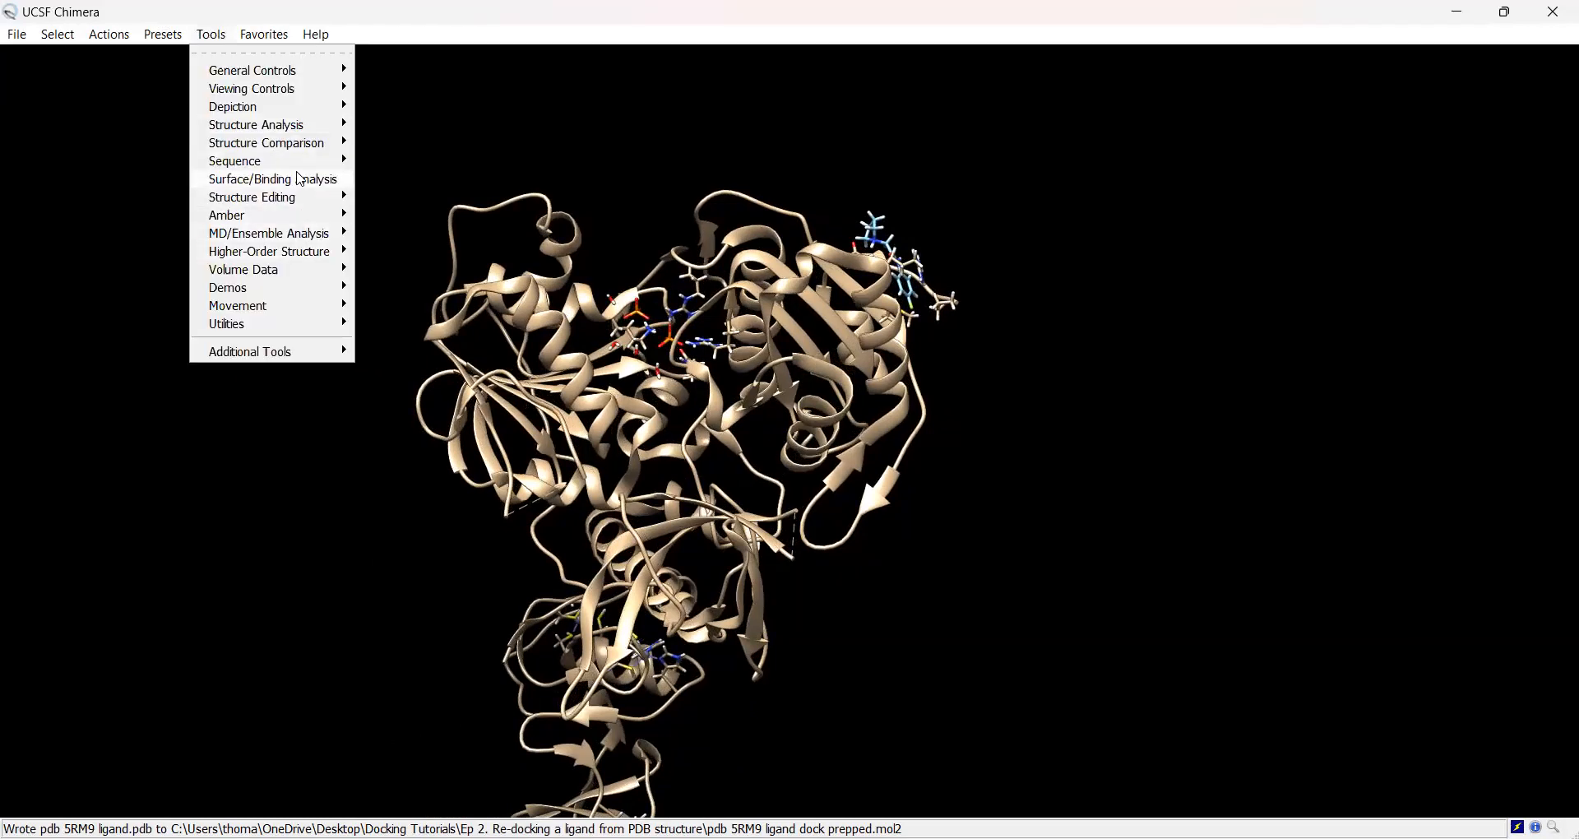
pyautogui.moveTo(319, 183)
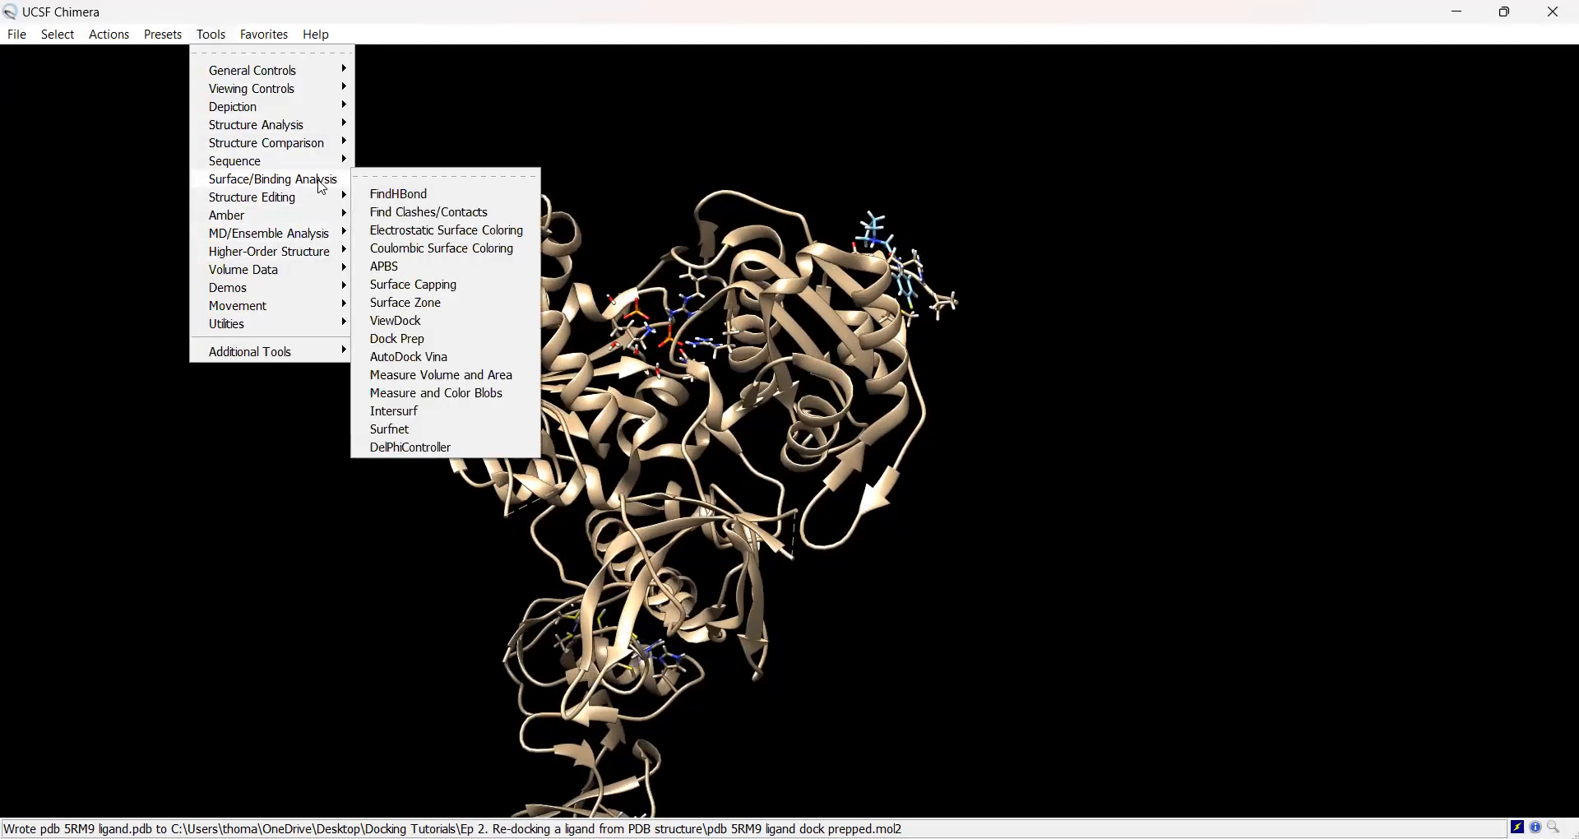
pyautogui.click(459, 365)
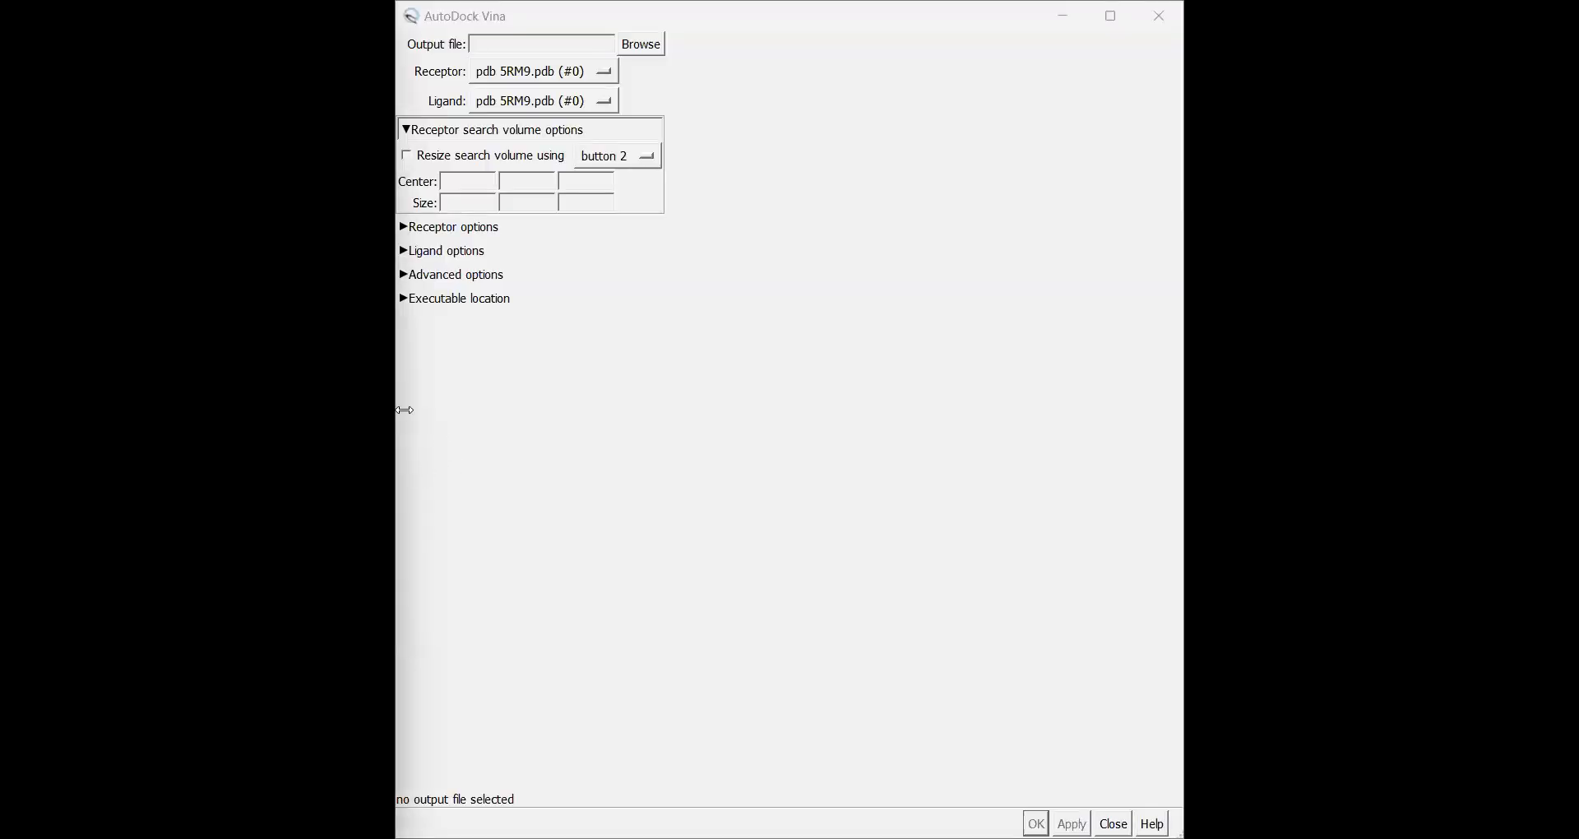
pyautogui.moveTo(396, 410); pyautogui.dragTo(617, 410)
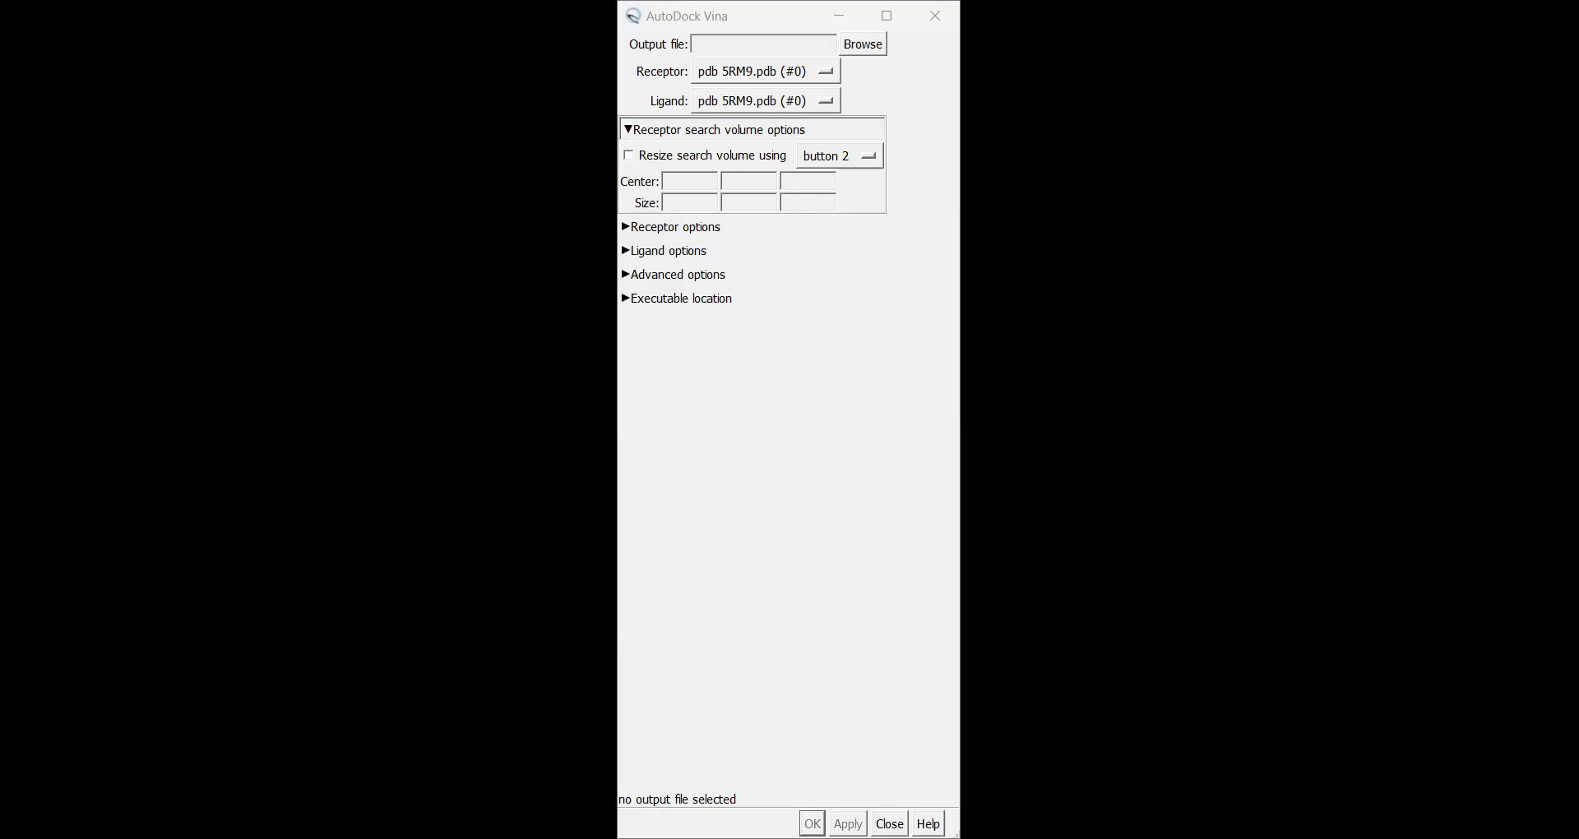
pyautogui.press('Return')
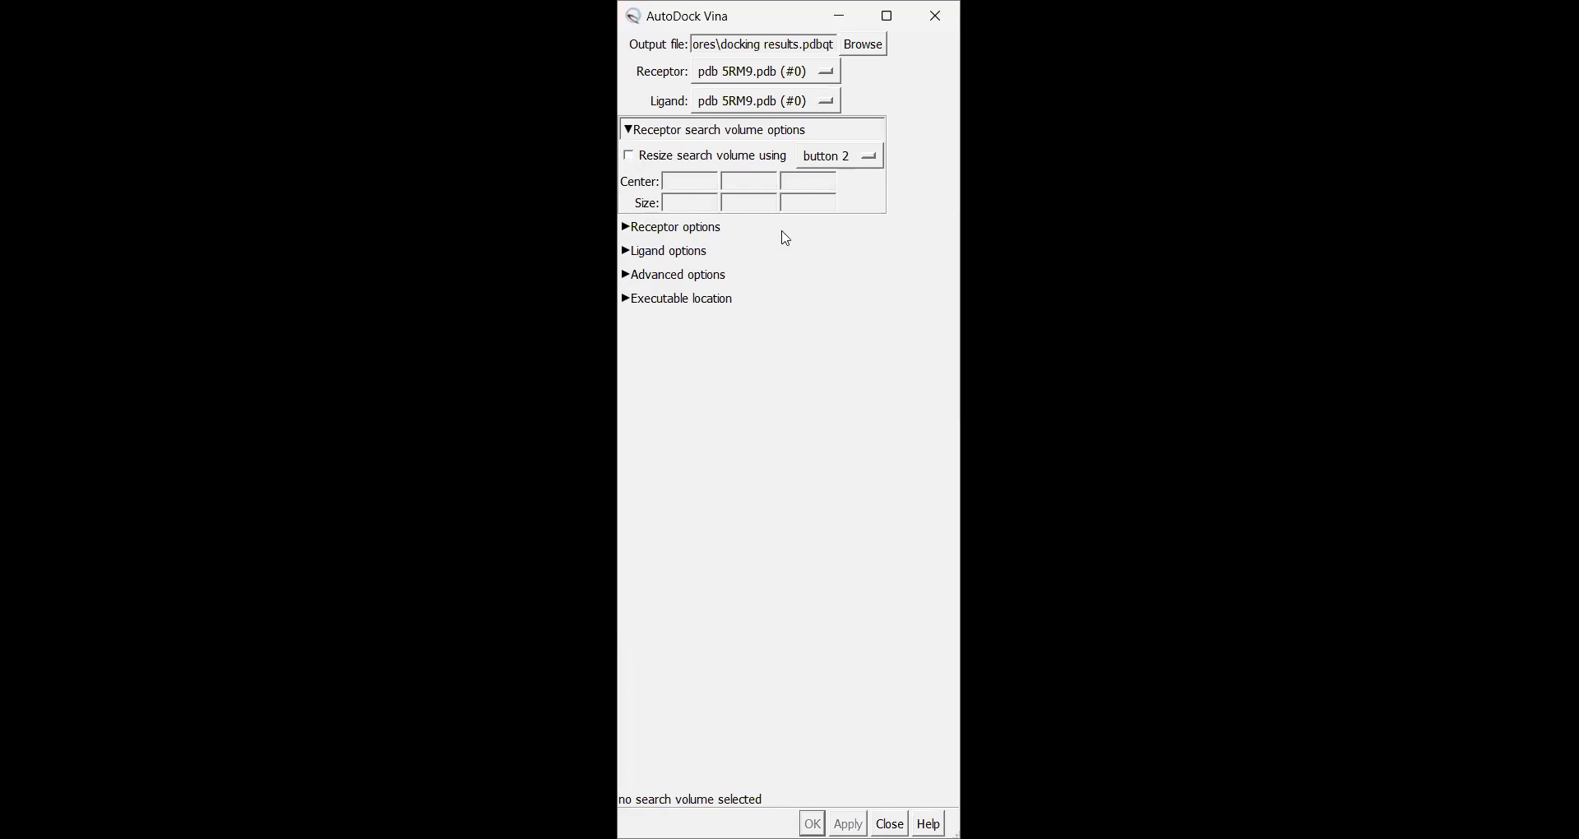
# Set the docking receptor to pdb 5RM9.pdb (#0) and the ligand to pdb 5RM9 ligand.pdb (#1)
pyautogui.click(810, 75)
pyautogui.click(796, 92)
pyautogui.click(812, 102)
pyautogui.click(809, 120)
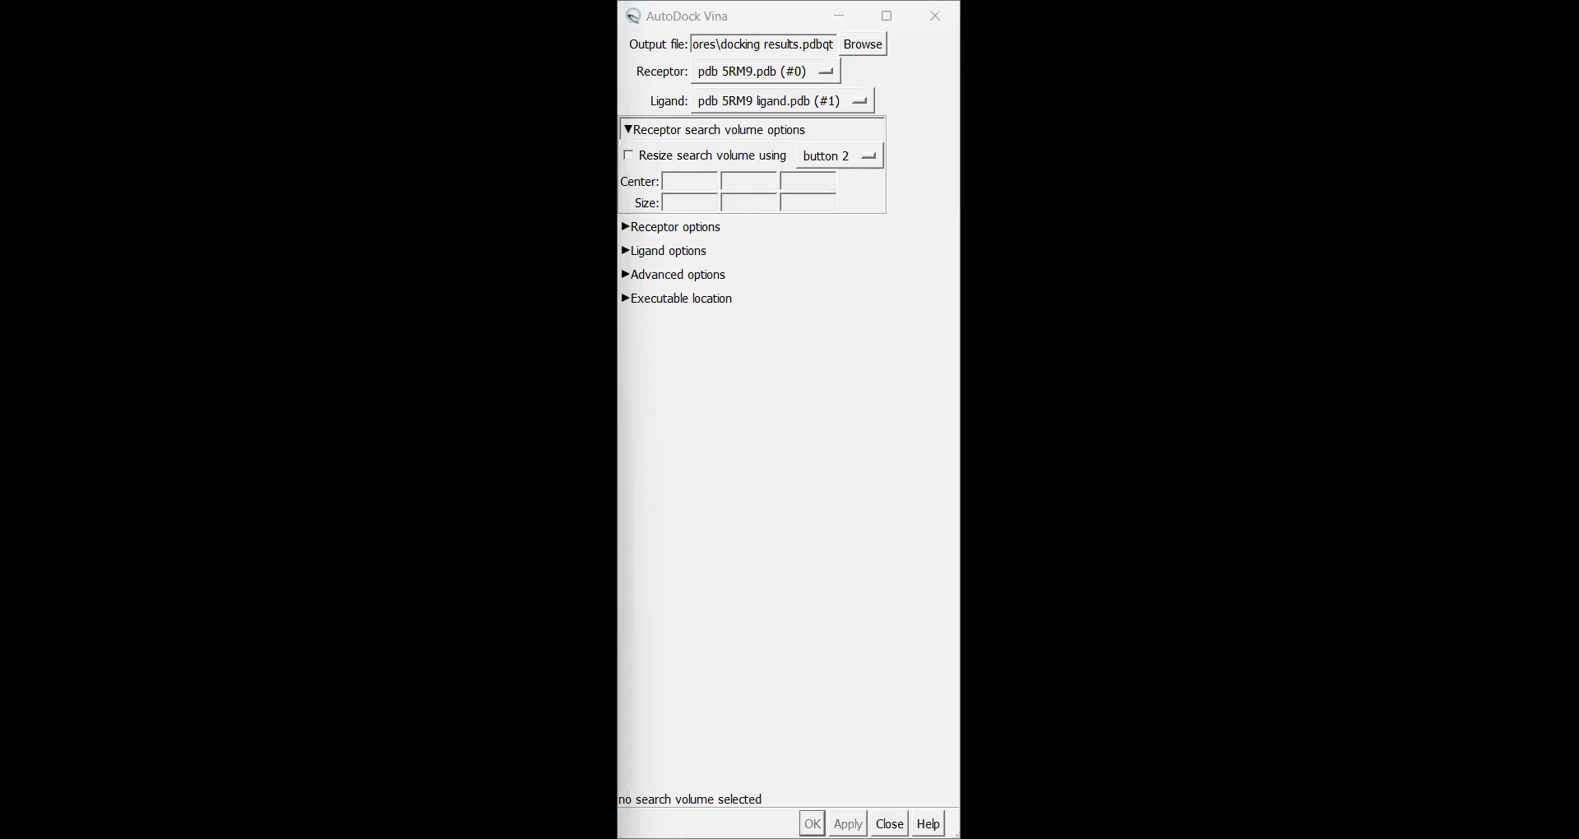
# Enable search volume resizing with button 3 and define a box about 21.8 × 21.5 × 17.1, centred near -40.2, 34.5, -4.5
pyautogui.click(631, 158)
pyautogui.click(845, 167)
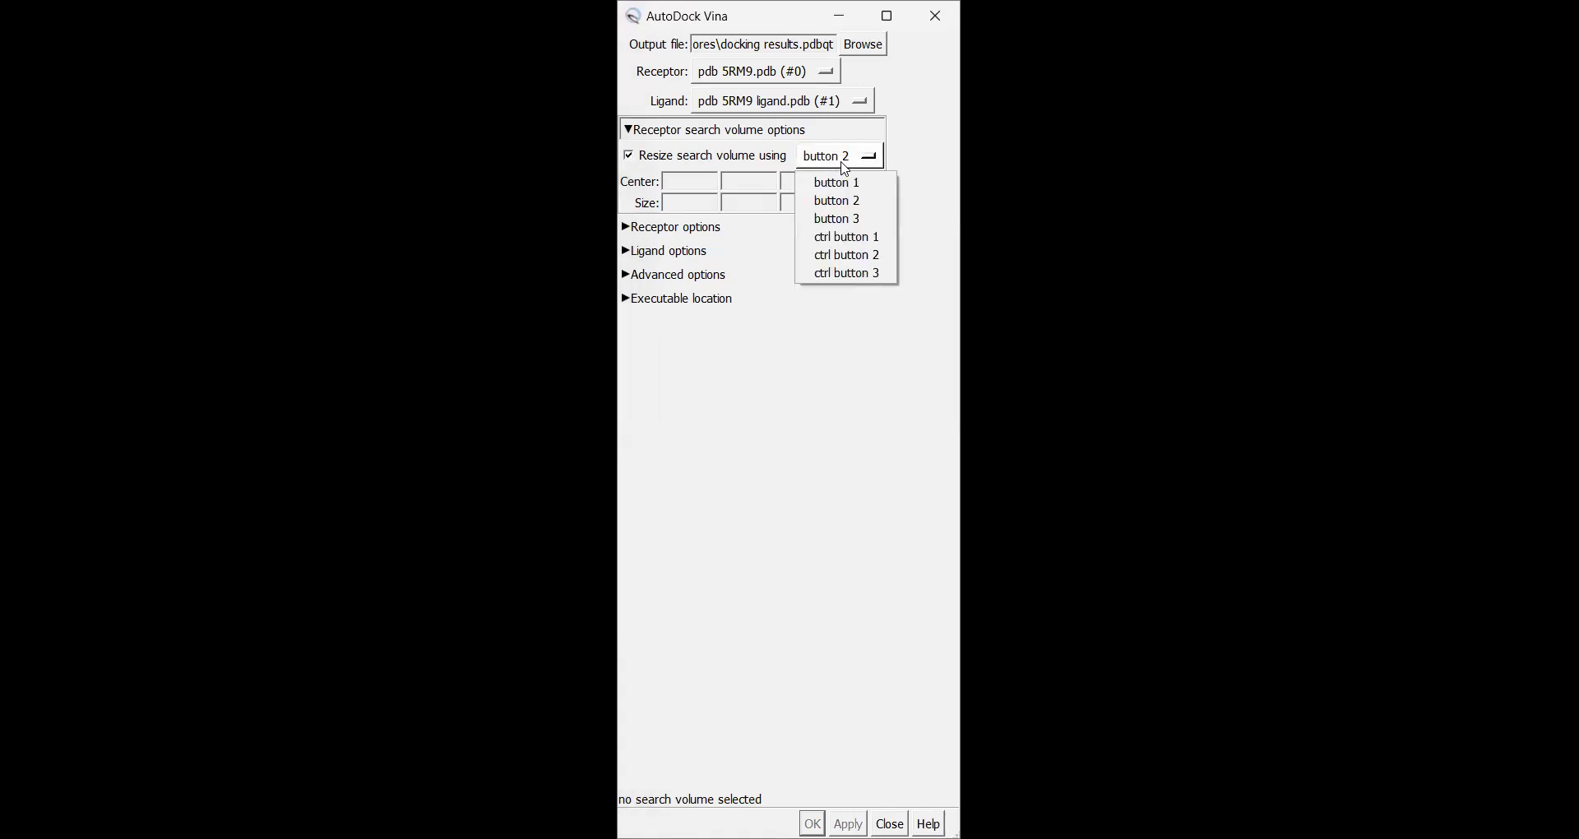
pyautogui.click(847, 218)
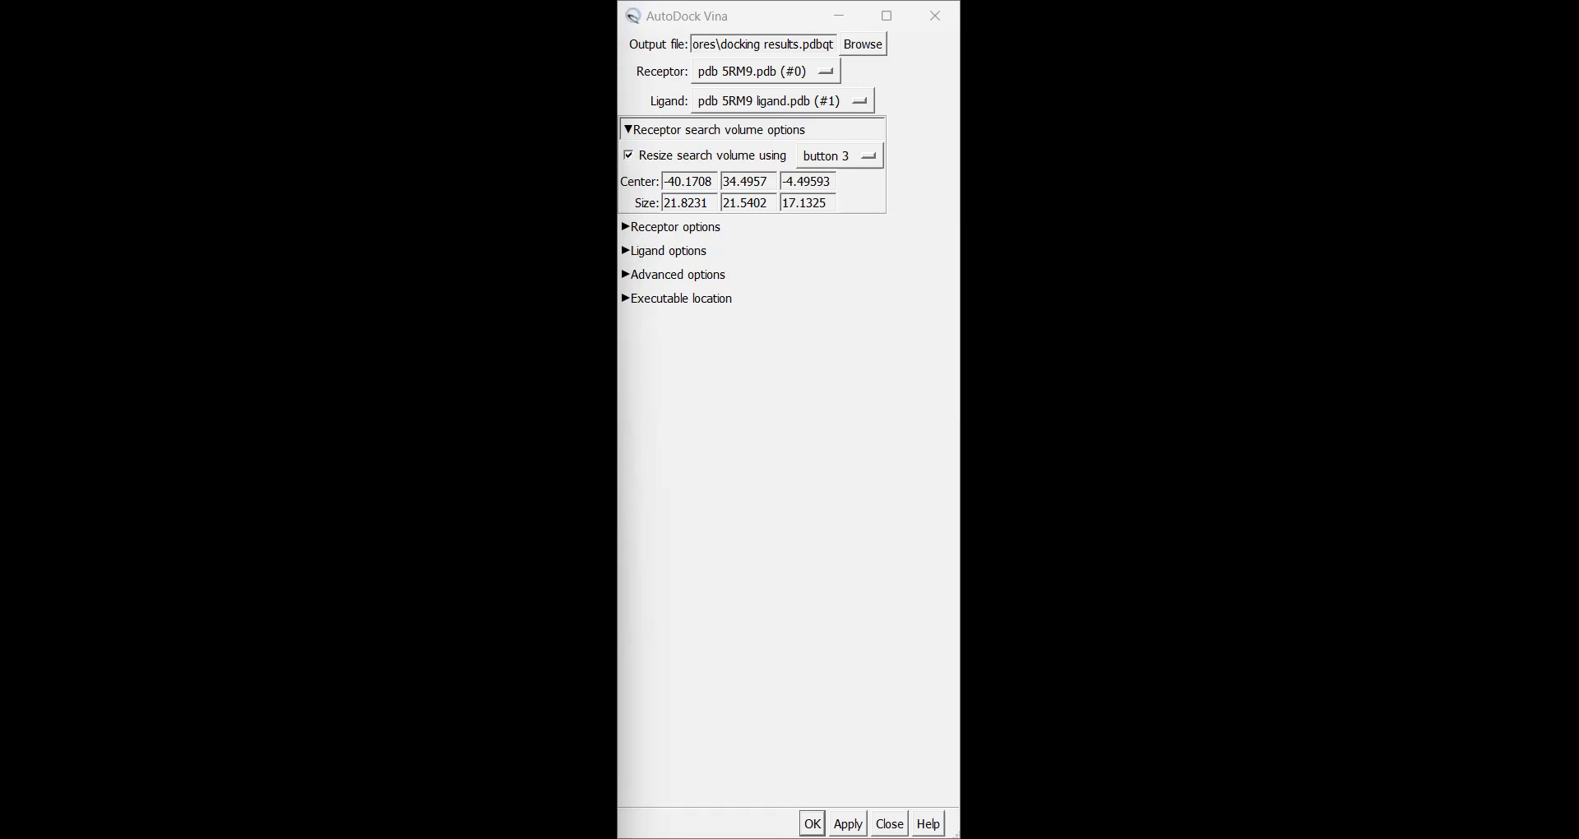
# Expand the receptor, ligand, advanced and executable location options to review them, and run the docking
pyautogui.click(664, 230)
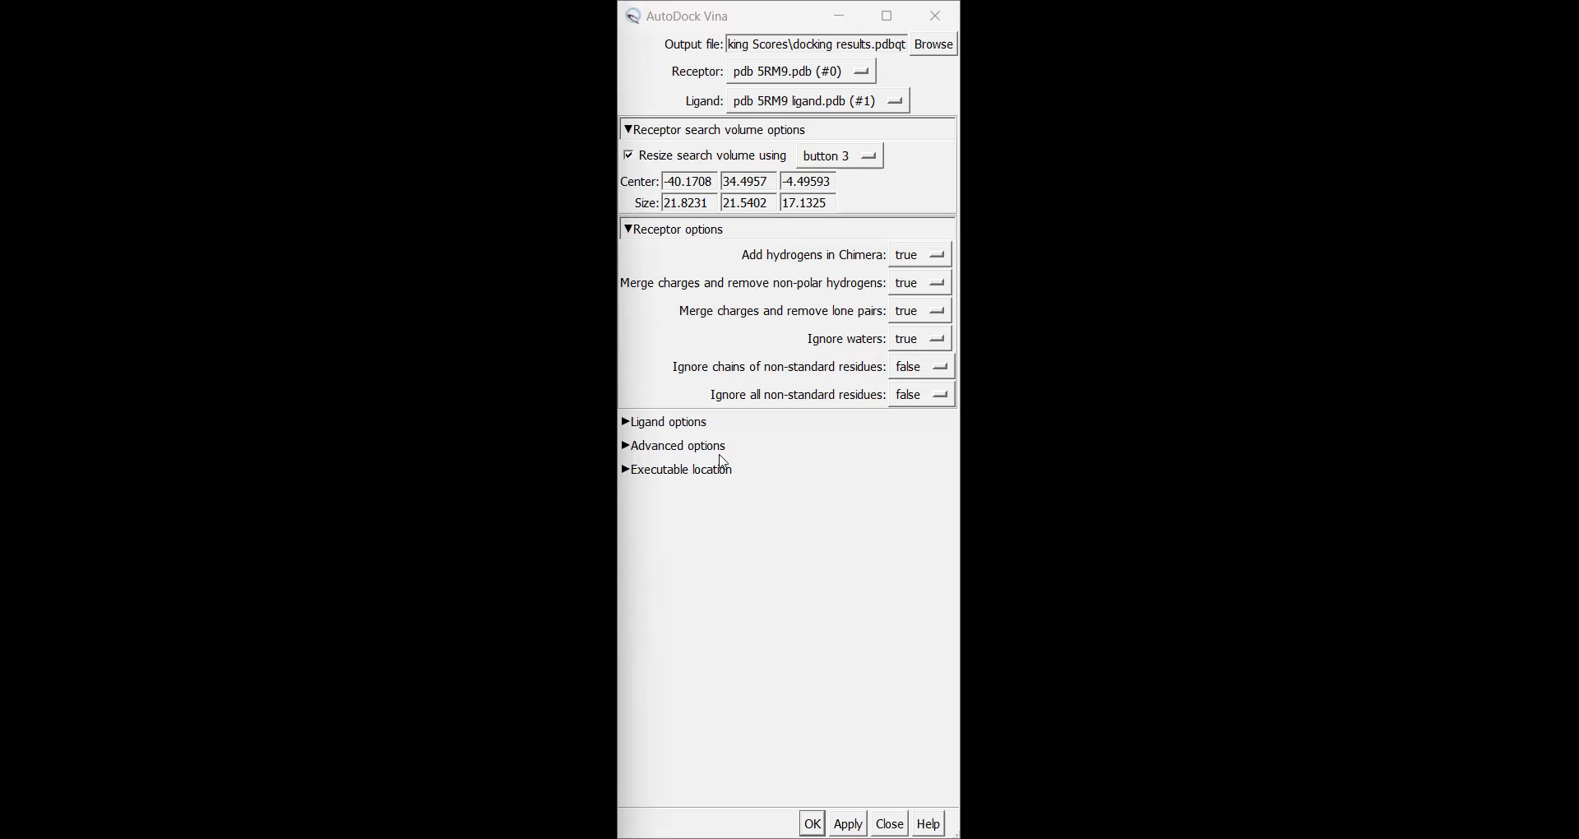
pyautogui.click(686, 424)
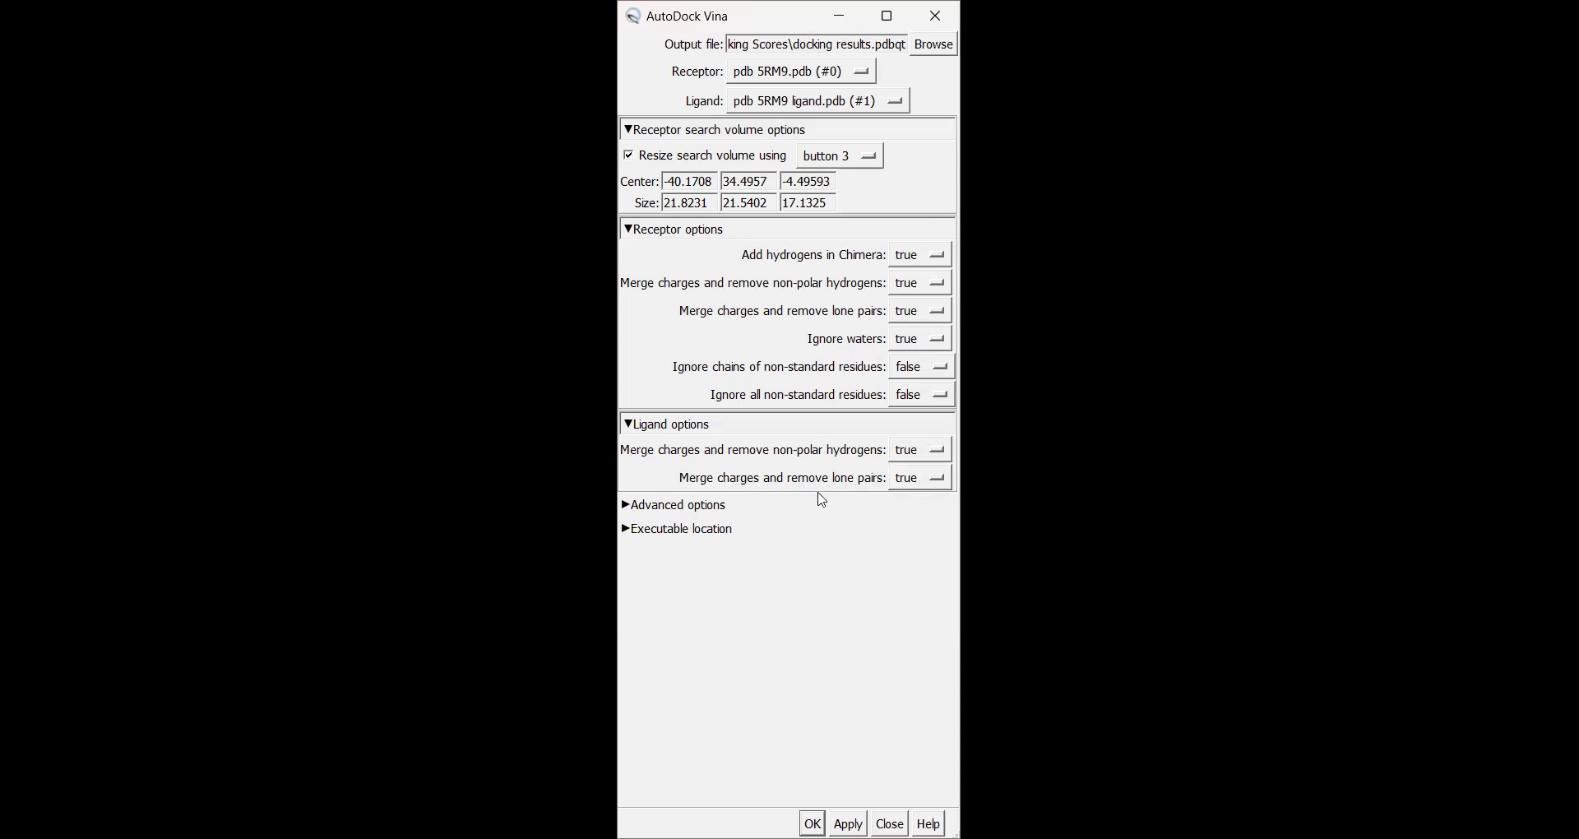
pyautogui.click(714, 507)
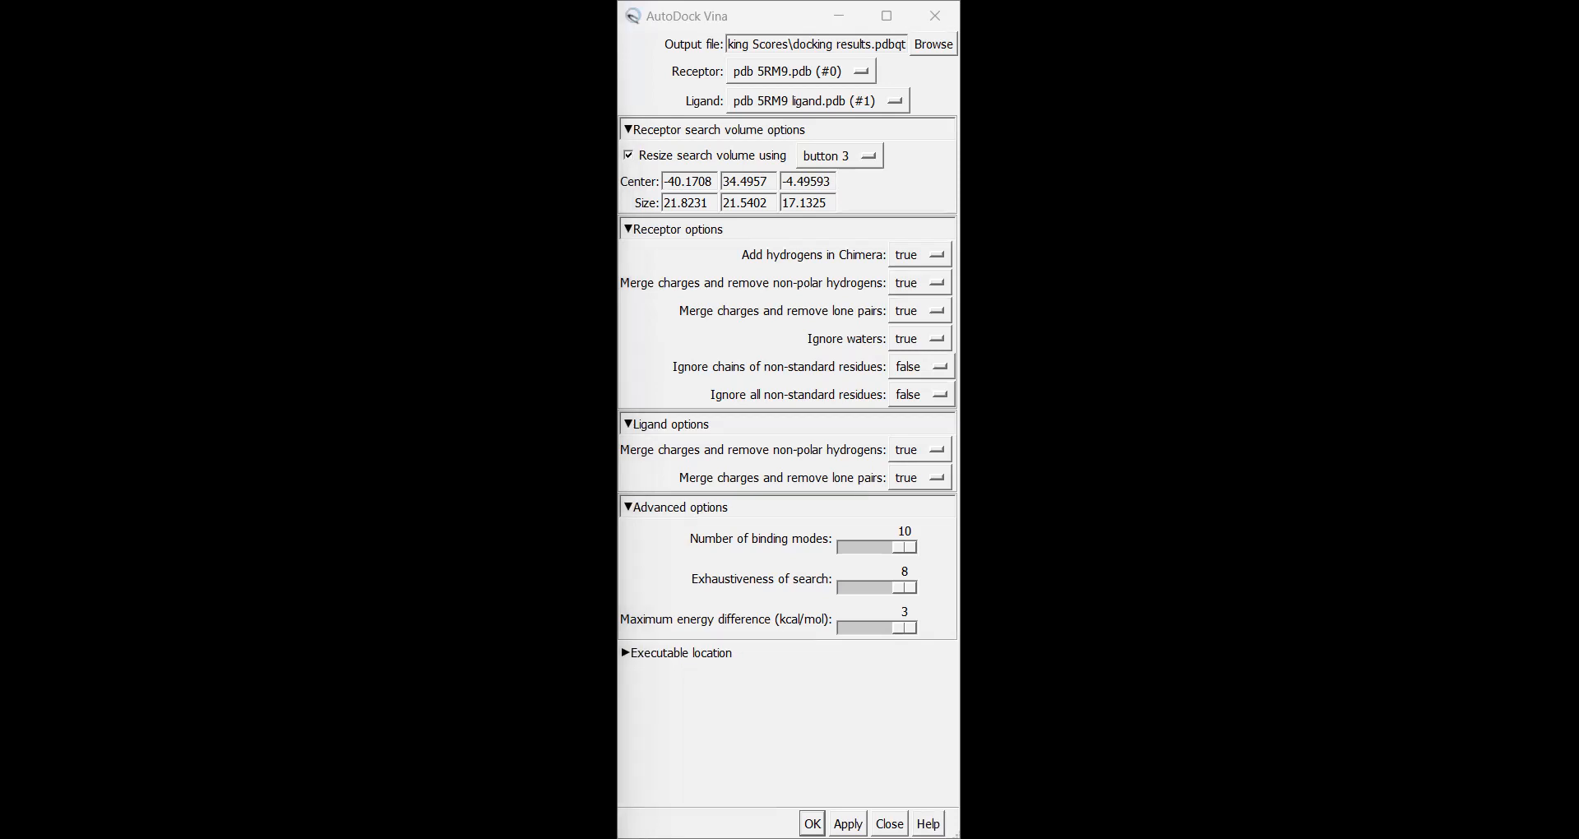
pyautogui.click(704, 656)
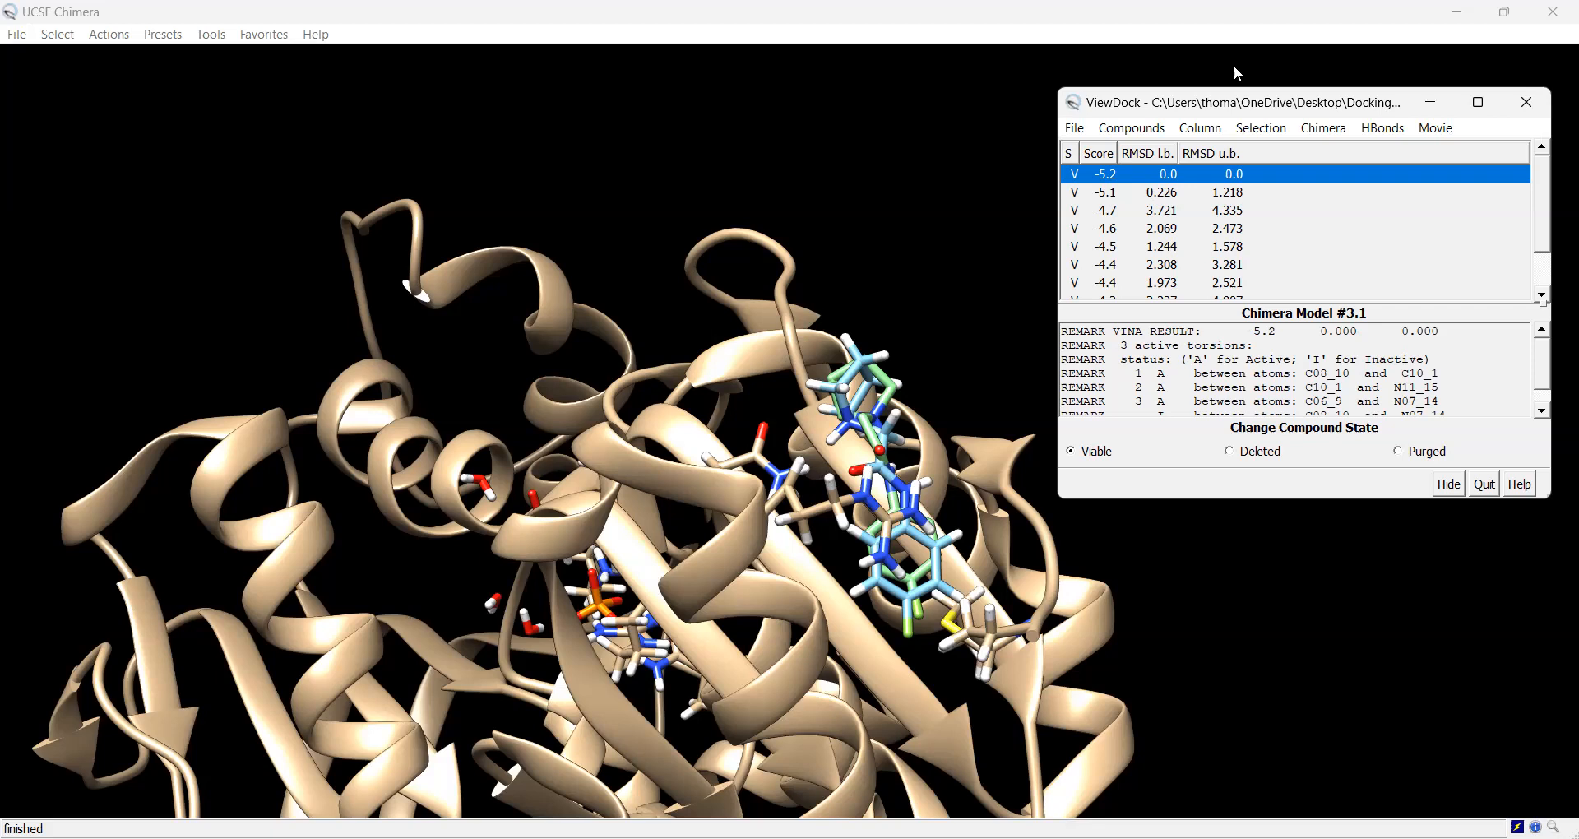
# Step through the docked poses from the best-scoring one down to the last to compare them with the original ligand
pyautogui.click(1169, 177)
pyautogui.press('Down')
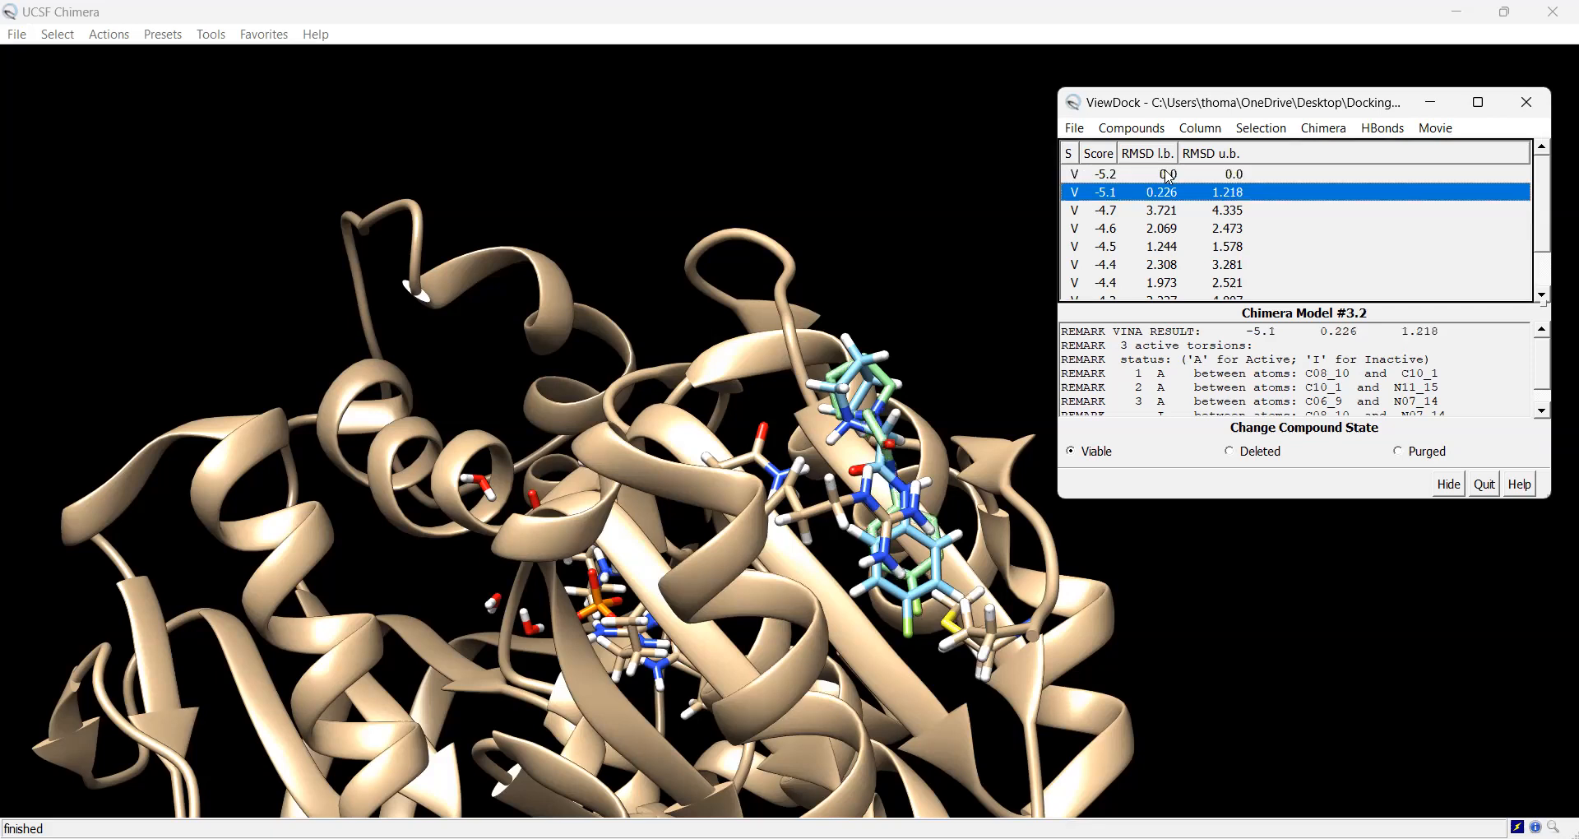
pyautogui.press('Down')
pyautogui.press('Down')
pyautogui.press('Down')
pyautogui.press('Down')
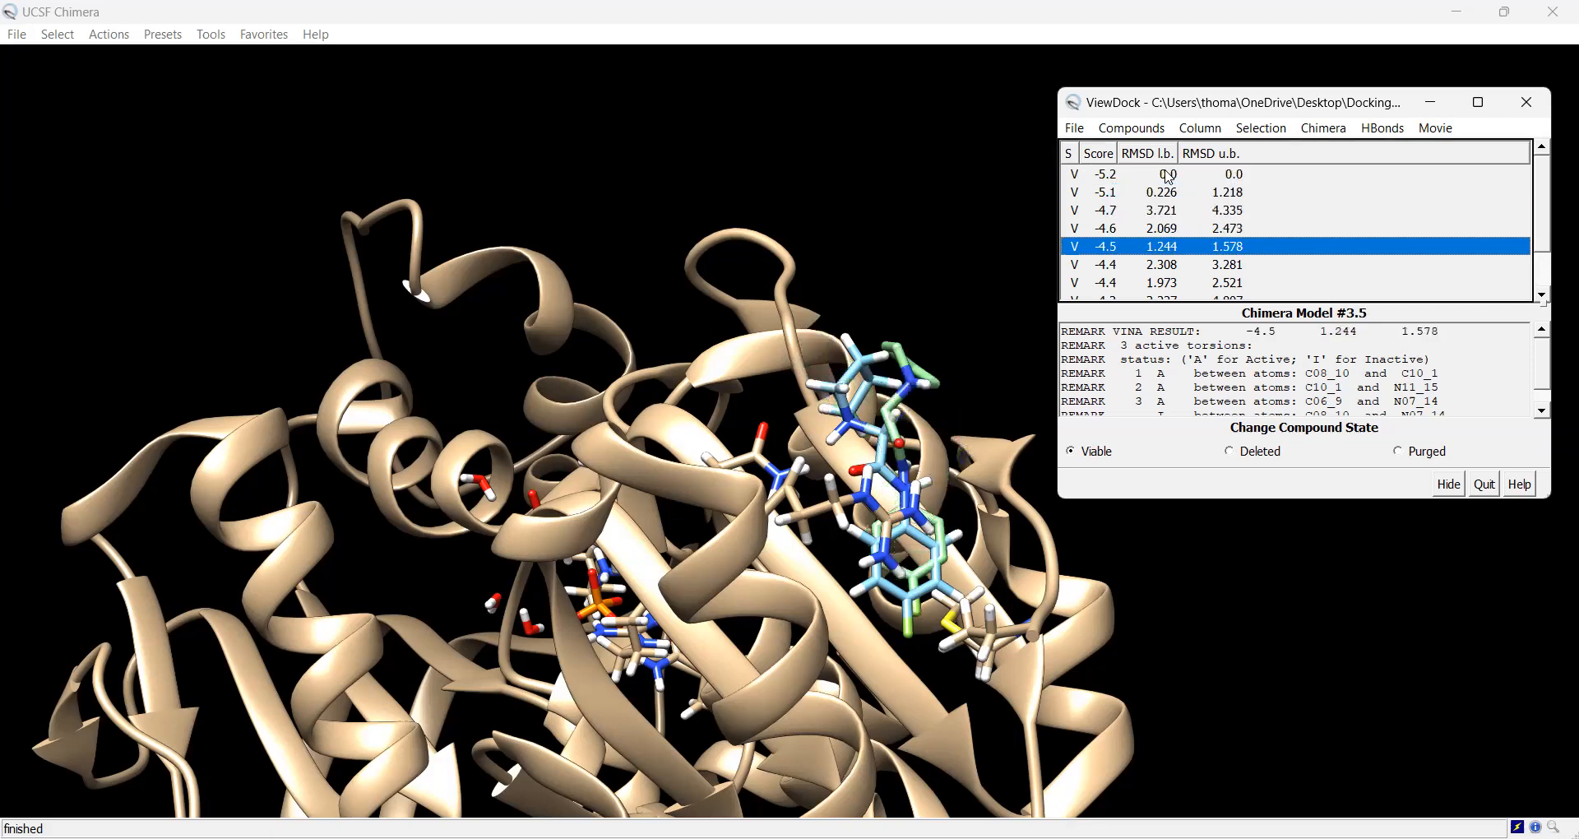
pyautogui.press('Down')
pyautogui.press('Down')
pyautogui.press('Down')
pyautogui.press('Down')
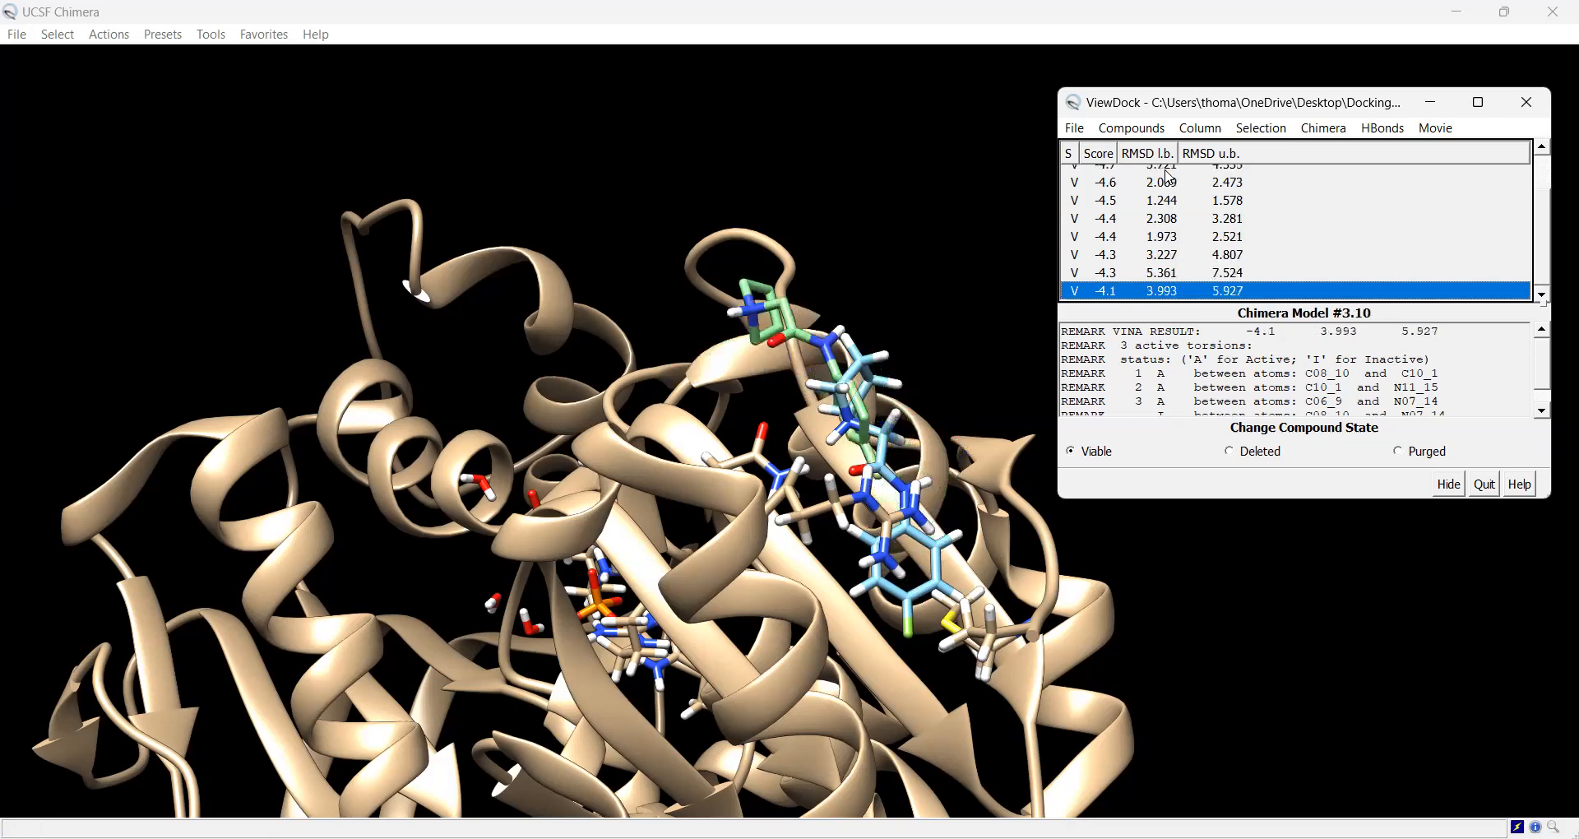
# Step back up to the top-ranked pose and examine its overlap with the original ligand from another angle
pyautogui.press('Up')
pyautogui.press('Up')
pyautogui.press('Up')
pyautogui.press('Up')
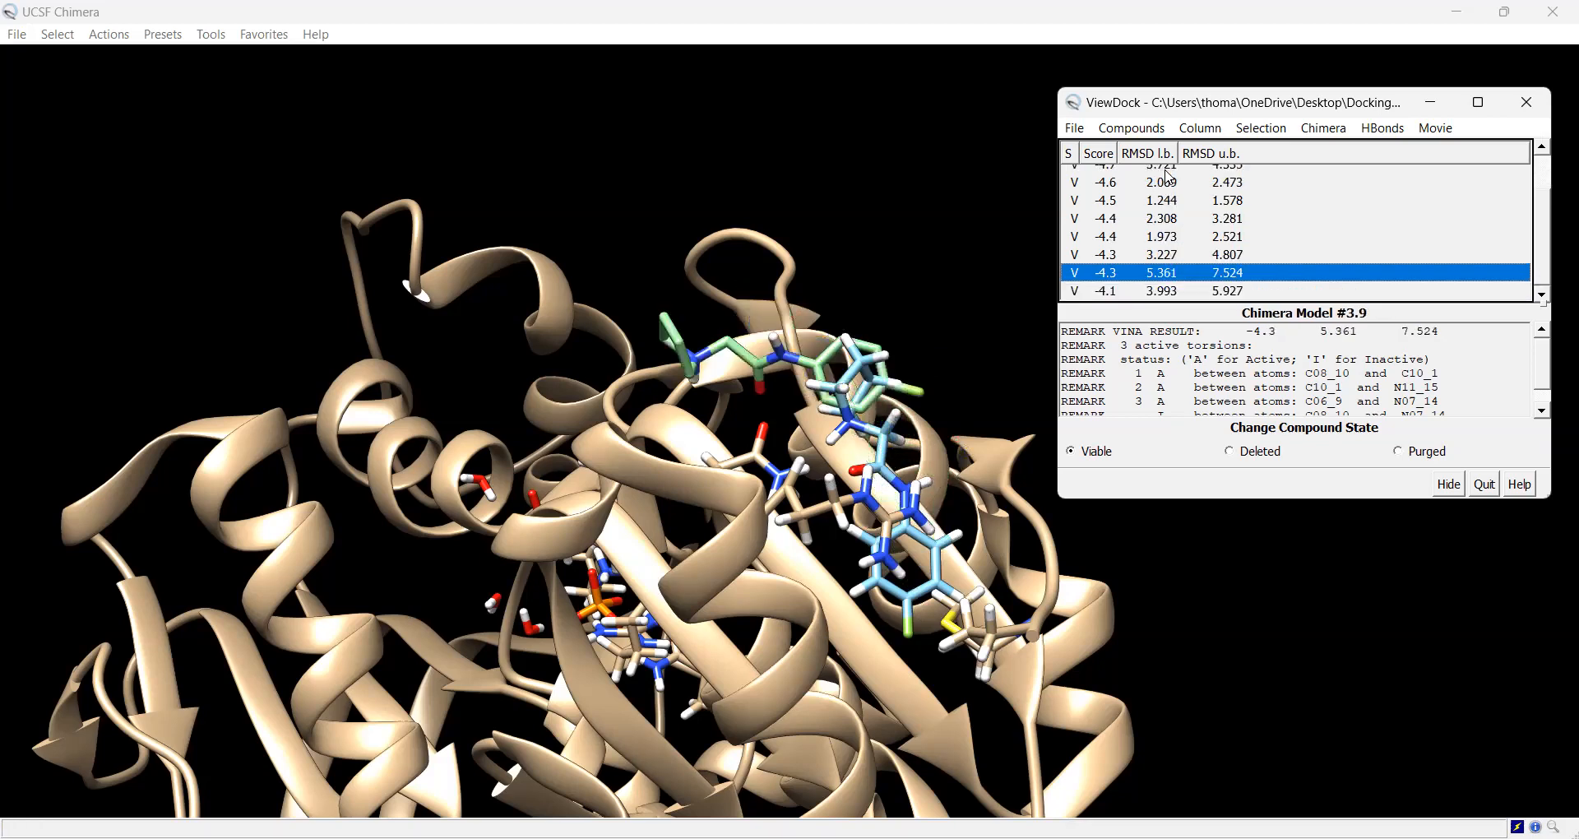
pyautogui.press('Up')
pyautogui.press('Up')
pyautogui.press('Up')
pyautogui.press('Up')
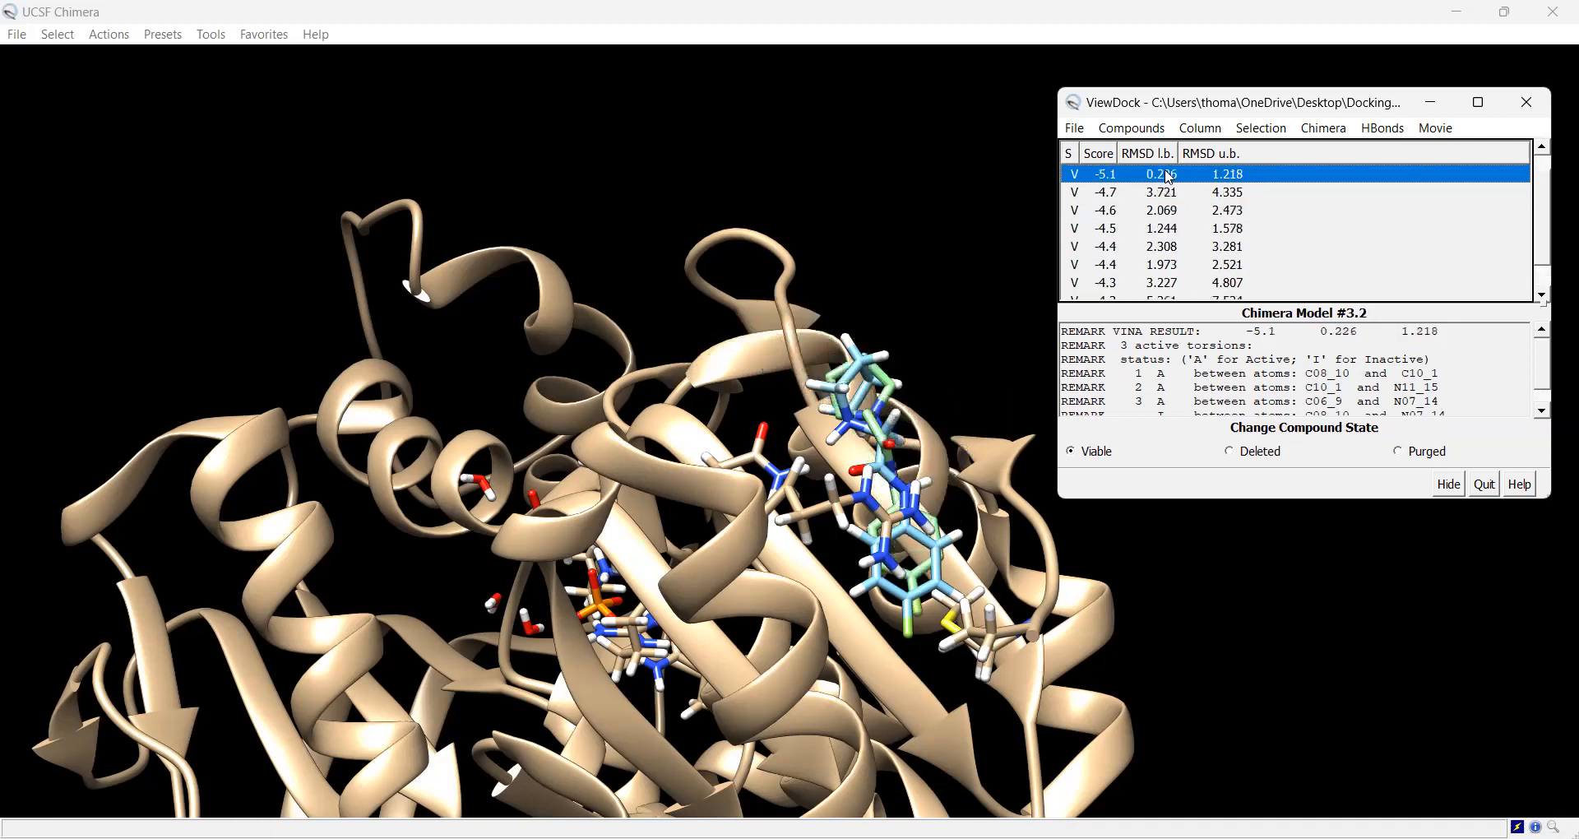
pyautogui.press('Up')
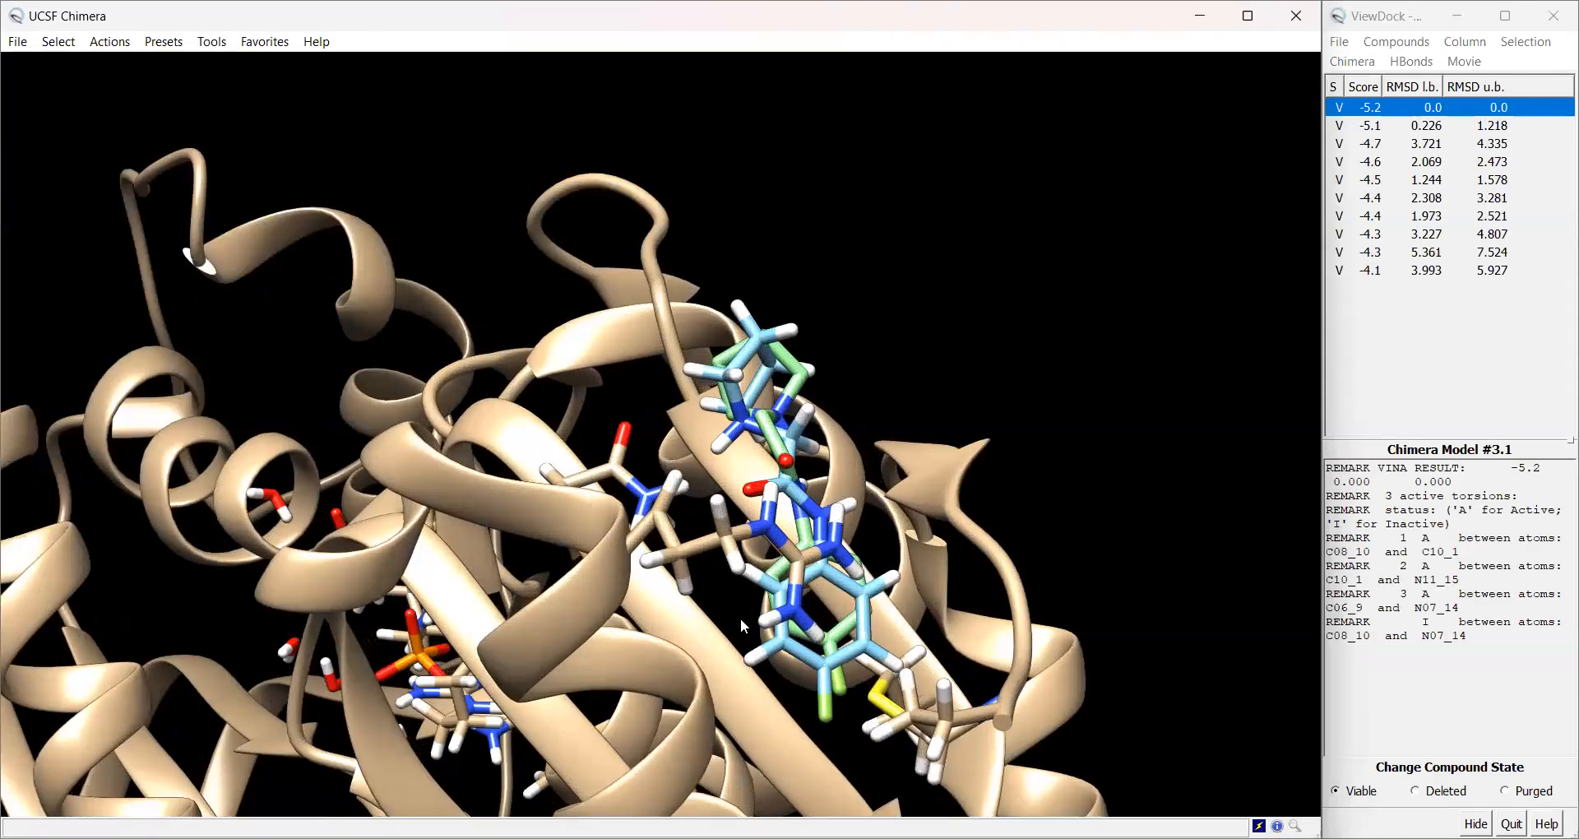
pyautogui.scroll(3, 634, 662)
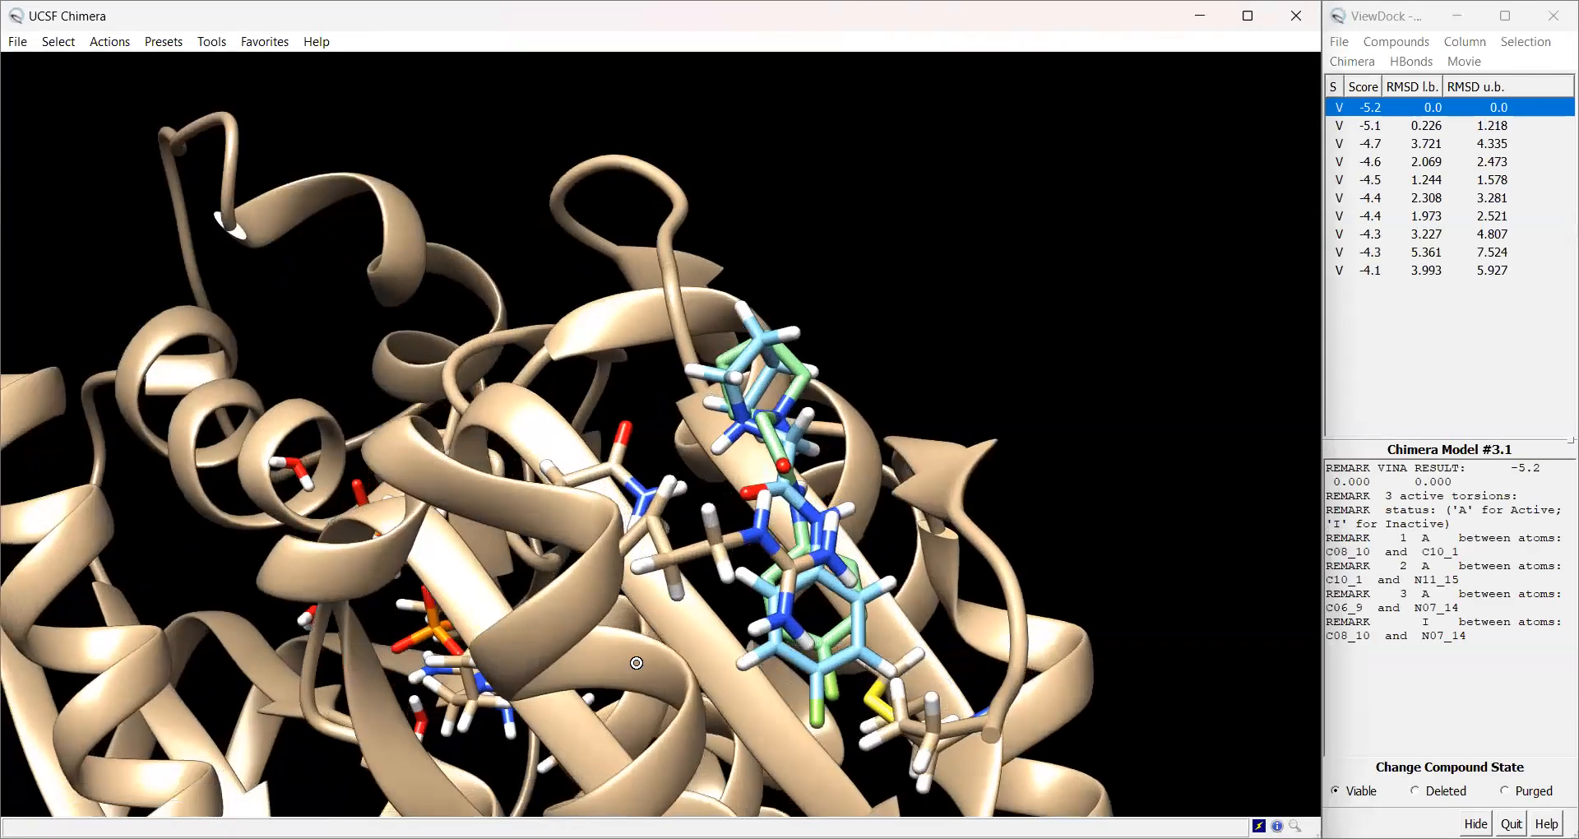
pyautogui.moveTo(573, 634); pyautogui.dragTo(695, 541)
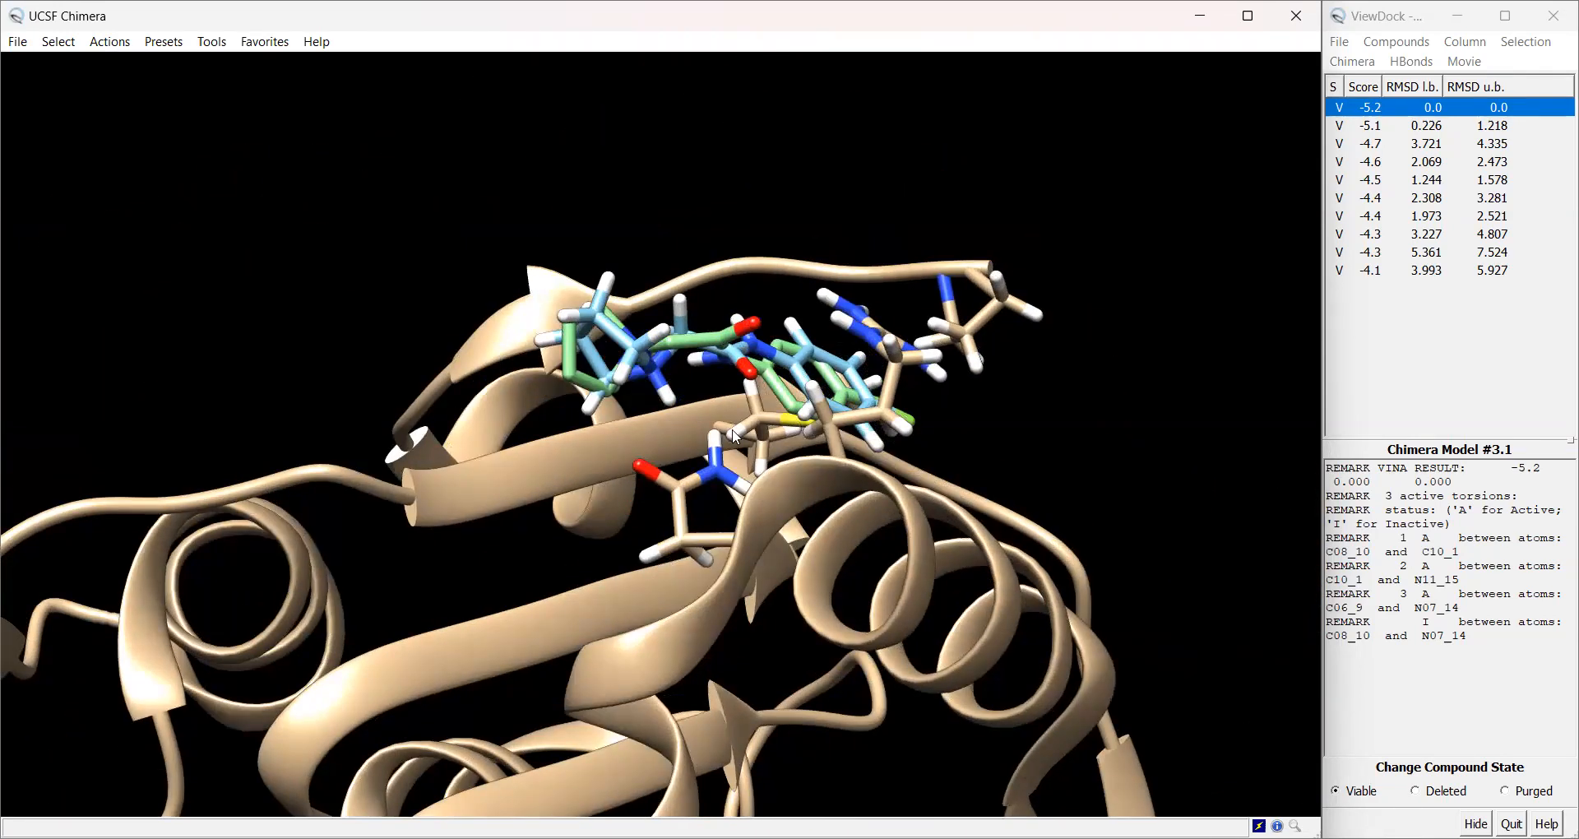
# Examine the top-ranked pose's overlap with the original ligand up close from several angles
pyautogui.scroll(2, 698, 535)
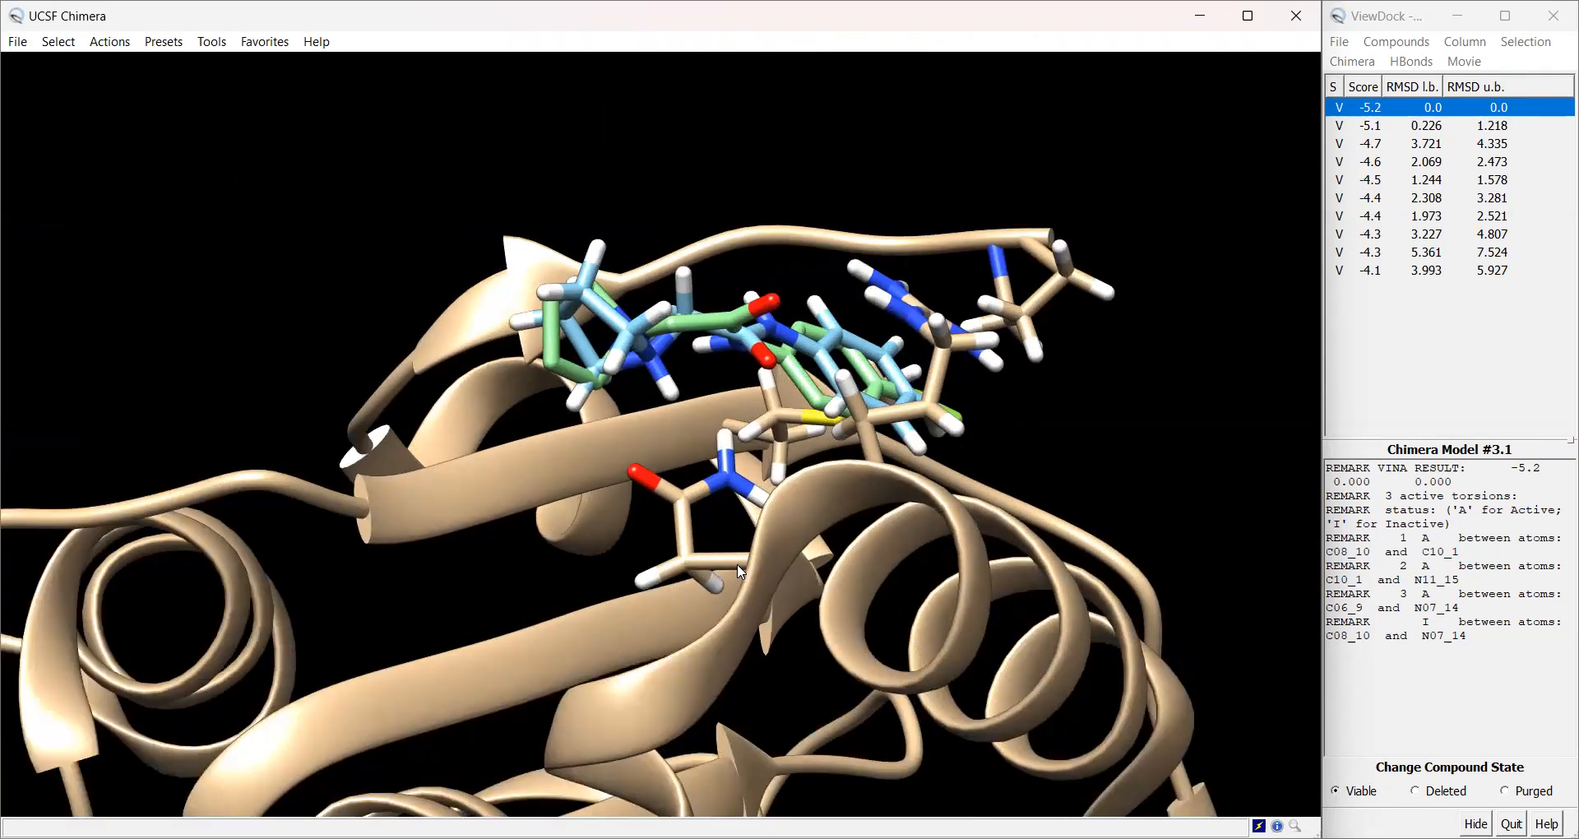
pyautogui.scroll(-3, 704, 518)
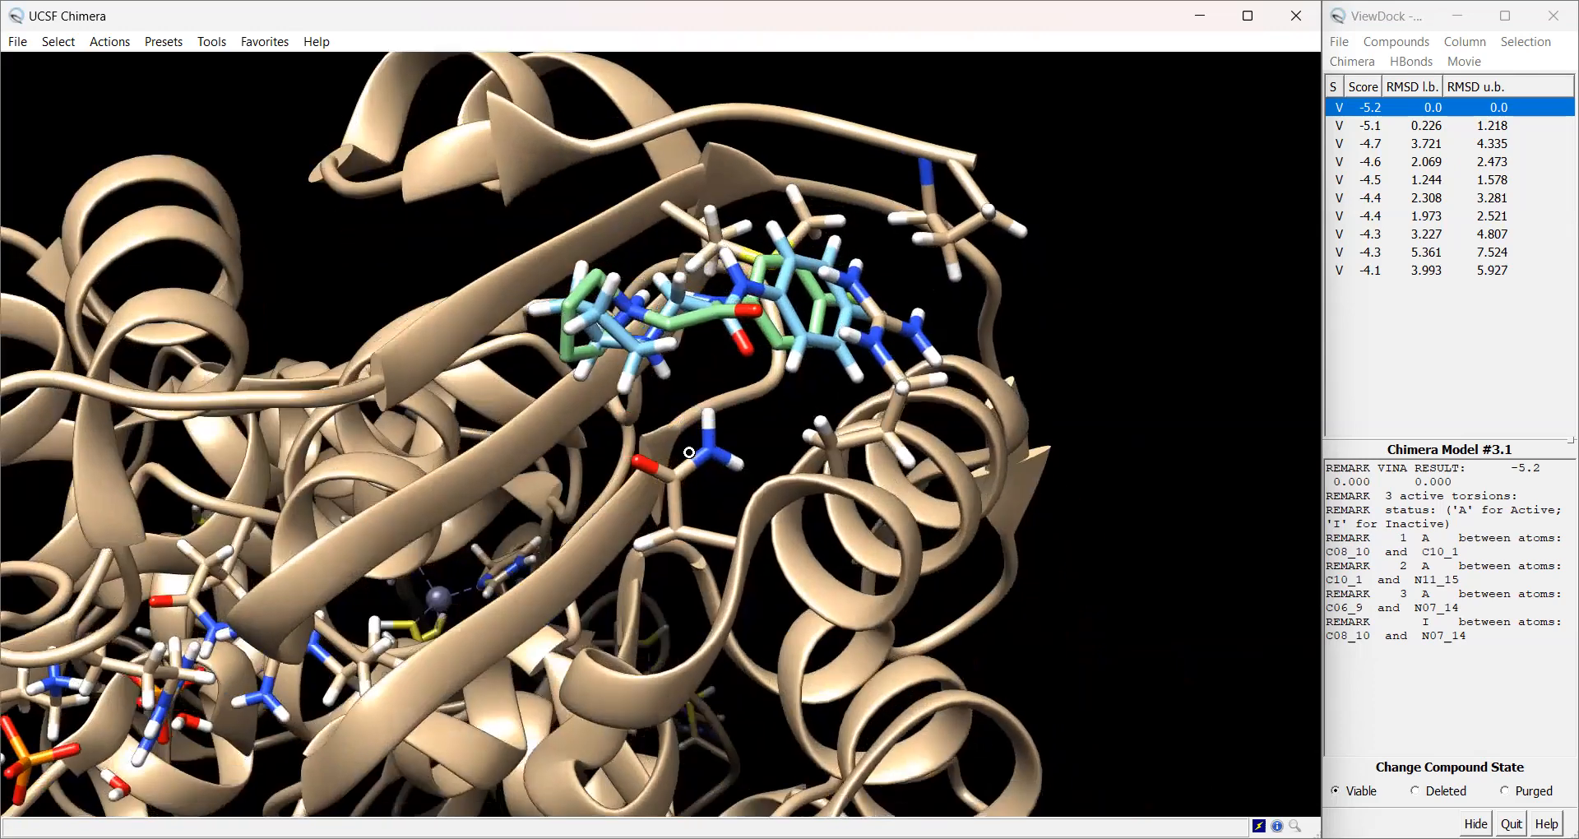
pyautogui.moveTo(710, 469); pyautogui.dragTo(796, 355)
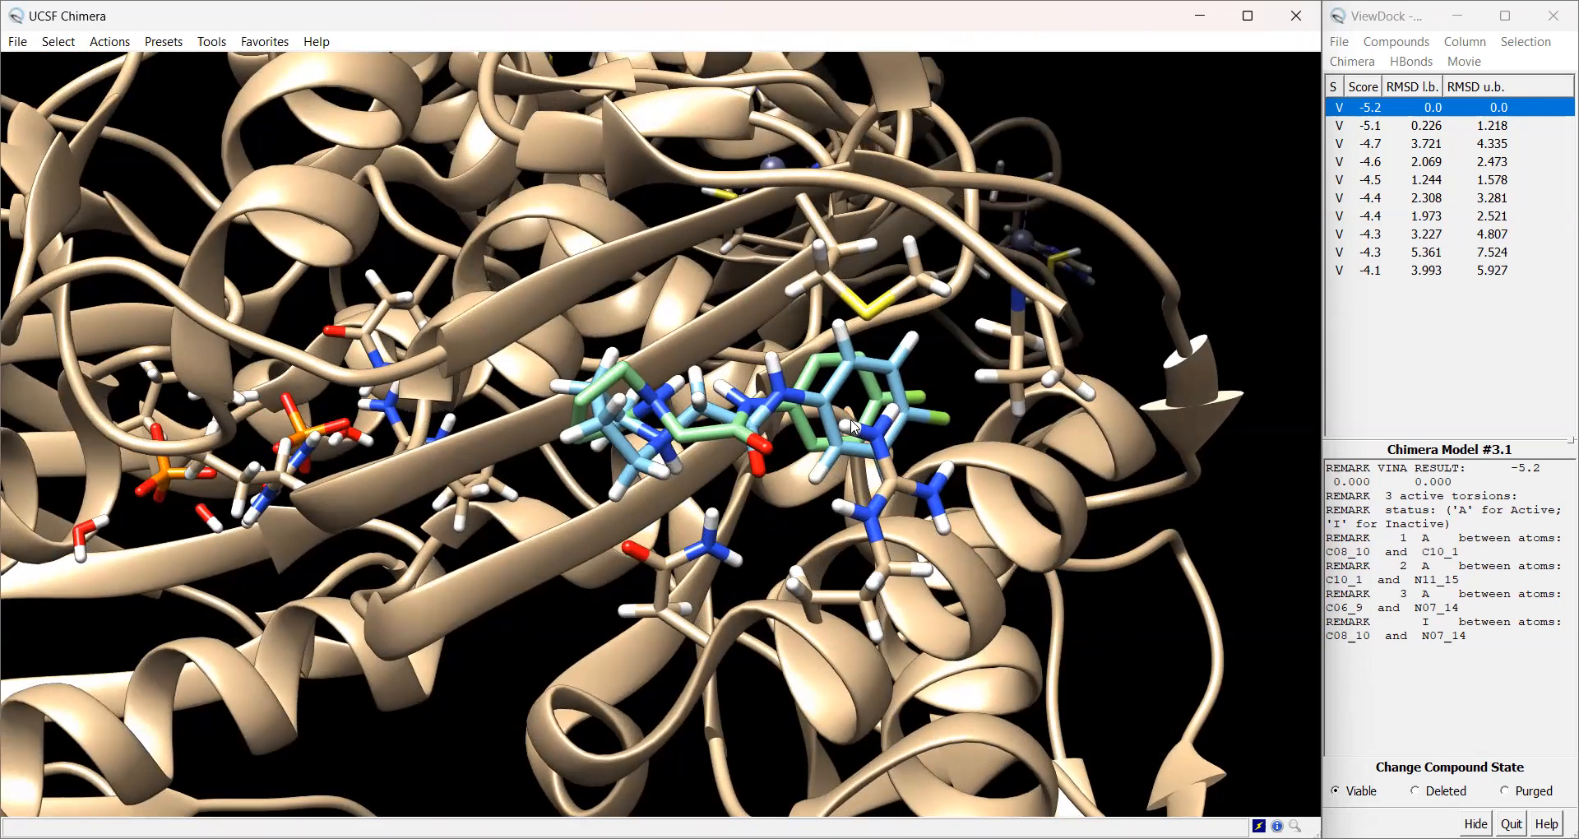
pyautogui.moveTo(860, 598)
pyautogui.mouseDown()
pyautogui.moveTo(831, 707)
pyautogui.moveTo(855, 607)
pyautogui.mouseUp()
pyautogui.moveTo(906, 549); pyautogui.dragTo(849, 449)
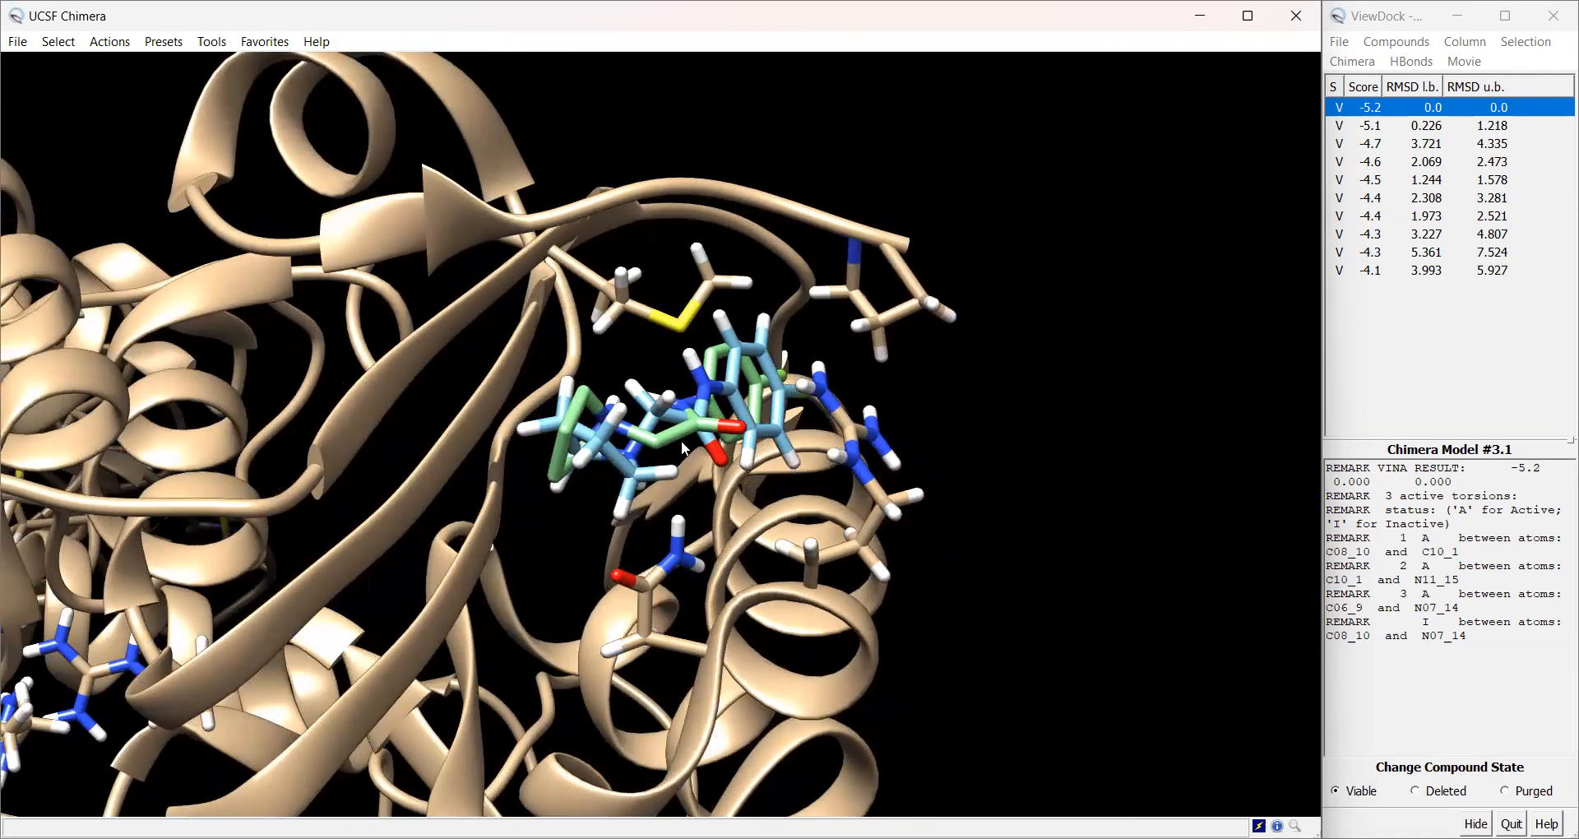
pyautogui.moveTo(670, 452); pyautogui.dragTo(728, 367)
pyautogui.scroll(5, 655, 491)
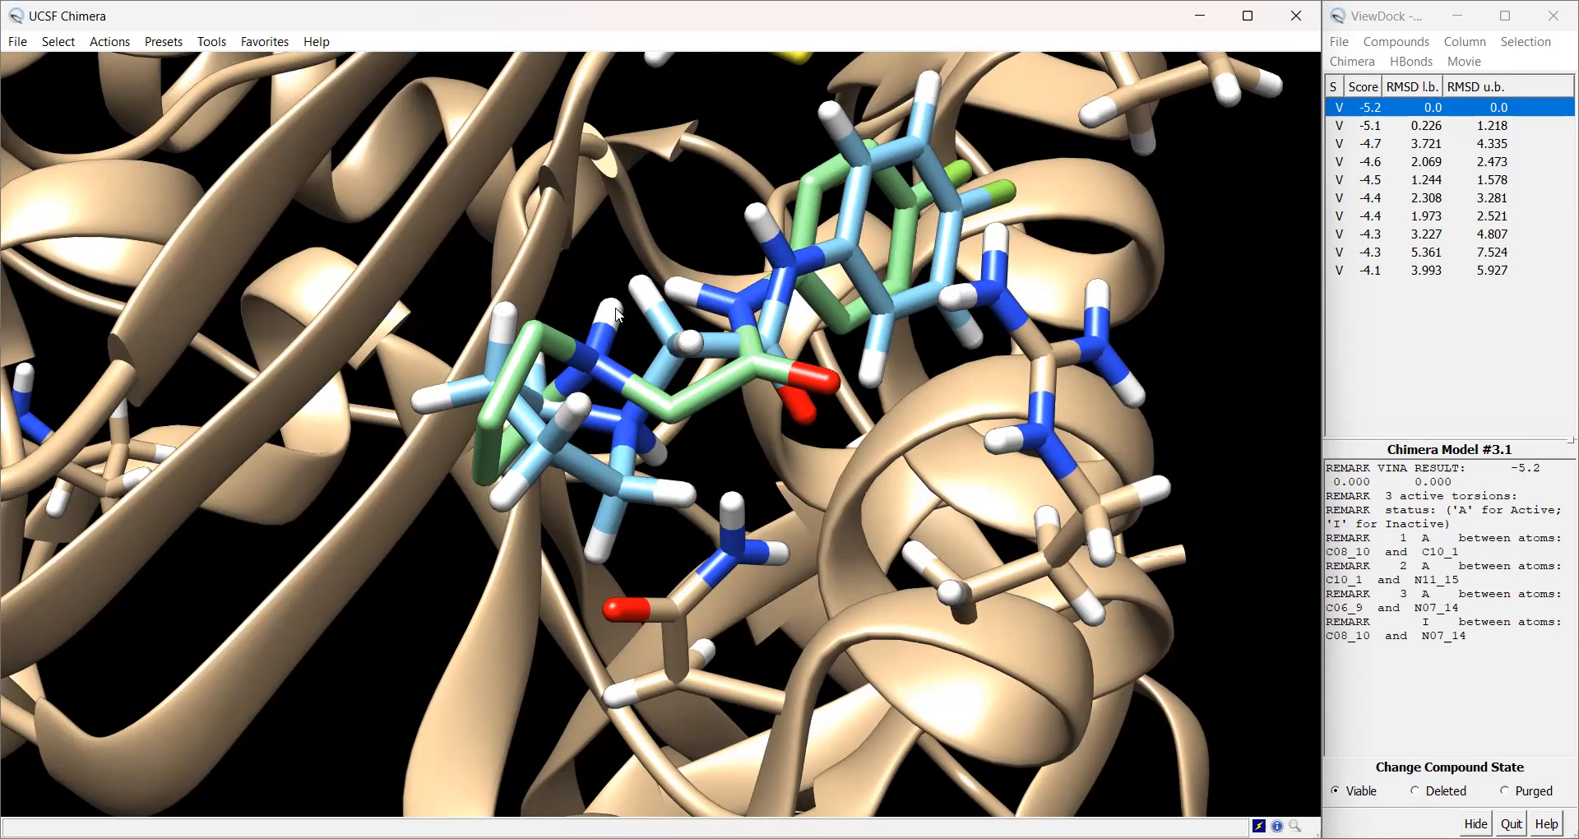
pyautogui.moveTo(618, 297); pyautogui.dragTo(635, 403)
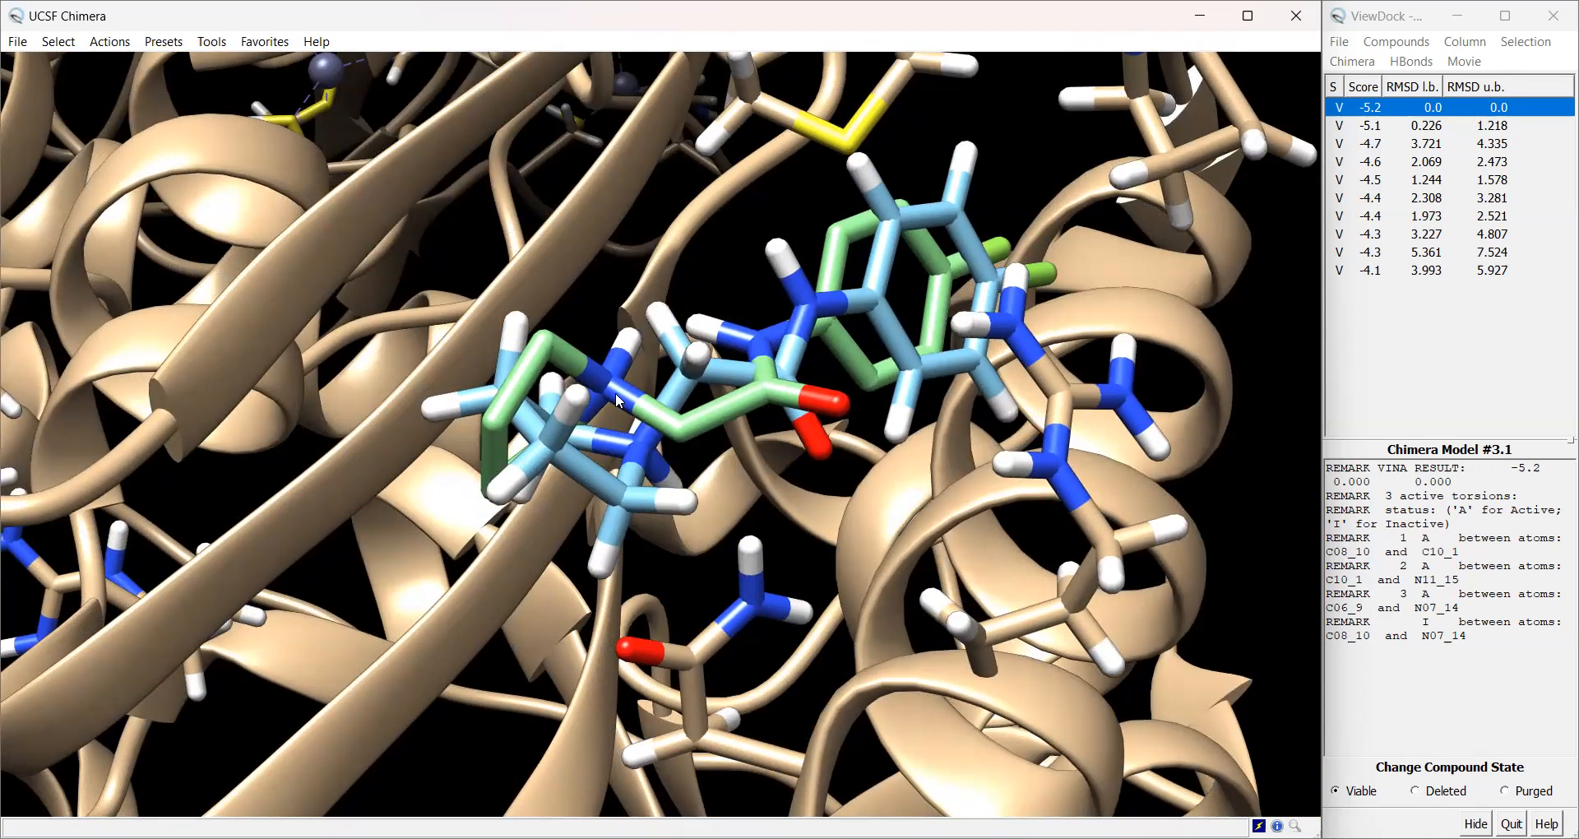
pyautogui.moveTo(679, 426); pyautogui.dragTo(802, 493)
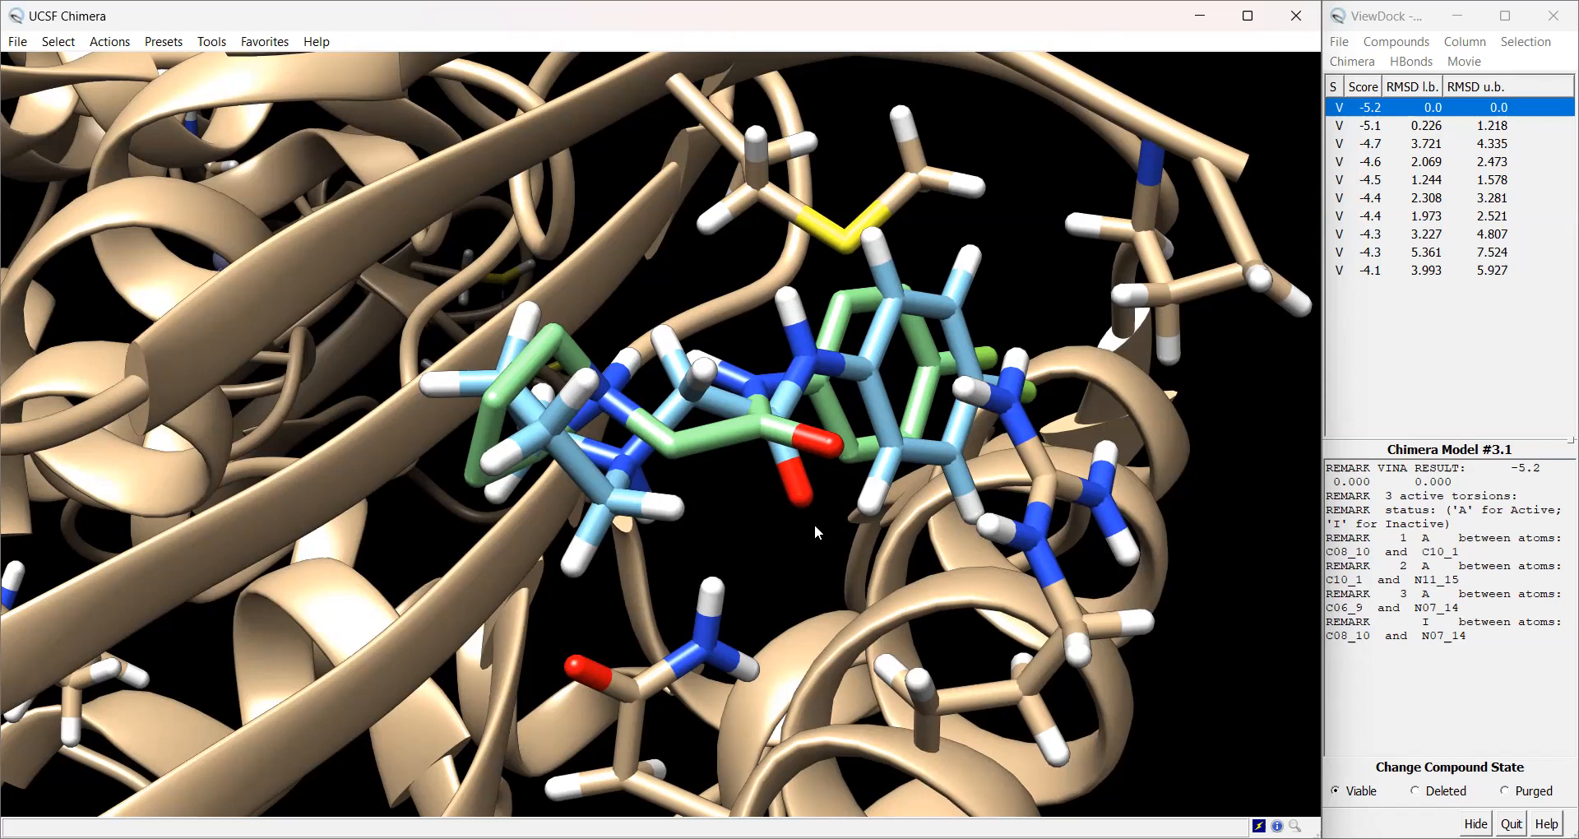
pyautogui.moveTo(750, 451)
pyautogui.mouseDown()
pyautogui.moveTo(775, 504)
pyautogui.moveTo(735, 469)
pyautogui.moveTo(699, 470)
pyautogui.moveTo(716, 443)
pyautogui.moveTo(754, 434)
pyautogui.mouseUp()
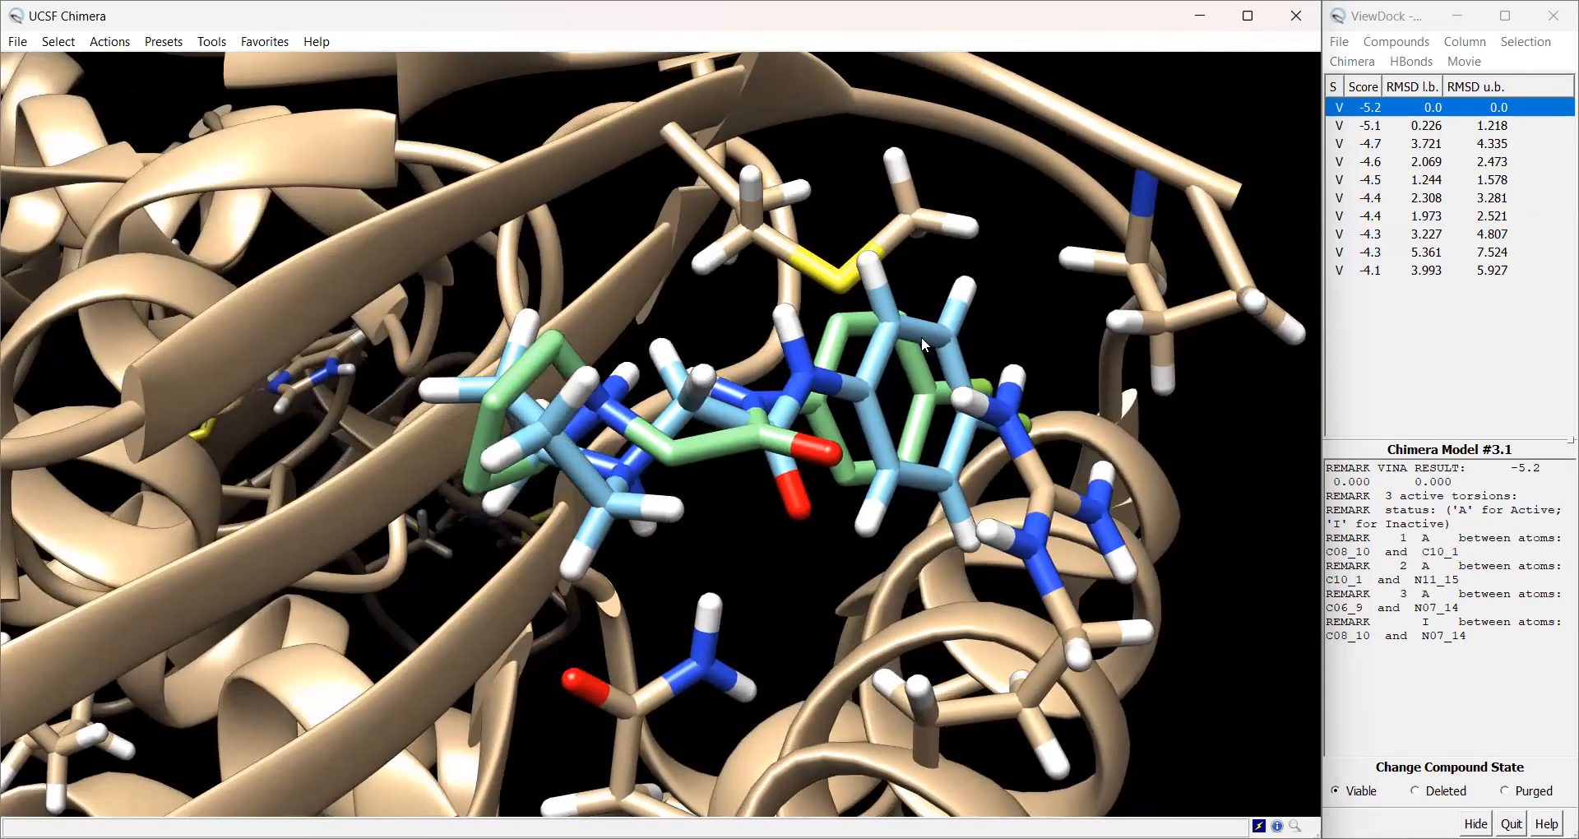
pyautogui.moveTo(751, 507); pyautogui.dragTo(689, 447)
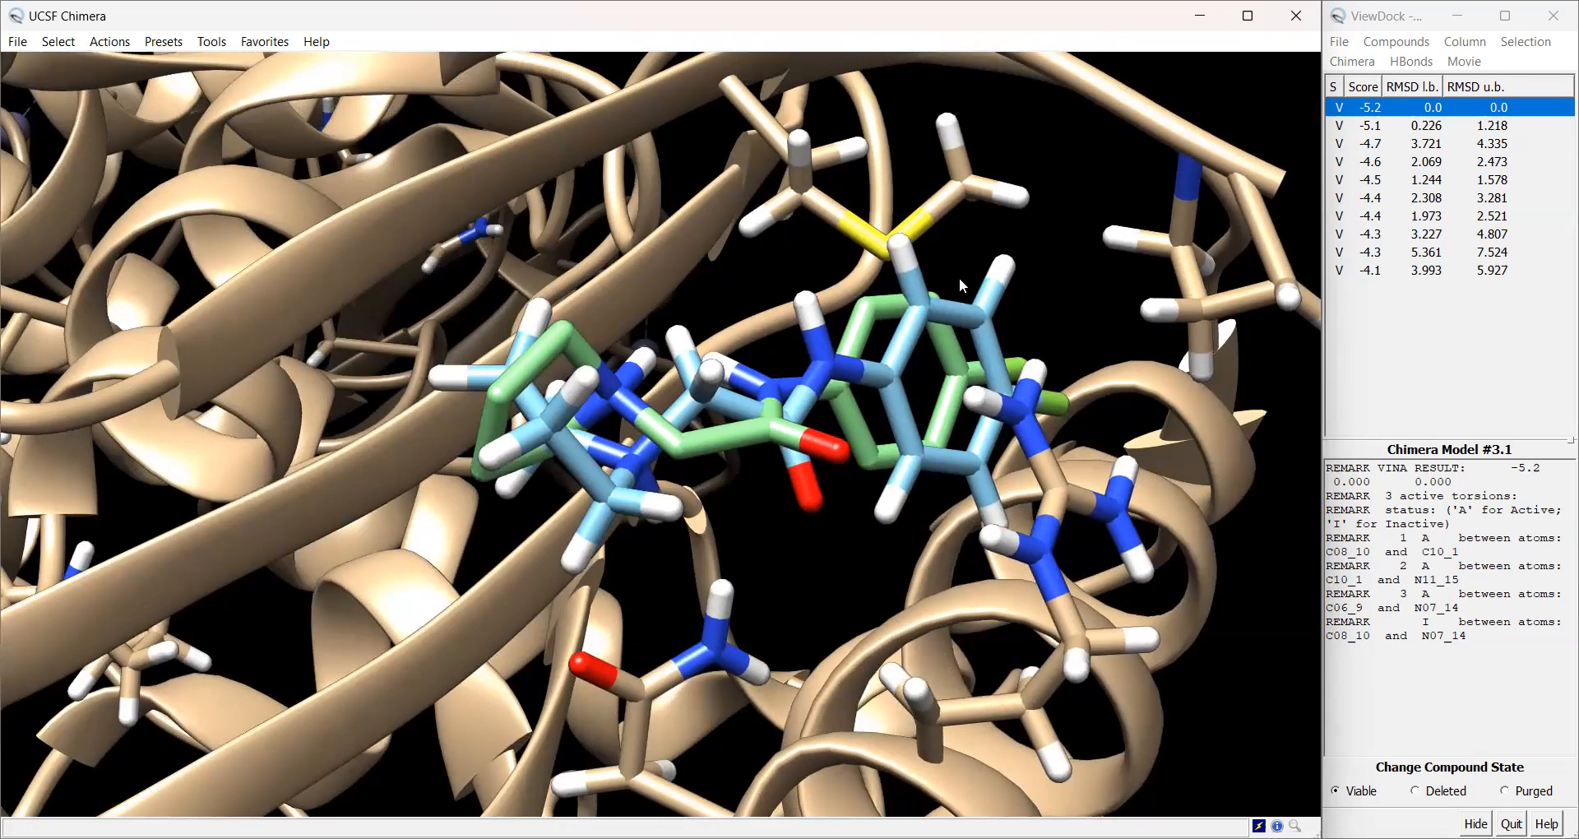
# Alternate between the three best-scoring docked poses to compare each with the original ligand
pyautogui.click(1371, 109)
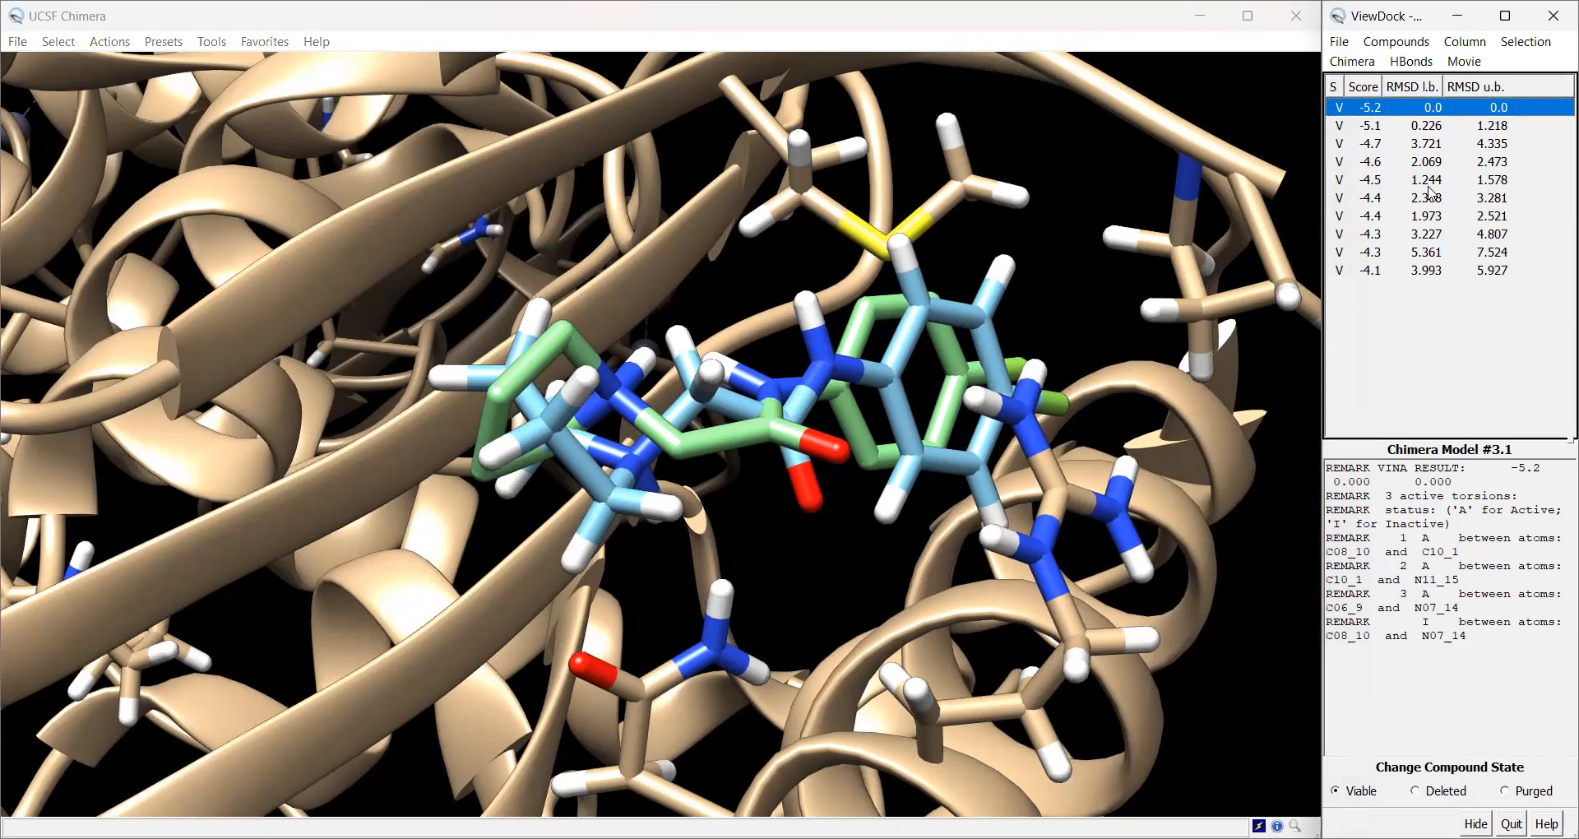
pyautogui.press('Down')
pyautogui.press('Up')
pyautogui.press('Down')
pyautogui.press('Up')
pyautogui.press('Down')
pyautogui.press('Down')
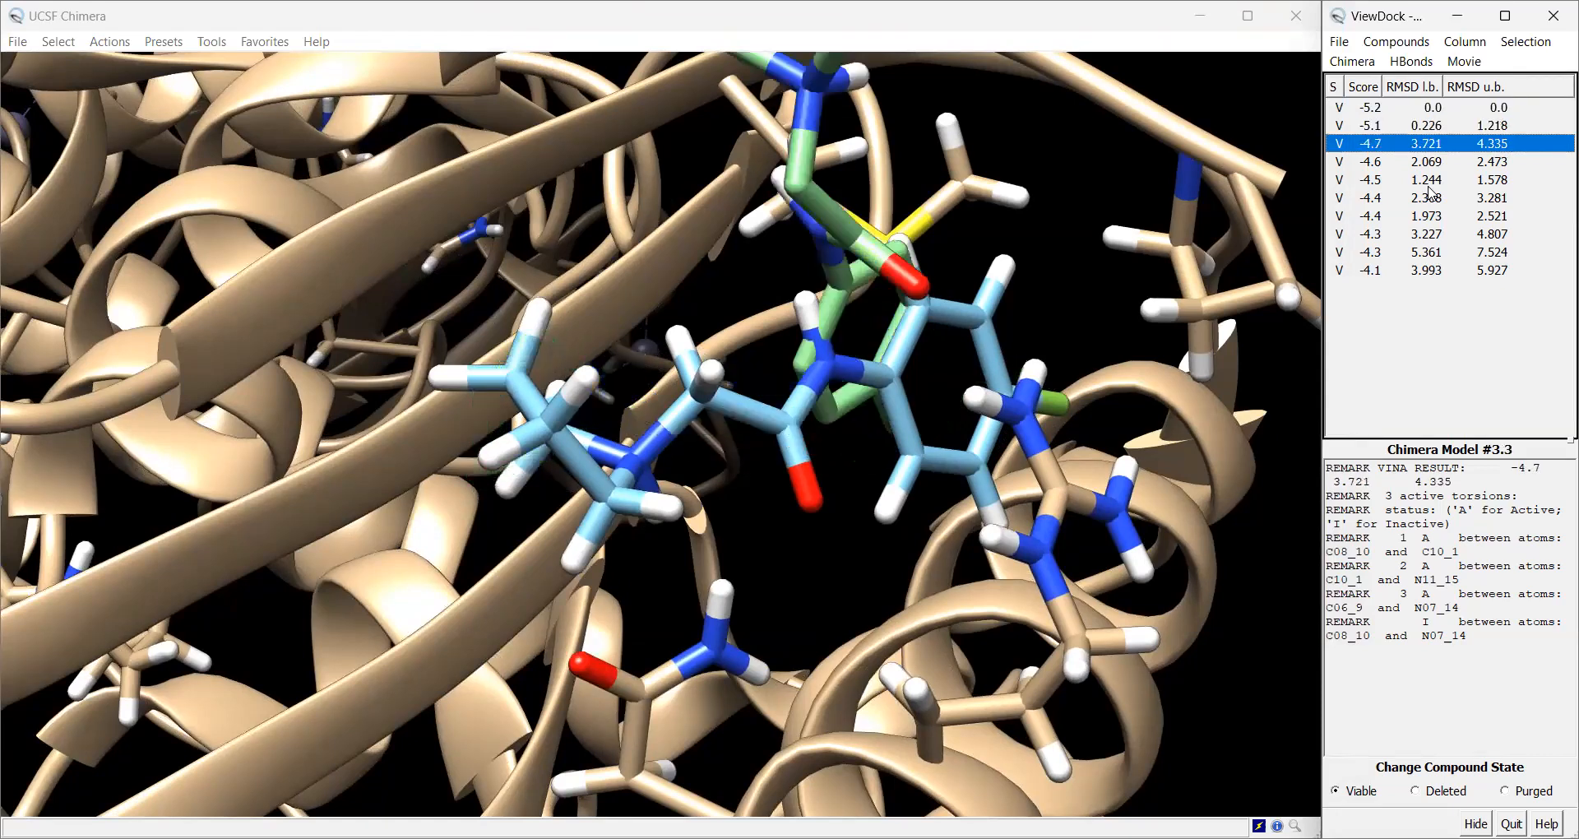
pyautogui.press('Up')
pyautogui.press('Up')
# Go through the docked poses in order from the top-ranked one down to the -4.1 pose
pyautogui.press('Down')
pyautogui.press('Down')
pyautogui.press('Down')
pyautogui.press('Down')
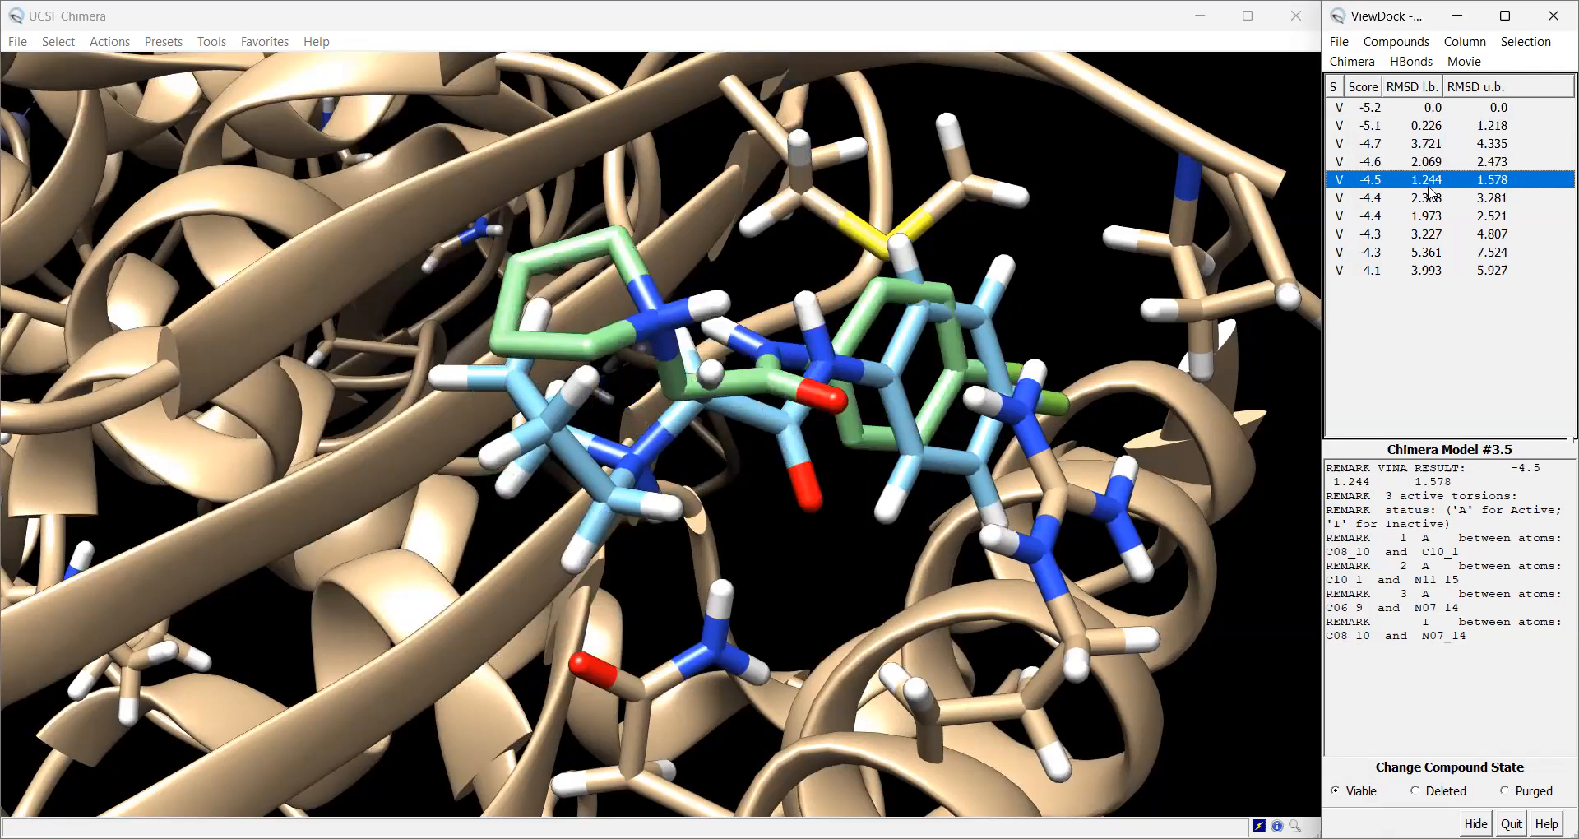
pyautogui.press('Down')
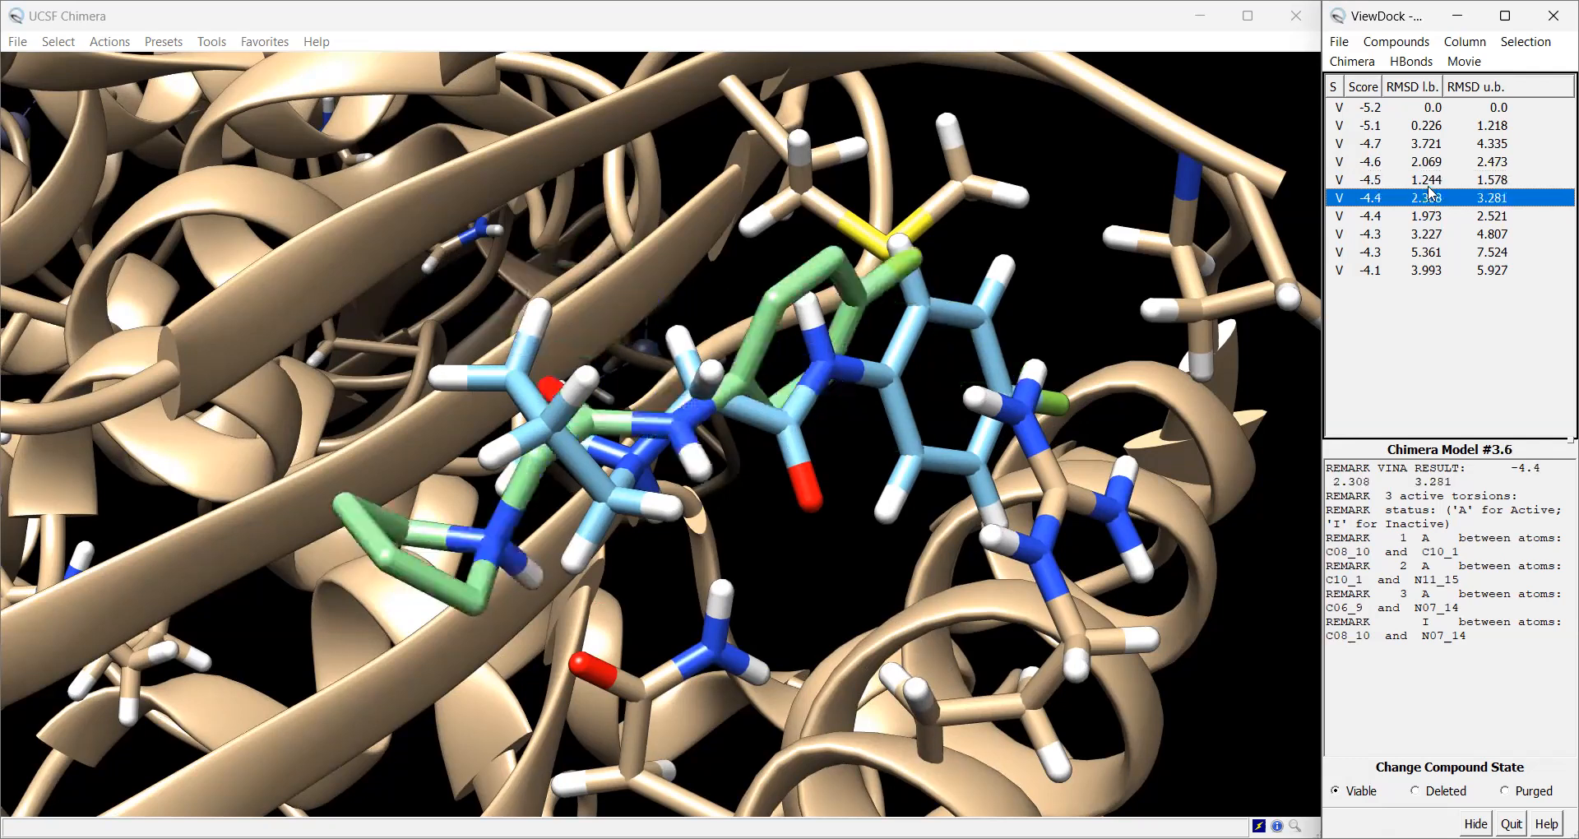
pyautogui.press('Down')
pyautogui.press('Down')
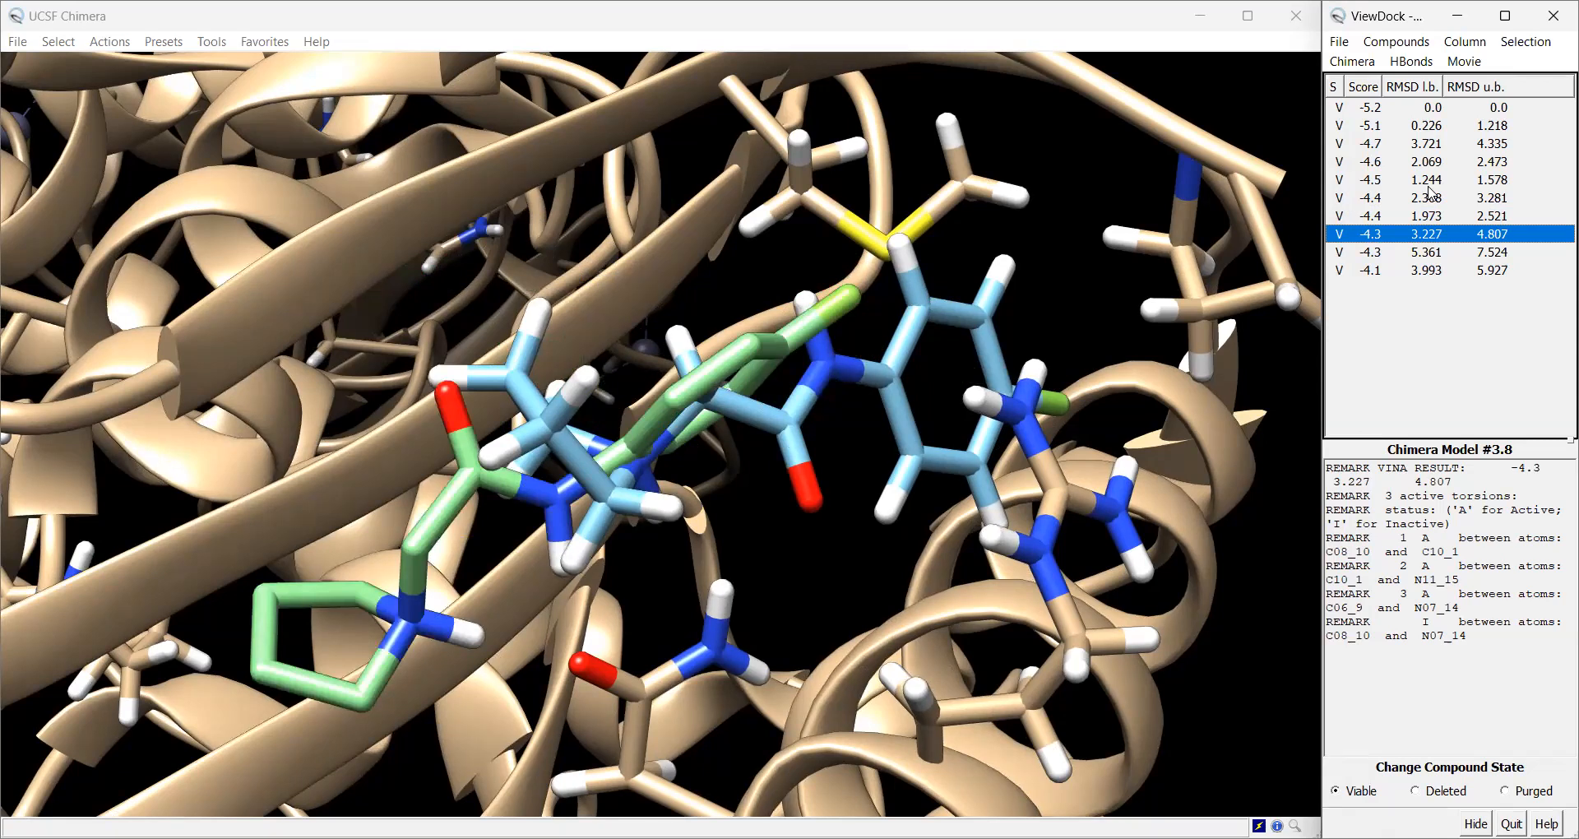
pyautogui.press('Down')
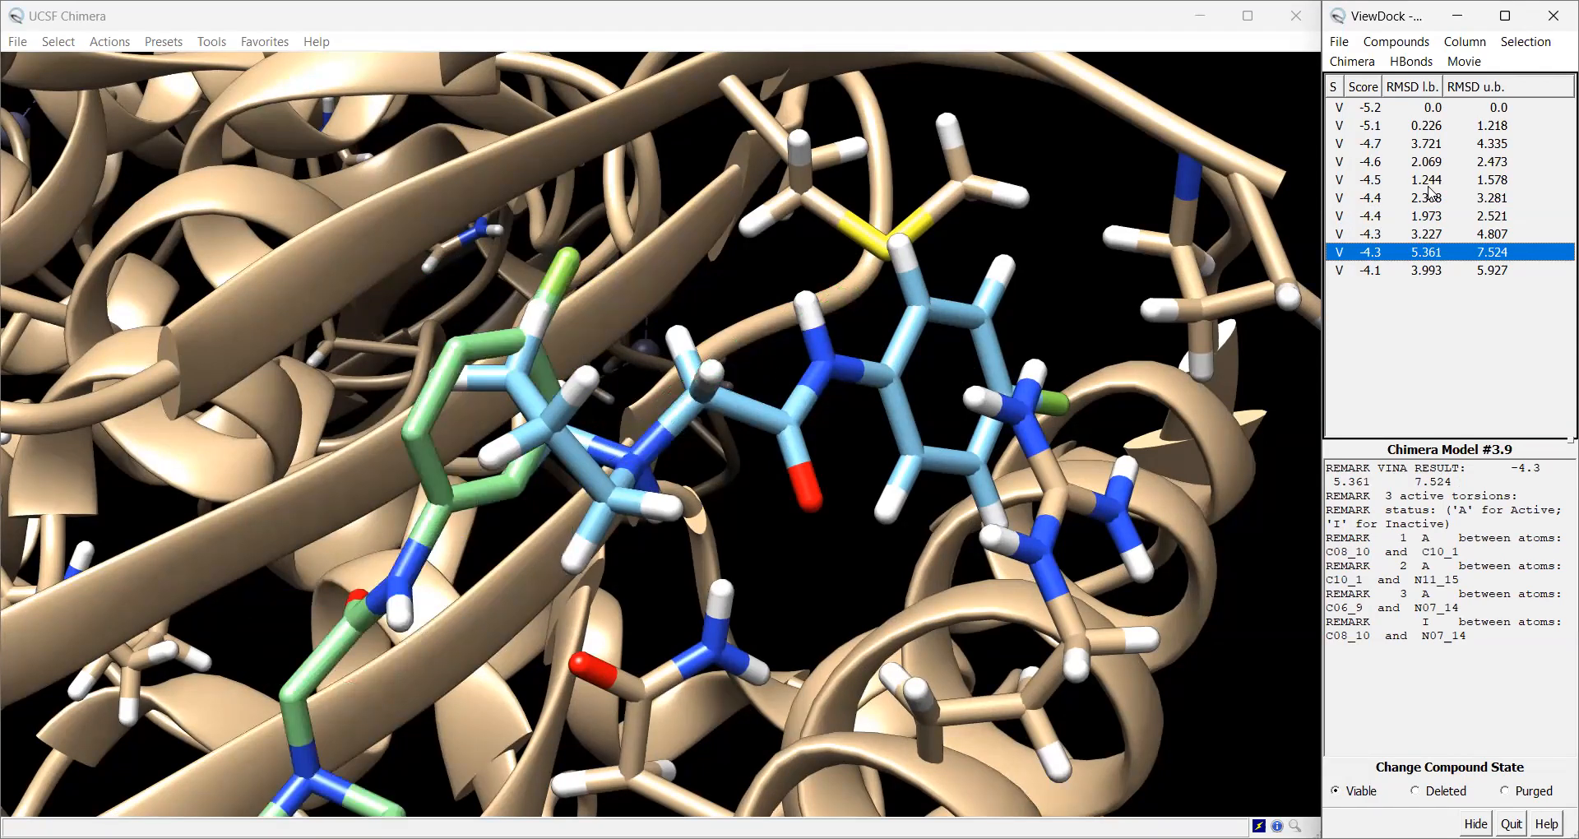
pyautogui.press('Down')
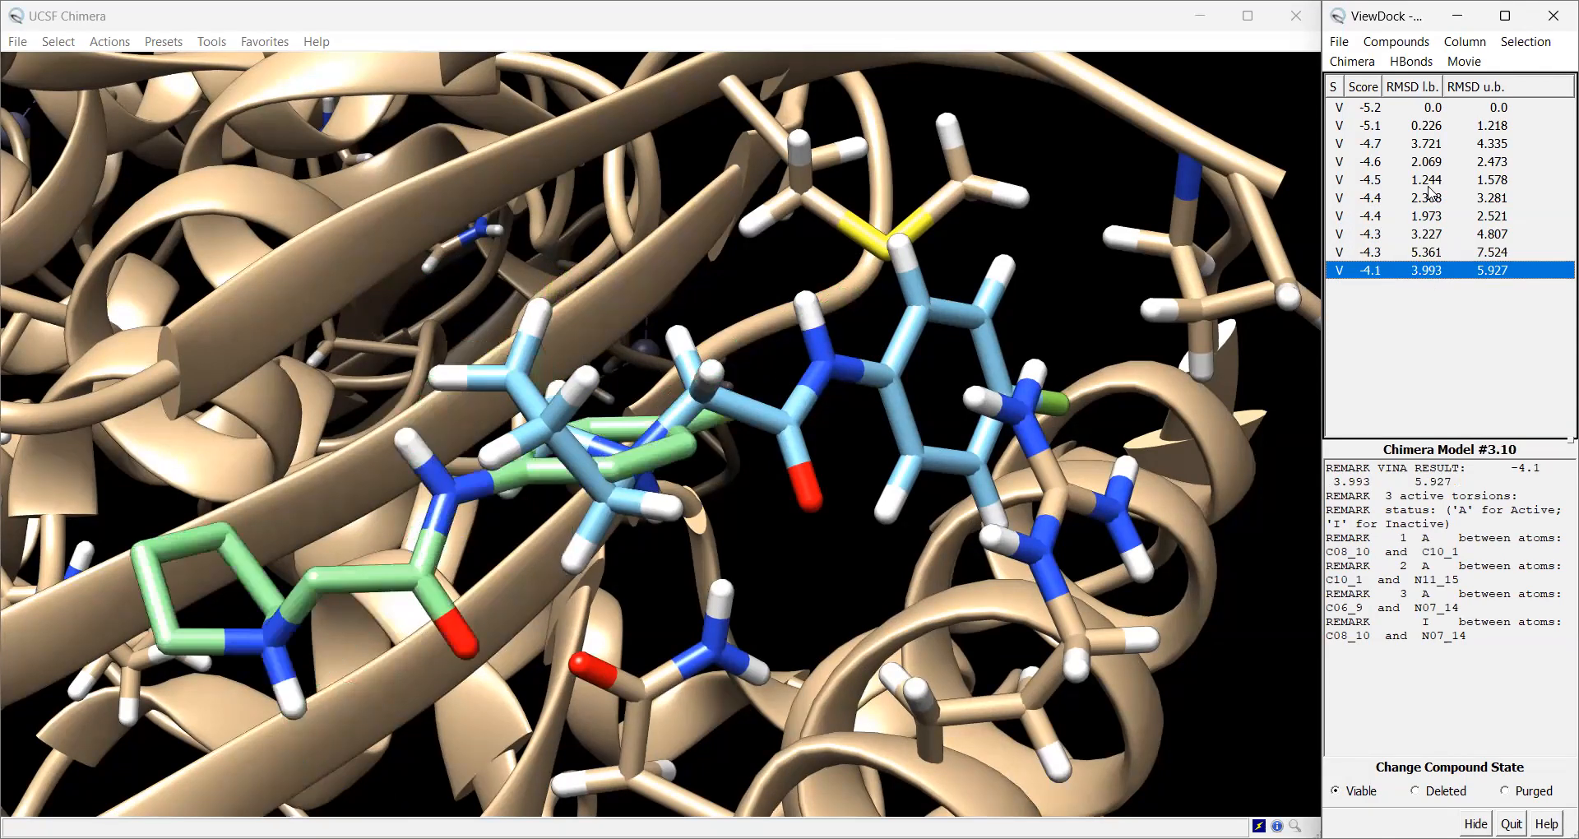
# Review the lower-ranked poses again, going up to the -4.6 pose and back down to the last one
pyautogui.press('Up')
pyautogui.press('Up')
pyautogui.press('Up')
pyautogui.press('Up')
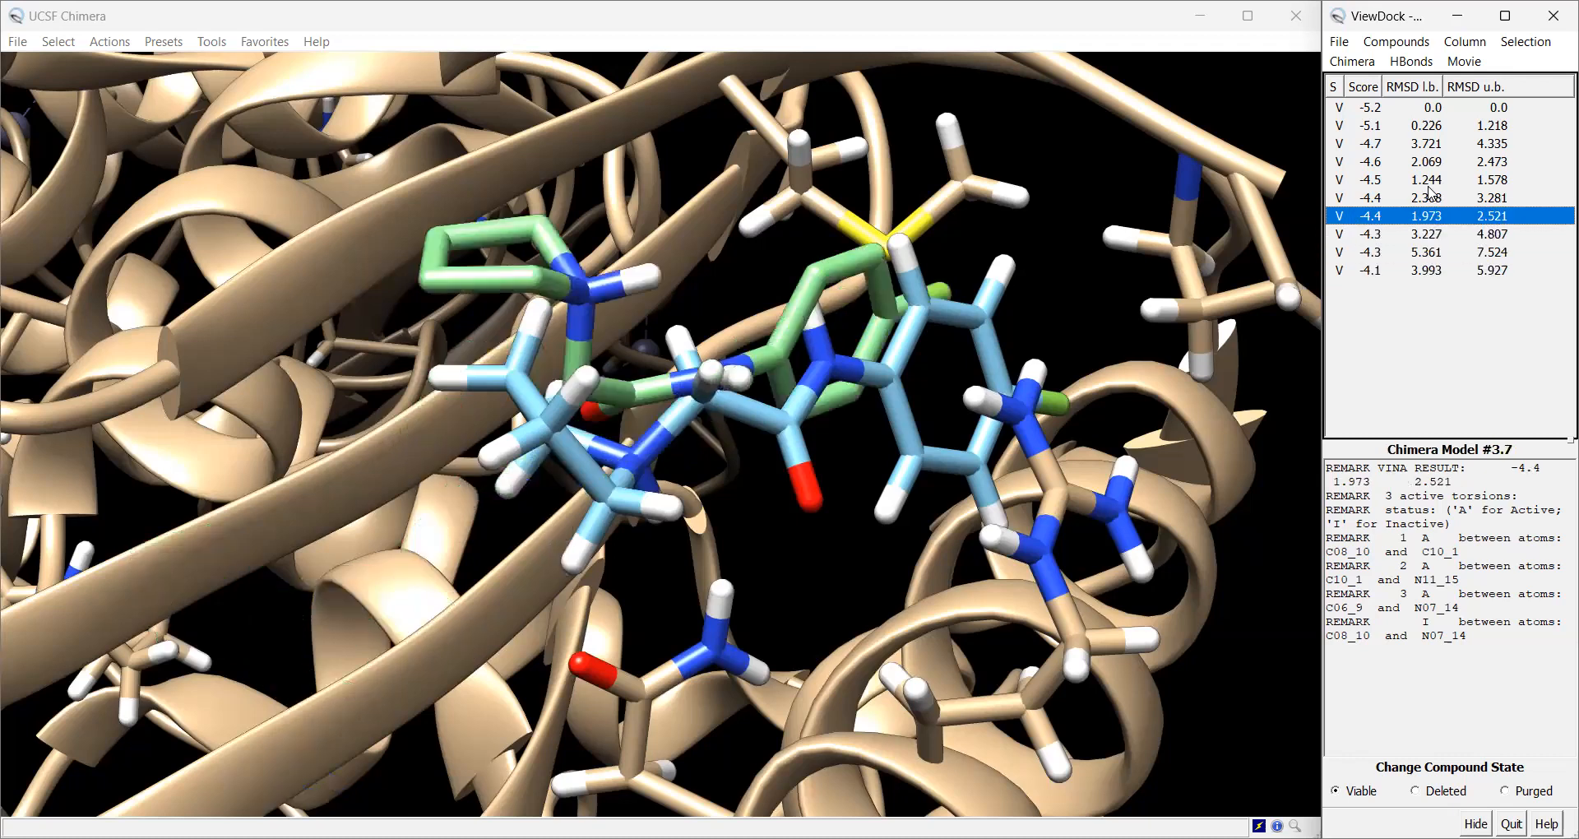
pyautogui.press('Up')
pyautogui.press('Up')
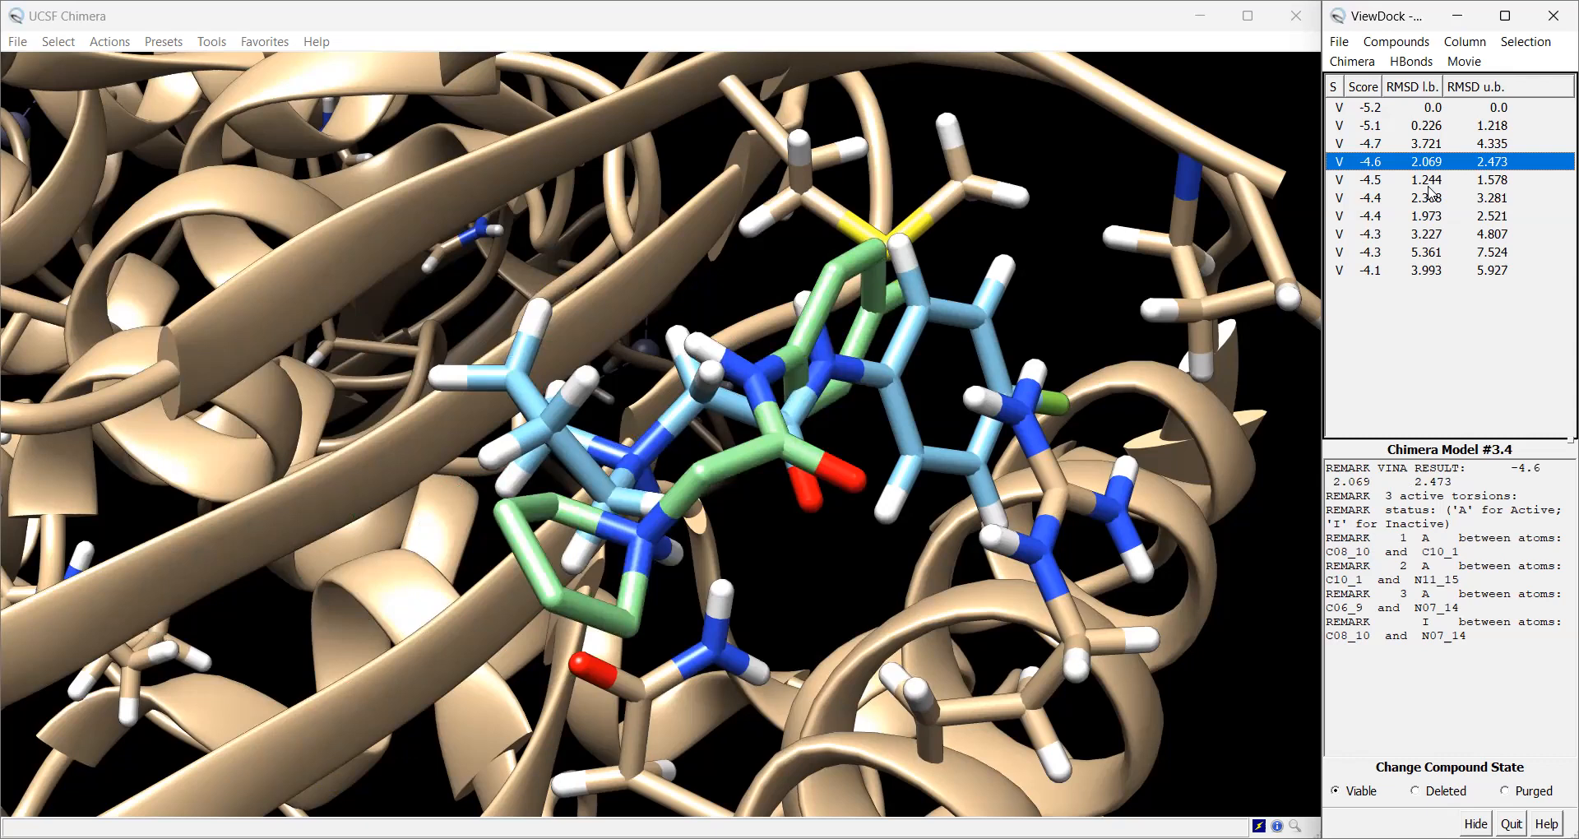
pyautogui.click(1431, 196)
pyautogui.press('Down')
pyautogui.press('Down')
pyautogui.press('Down')
pyautogui.press('Down')
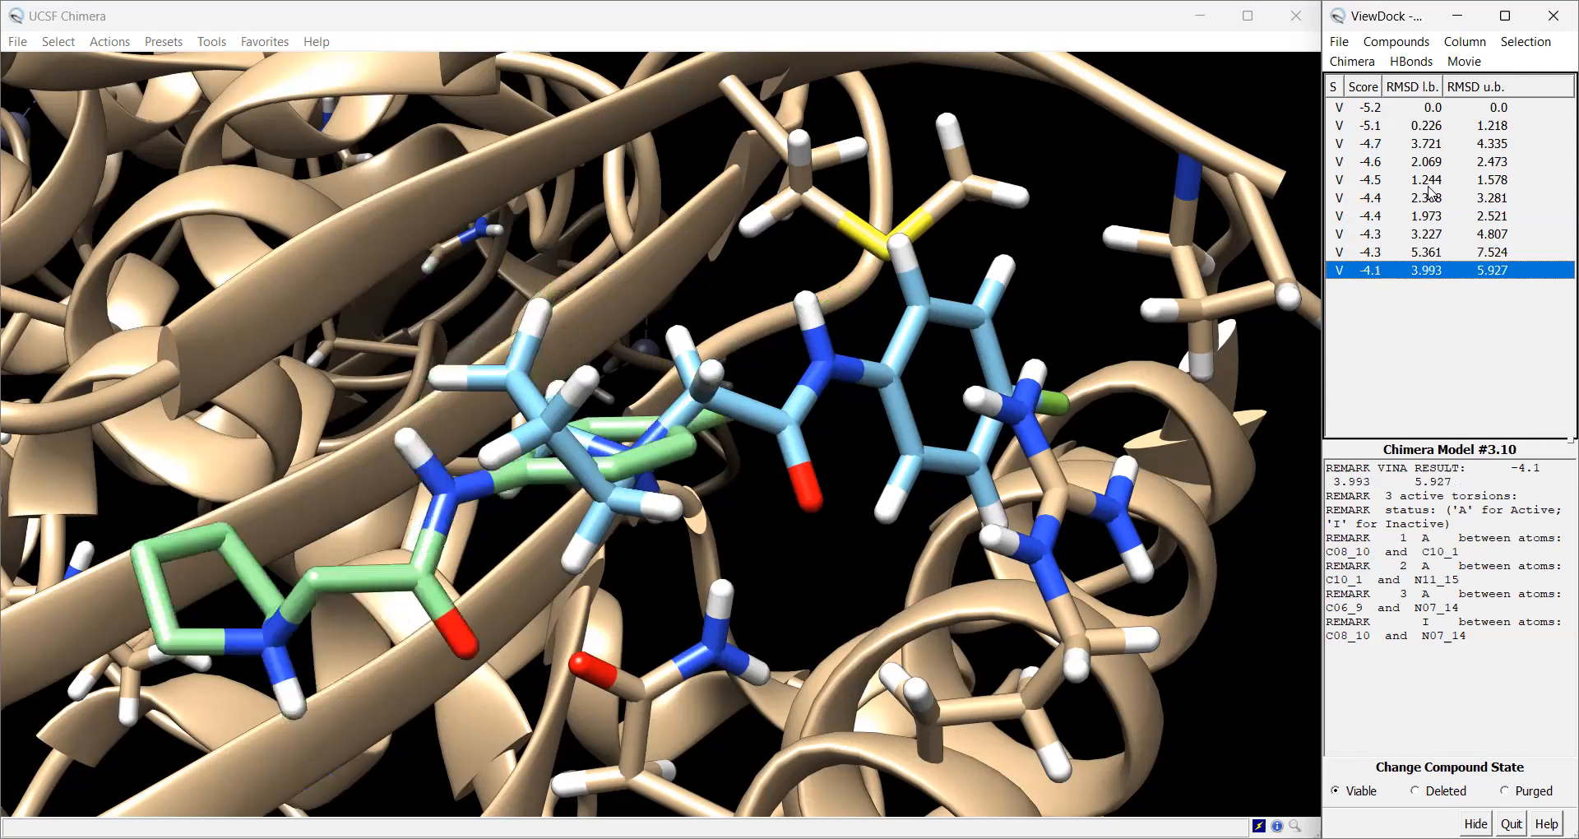
# Go back up the pose list to the -4.7 pose and examine its placement relative to the whole binding region
pyautogui.press('Up')
pyautogui.press('Up')
pyautogui.press('Up')
pyautogui.press('Up')
pyautogui.press('Up')
pyautogui.press('Up')
pyautogui.press('Up')
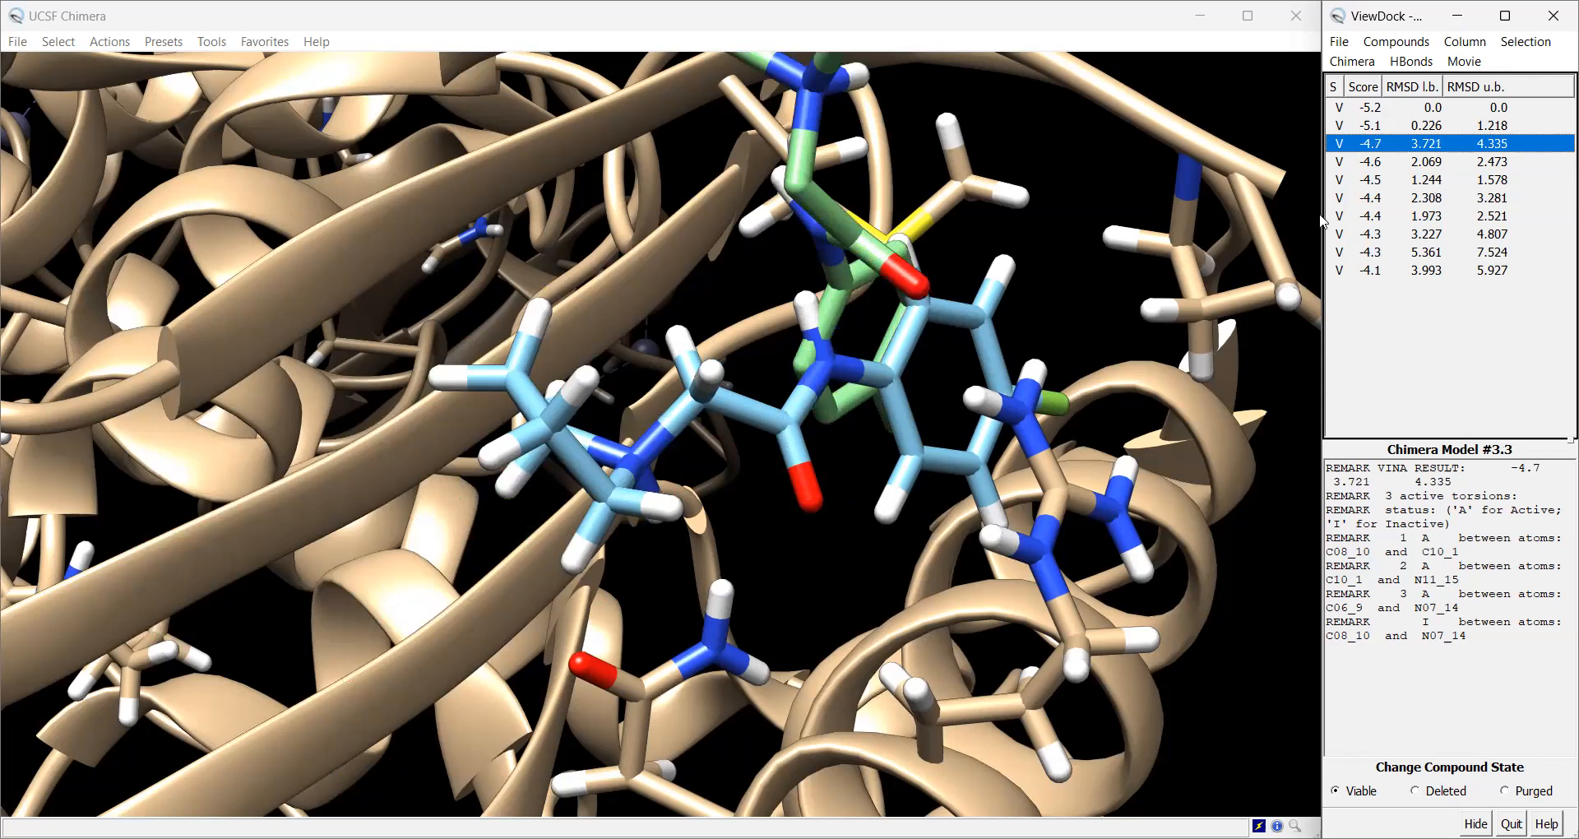
pyautogui.scroll(2, 752, 539)
pyautogui.scroll(-5, 752, 539)
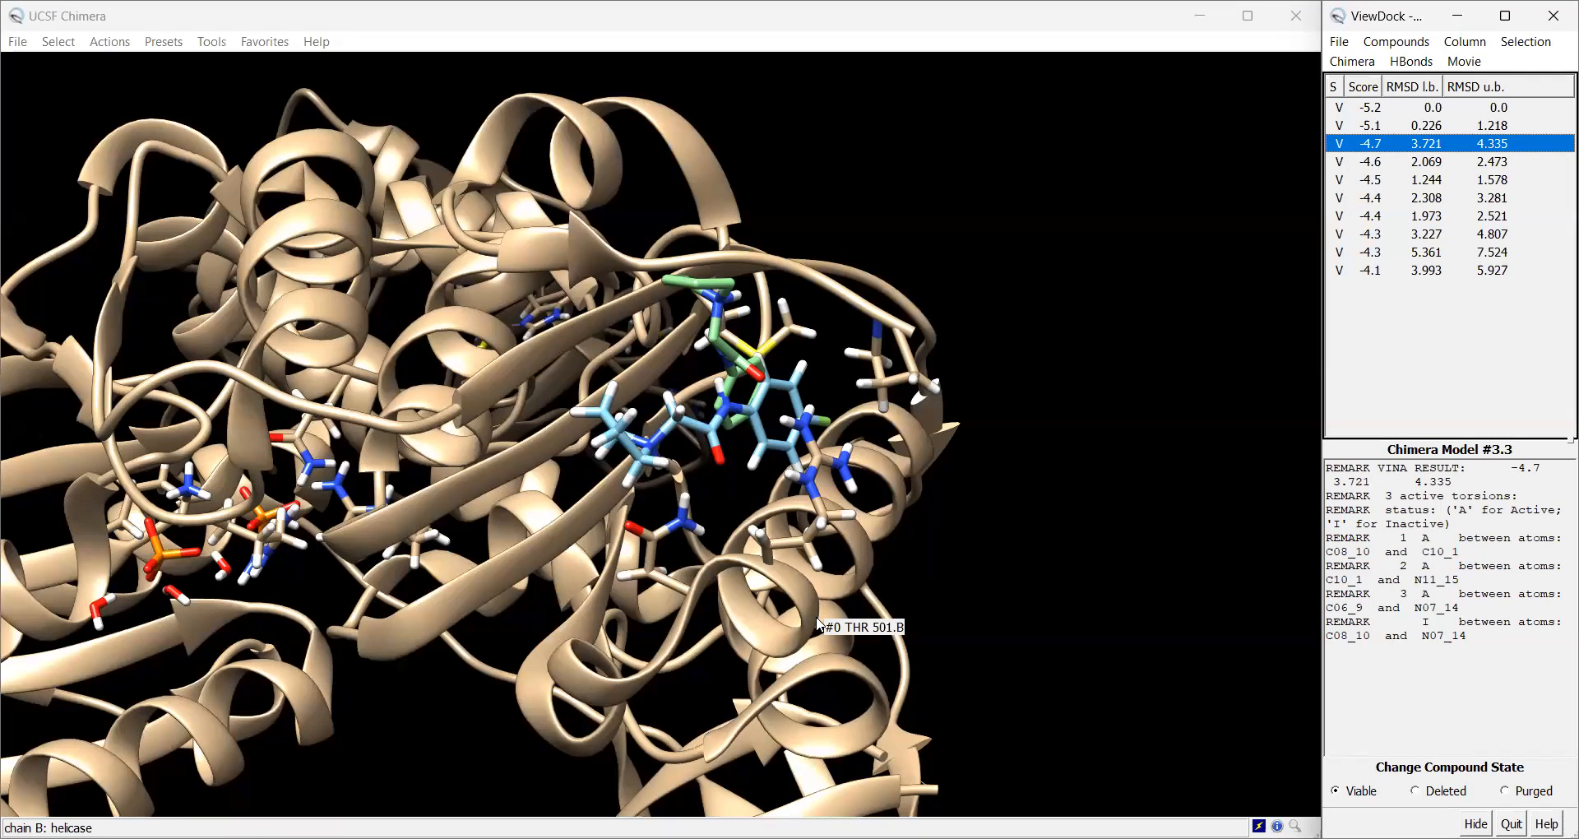
# Display the top-ranked -5.2 pose and save the models as docking results.binding modes.pdb in the Docking Scores folder
pyautogui.click(1367, 108)
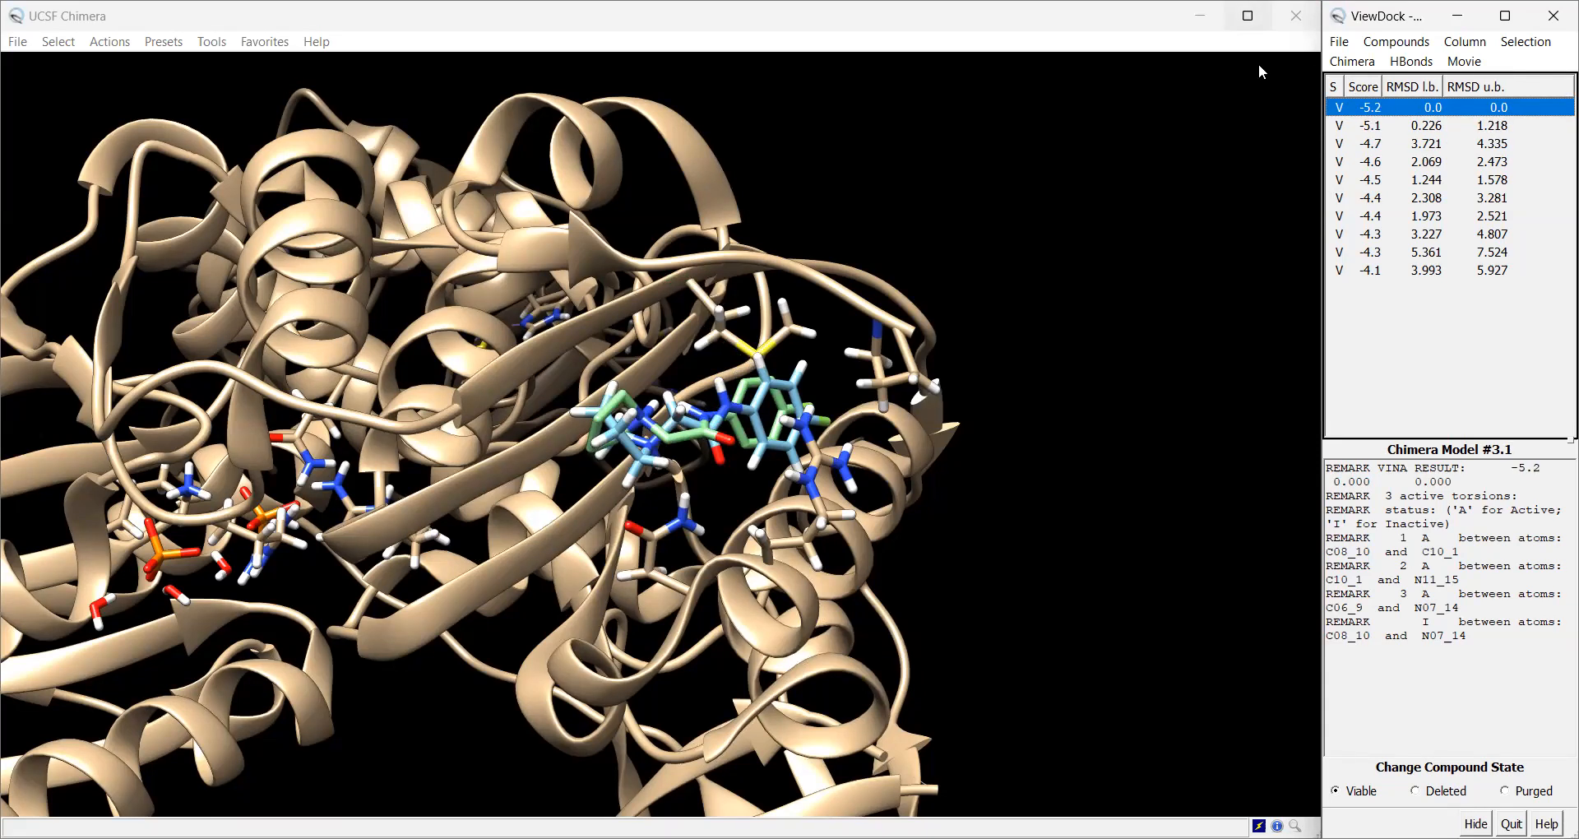
pyautogui.scroll(-7, 740, 456)
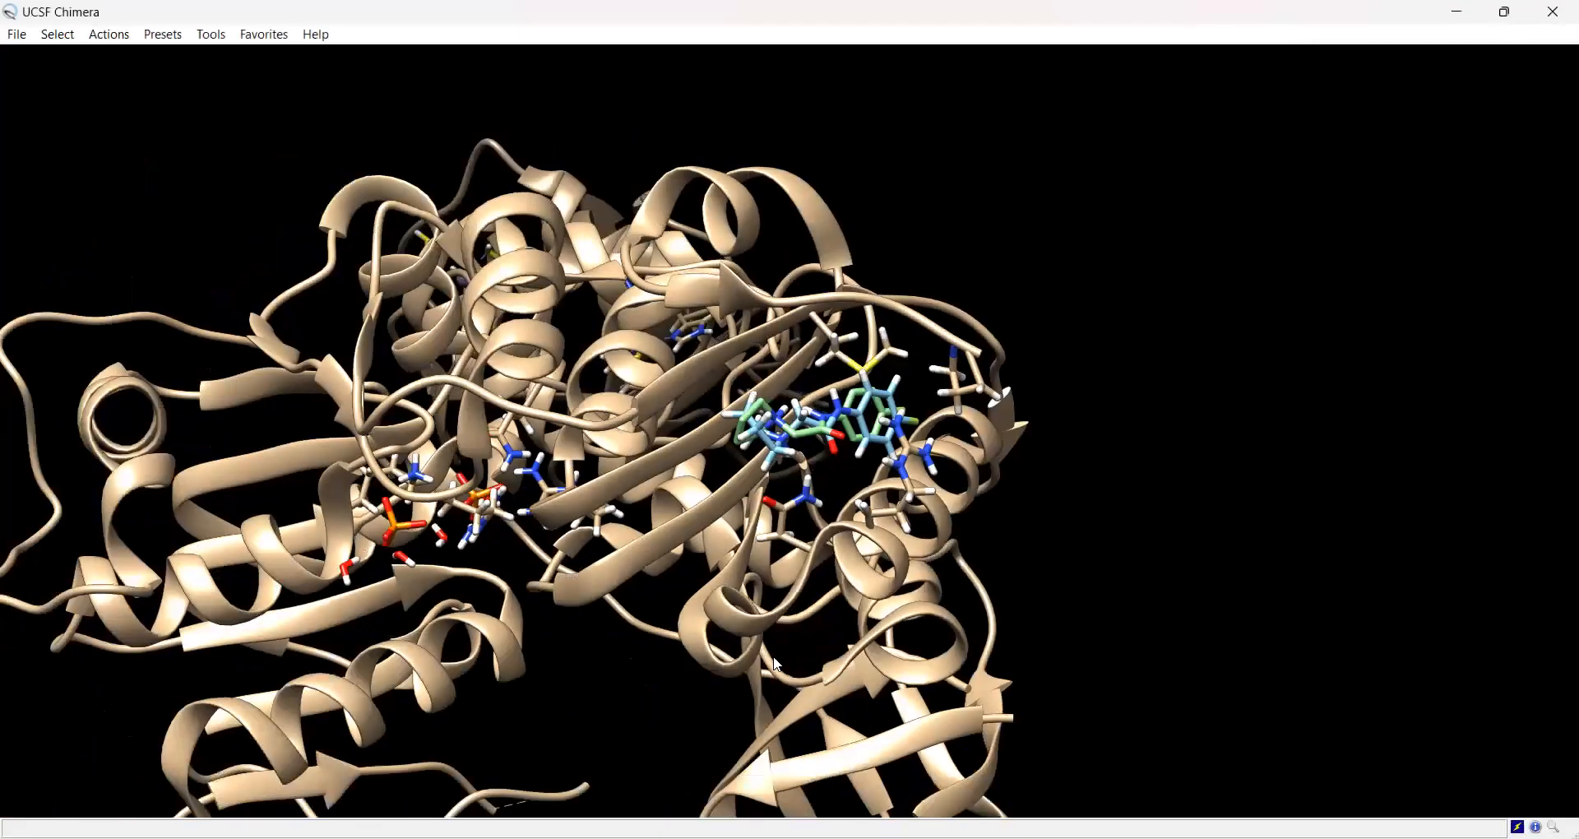
pyautogui.moveTo(732, 454); pyautogui.dragTo(650, 358)
pyautogui.scroll(-4, 642, 460)
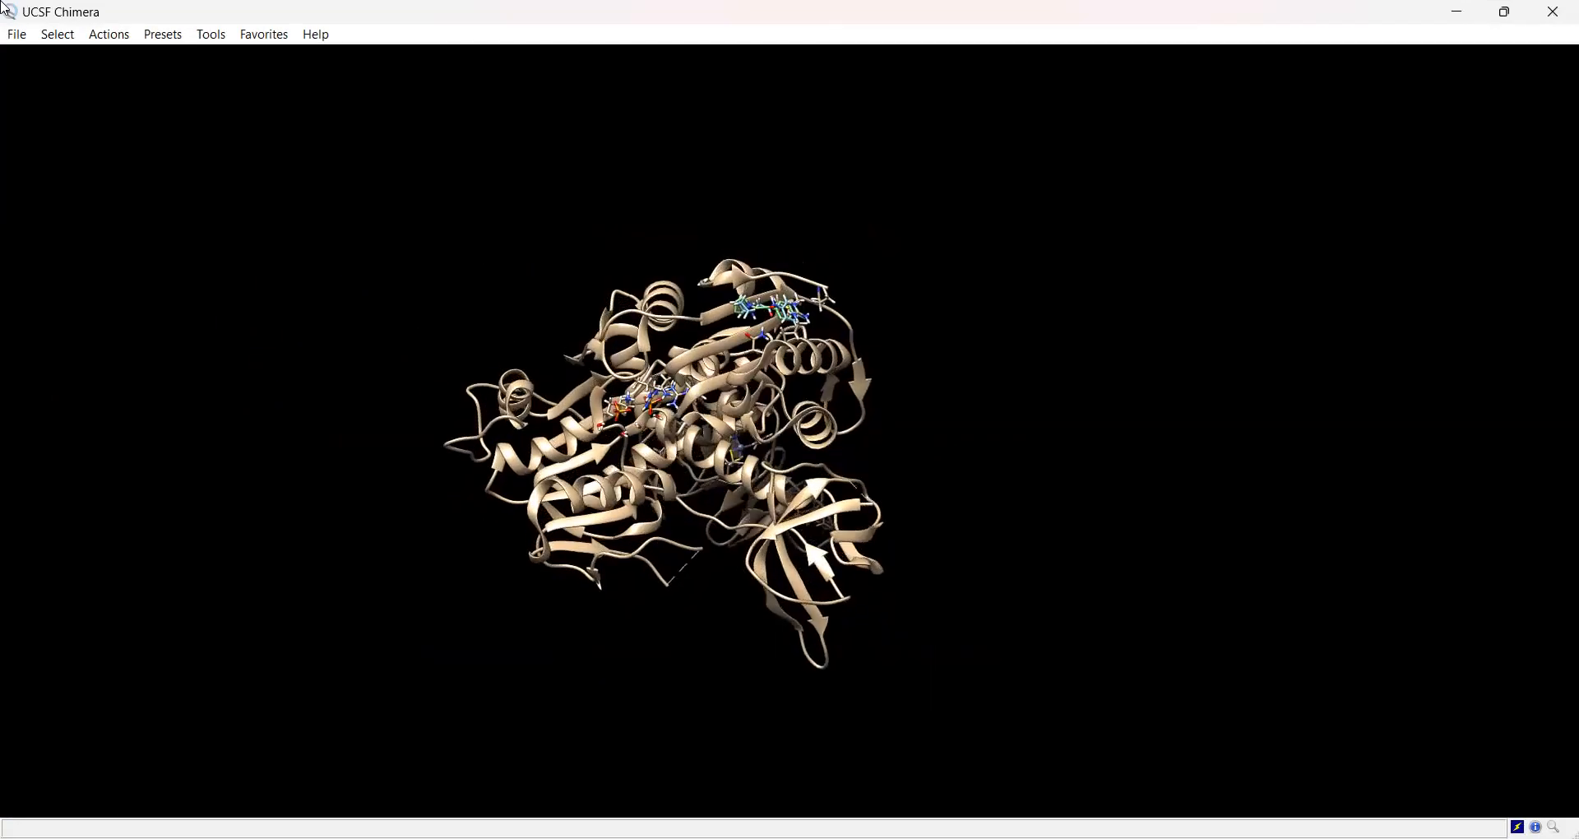
pyautogui.click(17, 36)
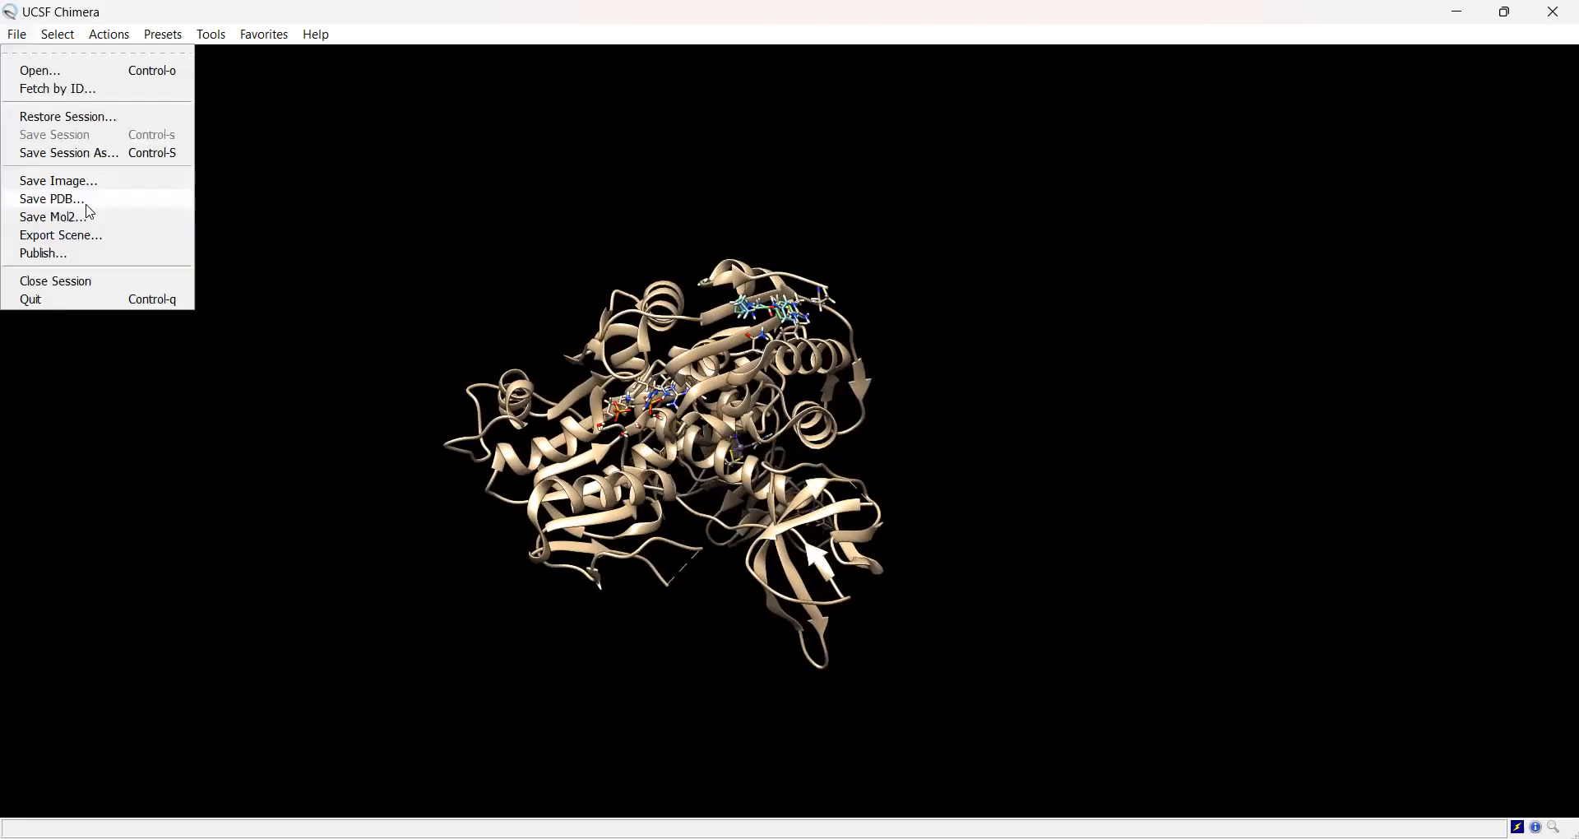
pyautogui.click(86, 207)
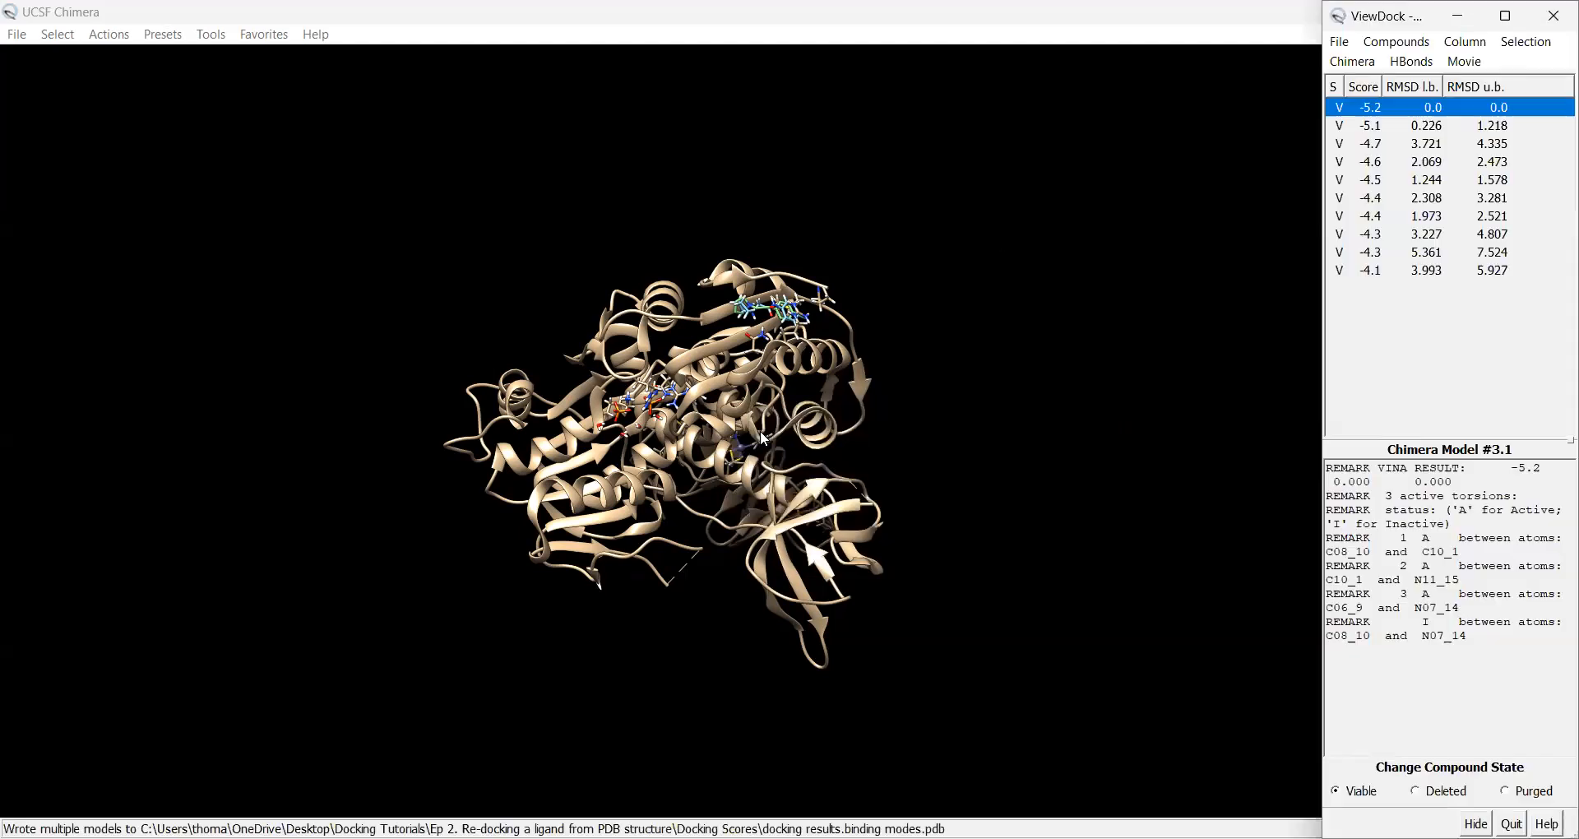
pyautogui.scroll(5, 794, 354)
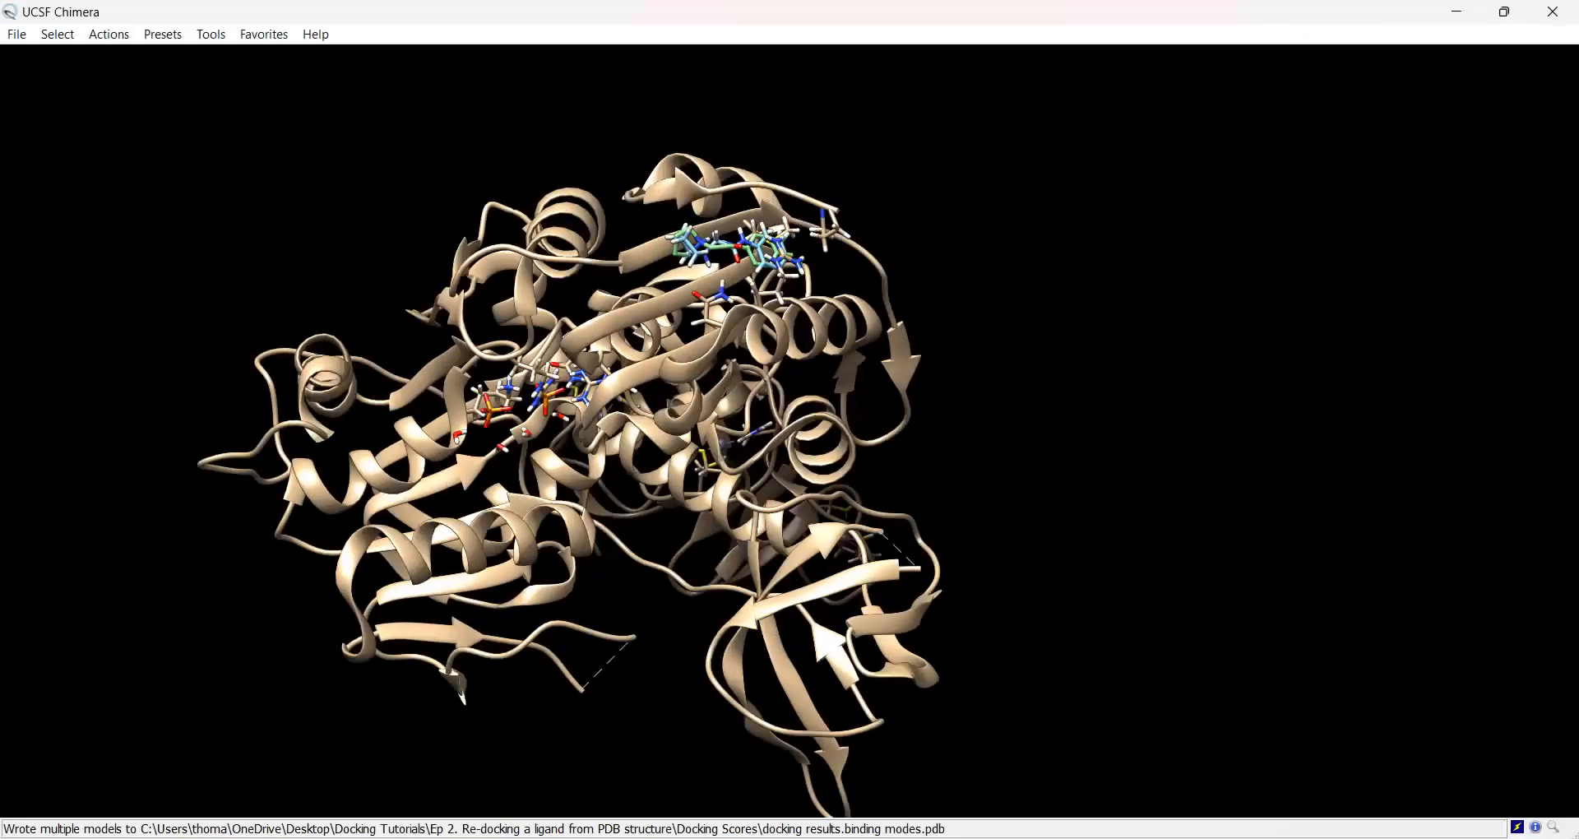
pyautogui.moveTo(709, 334); pyautogui.dragTo(708, 434)
pyautogui.scroll(-2, 709, 435)
pyautogui.scroll(4, 710, 437)
pyautogui.scroll(3, 696, 511)
pyautogui.moveTo(628, 552)
pyautogui.mouseDown()
pyautogui.moveTo(677, 586)
pyautogui.moveTo(639, 597)
pyautogui.moveTo(639, 568)
pyautogui.mouseUp()
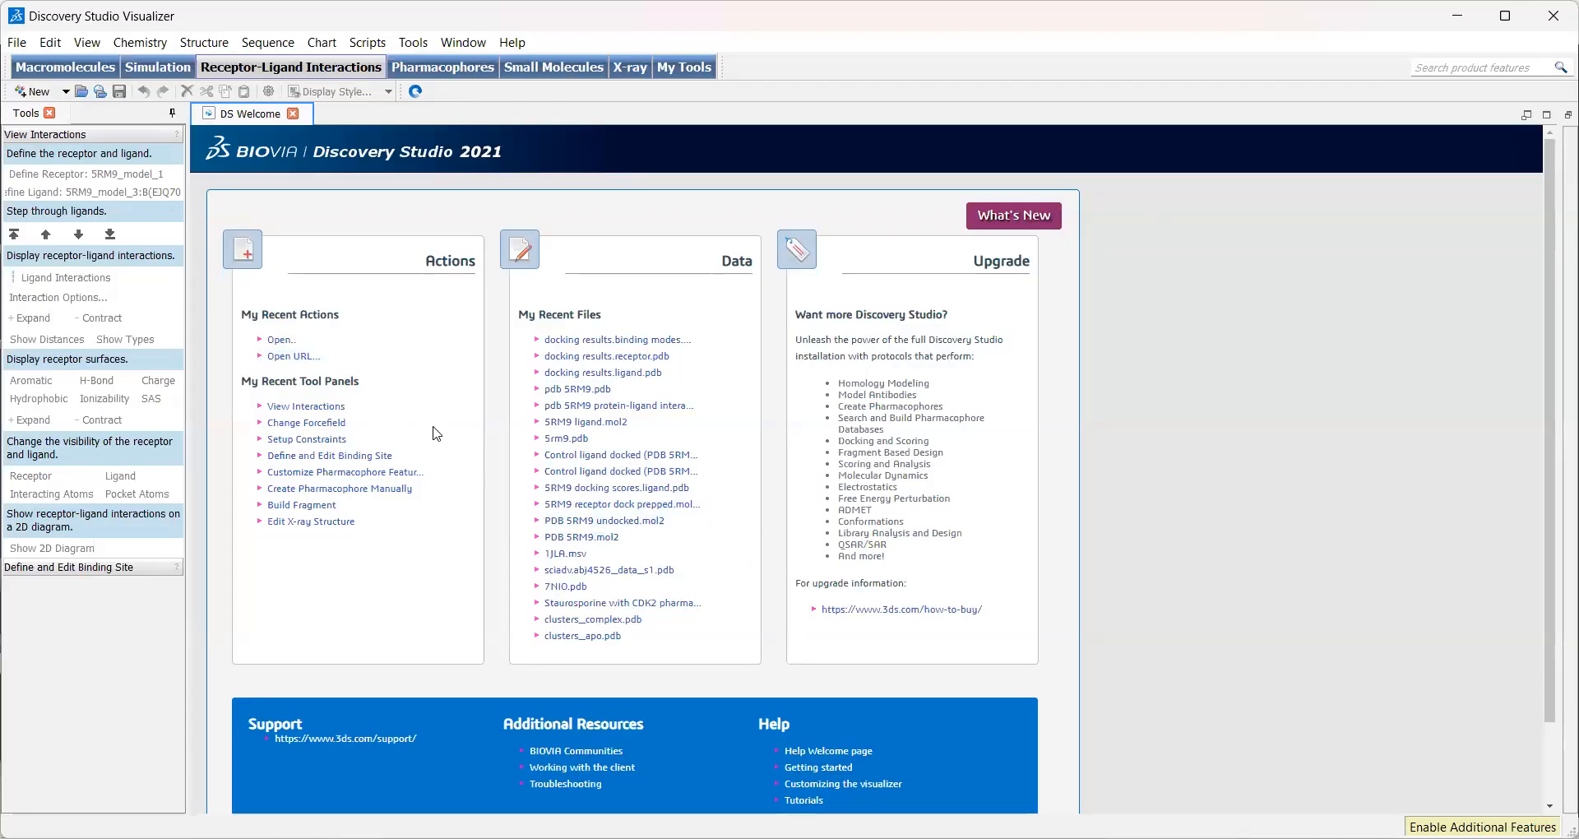
# In Discovery Studio Visualizer, open docking results.binding modes from the Docking Scores folder of Ep 2. Re-docking a ligand from PDB structure
pyautogui.click(16, 43)
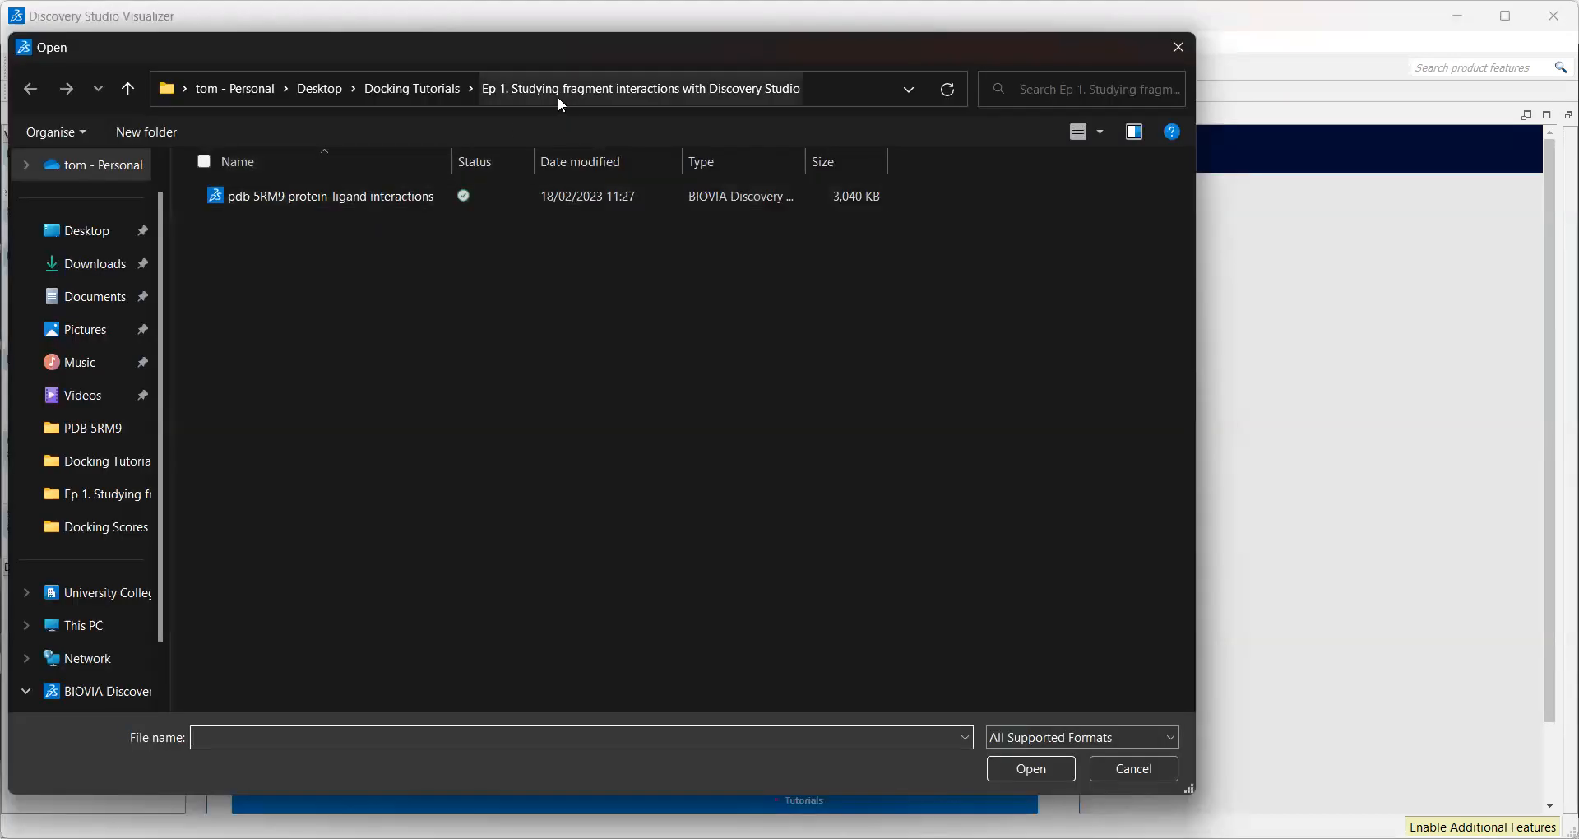
pyautogui.click(435, 90)
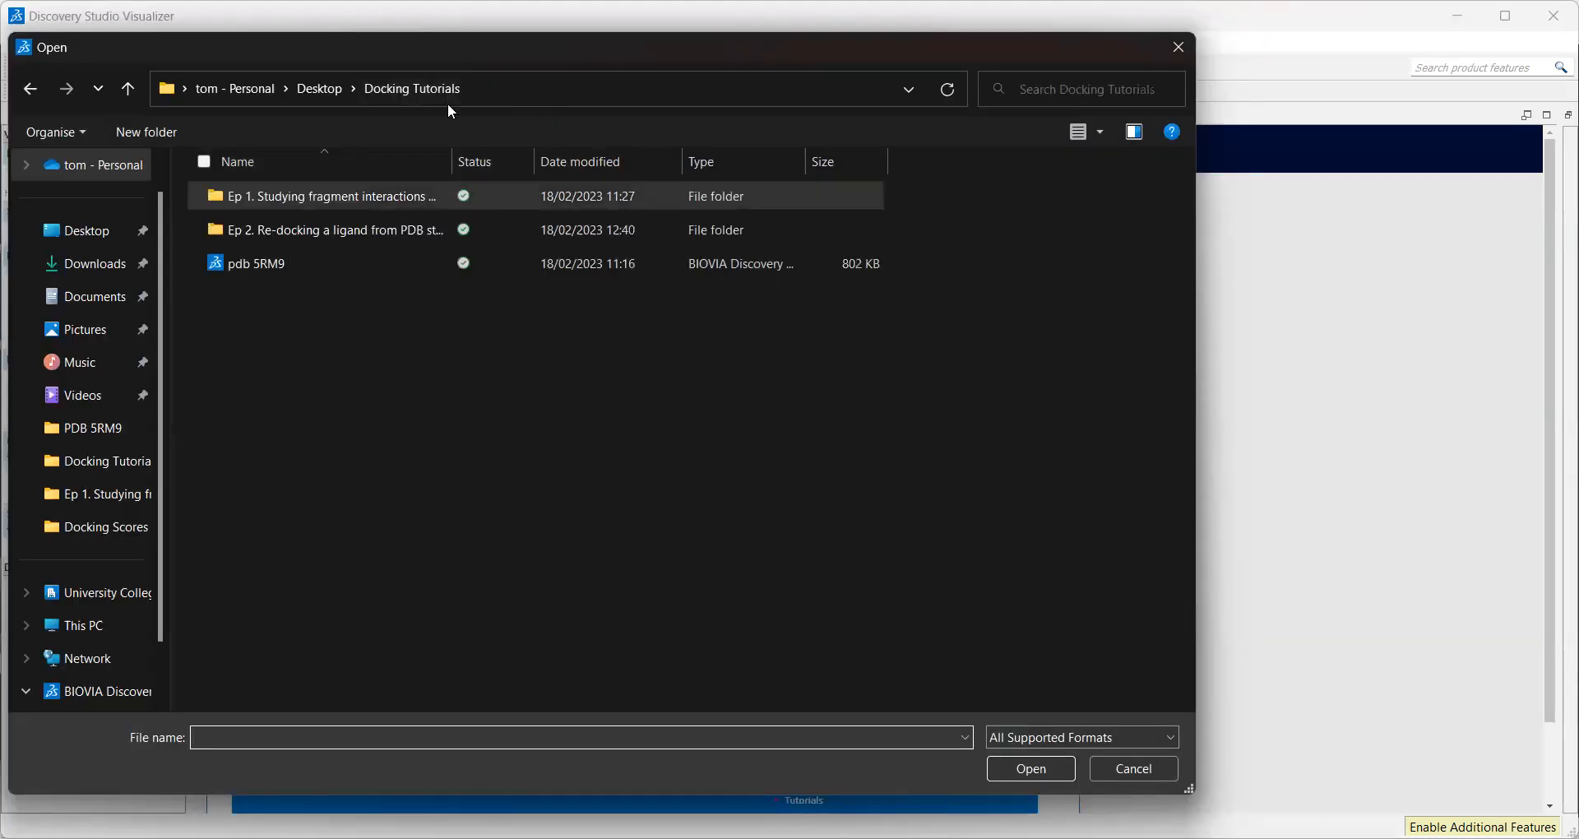
pyautogui.click(339, 239)
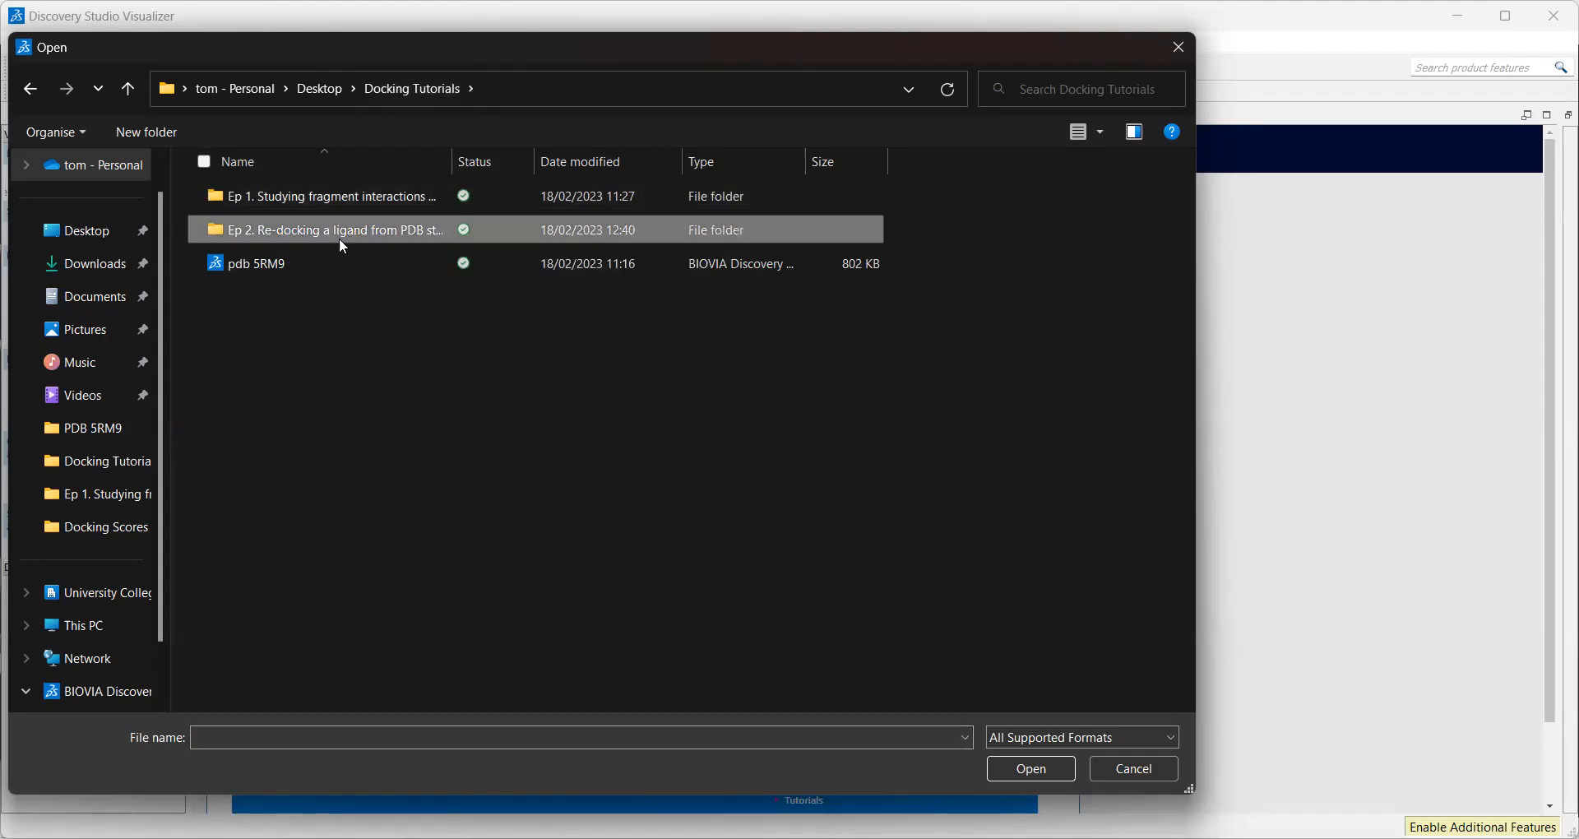
pyautogui.doubleClick(339, 238)
pyautogui.doubleClick(359, 200)
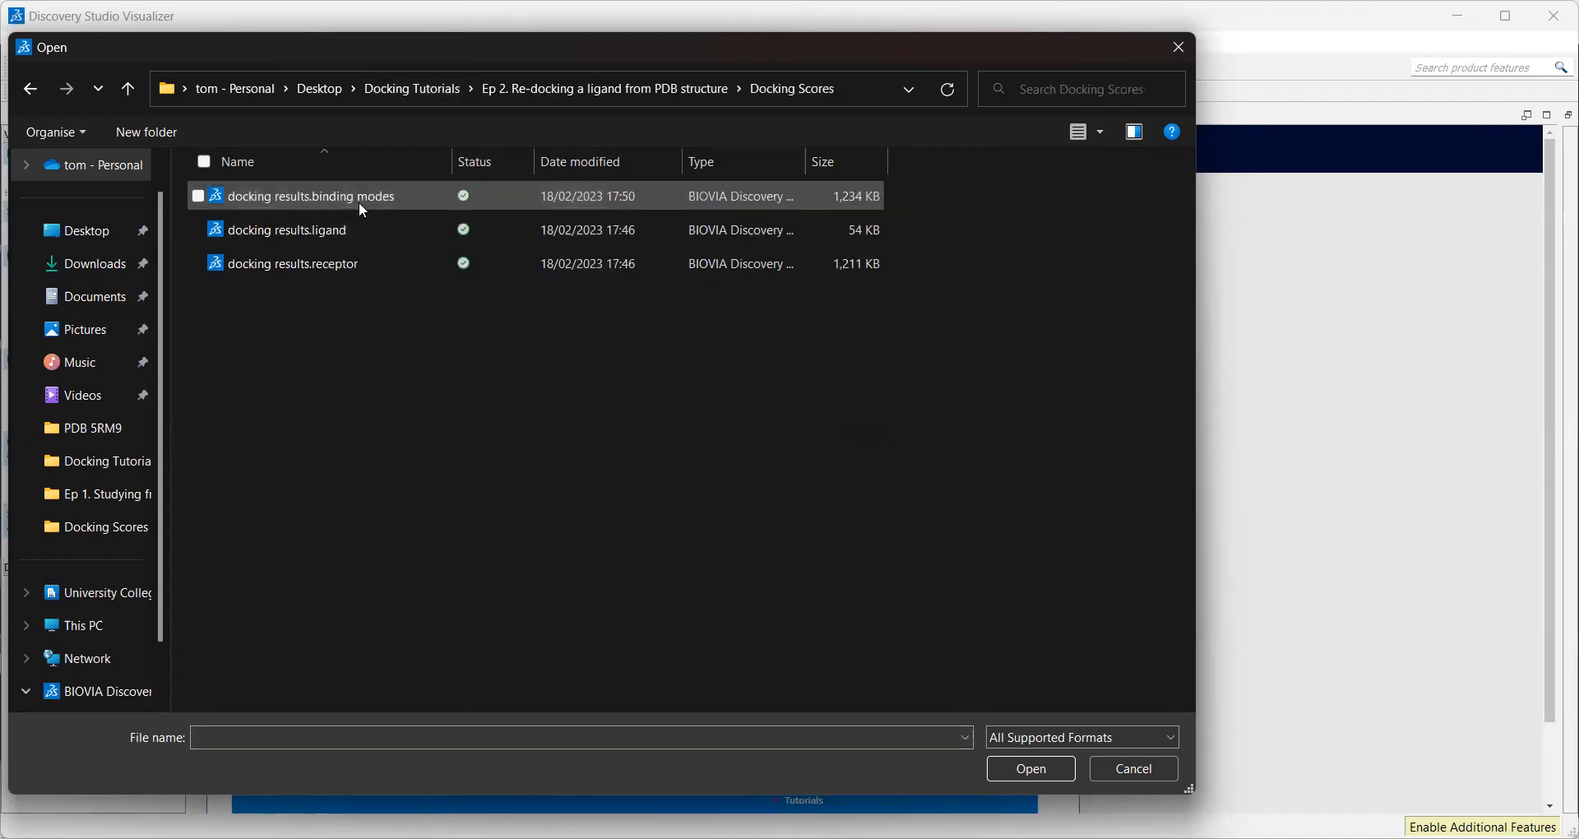
pyautogui.click(362, 210)
pyautogui.click(1031, 768)
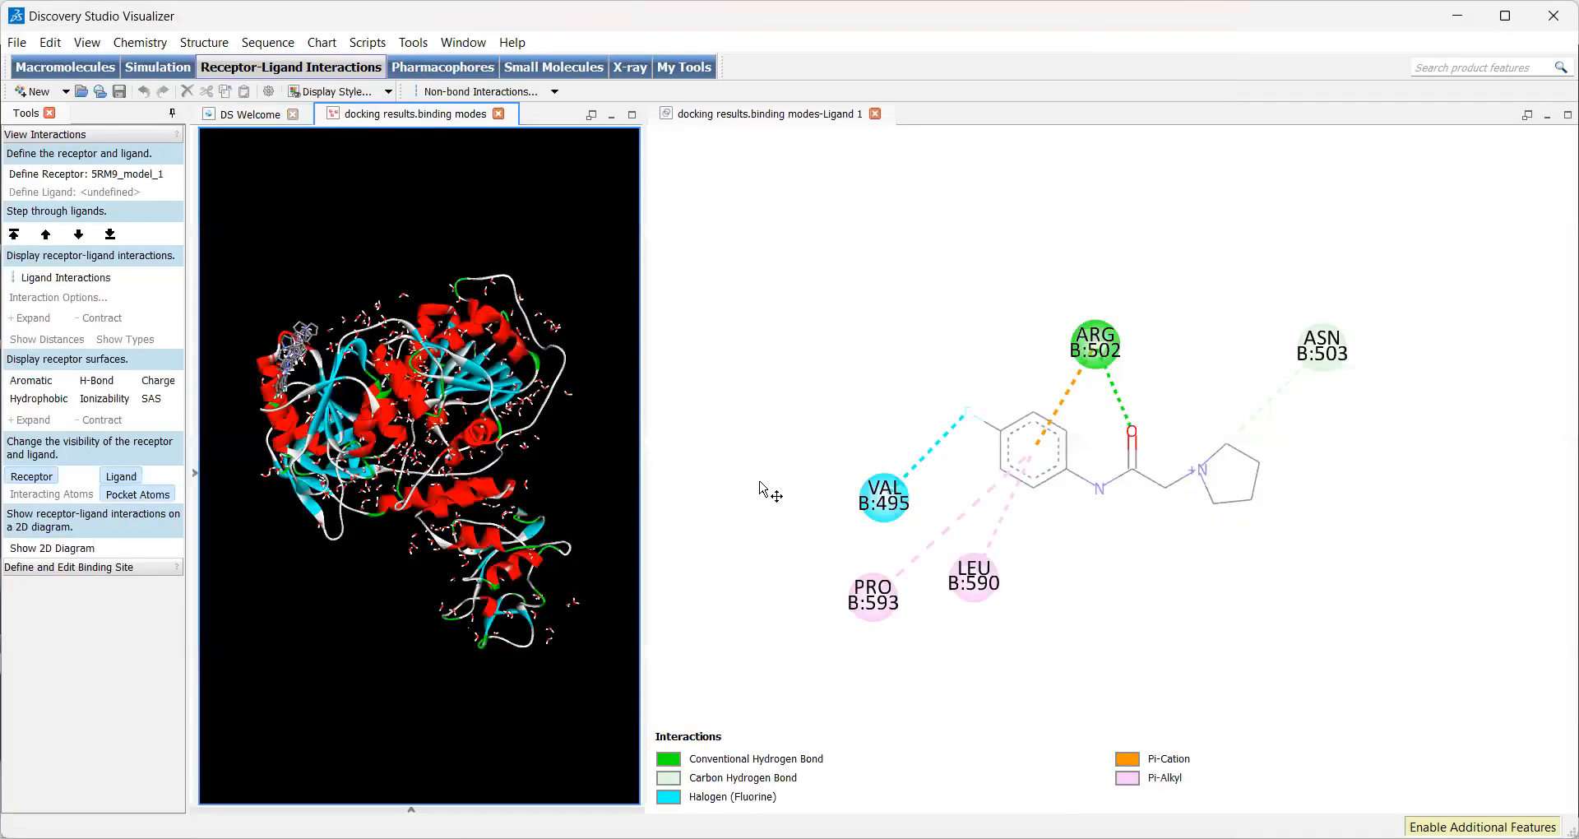
# Close the 2D ligand interaction diagram and turn the 3D structure so the cluster of docked poses faces the viewer
pyautogui.click(1546, 117)
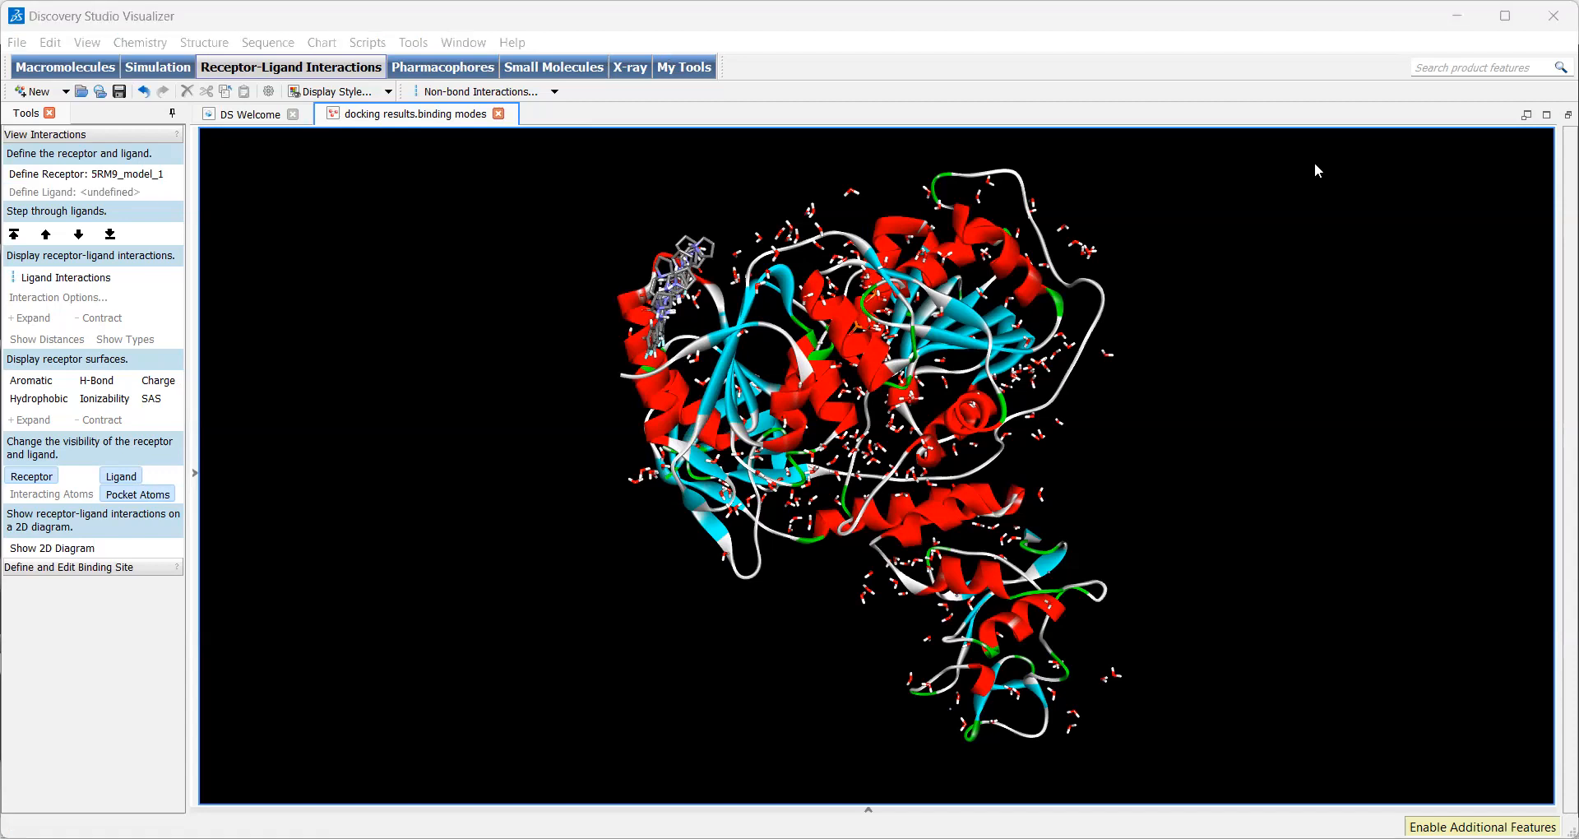
pyautogui.moveTo(637, 602); pyautogui.dragTo(787, 600, button='right')
pyautogui.scroll(5, 766, 495)
pyautogui.scroll(-5, 788, 598)
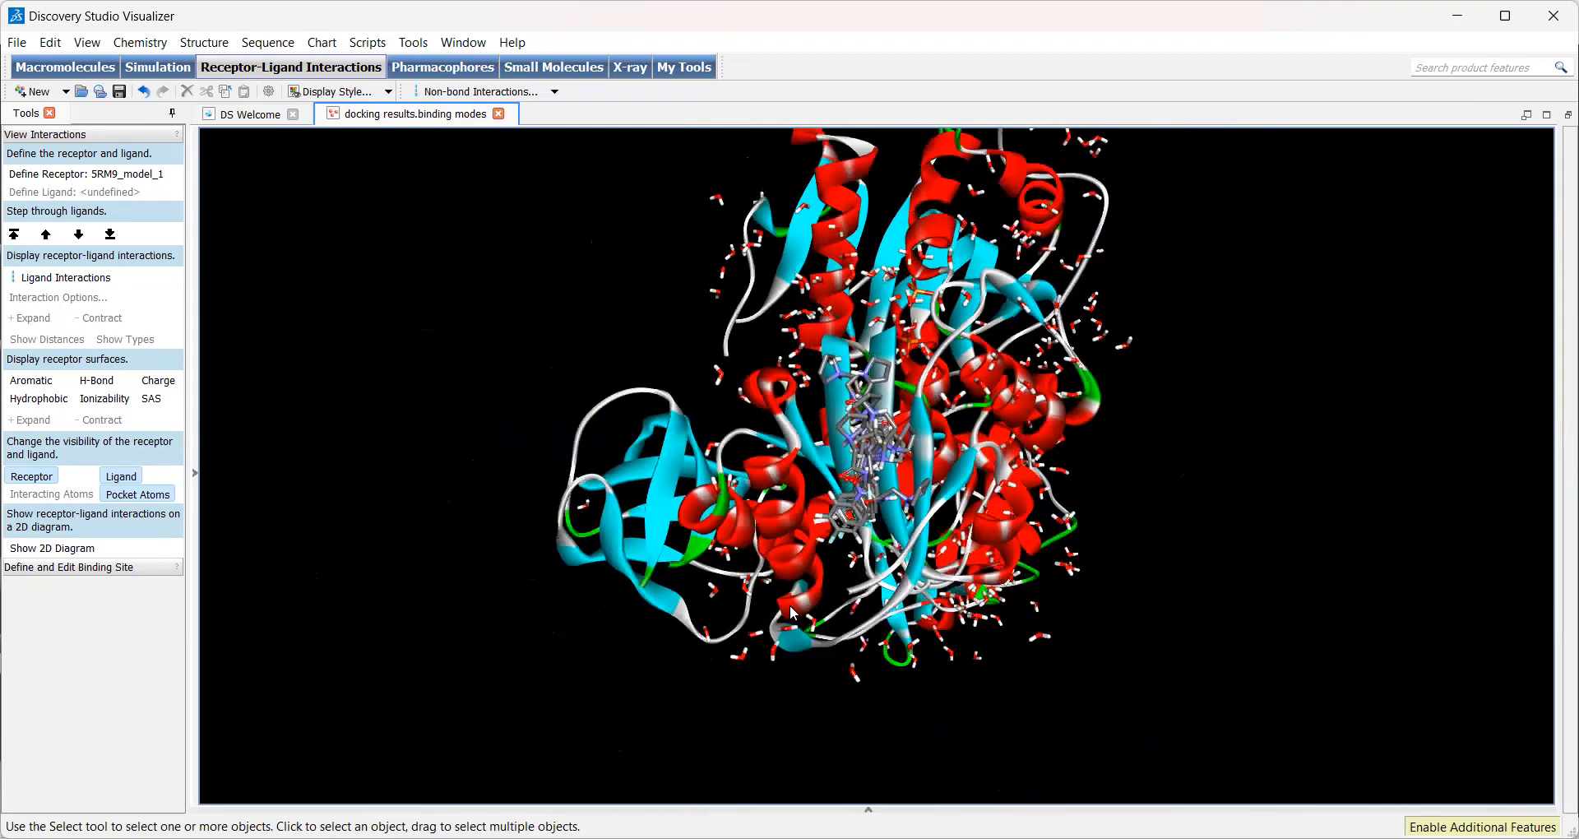
# Hide the water molecules around the receptor and the docked ligand poses
pyautogui.click(416, 43)
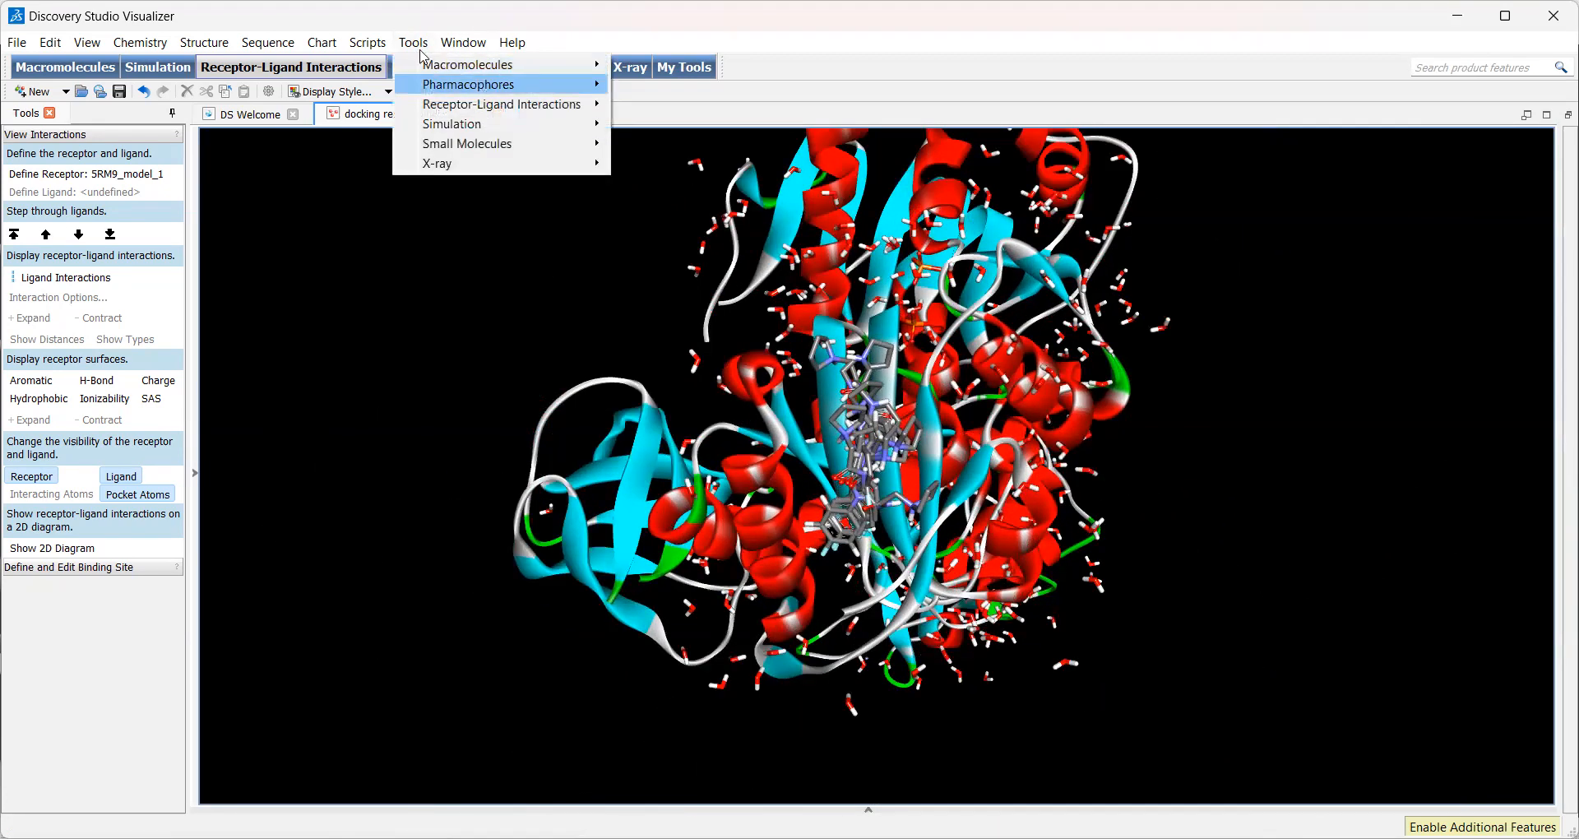
pyautogui.click(369, 42)
pyautogui.moveTo(396, 72)
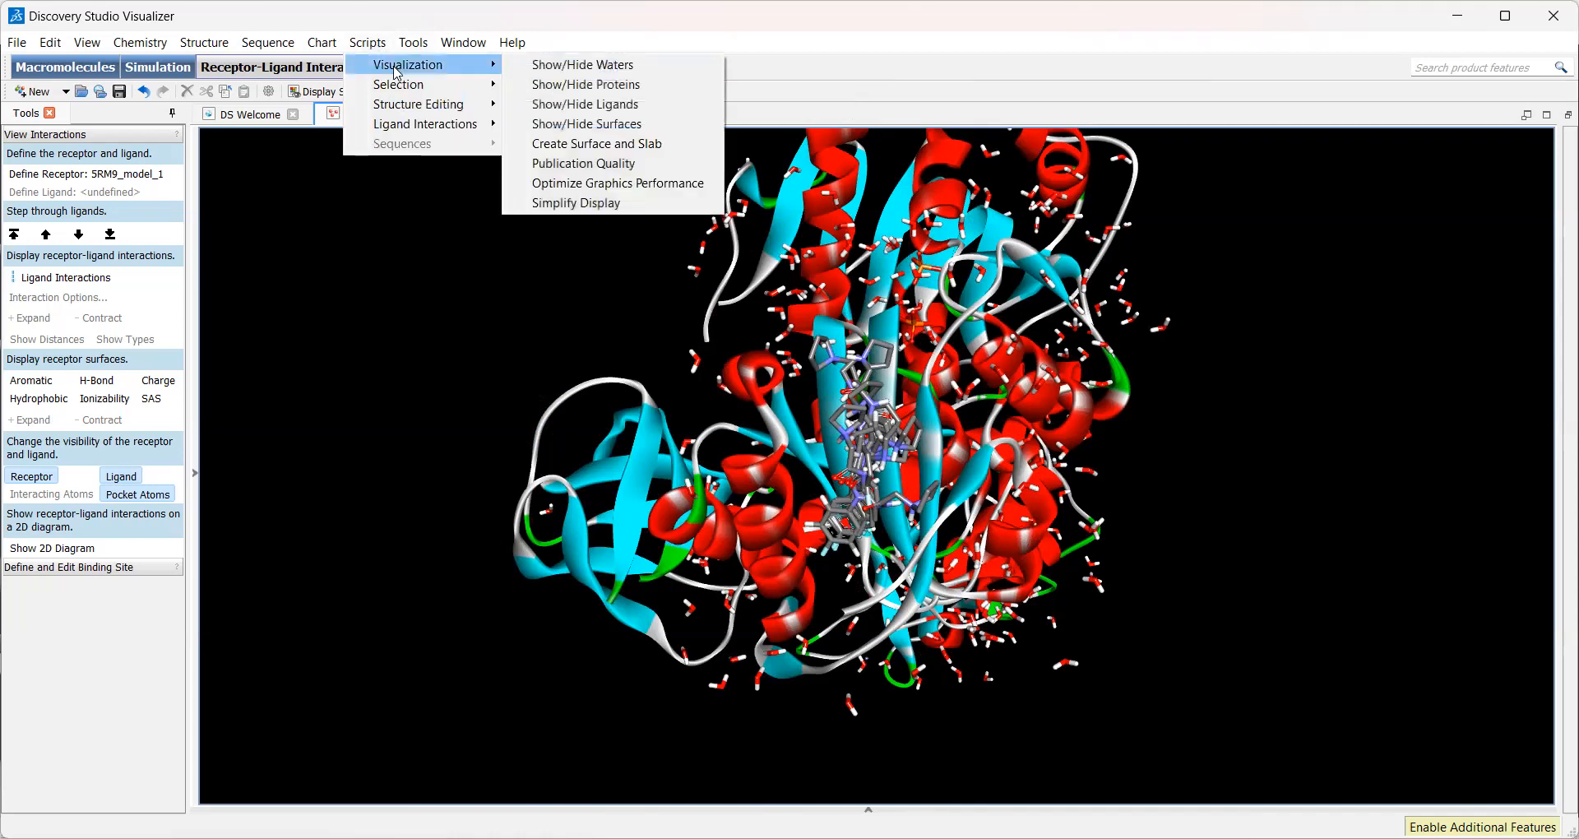
pyautogui.click(515, 65)
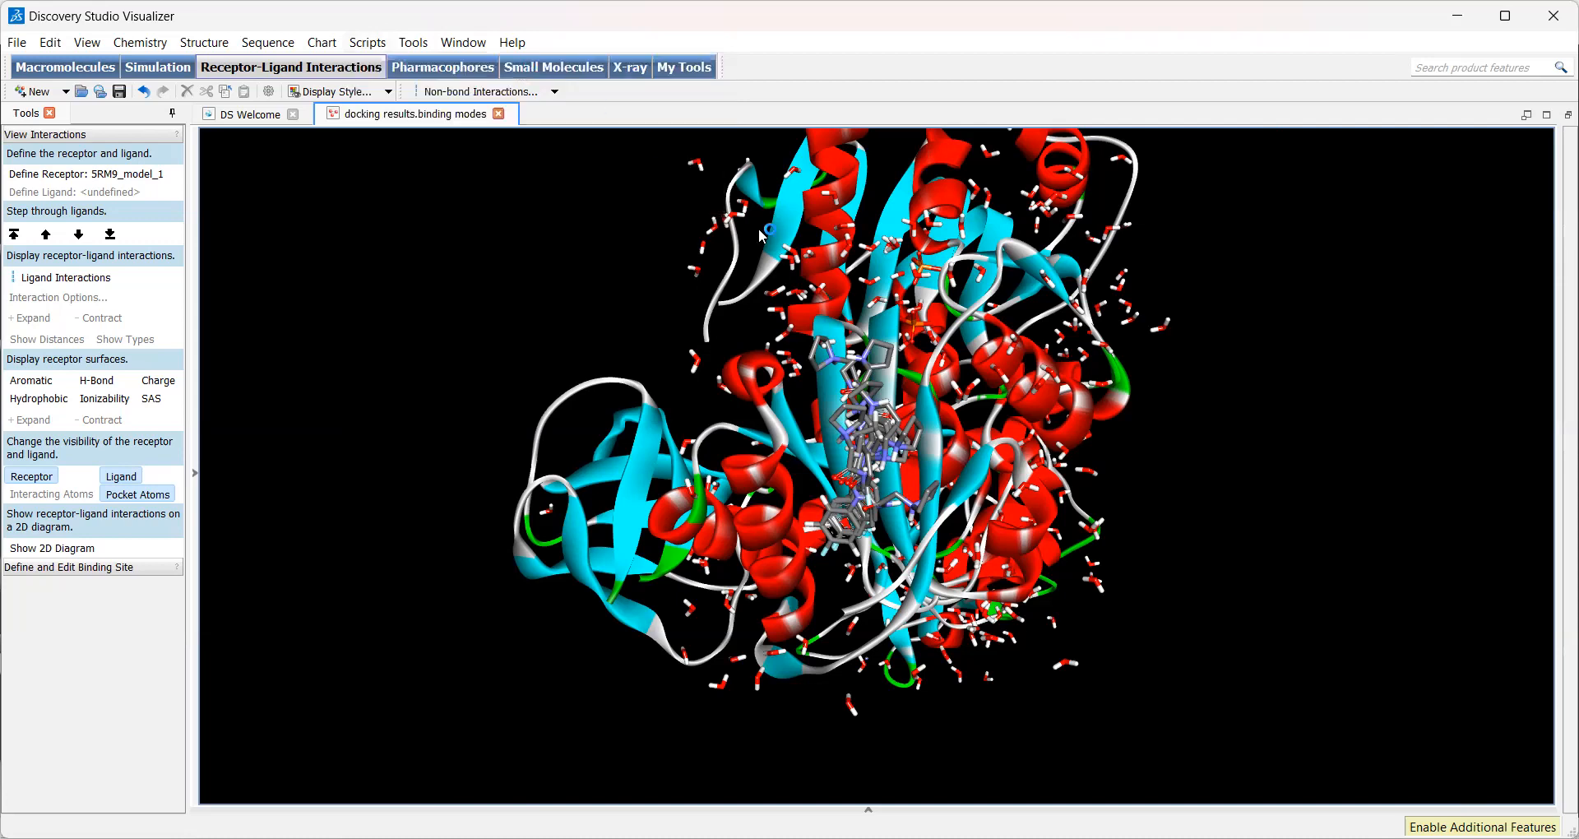
pyautogui.moveTo(909, 638); pyautogui.dragTo(966, 636, button='right')
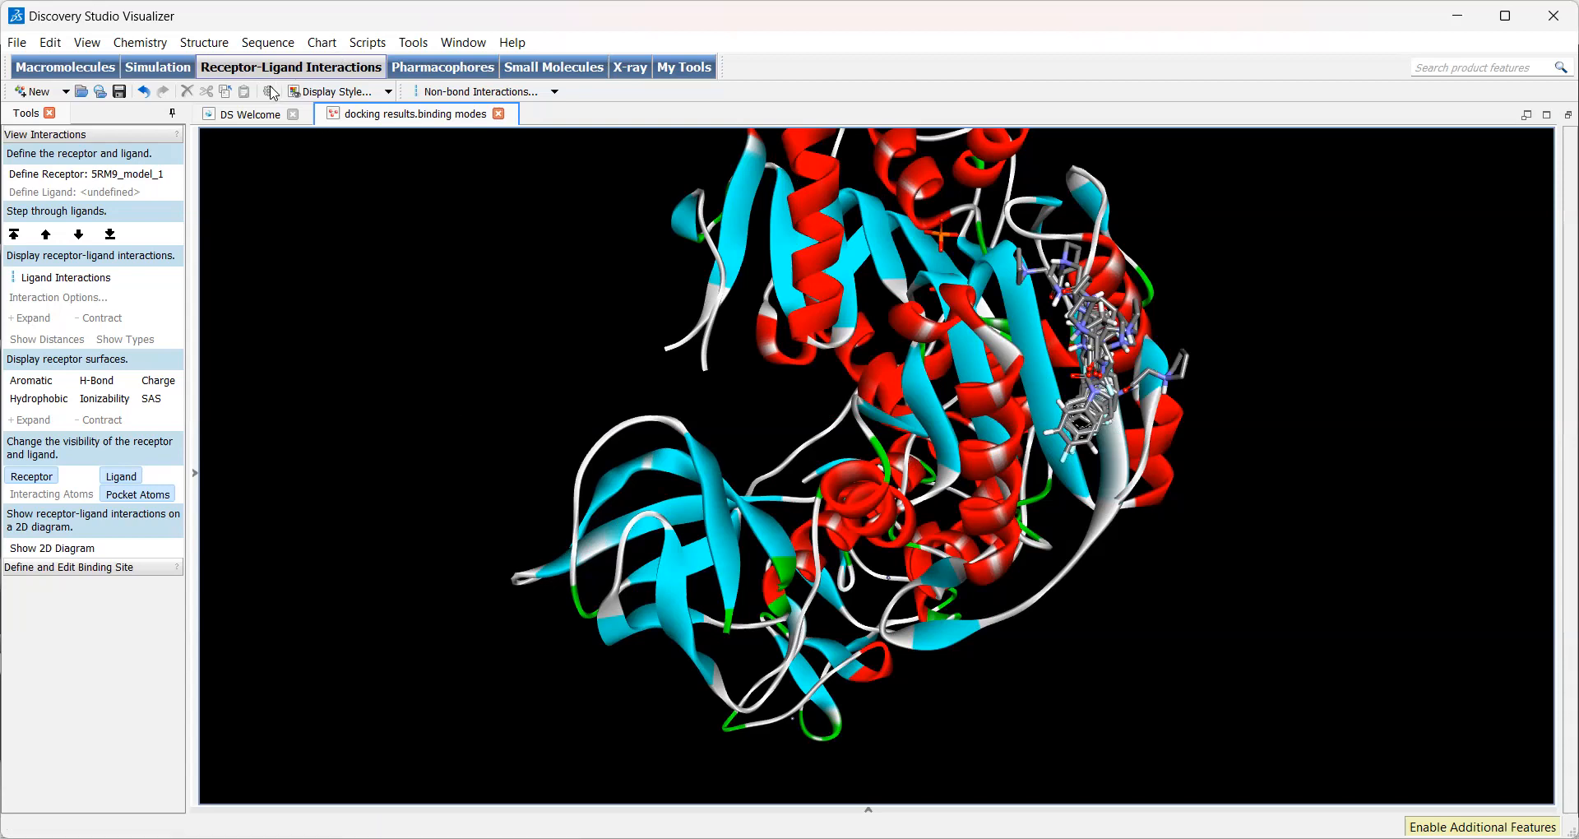
# Step forward through the docked ligands from 5RM9_model_2 to 5RM9_model_12 and examine where they sit on the receptor
pyautogui.click(919, 479)
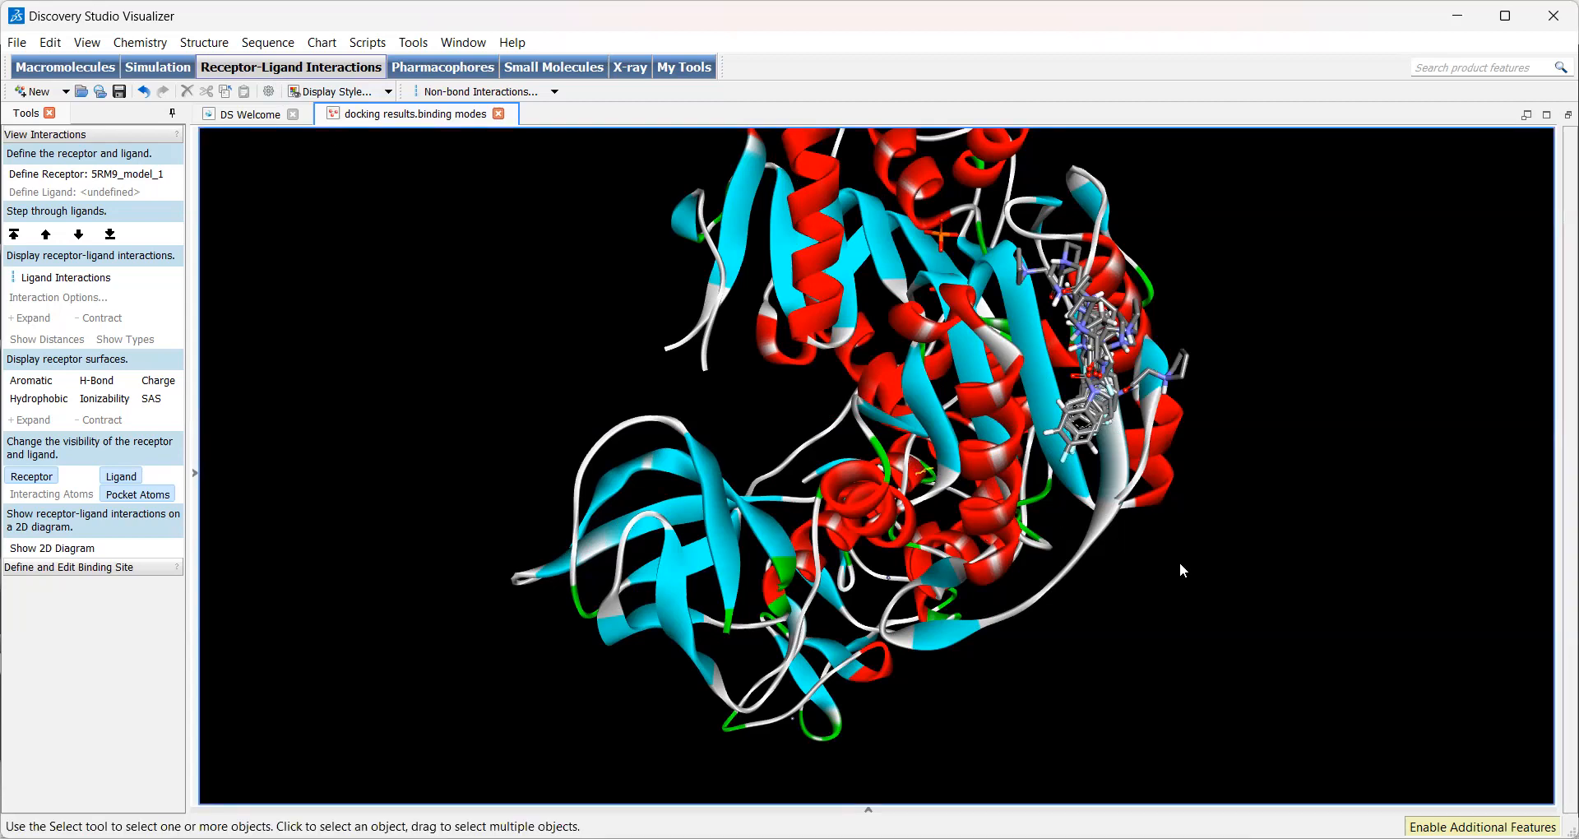
pyautogui.moveTo(1092, 497); pyautogui.dragTo(896, 547, button='right')
pyautogui.scroll(2, 911, 529)
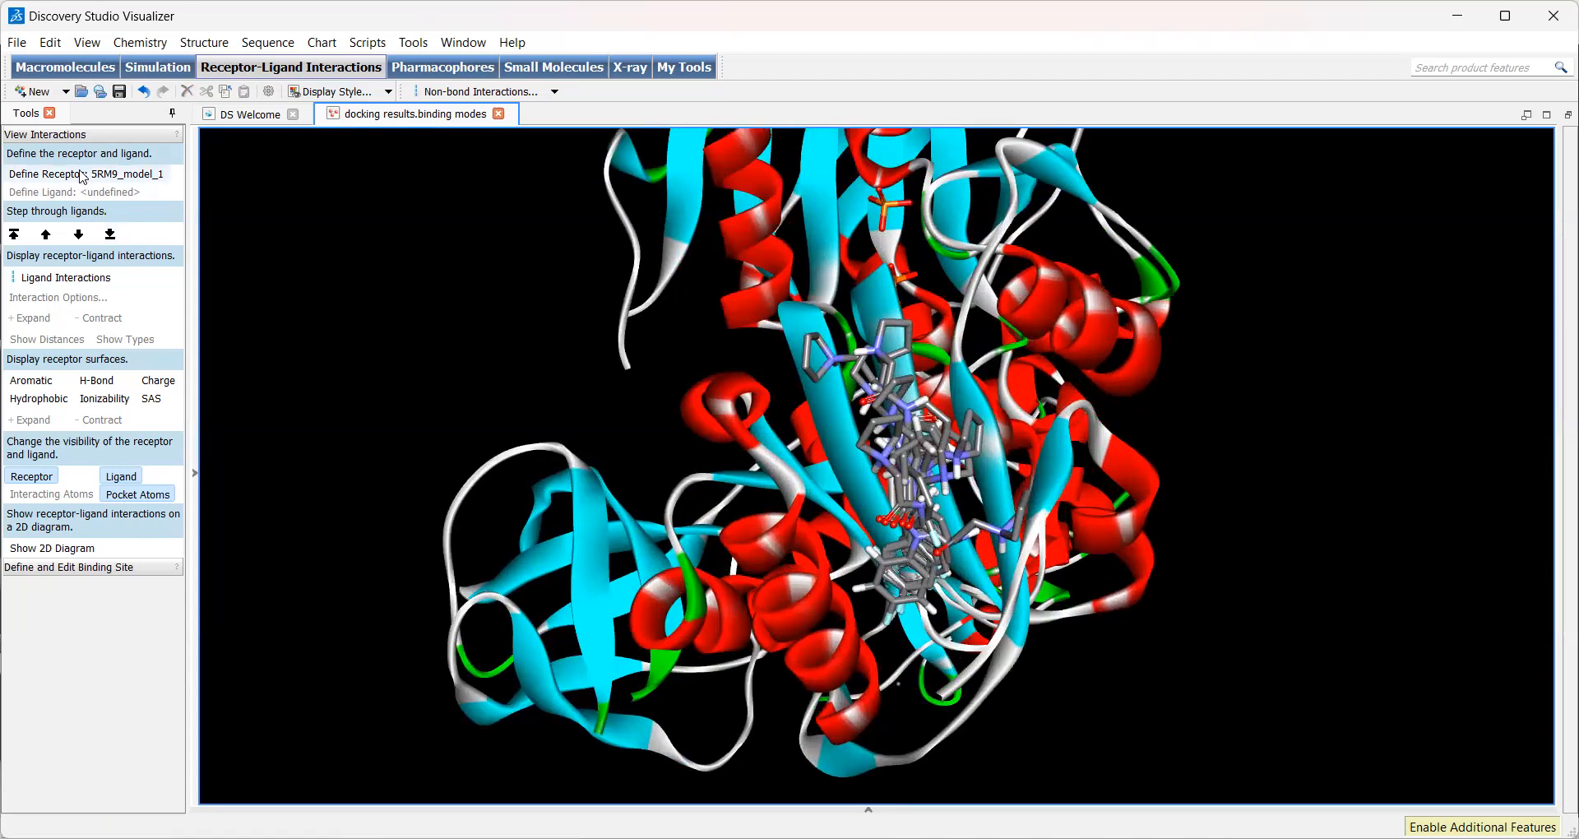
pyautogui.moveTo(718, 608); pyautogui.dragTo(724, 510, button='right')
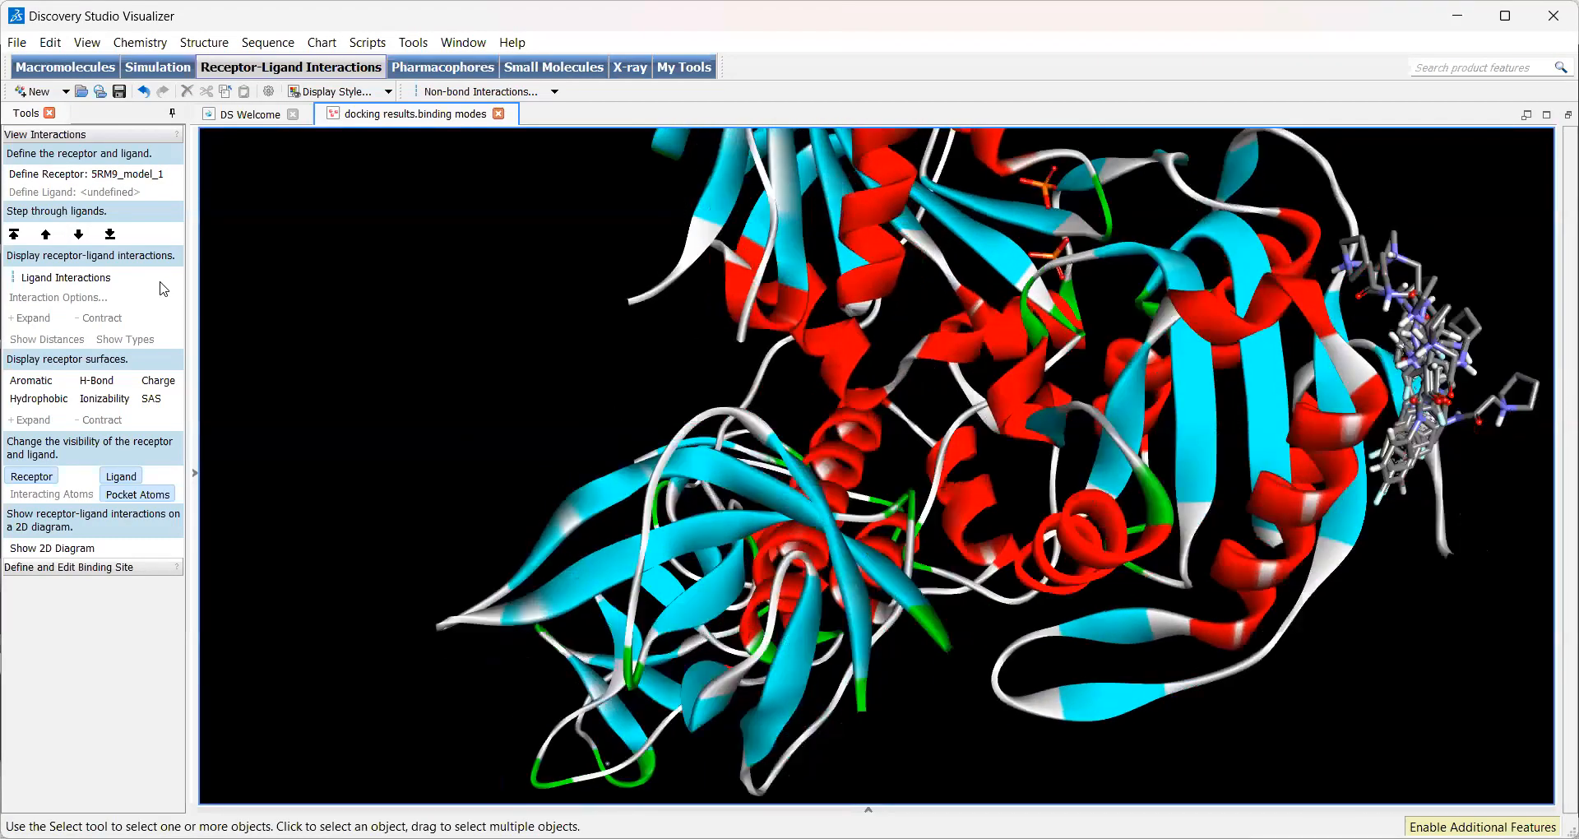
pyautogui.click(48, 234)
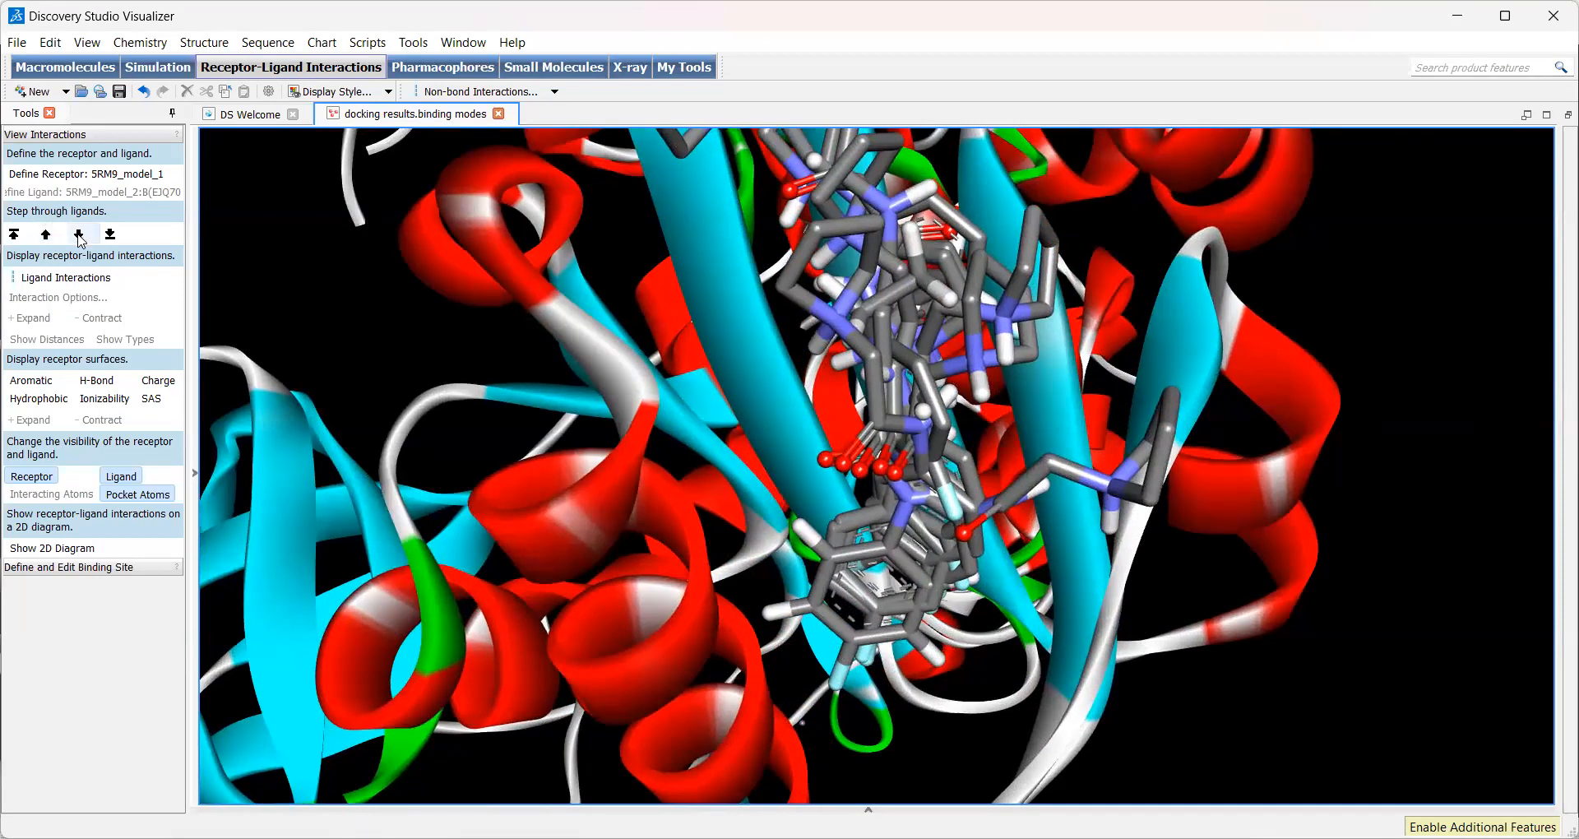
pyautogui.click(79, 235)
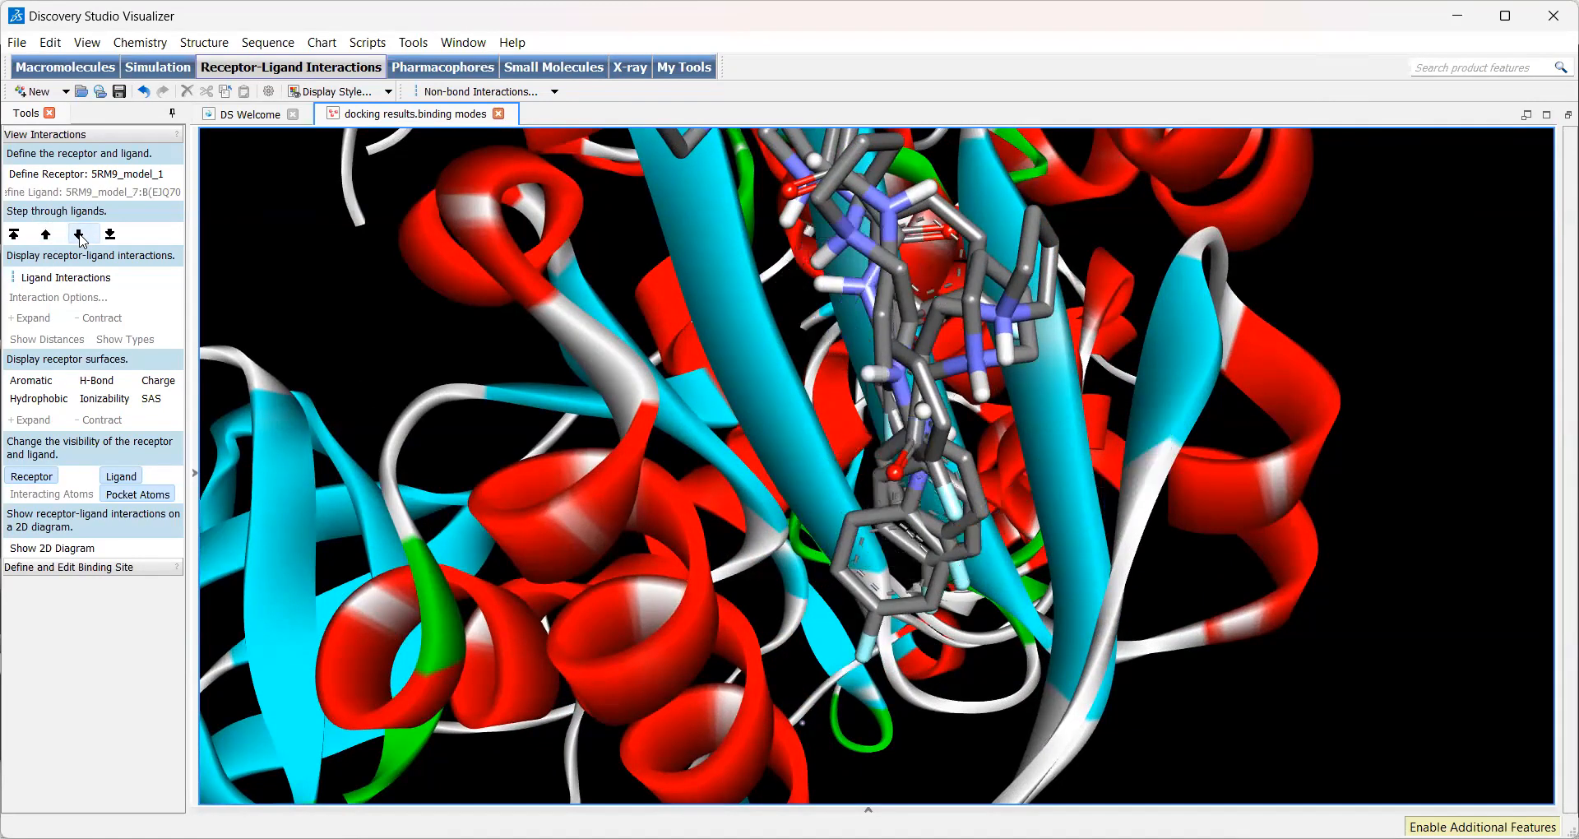
pyautogui.click(79, 236)
pyautogui.click(79, 235)
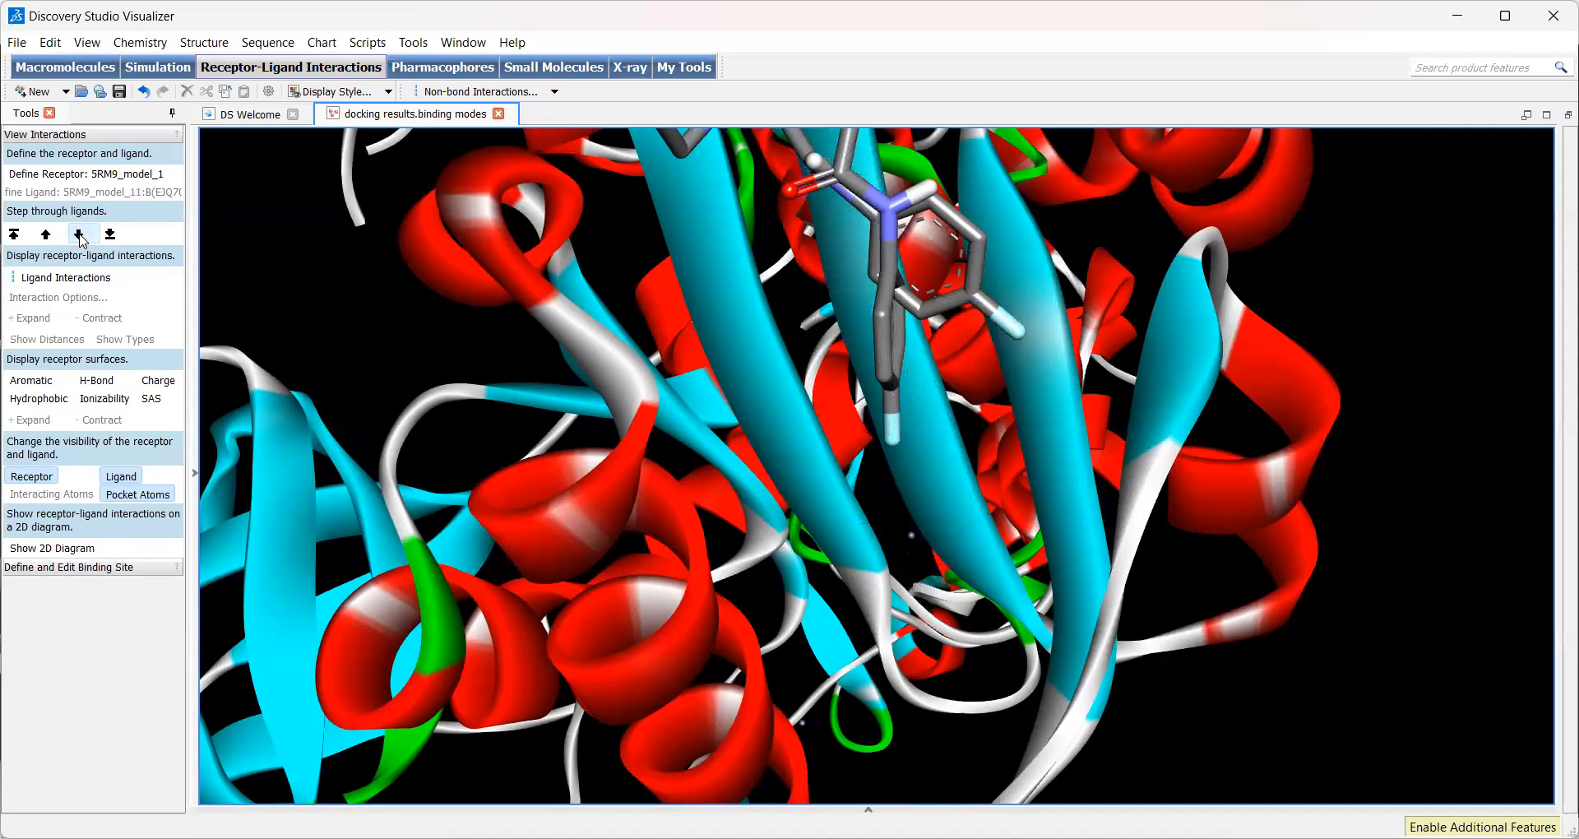
pyautogui.click(79, 235)
pyautogui.moveTo(860, 319); pyautogui.dragTo(873, 528, button='right')
pyautogui.moveTo(410, 523); pyautogui.dragTo(56, 249, button='right')
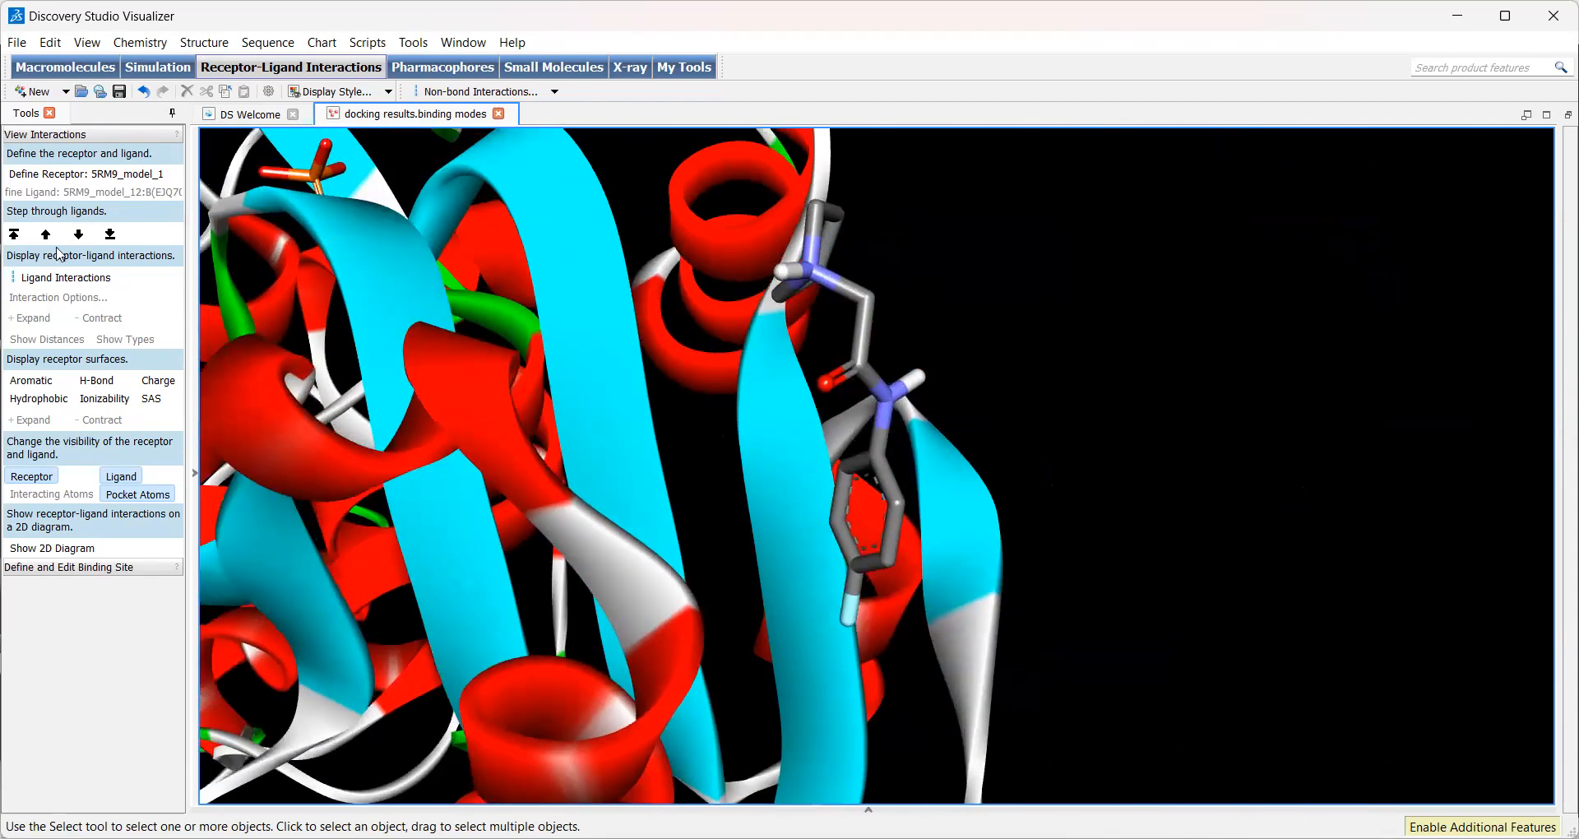
# Return to the first ligand pose, 5RM9_model_2, and step forward through all following poses to compare their placement
pyautogui.click(15, 234)
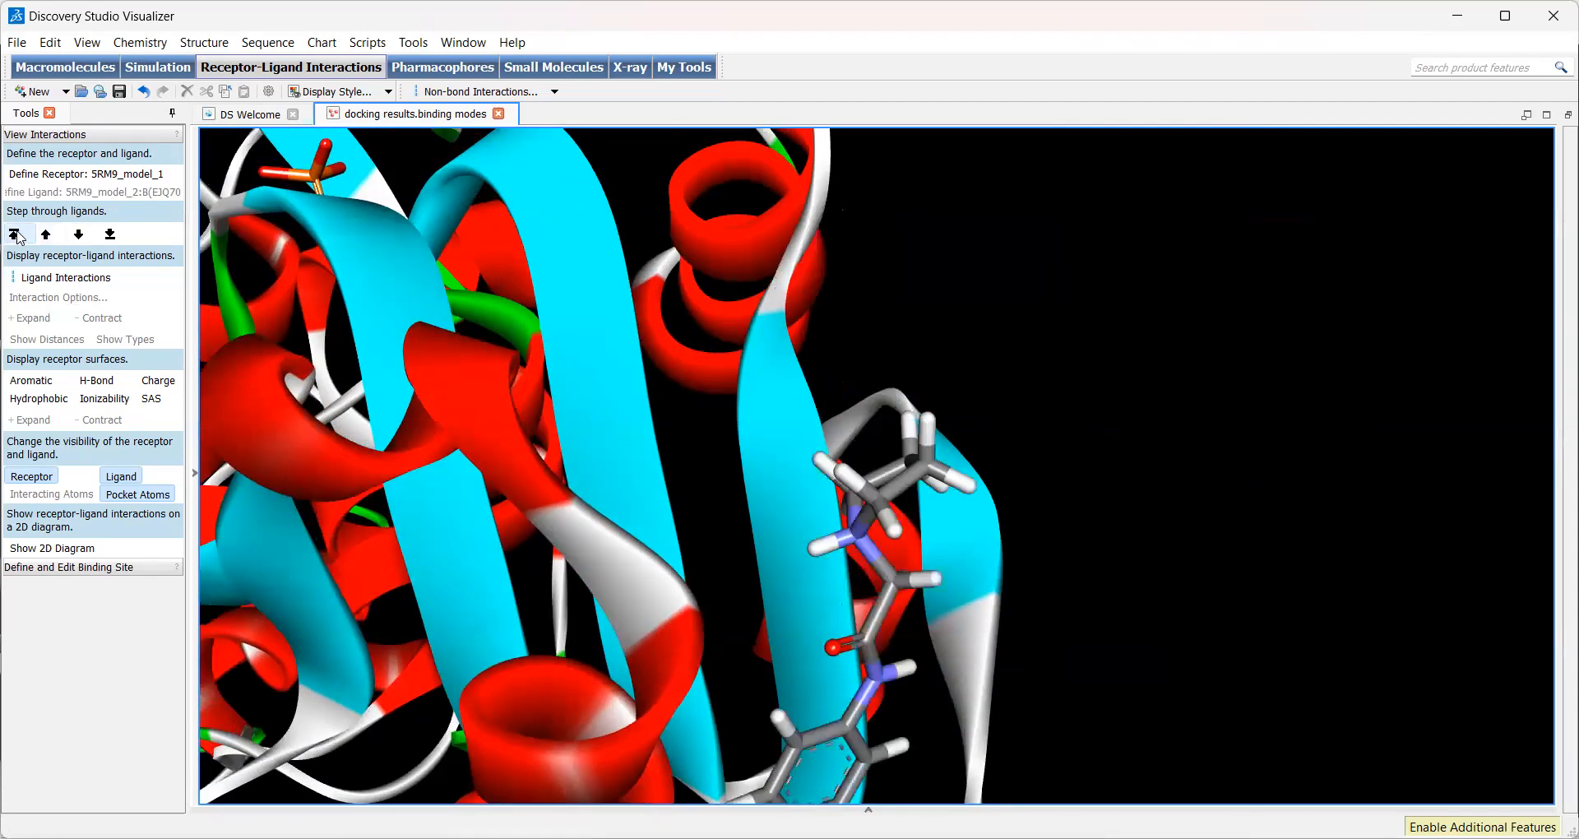
pyautogui.moveTo(605, 678); pyautogui.dragTo(552, 639, button='right')
pyautogui.scroll(-1, 324, 342)
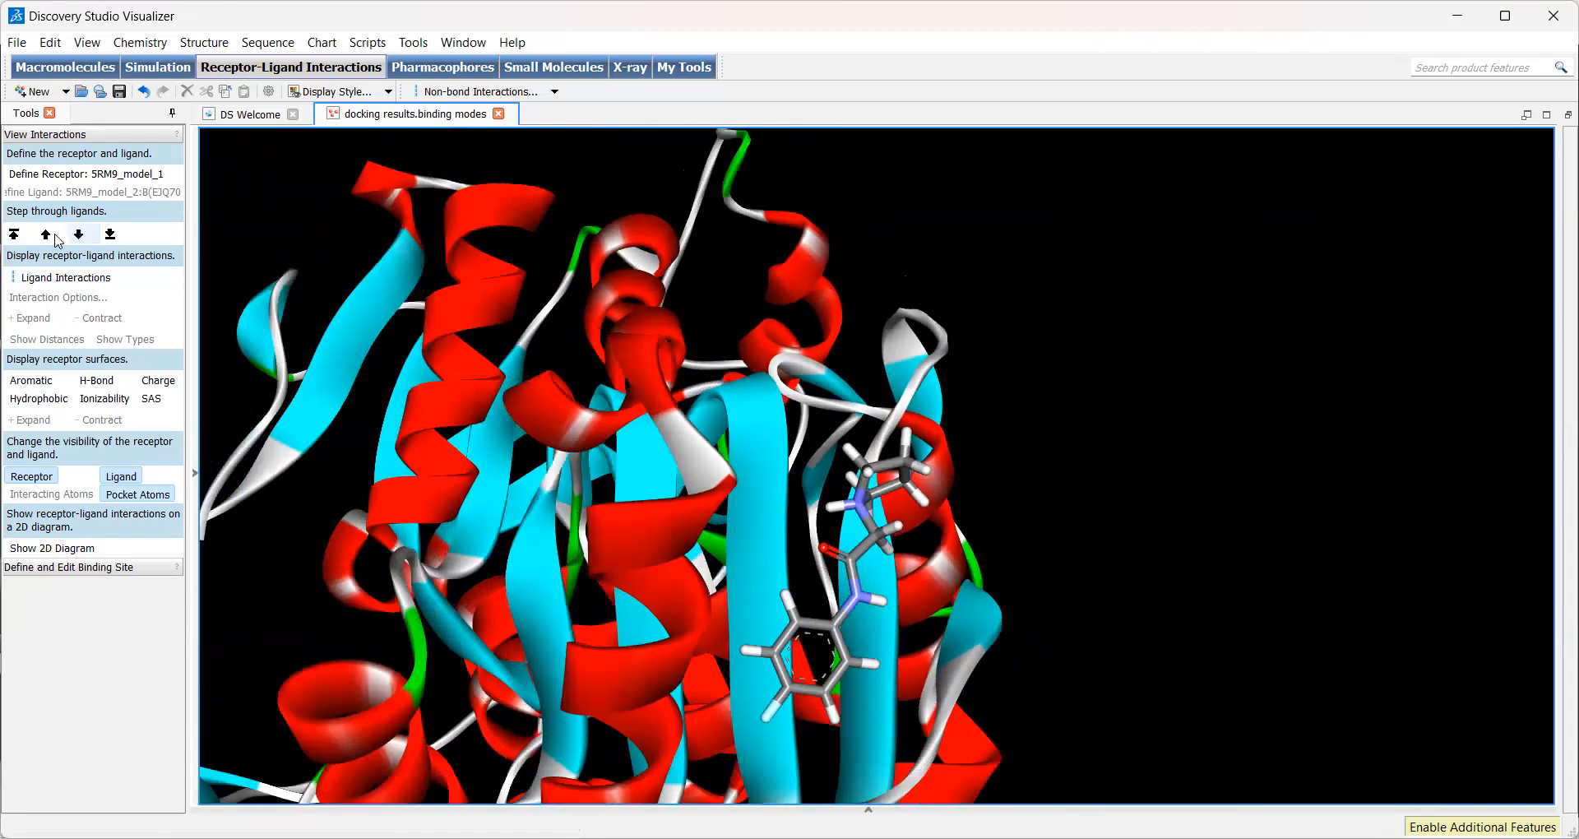
pyautogui.click(81, 234)
pyautogui.click(81, 234)
pyautogui.click(81, 234)
pyautogui.click(82, 235)
pyautogui.click(82, 235)
pyautogui.click(81, 234)
pyautogui.click(81, 234)
pyautogui.click(82, 234)
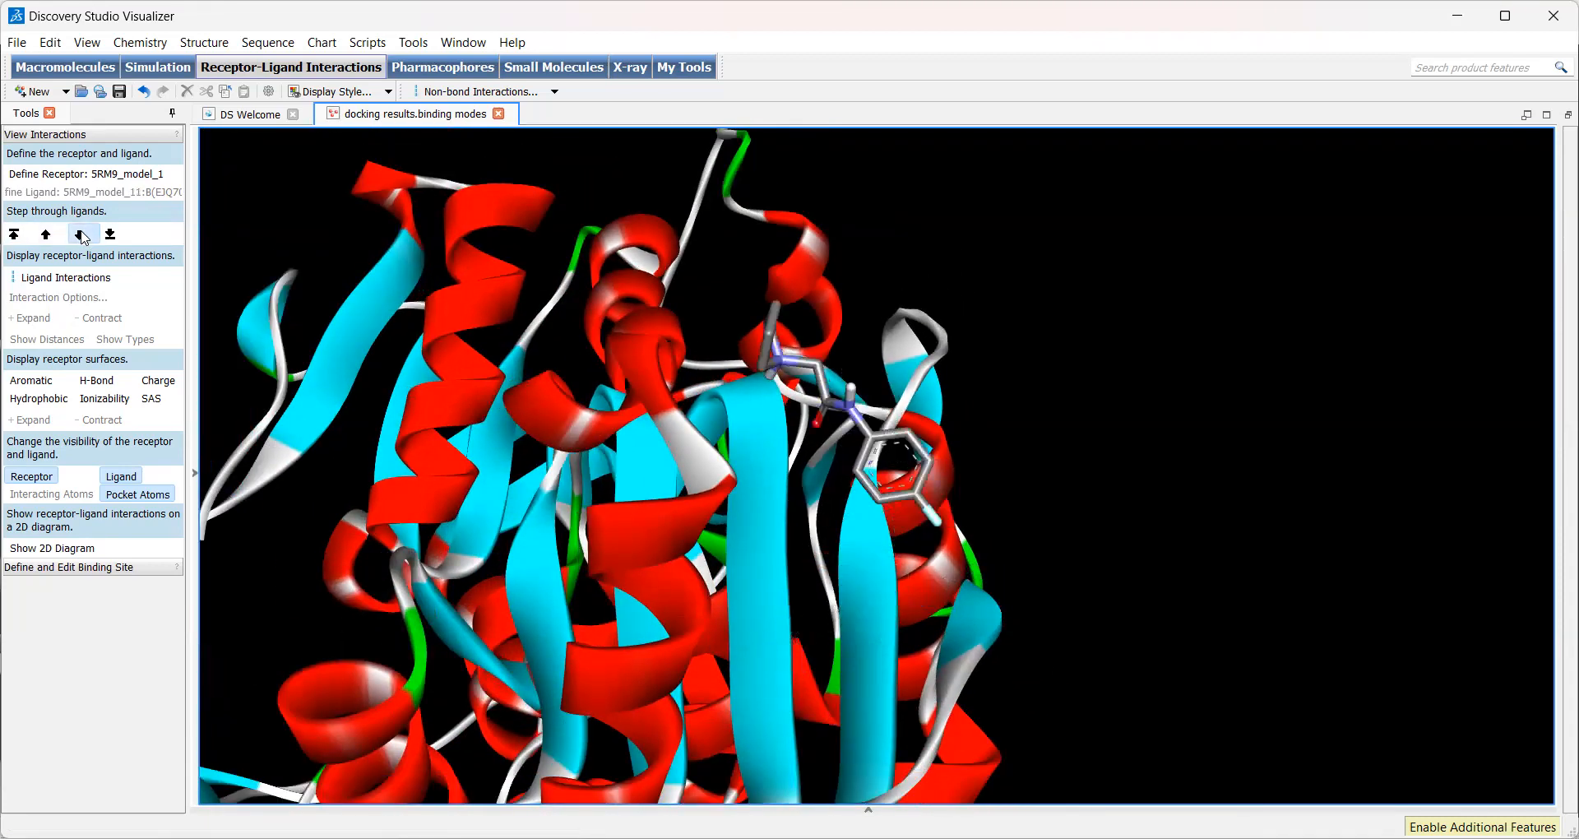
pyautogui.click(81, 234)
pyautogui.click(81, 234)
# Step back up through the poses until 5RM9_model_2 is the displayed ligand, viewing the binding region from another angle
pyautogui.moveTo(722, 528); pyautogui.dragTo(717, 658, button='right')
pyautogui.click(52, 234)
pyautogui.click(52, 234)
pyautogui.click(52, 234)
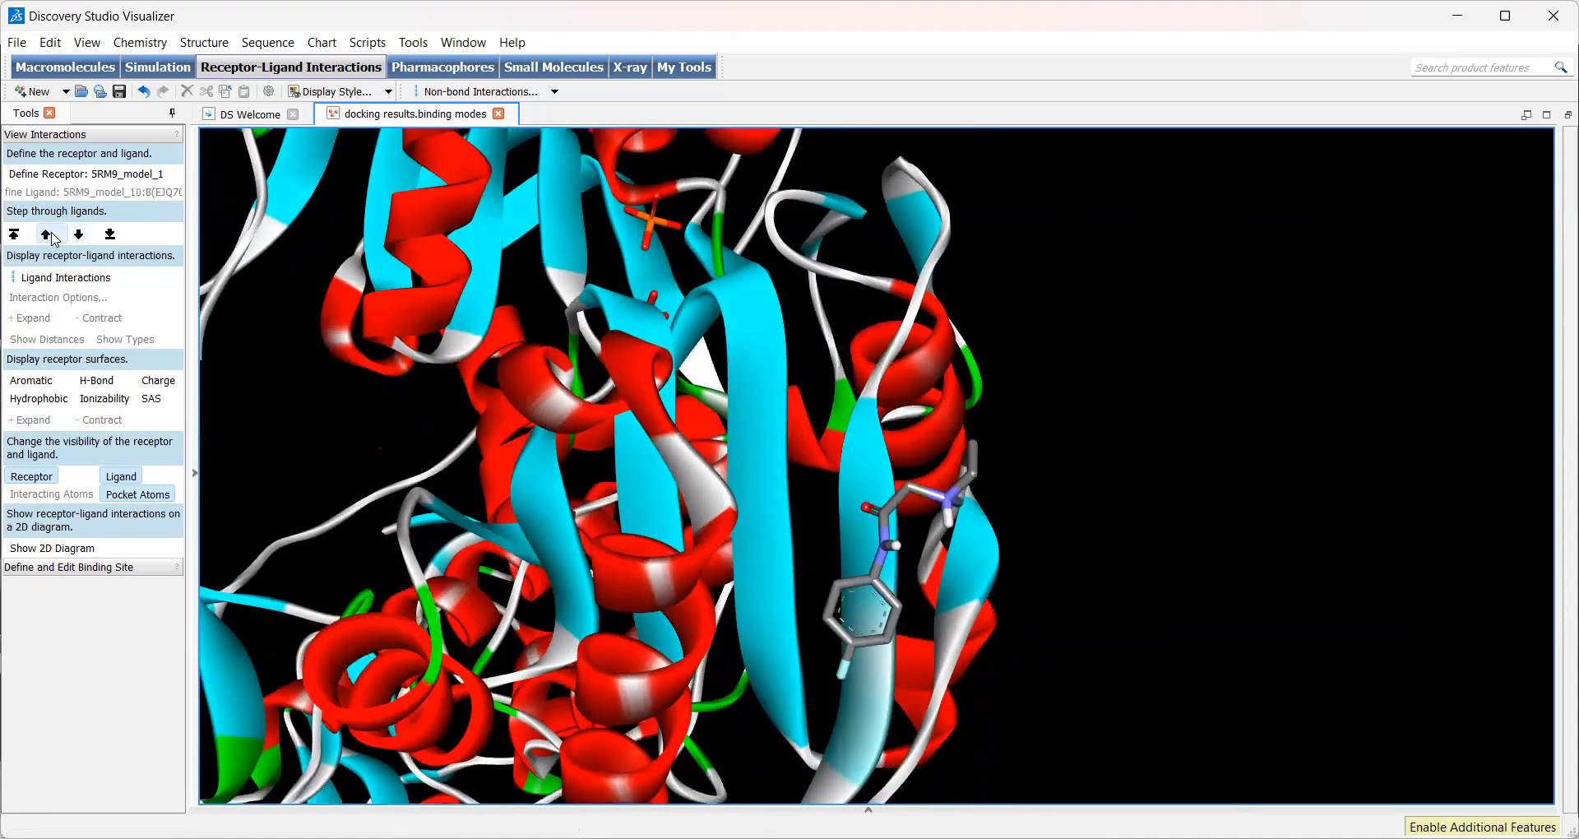
pyautogui.click(77, 235)
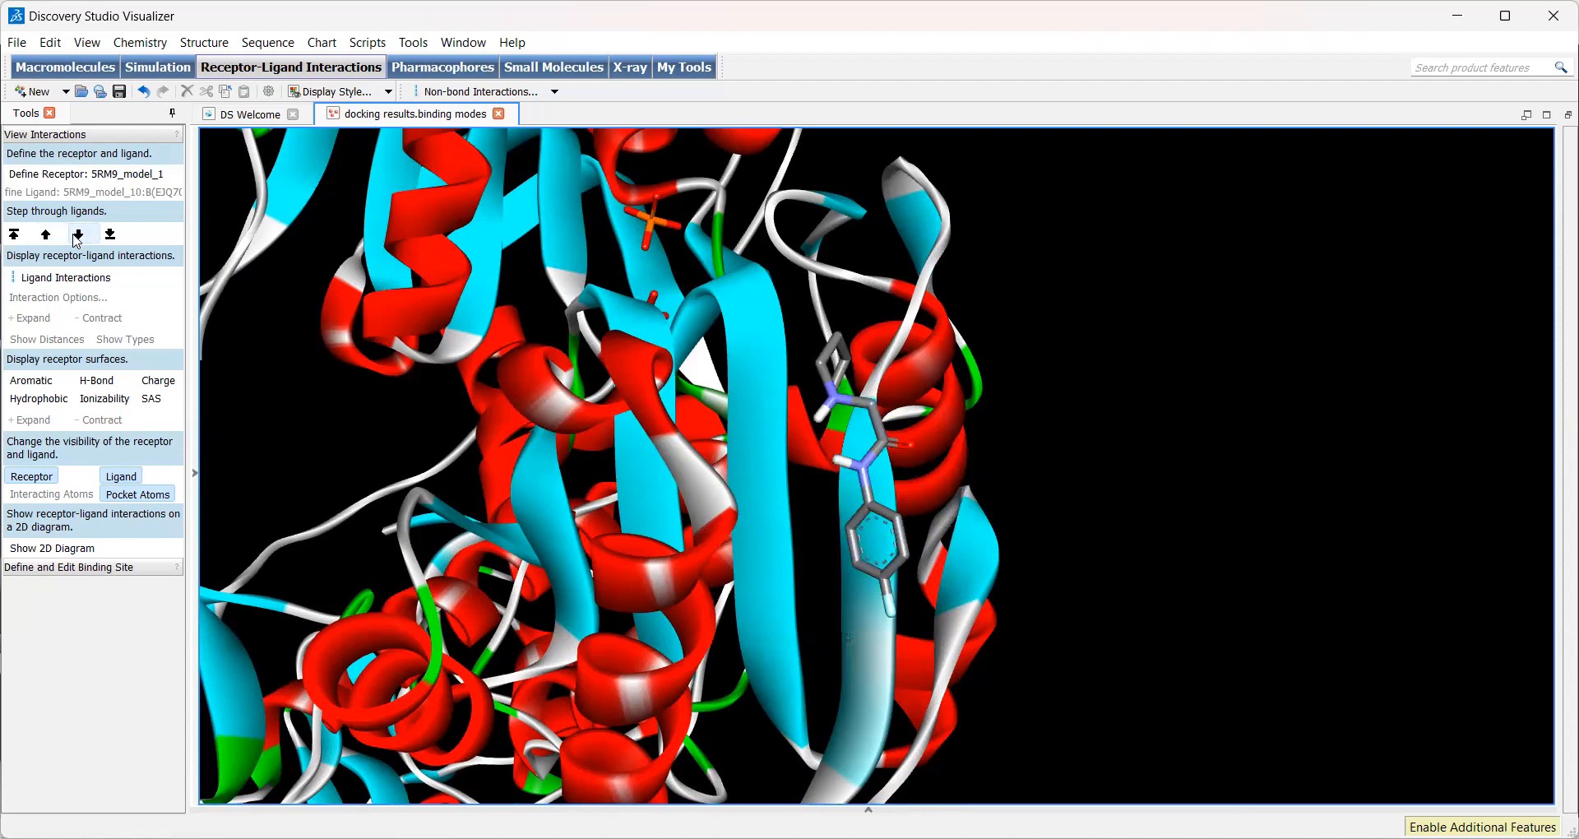
pyautogui.click(48, 233)
pyautogui.click(48, 234)
pyautogui.click(49, 233)
pyautogui.click(49, 234)
pyautogui.click(48, 235)
pyautogui.click(49, 235)
pyautogui.click(48, 234)
pyautogui.click(48, 235)
pyautogui.moveTo(686, 634); pyautogui.dragTo(1168, 834, button='right')
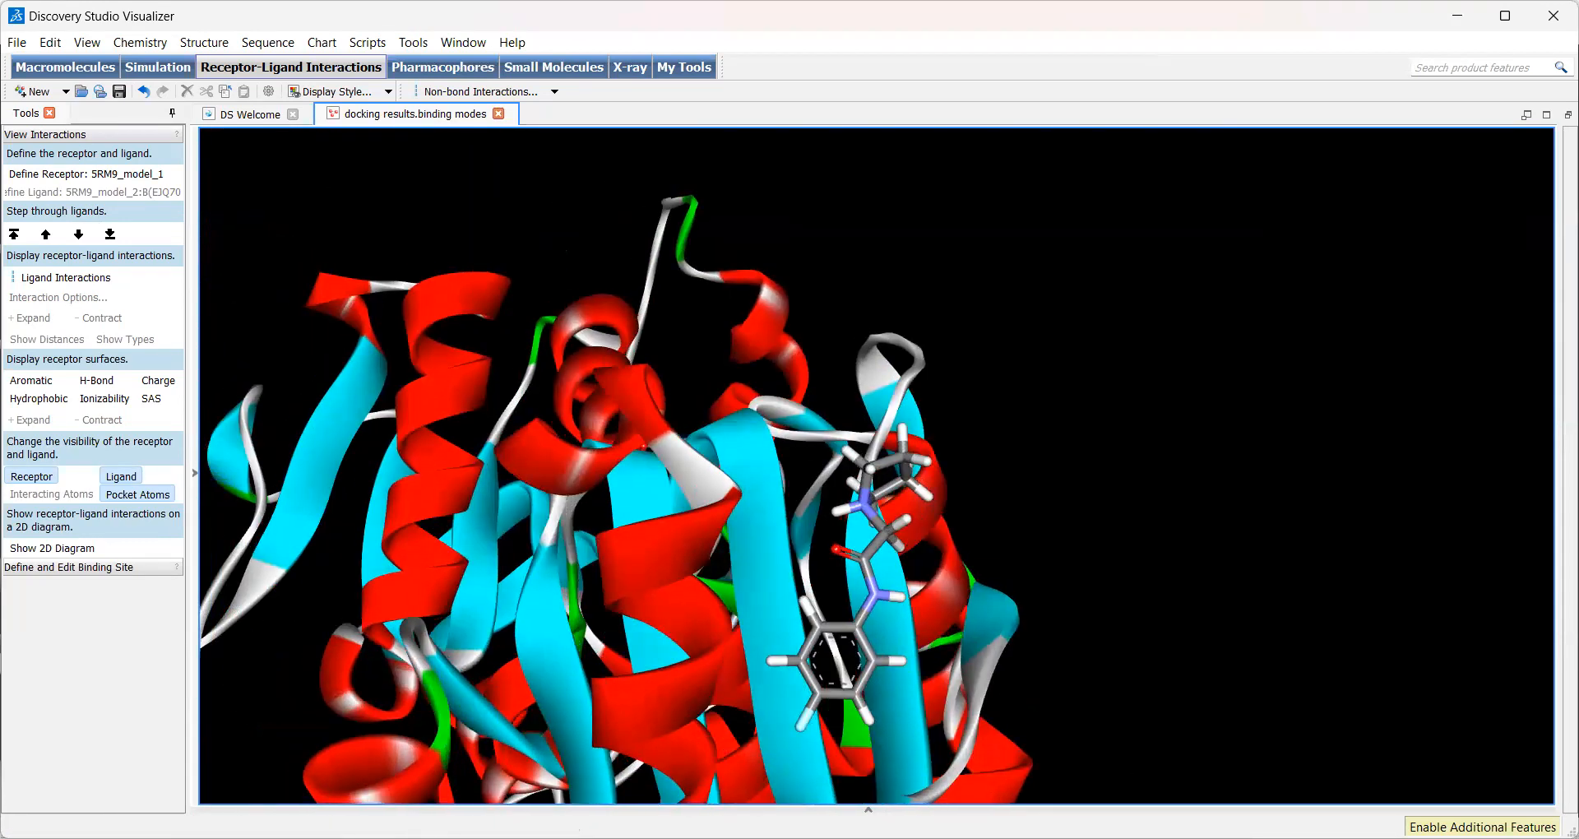
# Compare the 5RM9_model_3 pose with 5RM9_model_2, and examine the 5RM9_model_2 ligand in the receptor from several angles
pyautogui.click(77, 235)
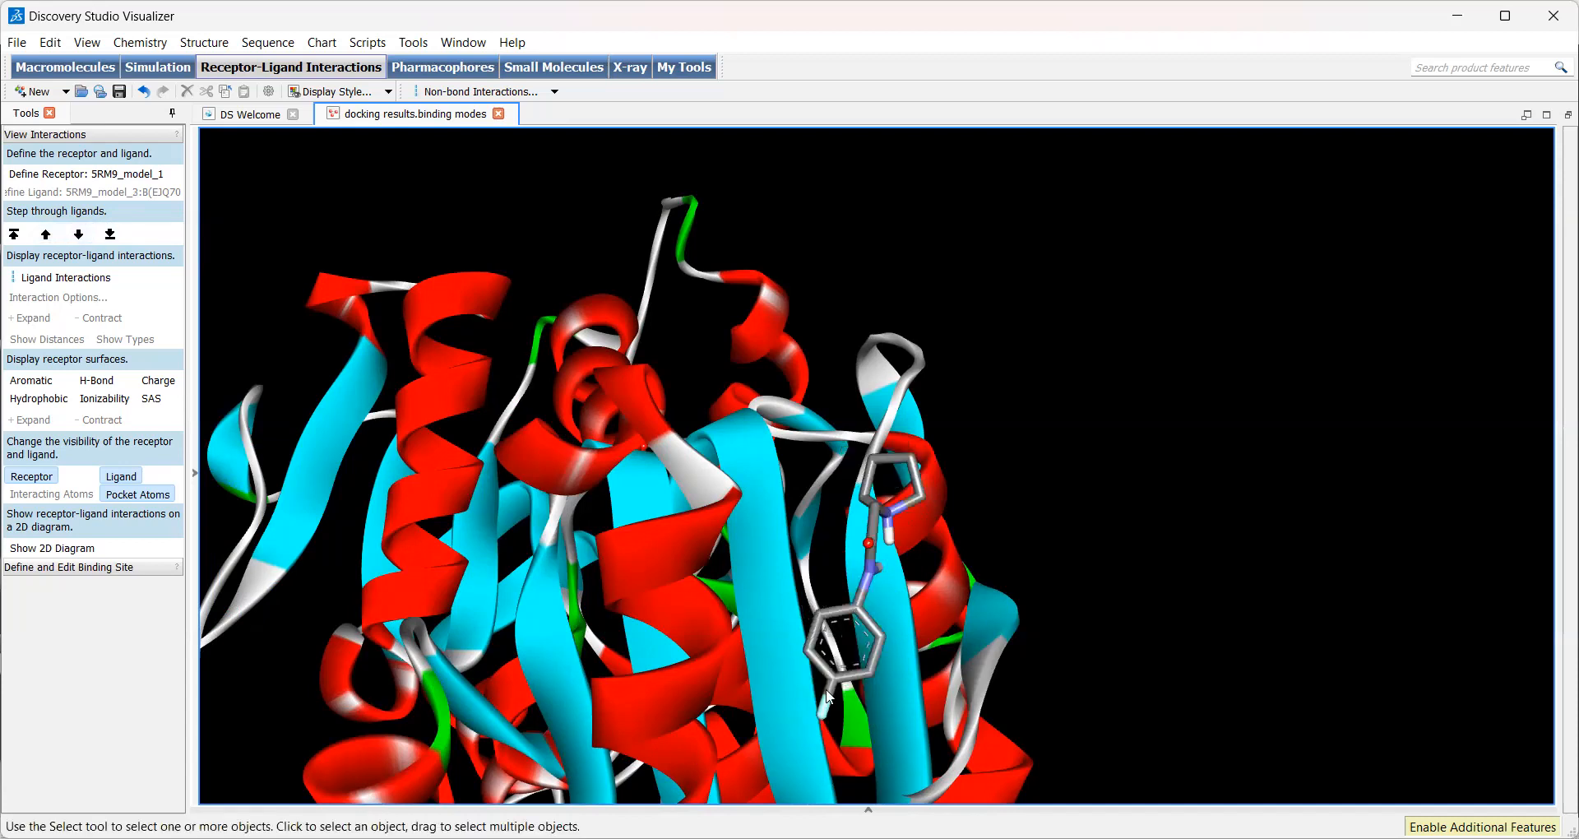
pyautogui.click(45, 234)
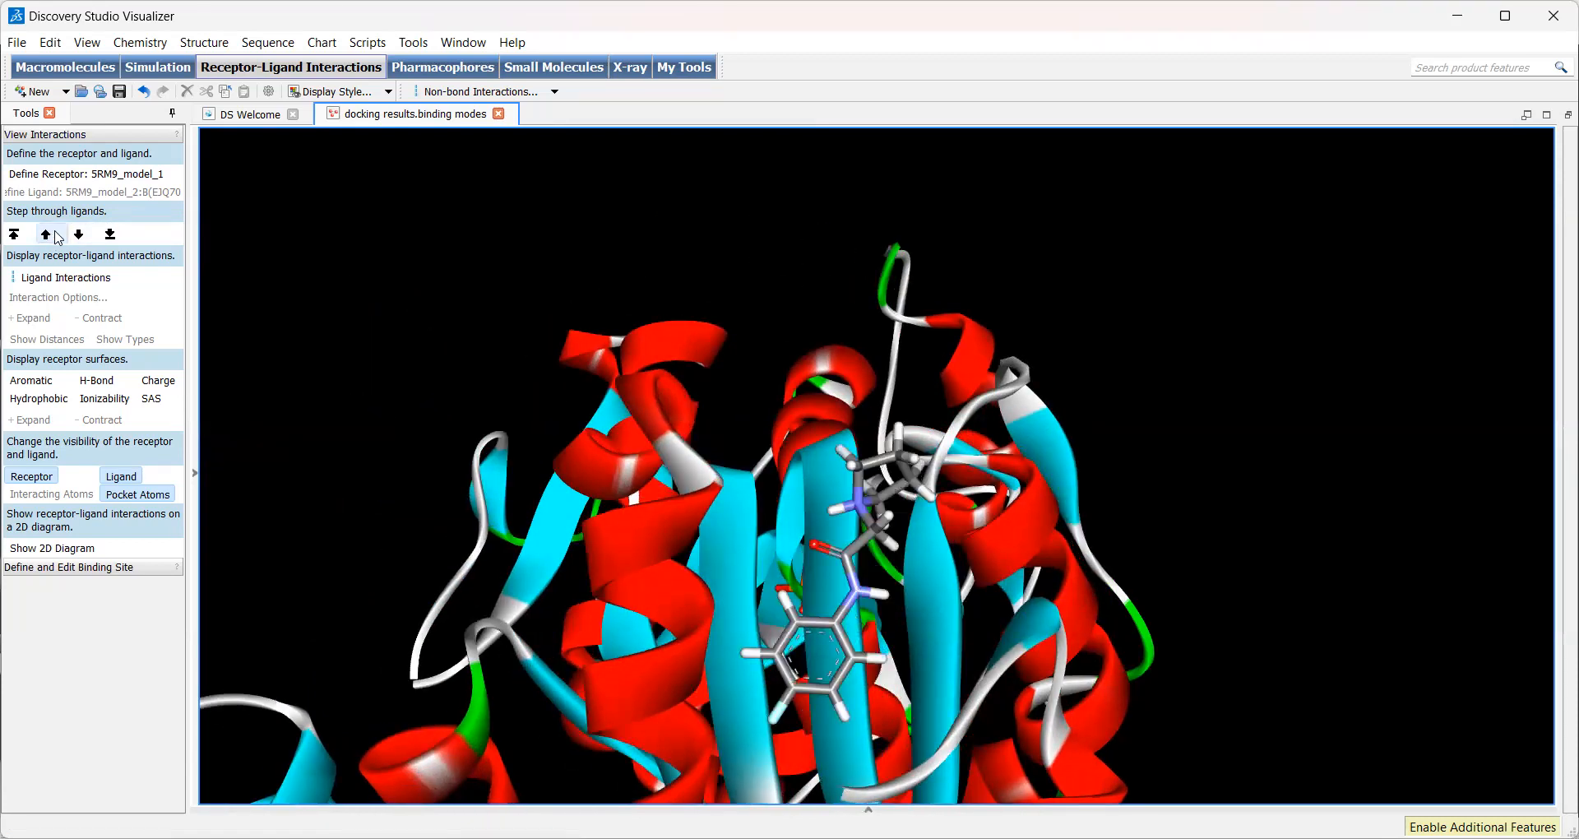
pyautogui.moveTo(991, 622); pyautogui.dragTo(950, 602, button='right')
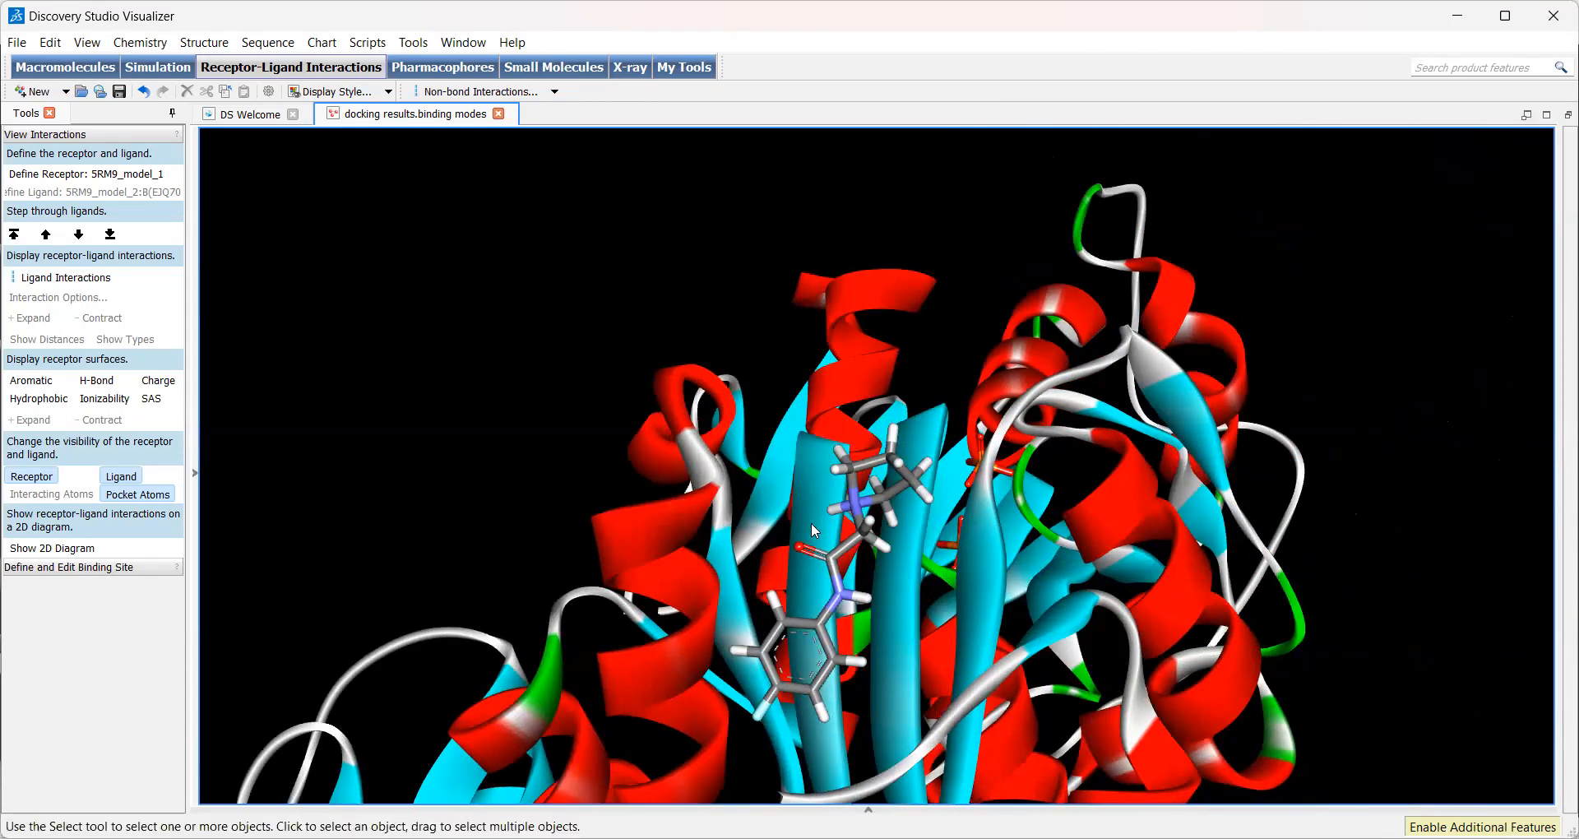
pyautogui.moveTo(793, 610); pyautogui.dragTo(896, 689, button='right')
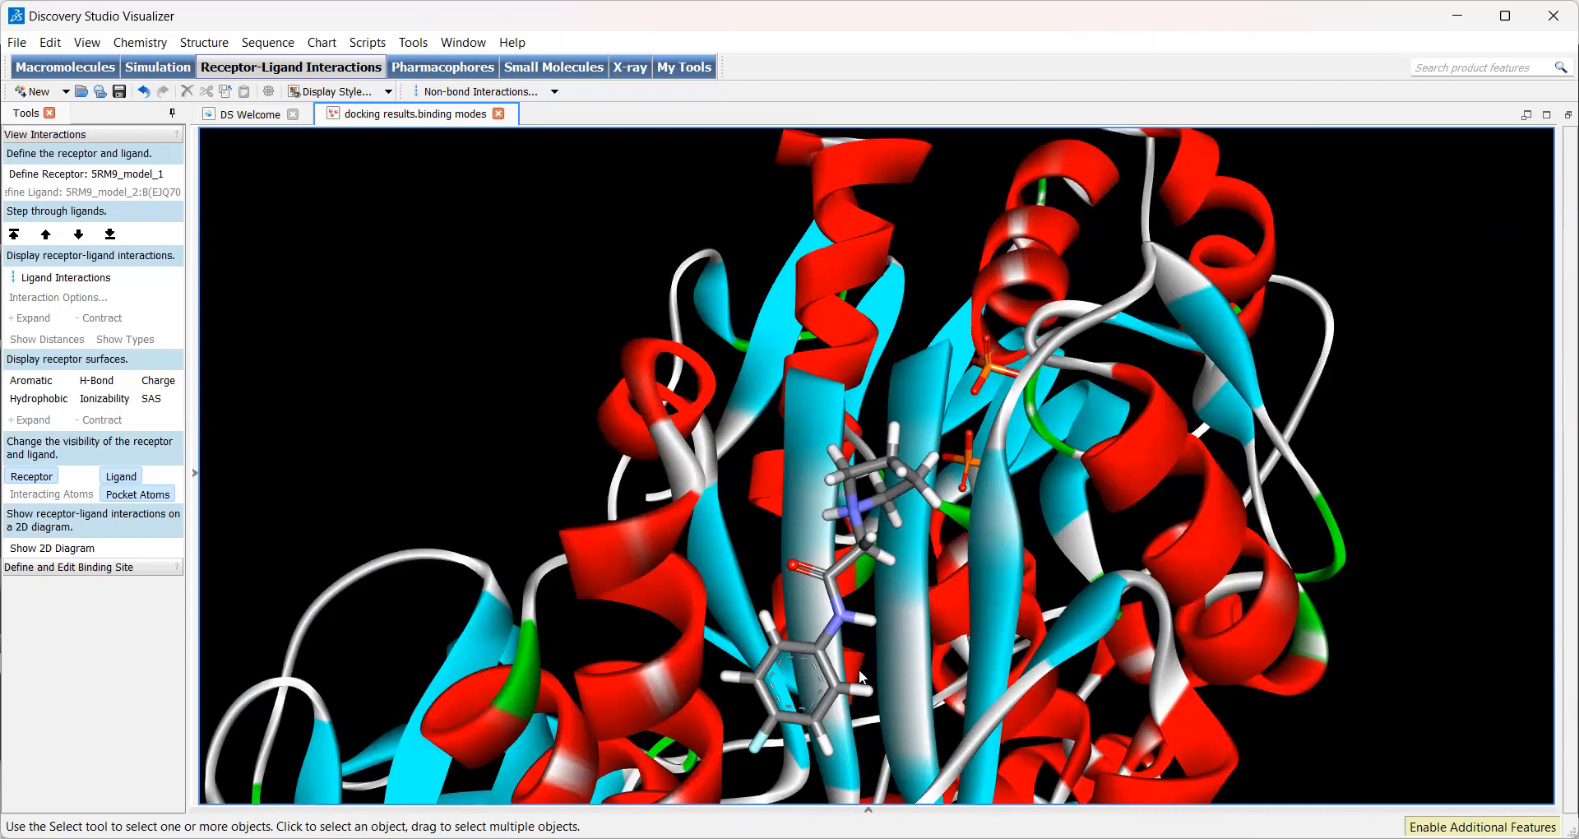
pyautogui.moveTo(929, 694)
pyautogui.mouseDown(button='right')
pyautogui.moveTo(944, 724)
pyautogui.moveTo(901, 692)
pyautogui.moveTo(954, 676)
pyautogui.moveTo(916, 674)
pyautogui.mouseUp(button='right')
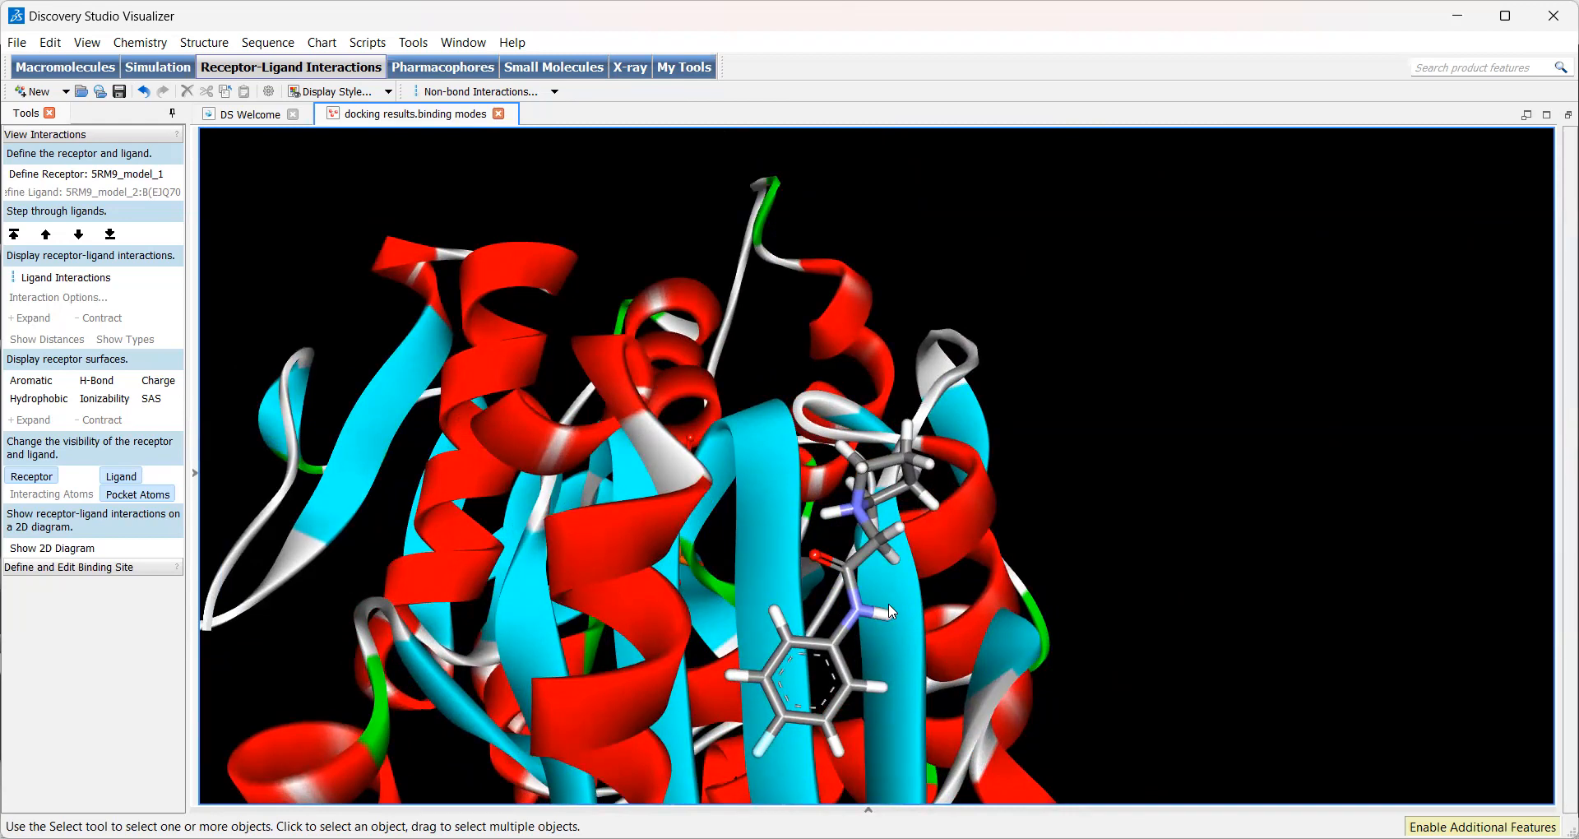
pyautogui.moveTo(771, 674); pyautogui.dragTo(747, 714, button='right')
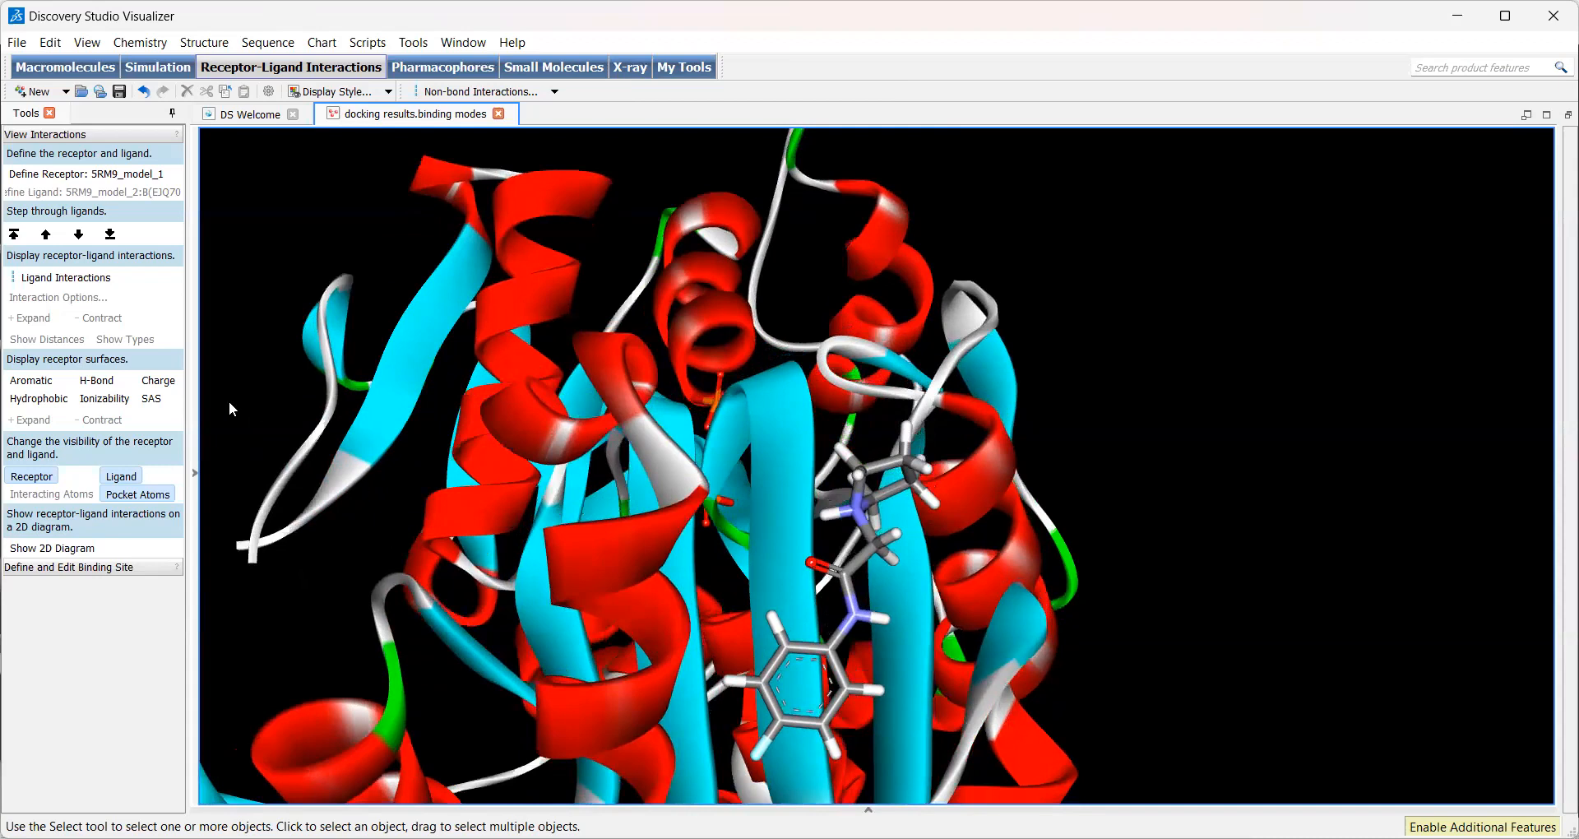
# Display the receptor-ligand interactions of 5RM9_model_2 and center the interacting residues for inspection from several angles
pyautogui.click(65, 278)
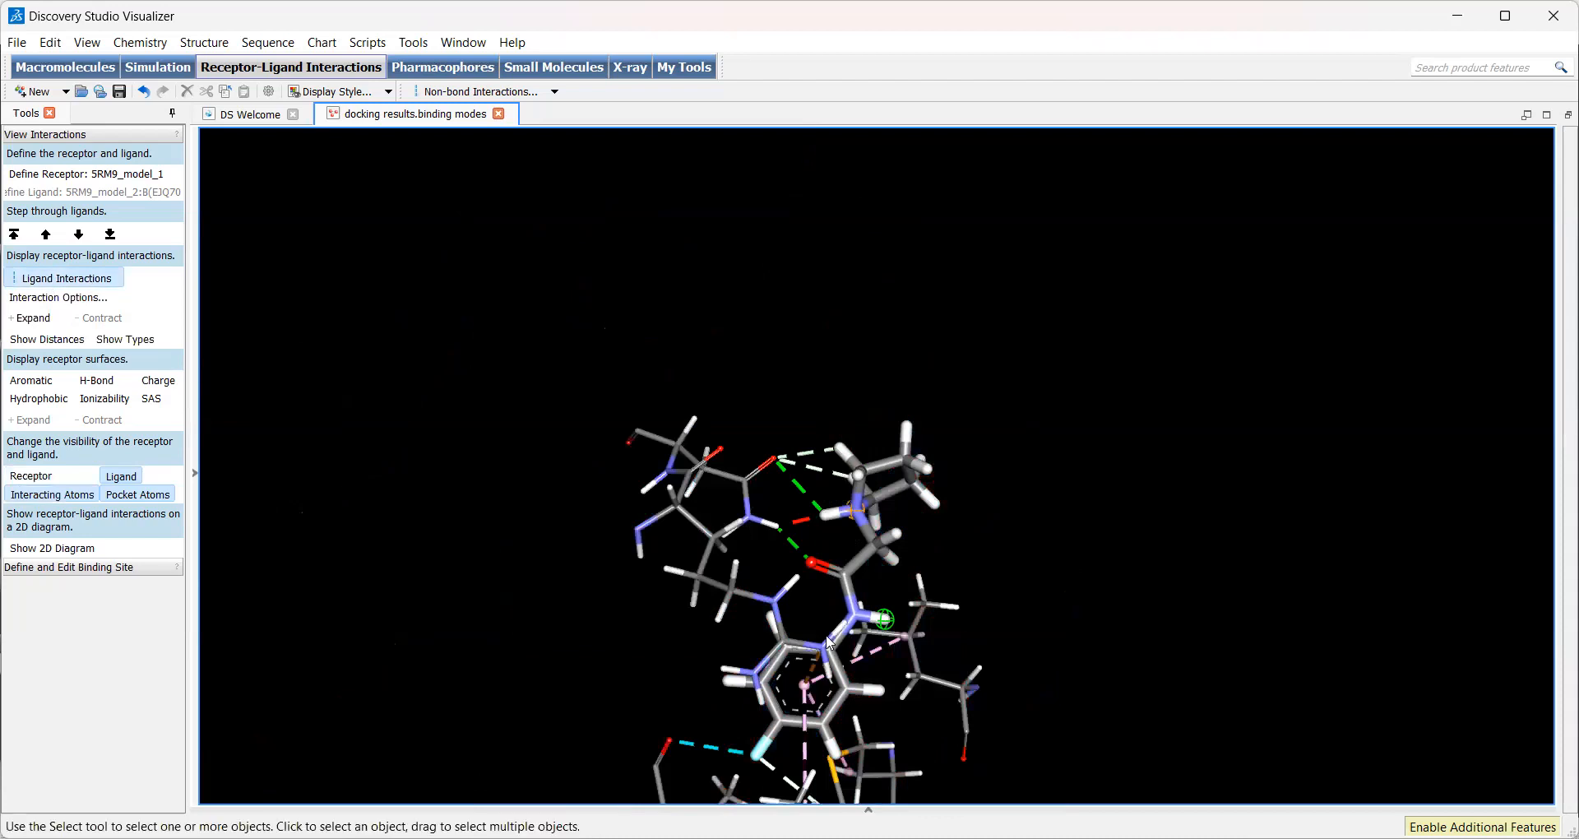
pyautogui.moveTo(1079, 555); pyautogui.dragTo(969, 695, button='right')
pyautogui.moveTo(897, 732); pyautogui.dragTo(899, 635, button='middle')
pyautogui.moveTo(899, 634); pyautogui.dragTo(917, 608, button='right')
pyautogui.moveTo(971, 662); pyautogui.dragTo(884, 663, button='right')
pyautogui.moveTo(978, 669)
pyautogui.mouseDown(button='right')
pyautogui.moveTo(949, 653)
pyautogui.moveTo(1000, 669)
pyautogui.mouseUp(button='right')
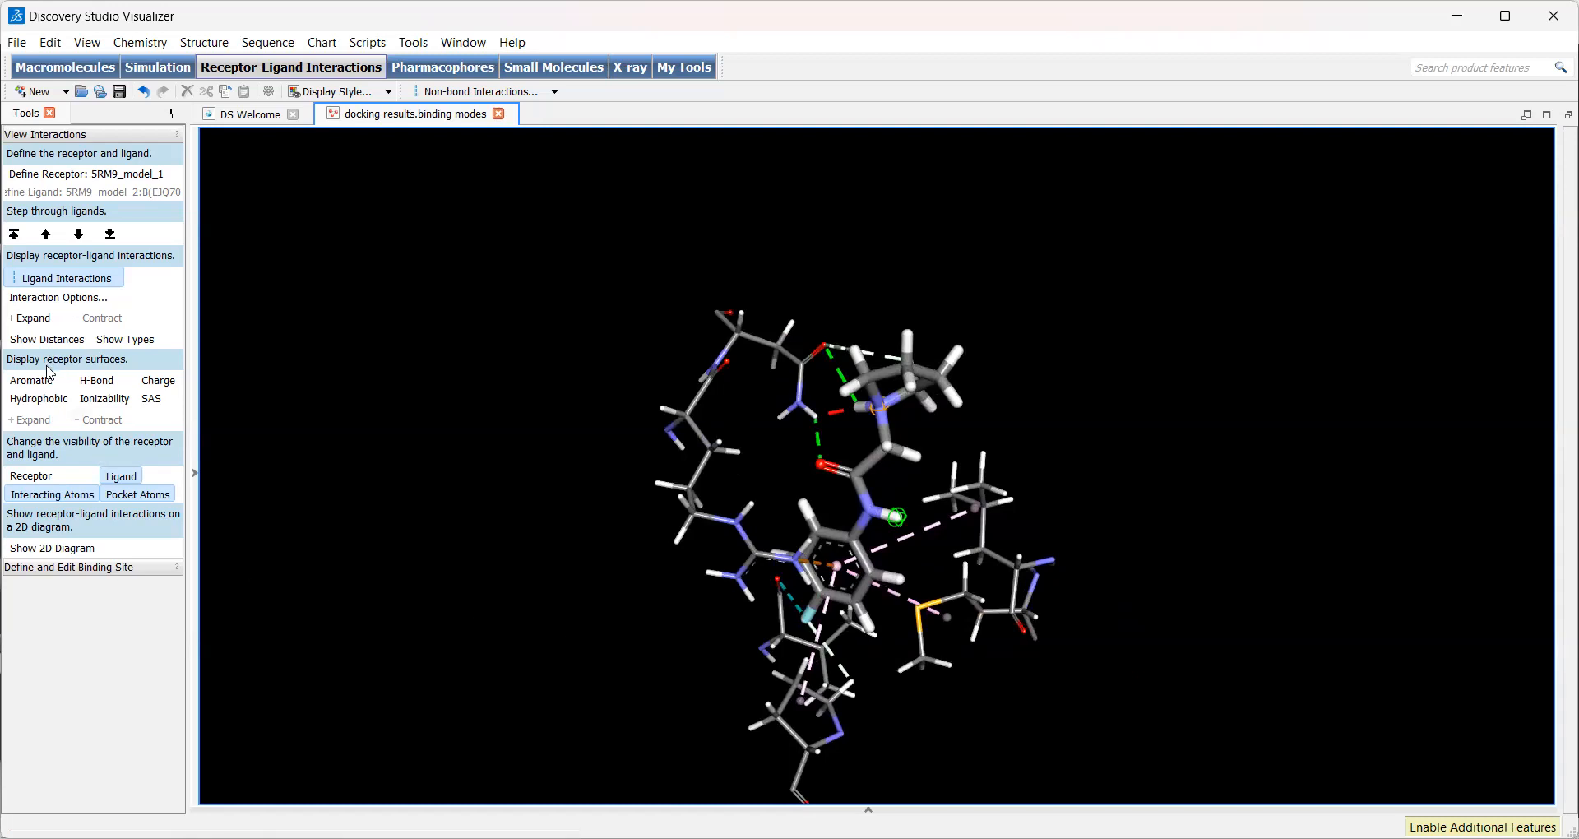
pyautogui.moveTo(803, 621); pyautogui.dragTo(623, 664, button='right')
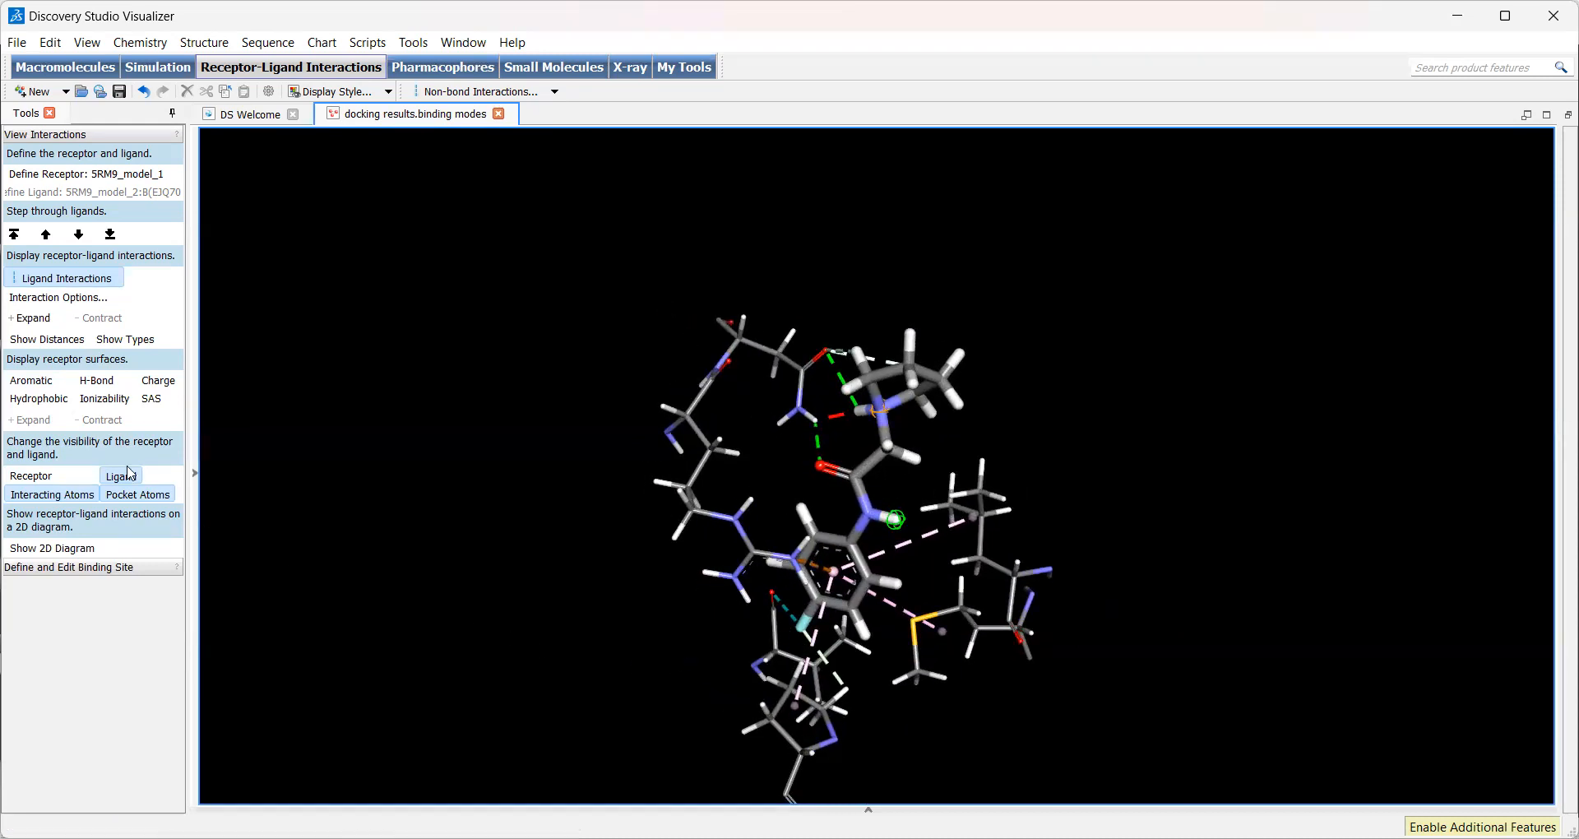
# Display the hydrophobic receptor surface around the 5RM9_model_2 ligand and expand it to cover more of the binding pocket
pyautogui.click(39, 399)
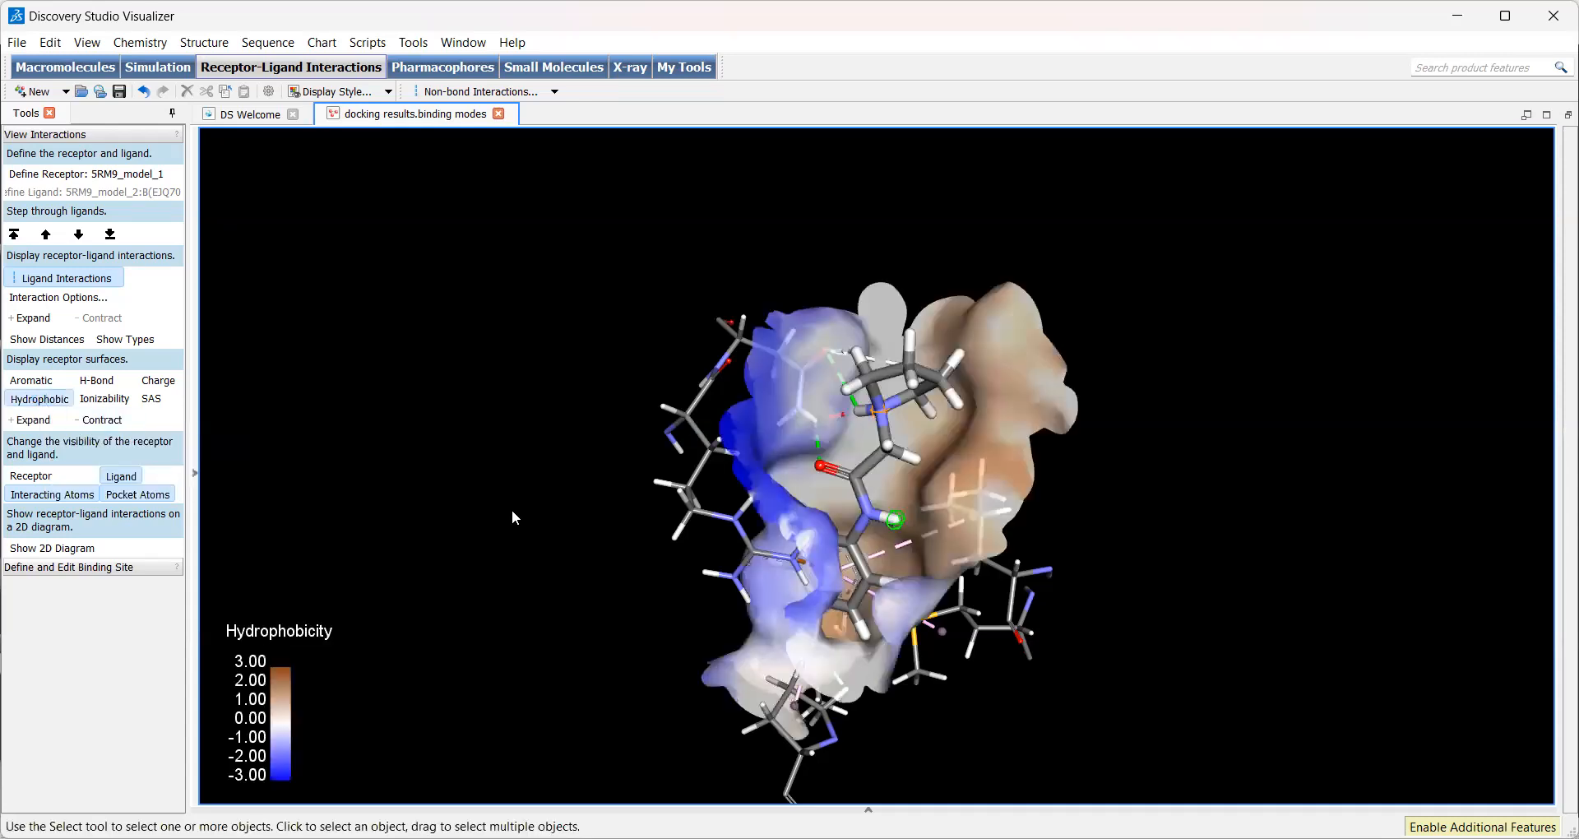
pyautogui.moveTo(1055, 535); pyautogui.dragTo(999, 534, button='right')
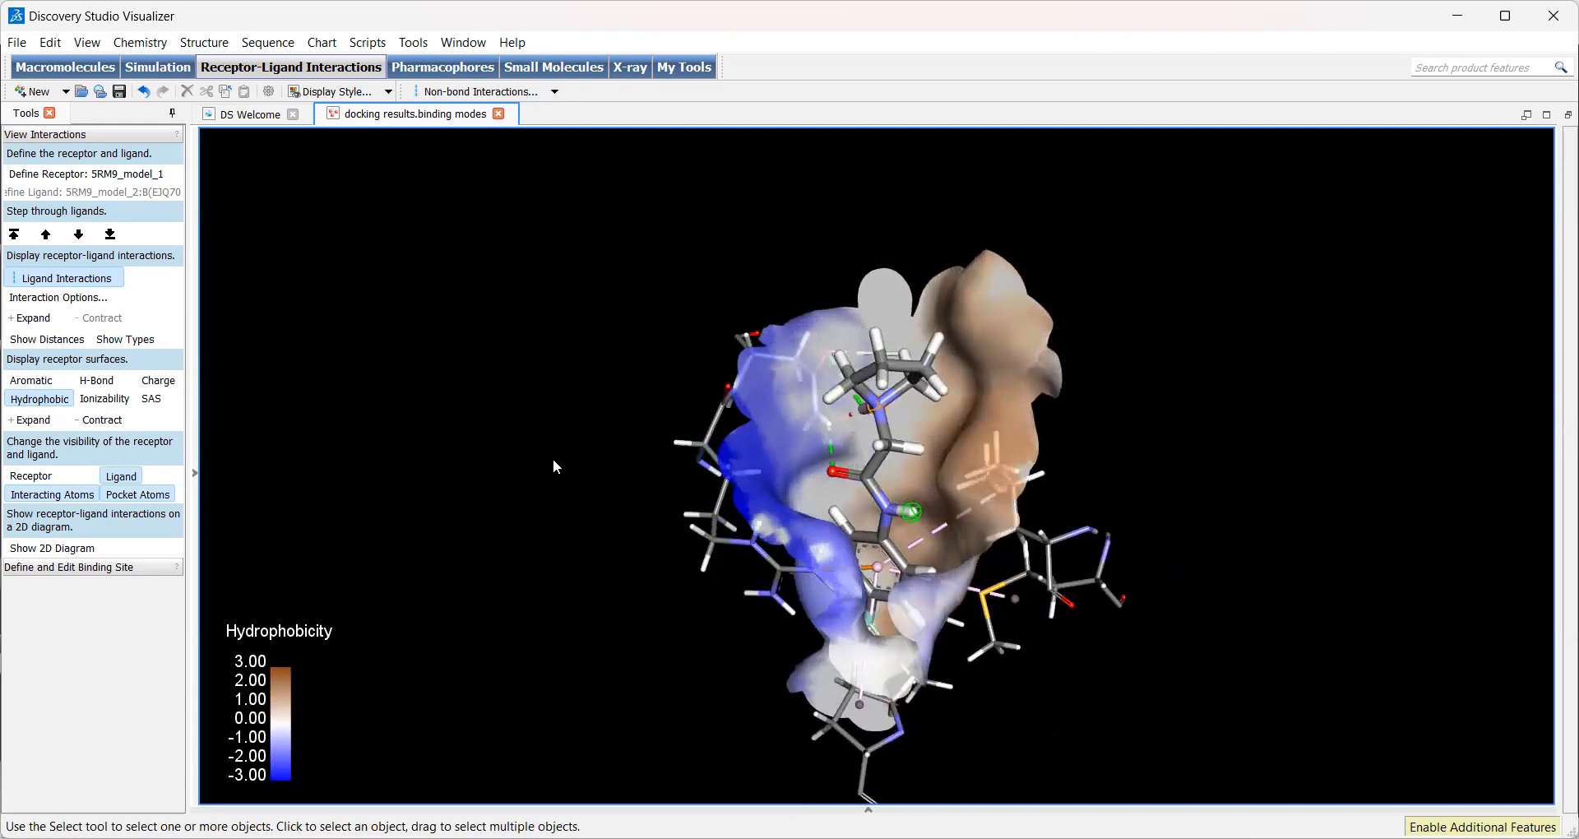
pyautogui.click(26, 423)
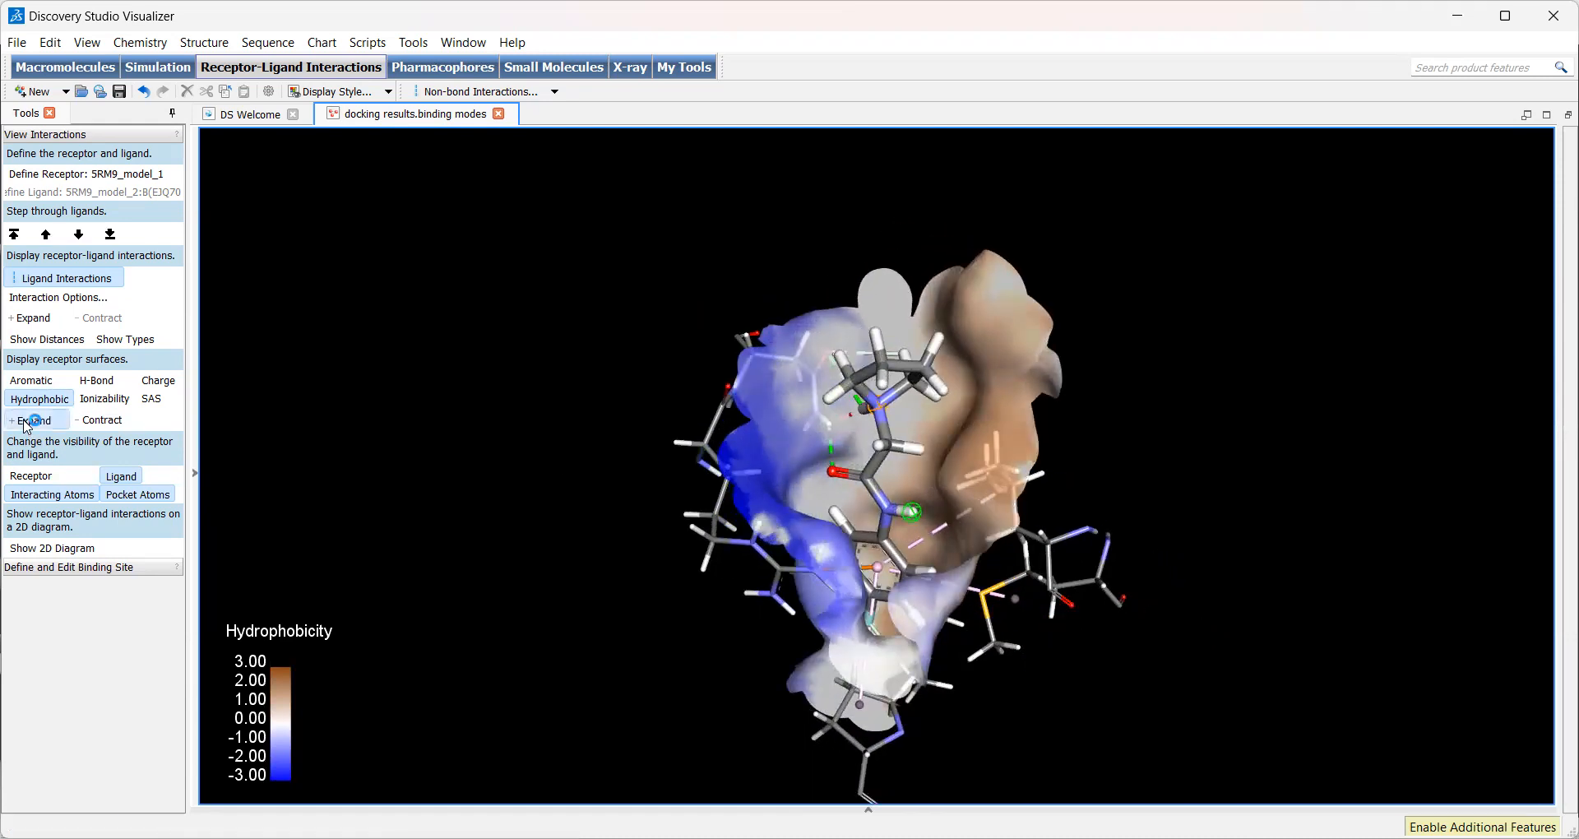
pyautogui.click(25, 423)
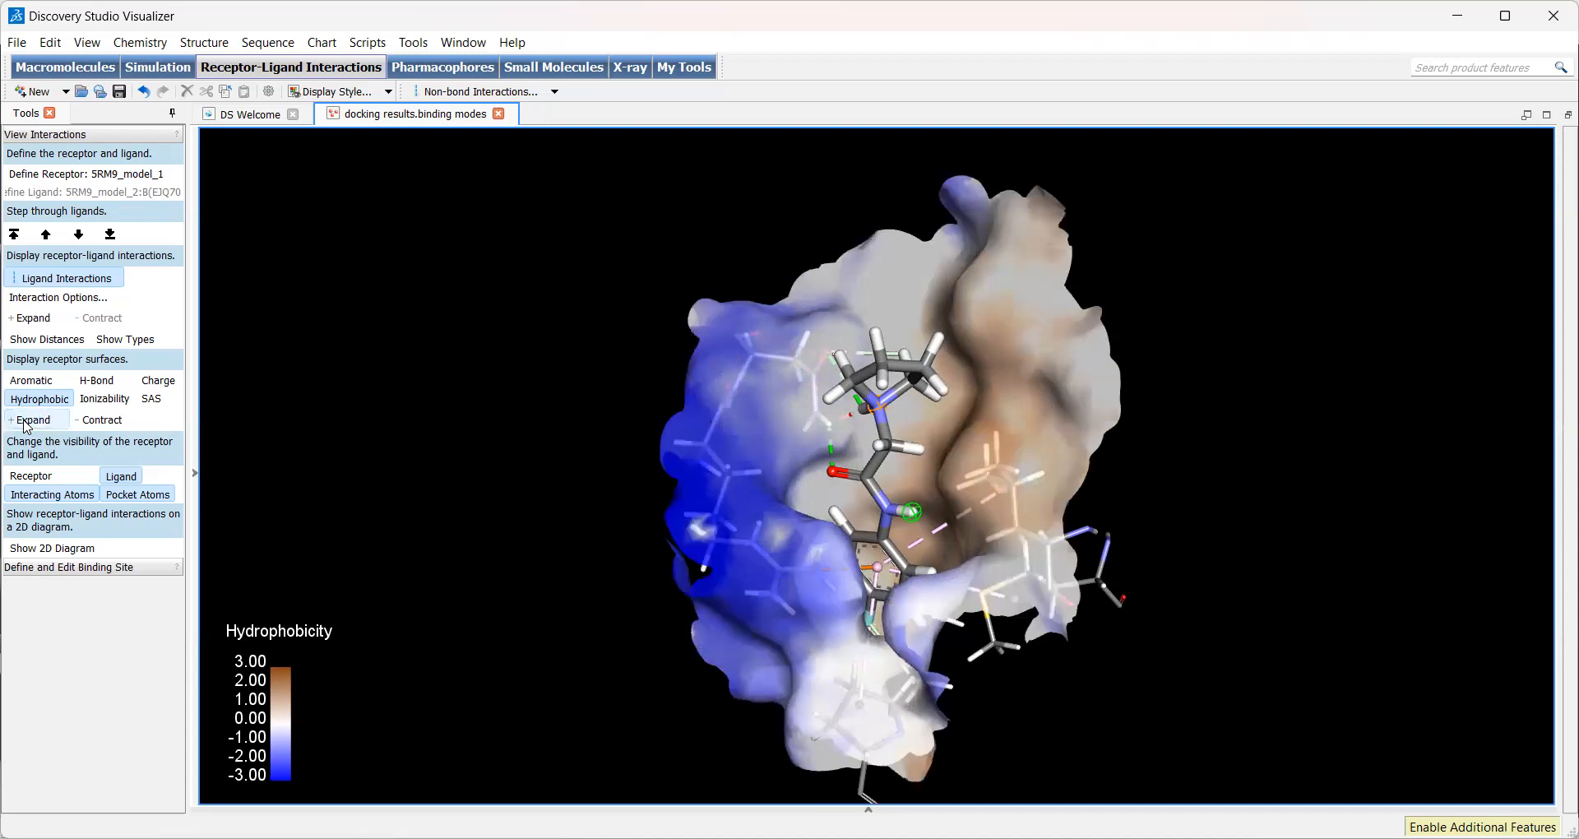
pyautogui.moveTo(796, 586); pyautogui.dragTo(865, 577, button='right')
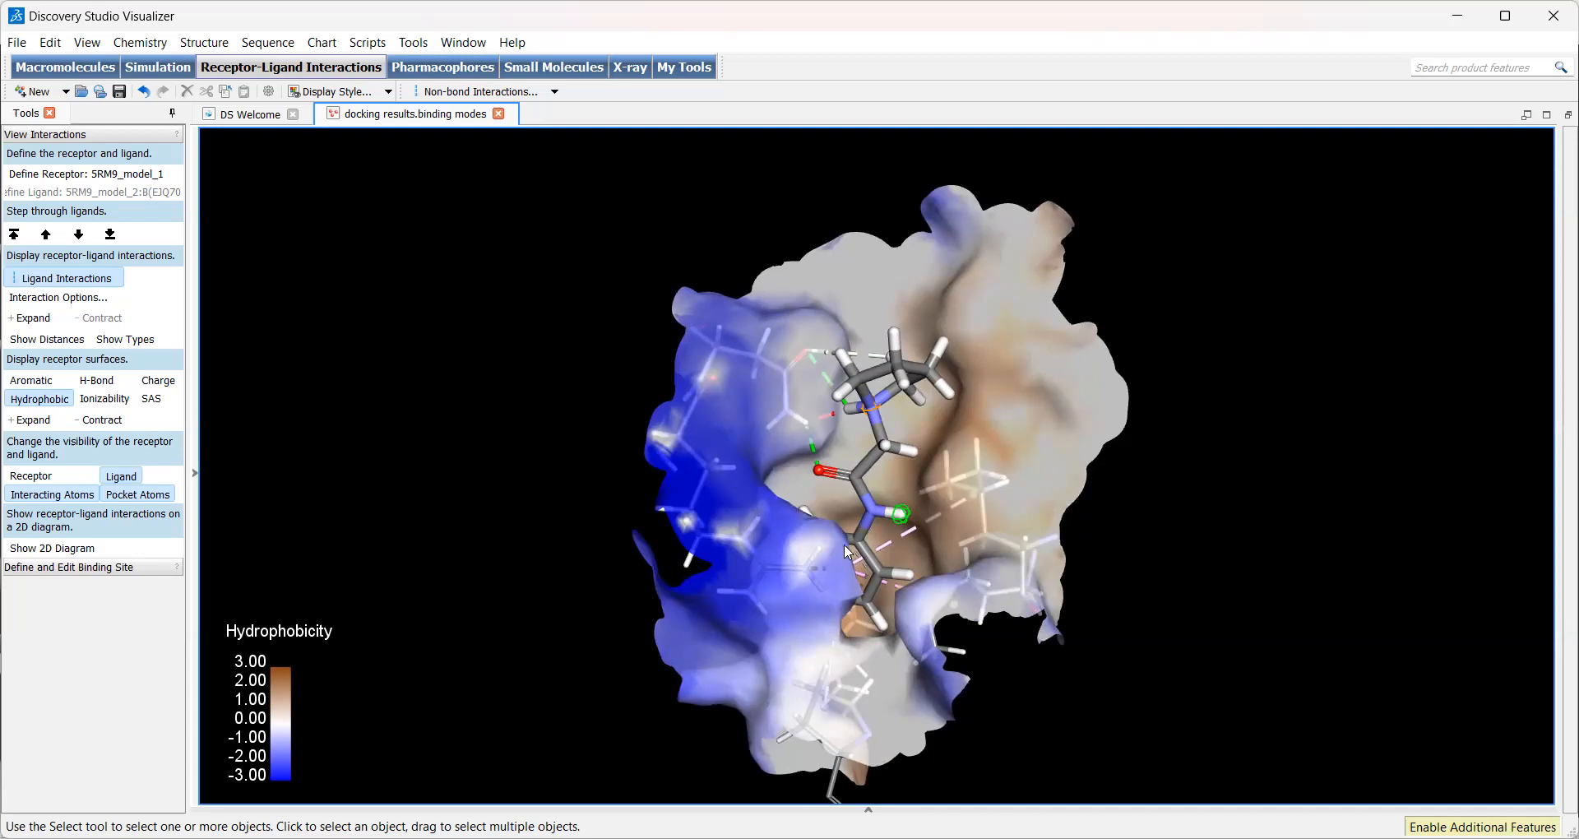
pyautogui.moveTo(554, 615); pyautogui.dragTo(571, 658, button='right')
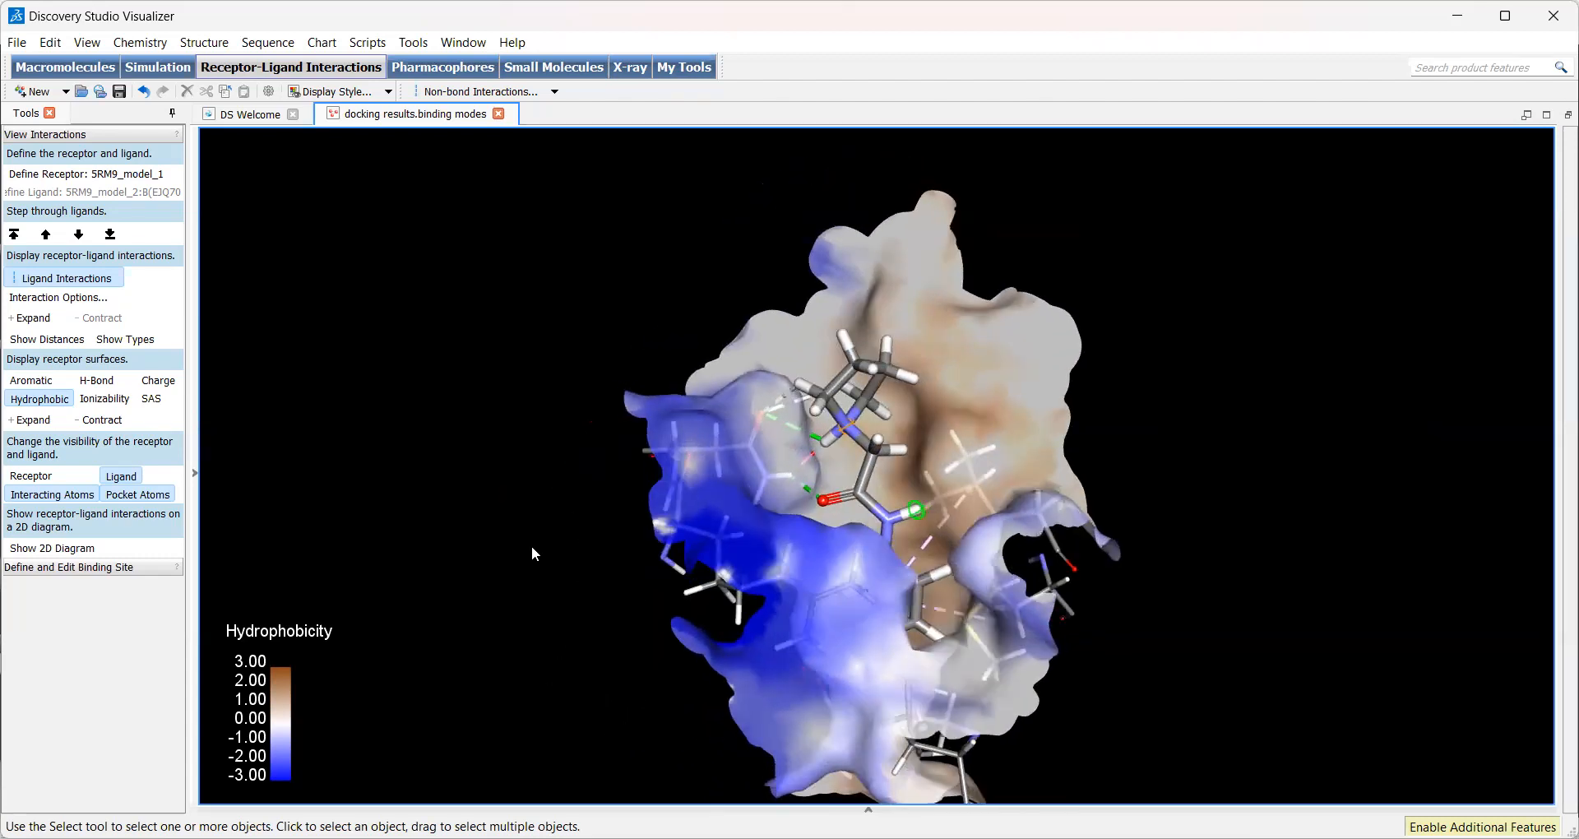
pyautogui.rightClick(650, 493)
pyautogui.moveTo(723, 833)
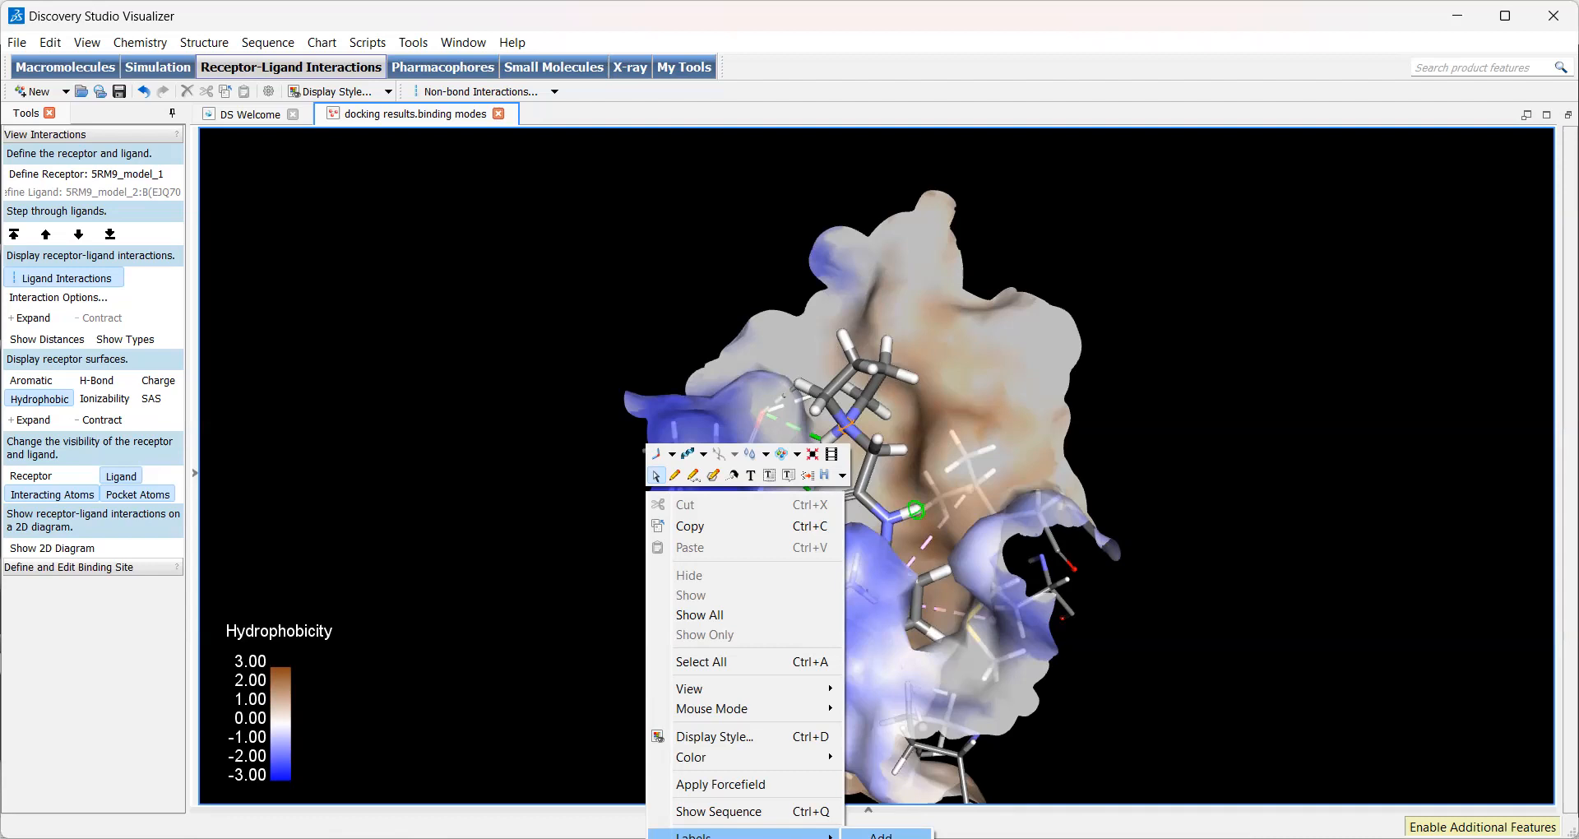
pyautogui.click(1398, 629)
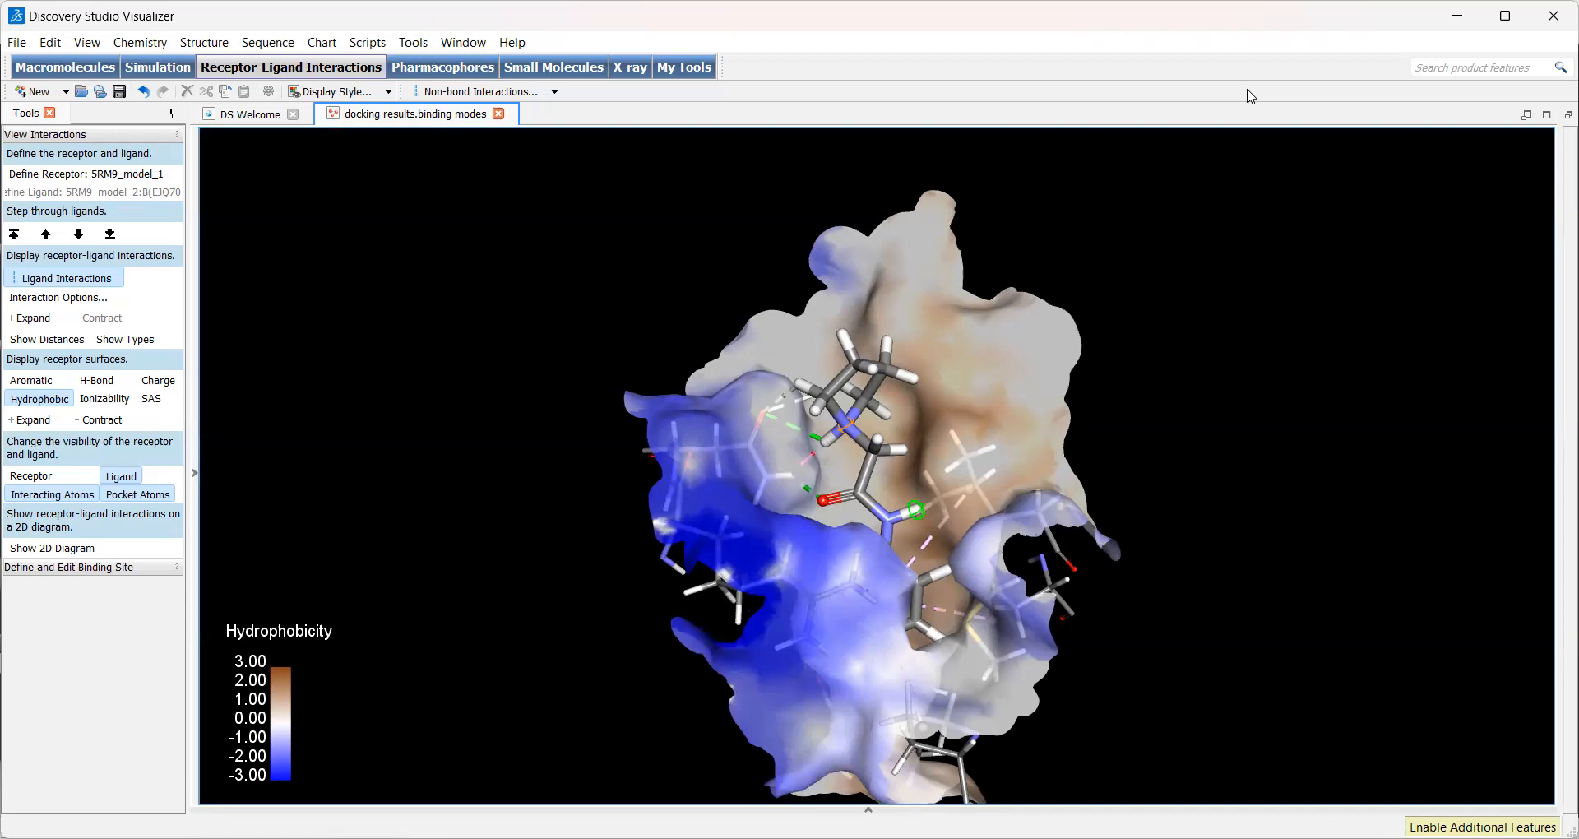
# Label the amino acids in the 3D view with the 3-Letter & ID# attribute, in Arial 10
pyautogui.rightClick(445, 493)
pyautogui.moveTo(542, 836)
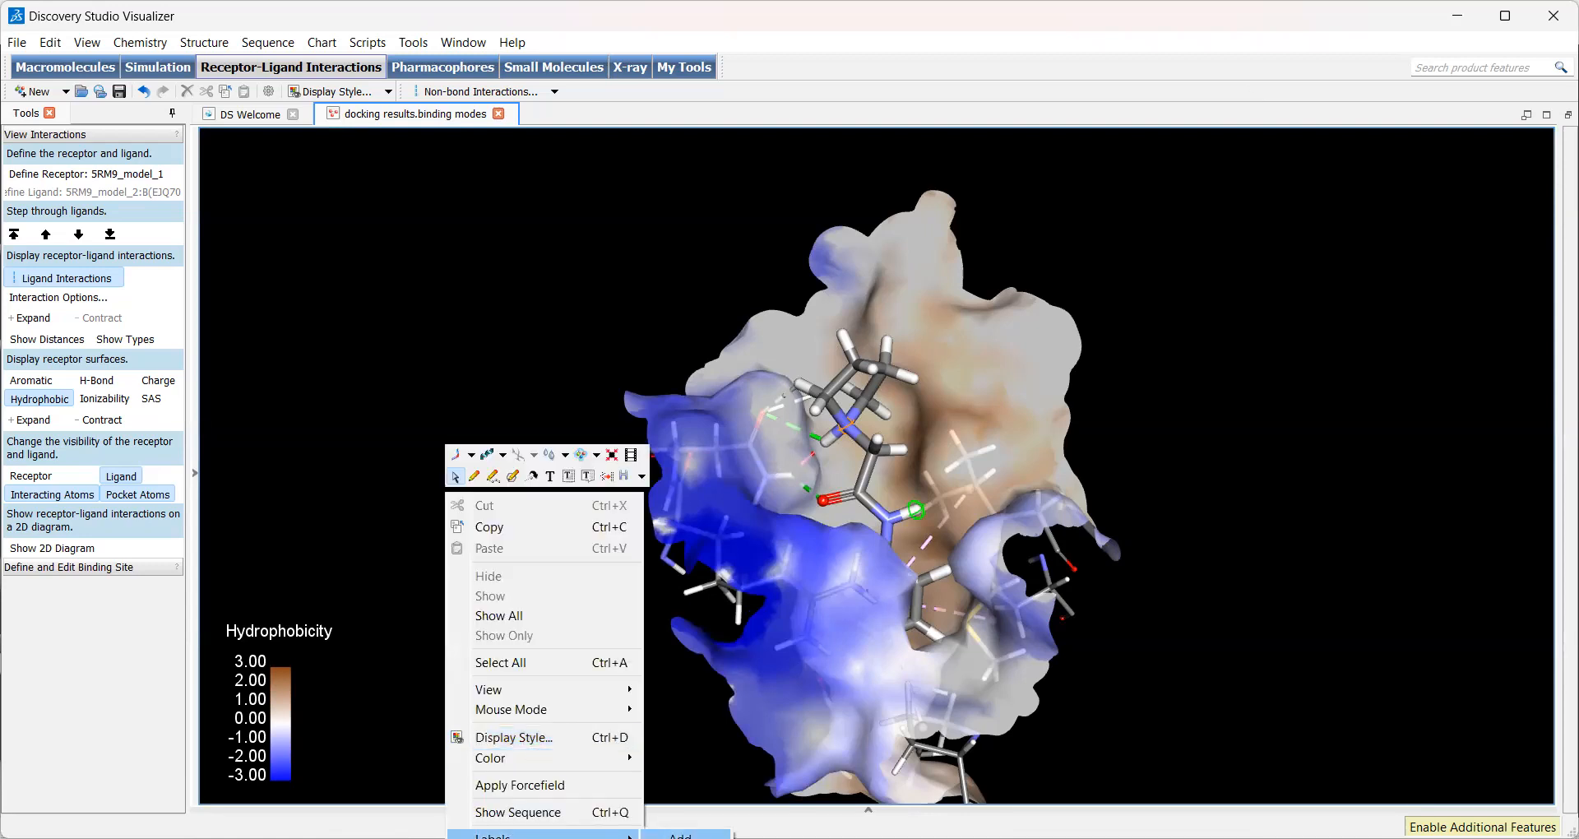
pyautogui.click(680, 835)
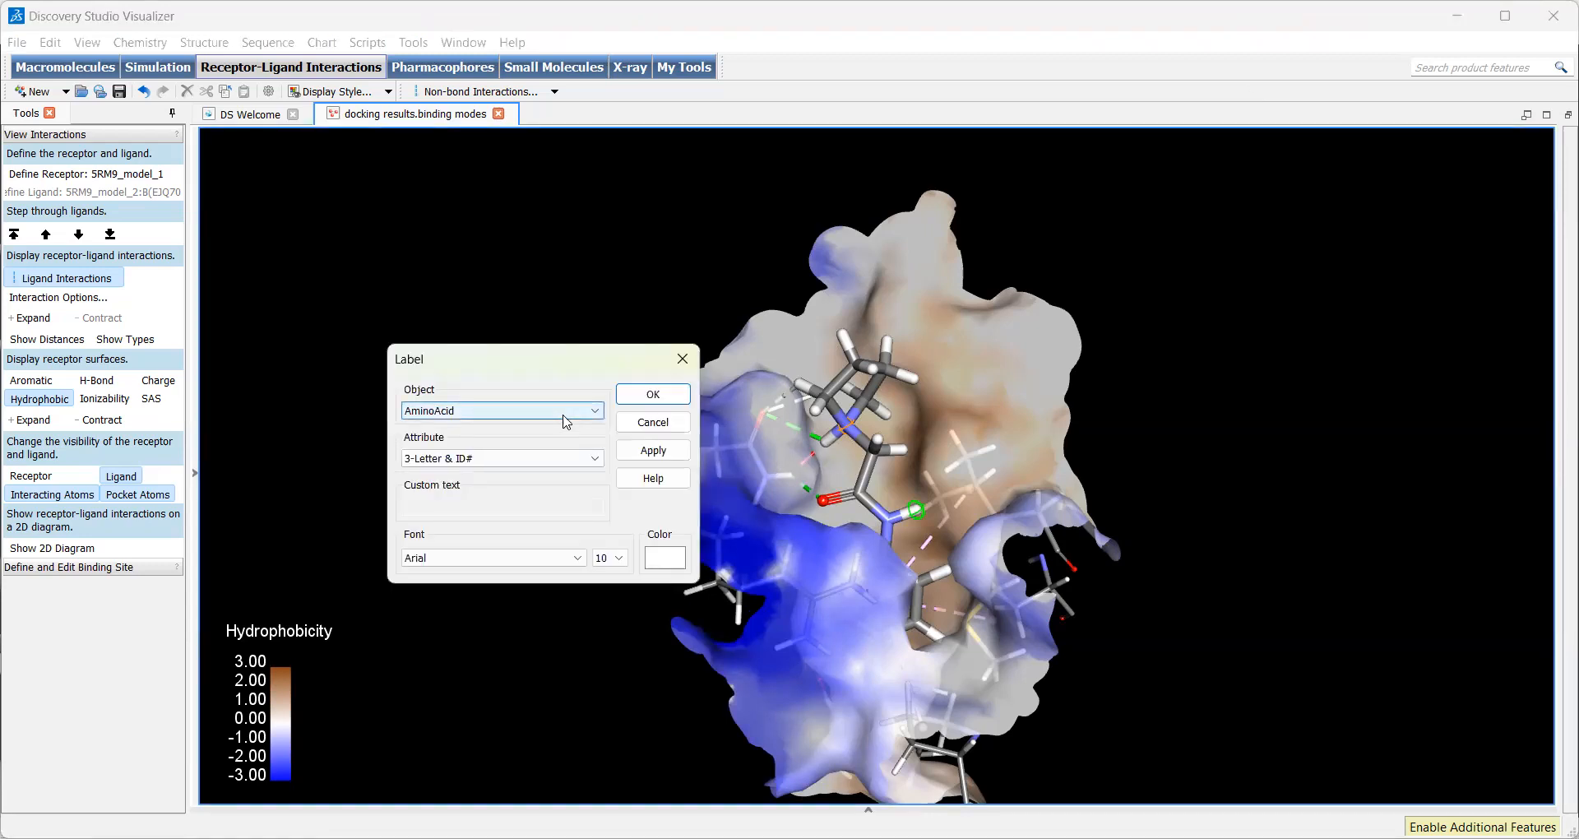
pyautogui.click(567, 411)
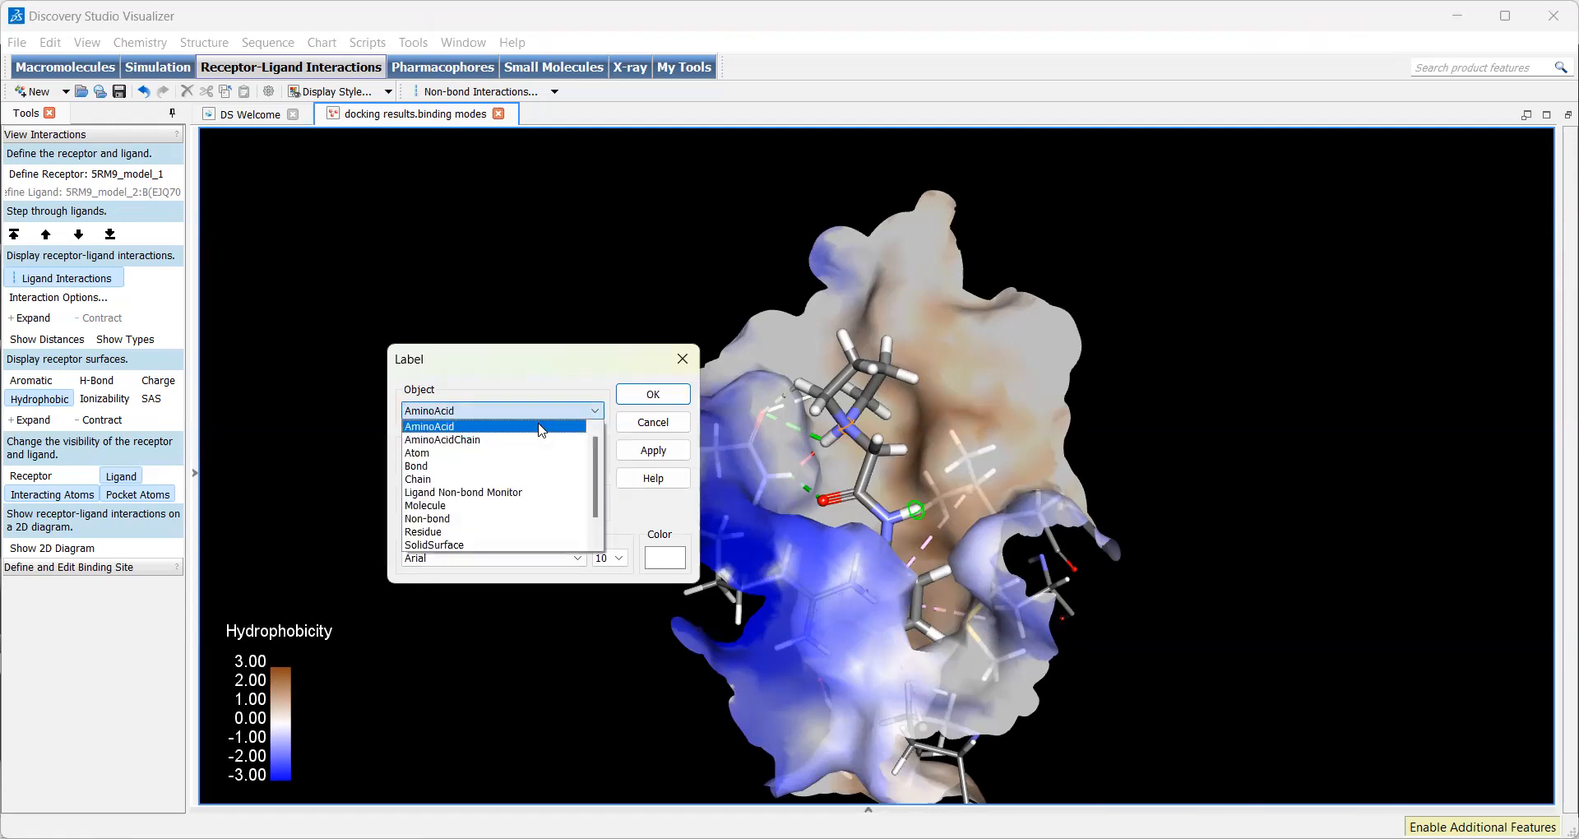
pyautogui.click(829, 462)
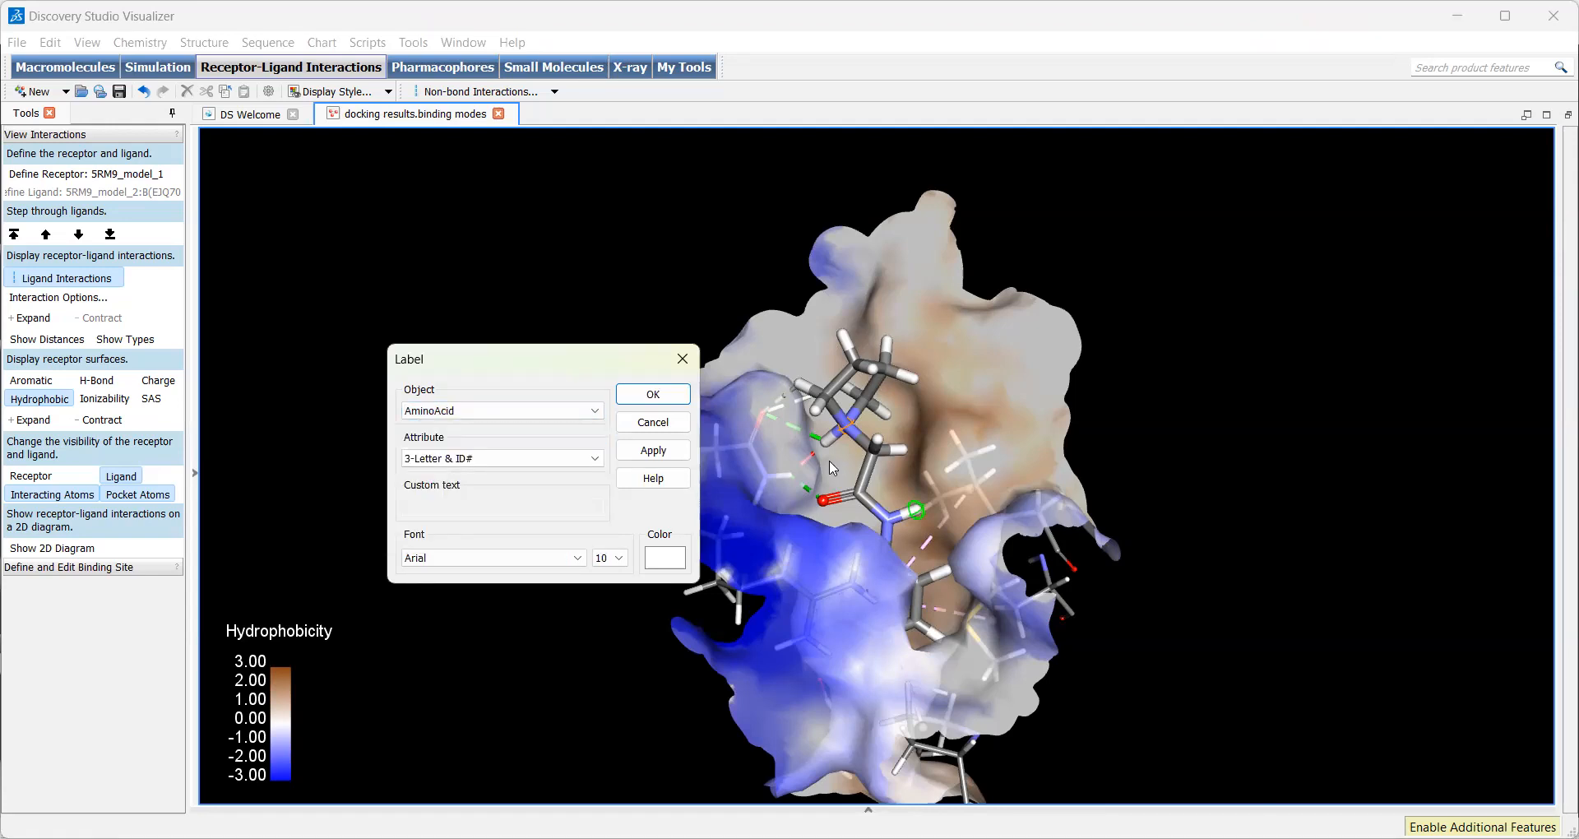
pyautogui.click(484, 461)
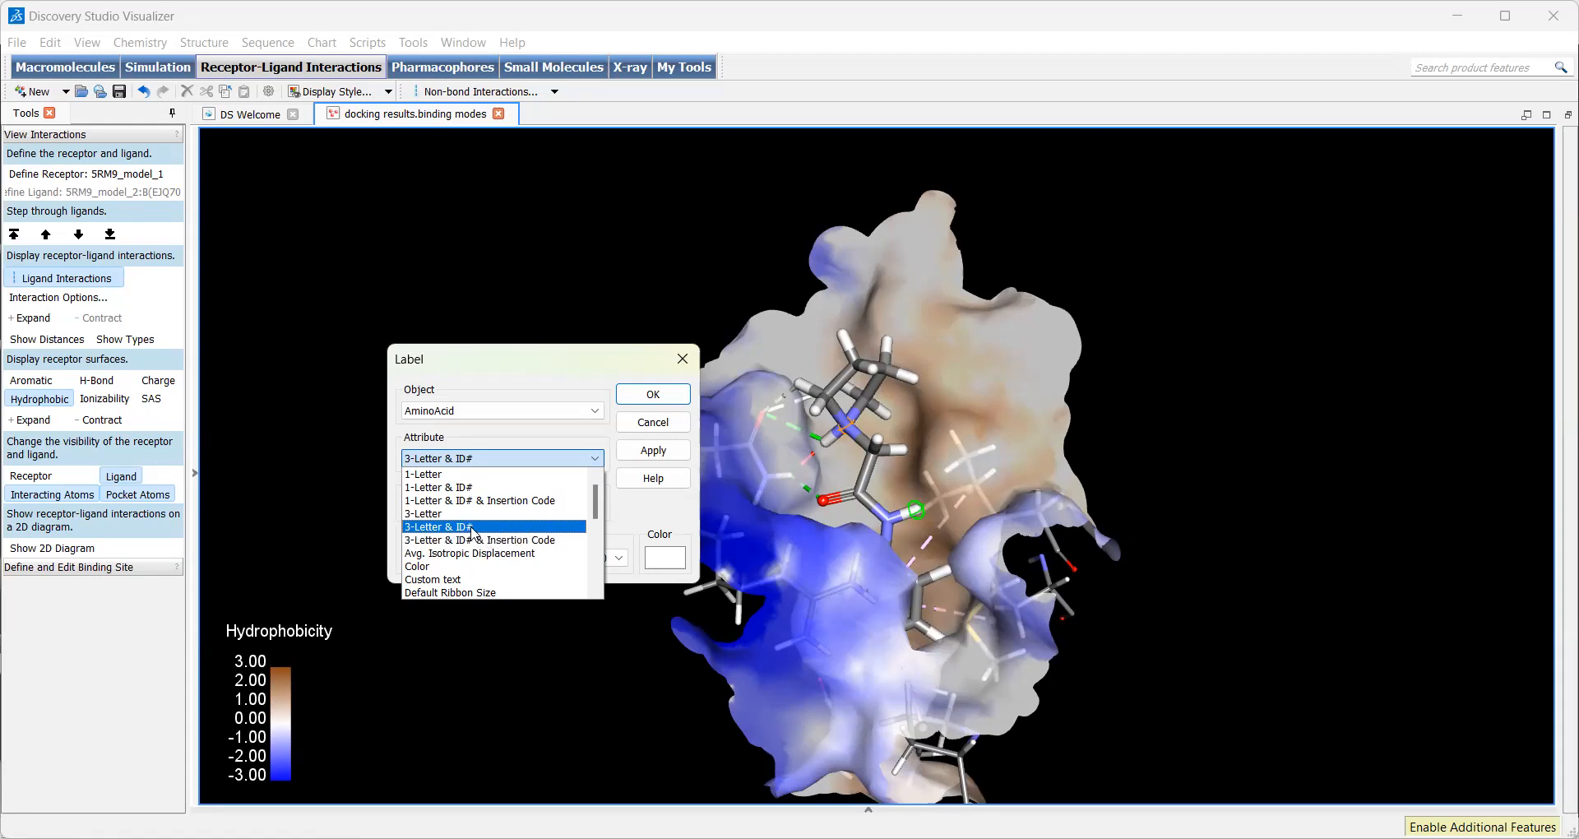
pyautogui.click(472, 532)
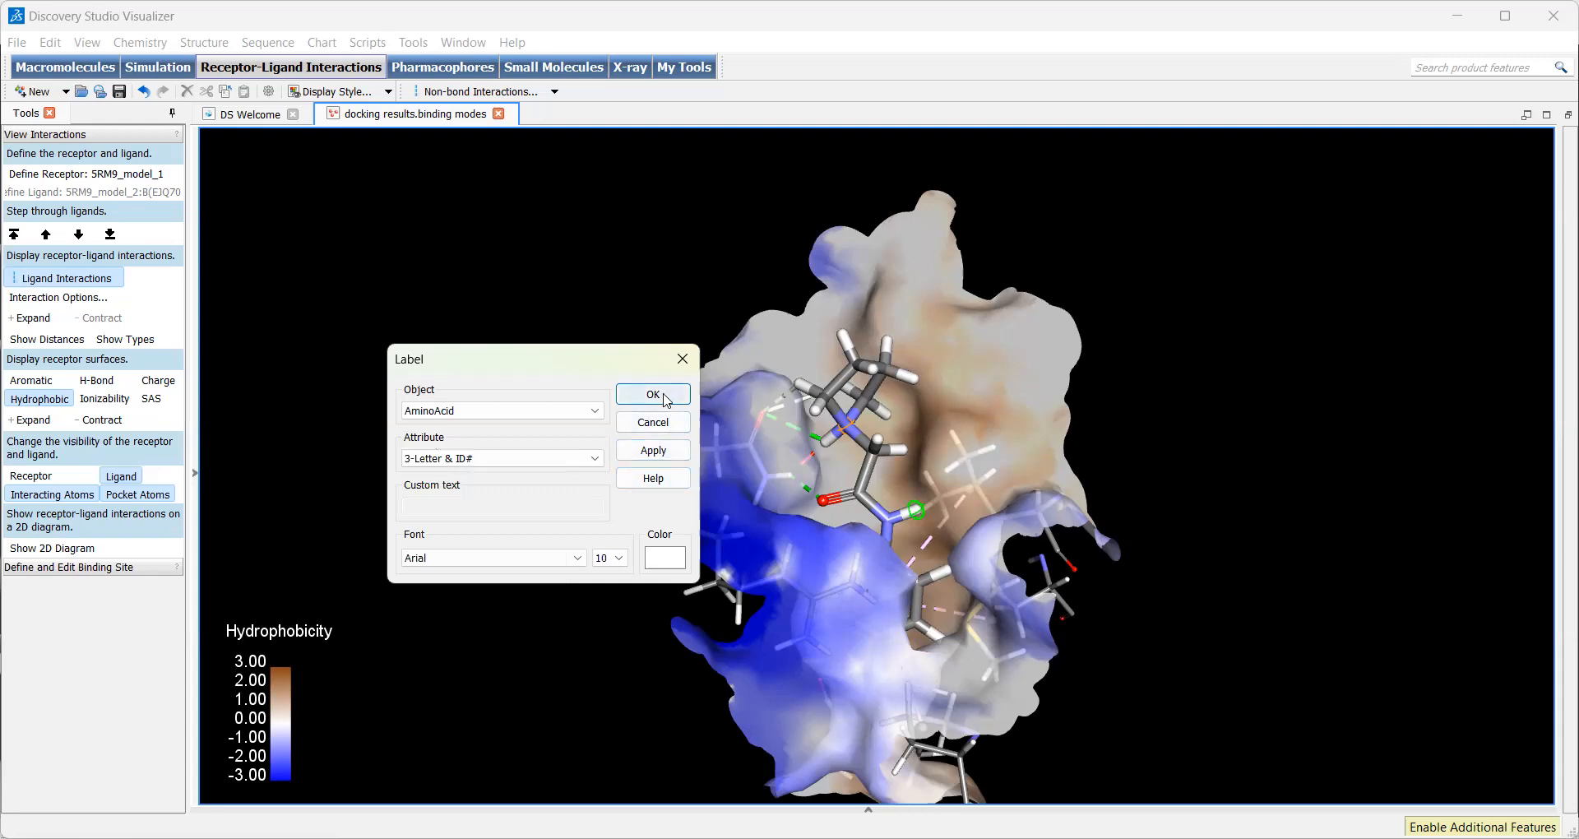
pyautogui.click(654, 450)
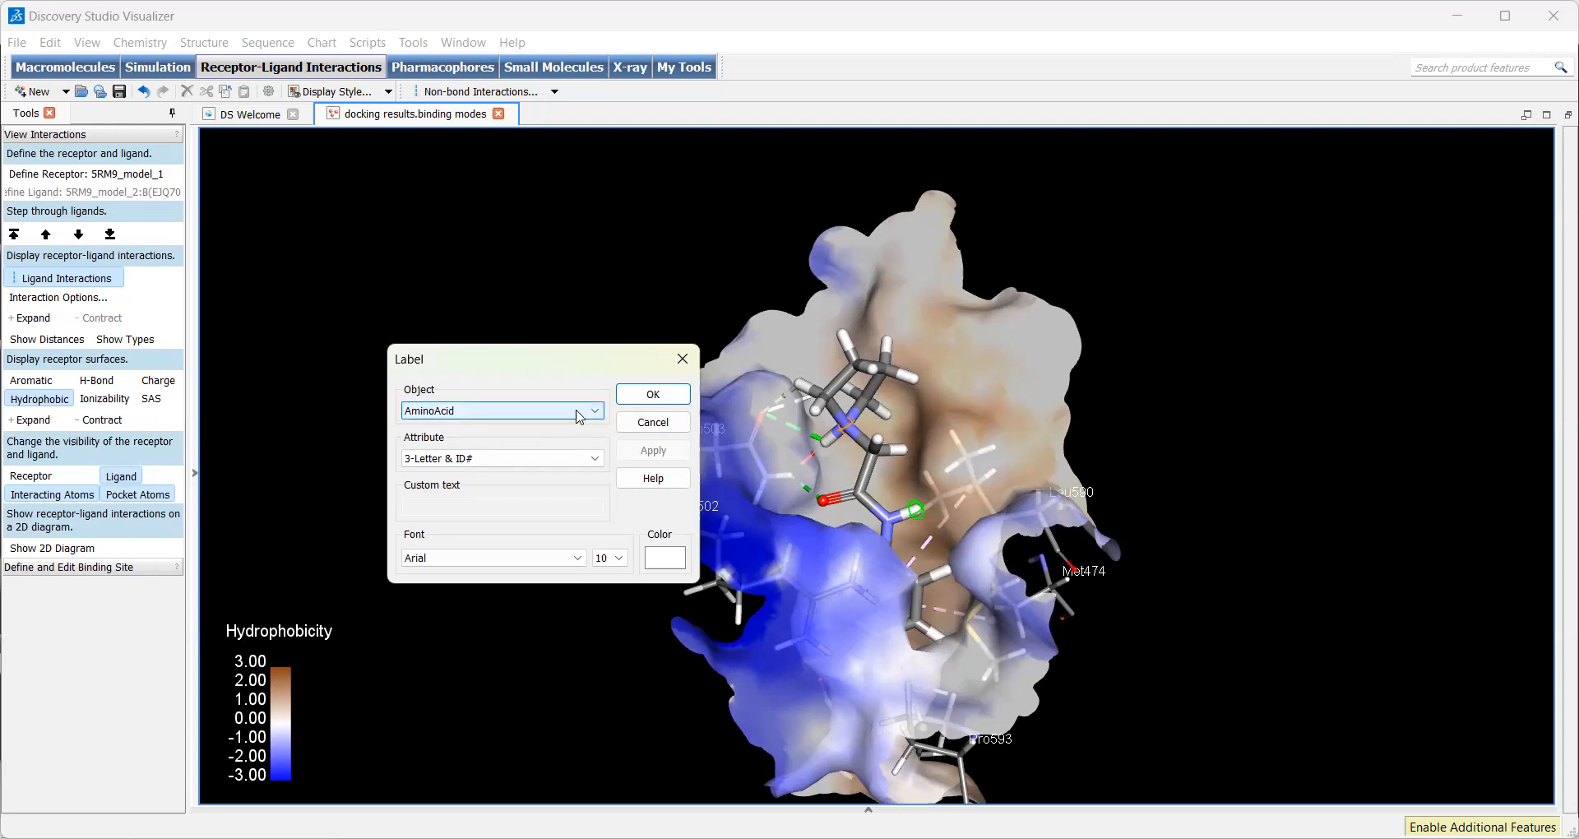
pyautogui.click(653, 422)
# Show the distance and type labels on the receptor-ligand interactions through the interaction options
pyautogui.moveTo(763, 648); pyautogui.dragTo(751, 689, button='right')
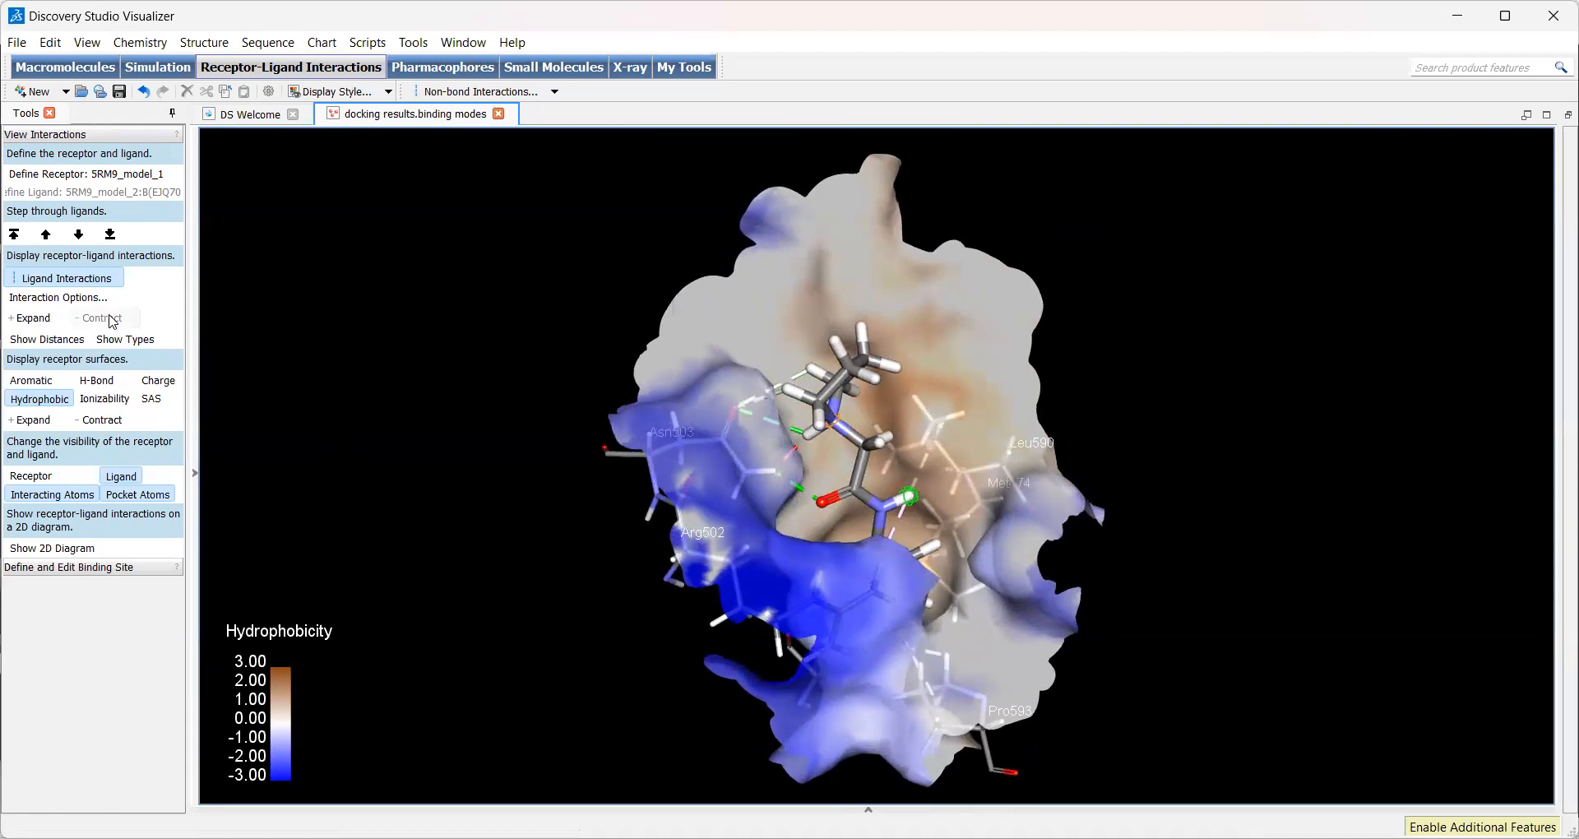
pyautogui.click(85, 301)
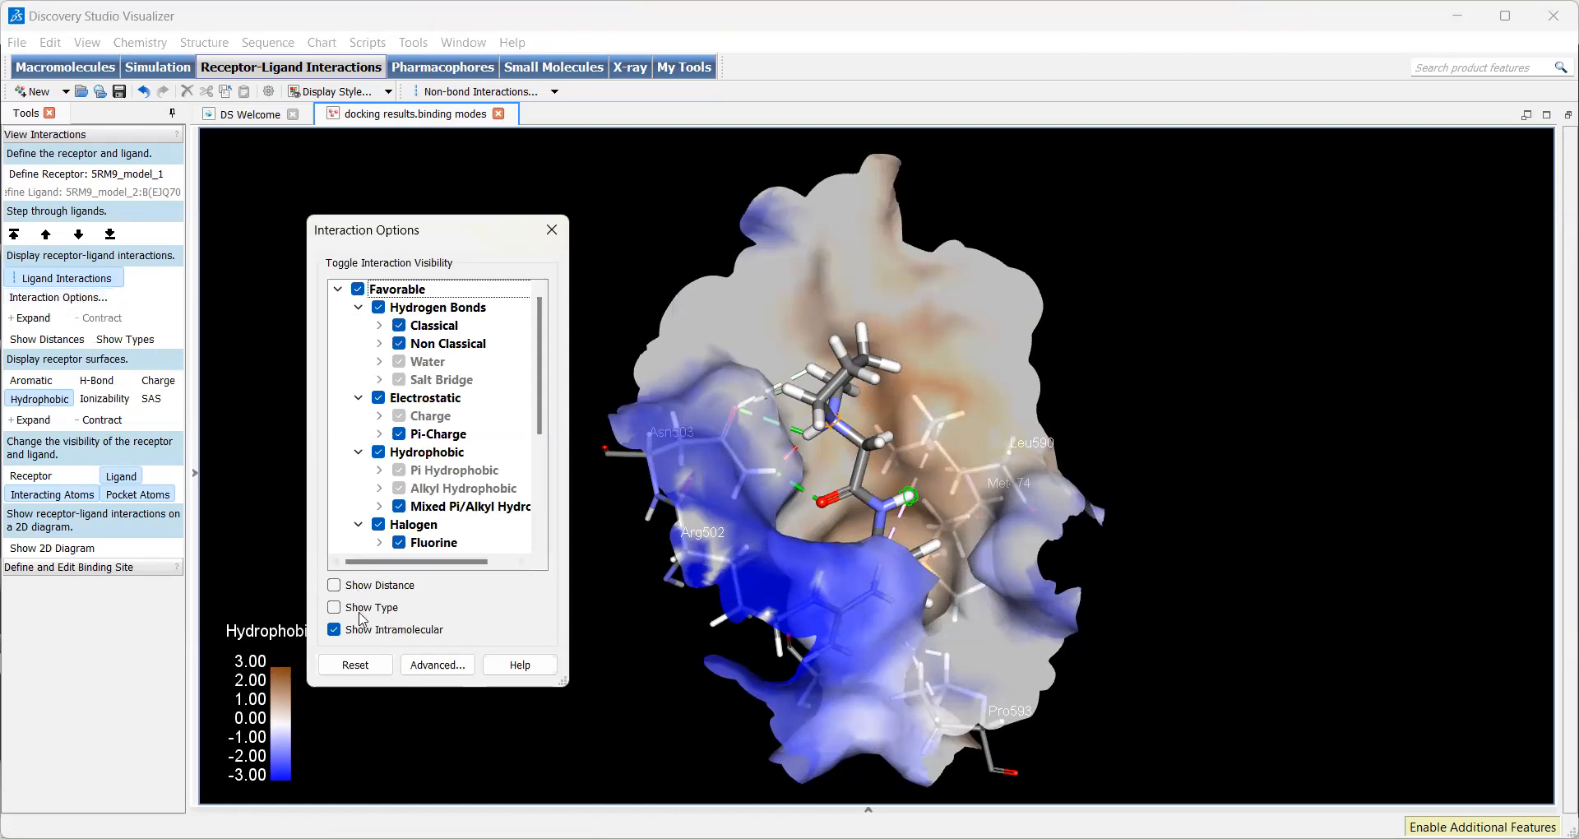
pyautogui.click(333, 585)
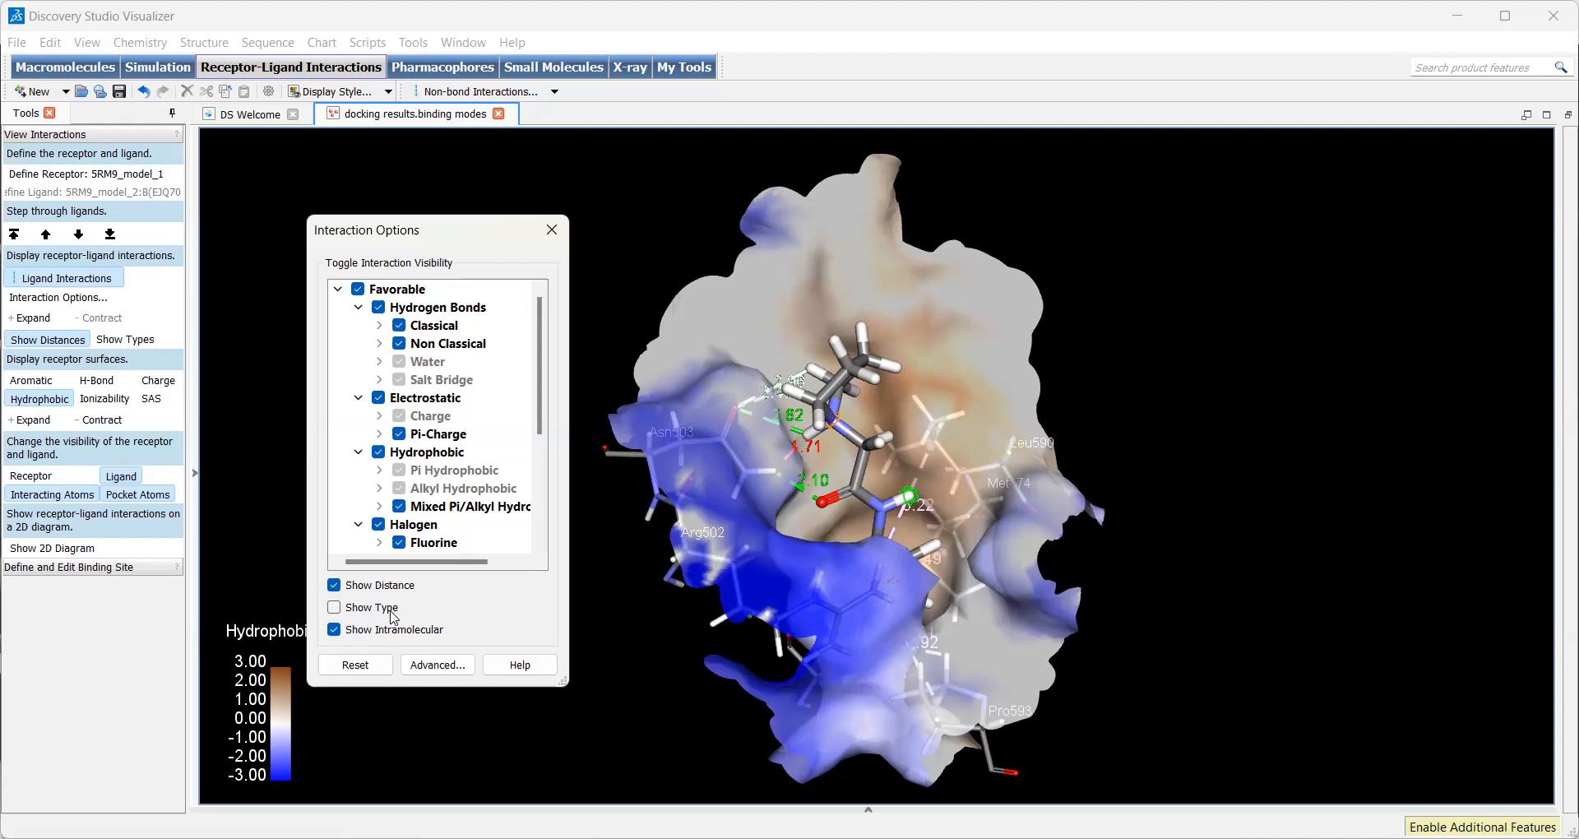
pyautogui.click(337, 609)
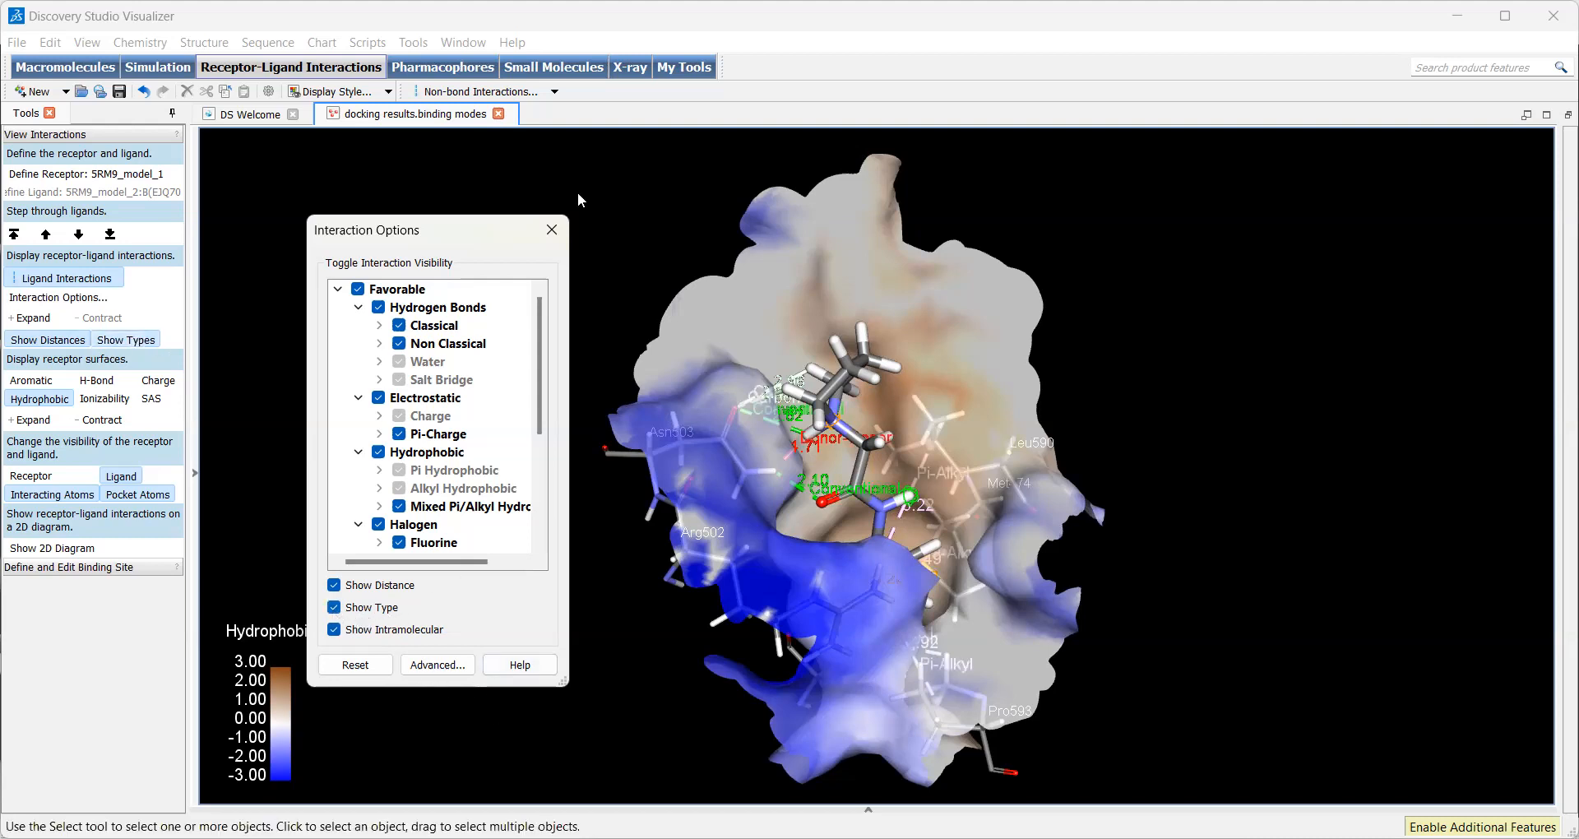
pyautogui.click(551, 232)
# Examine the labelled hydrogen bonds and the donor-donor contact between the 5RM9_model_2 ligand and Asn503 up close
pyautogui.moveTo(888, 567); pyautogui.dragTo(845, 327, button='right')
pyautogui.moveTo(846, 327); pyautogui.dragTo(919, 345, button='right')
pyautogui.scroll(3, 753, 459)
pyautogui.scroll(2, 731, 461)
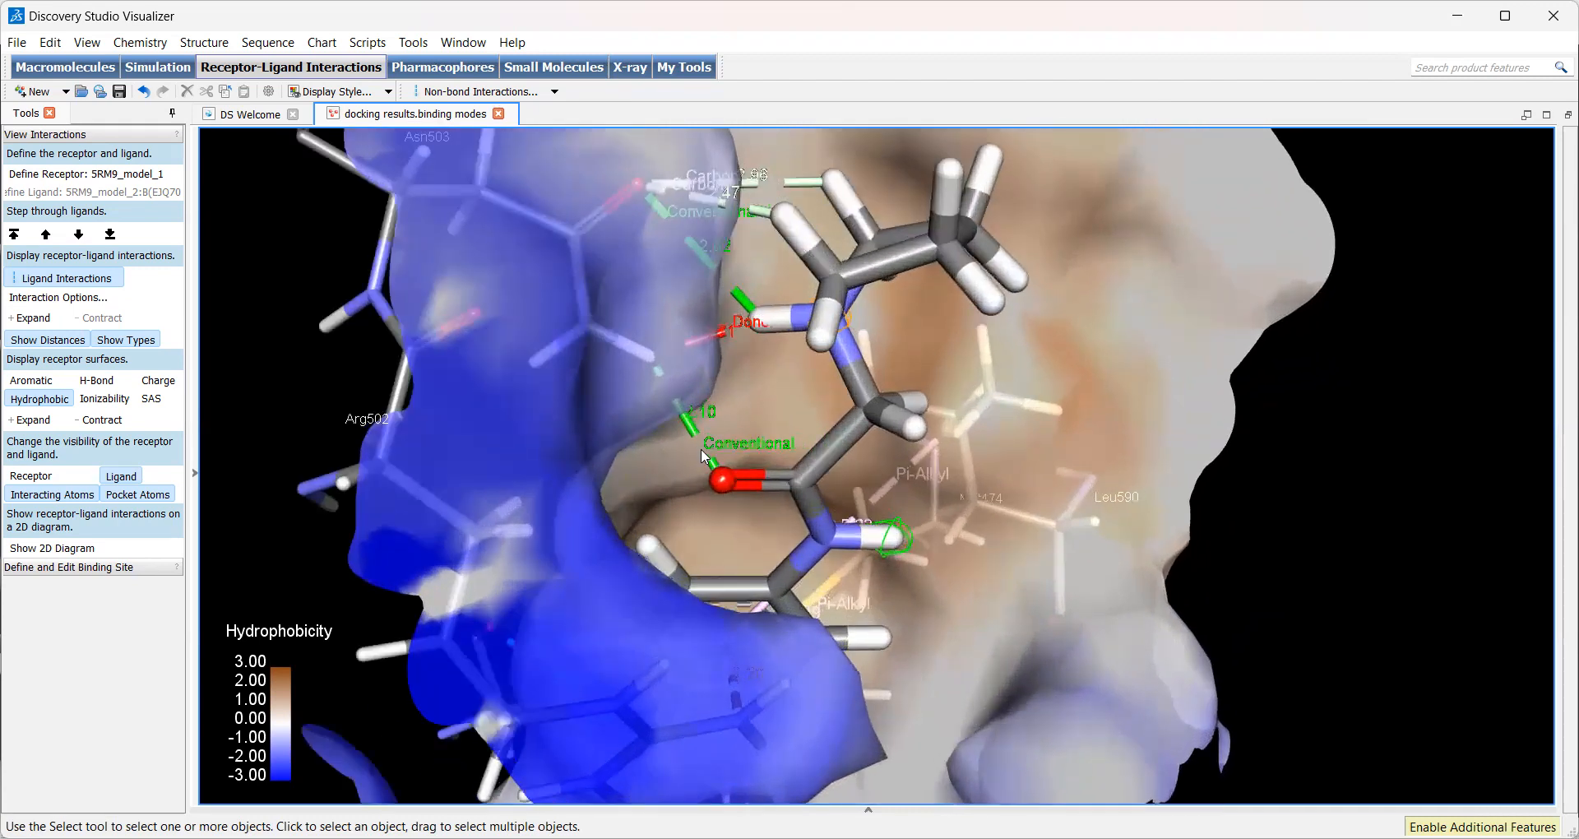
pyautogui.moveTo(759, 496); pyautogui.dragTo(721, 222, button='right')
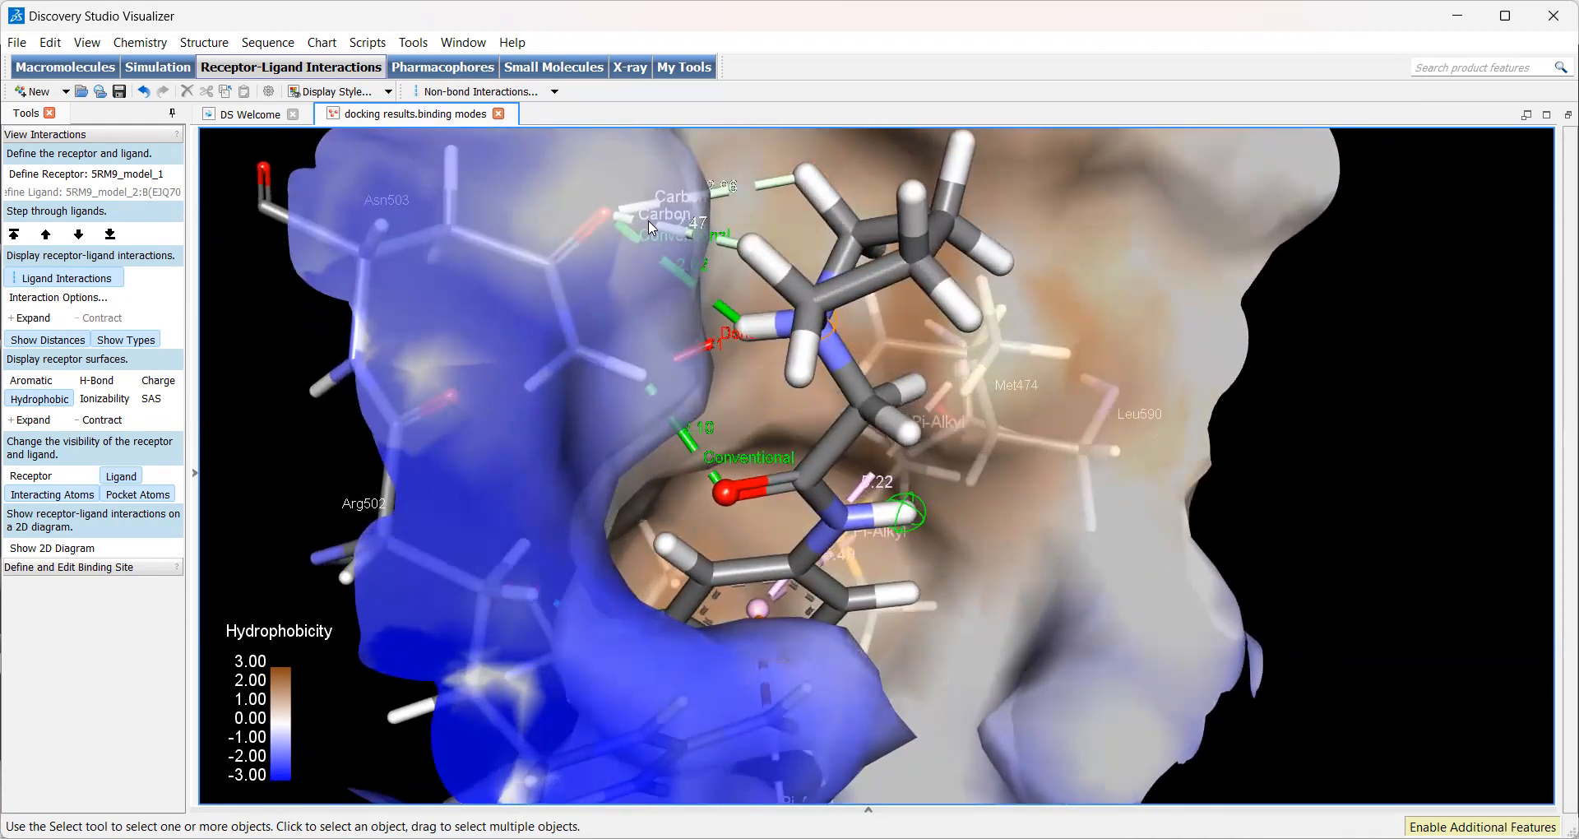
pyautogui.moveTo(714, 221); pyautogui.dragTo(647, 204, button='right')
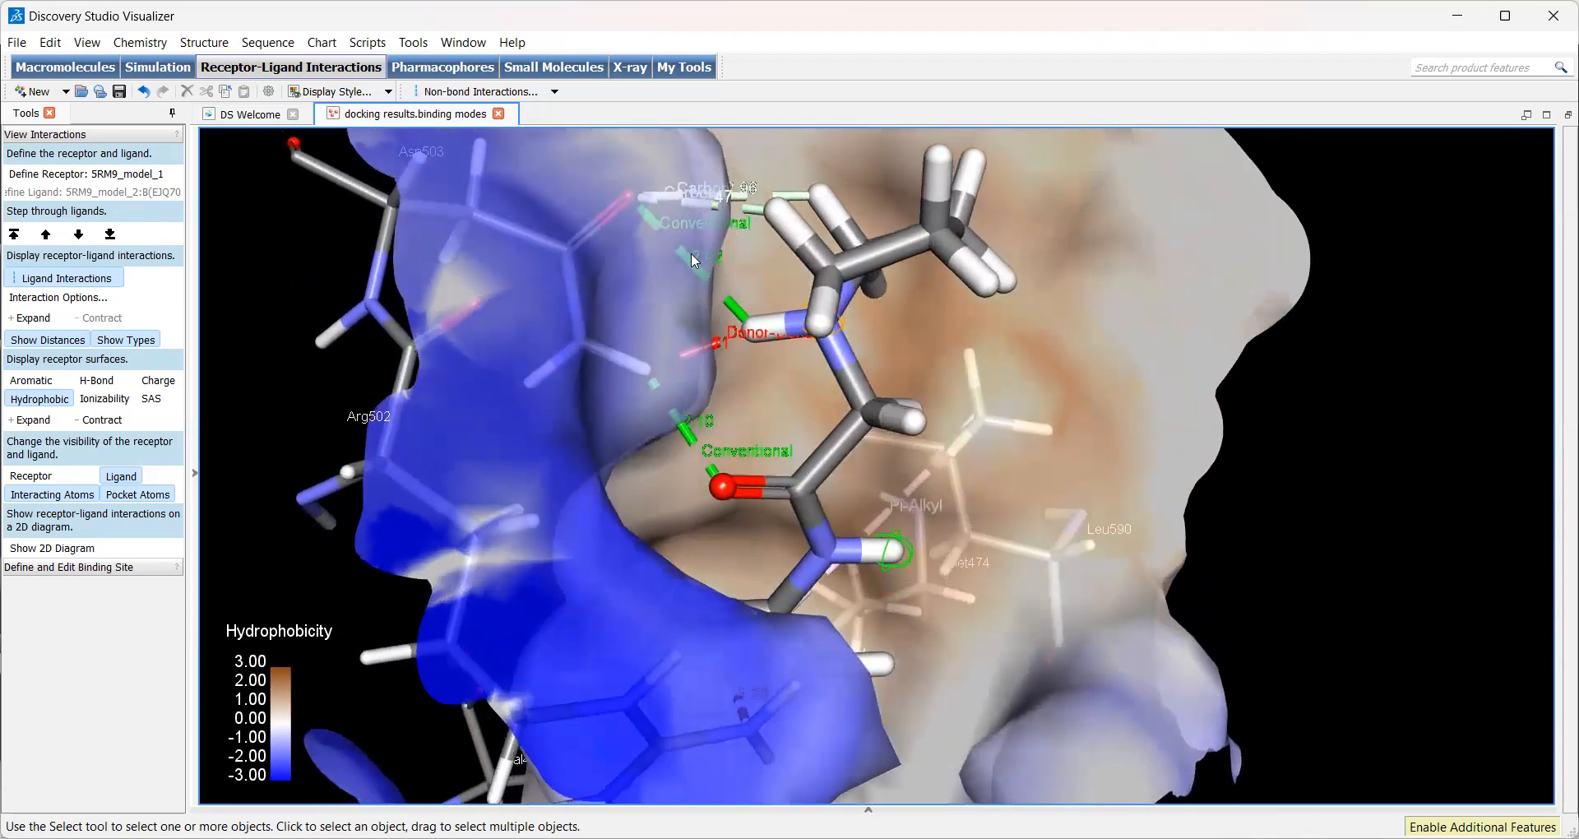
pyautogui.moveTo(666, 498)
pyautogui.mouseDown(button='right')
pyautogui.moveTo(674, 463)
pyautogui.moveTo(639, 477)
pyautogui.moveTo(679, 507)
pyautogui.moveTo(673, 491)
pyautogui.moveTo(652, 510)
pyautogui.moveTo(637, 456)
pyautogui.moveTo(645, 494)
pyautogui.mouseUp(button='right')
pyautogui.moveTo(647, 399); pyautogui.dragTo(693, 330, button='right')
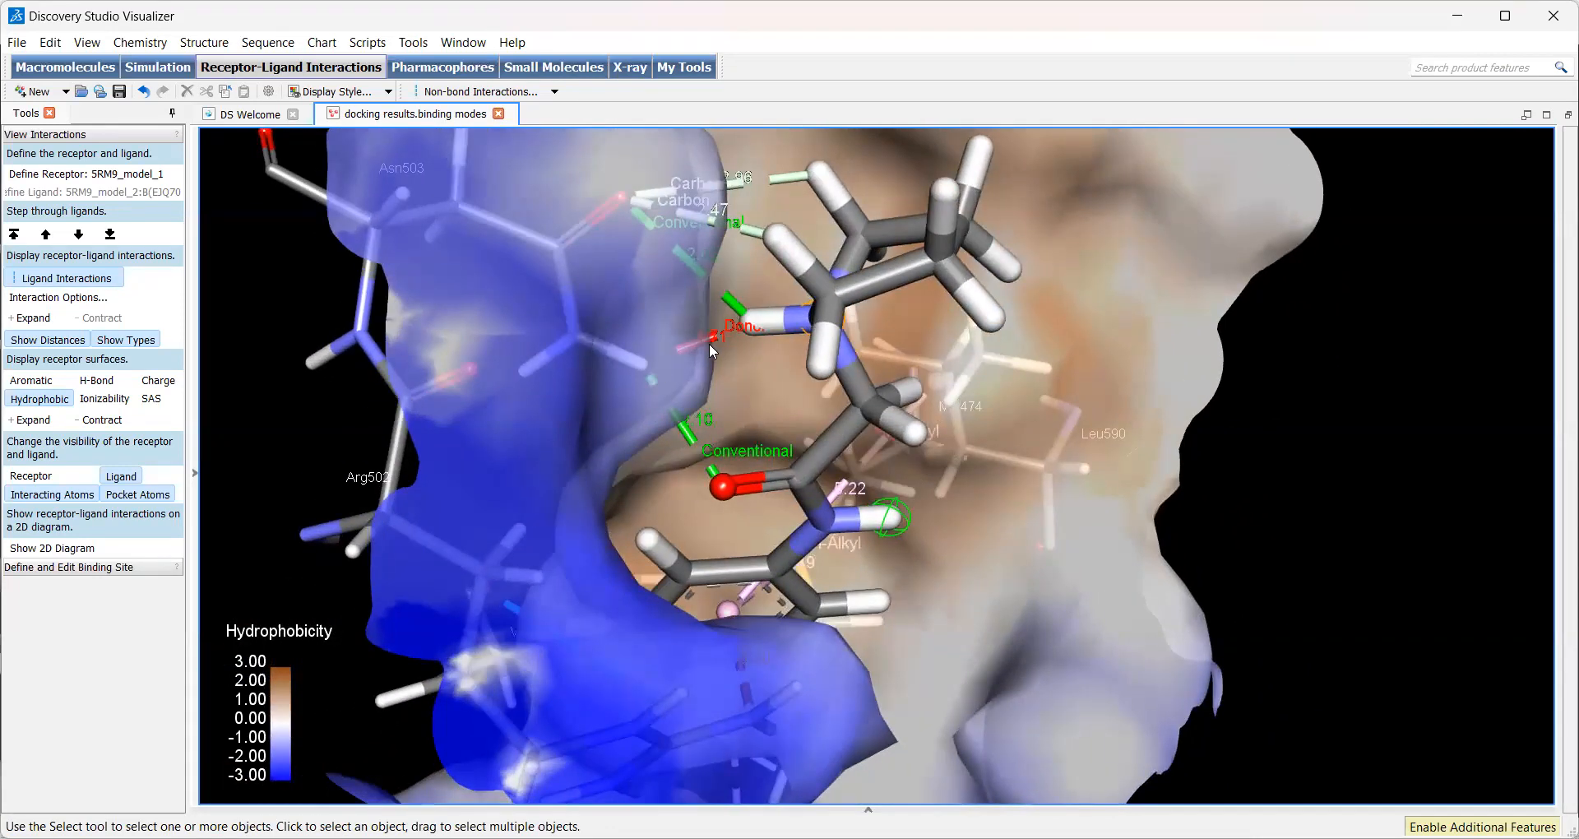
pyautogui.moveTo(630, 369); pyautogui.dragTo(770, 405, button='right')
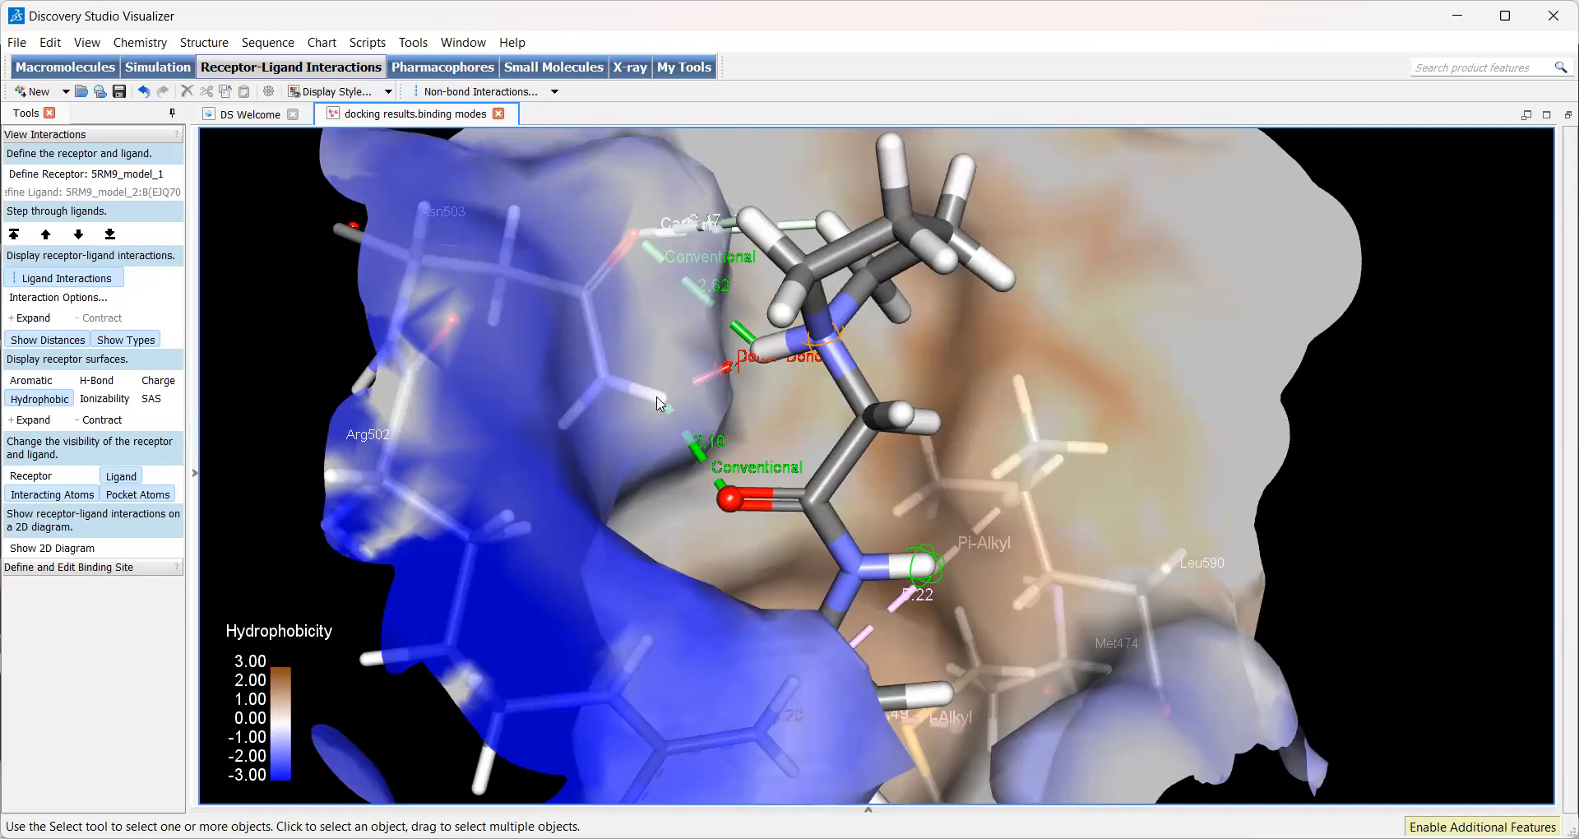
# Inspect the 5RM9_model_2 ligand's Pi interactions and the surrounding hydrophobic pocket surface from several other angles and distances
pyautogui.moveTo(569, 431); pyautogui.dragTo(594, 387, button='right')
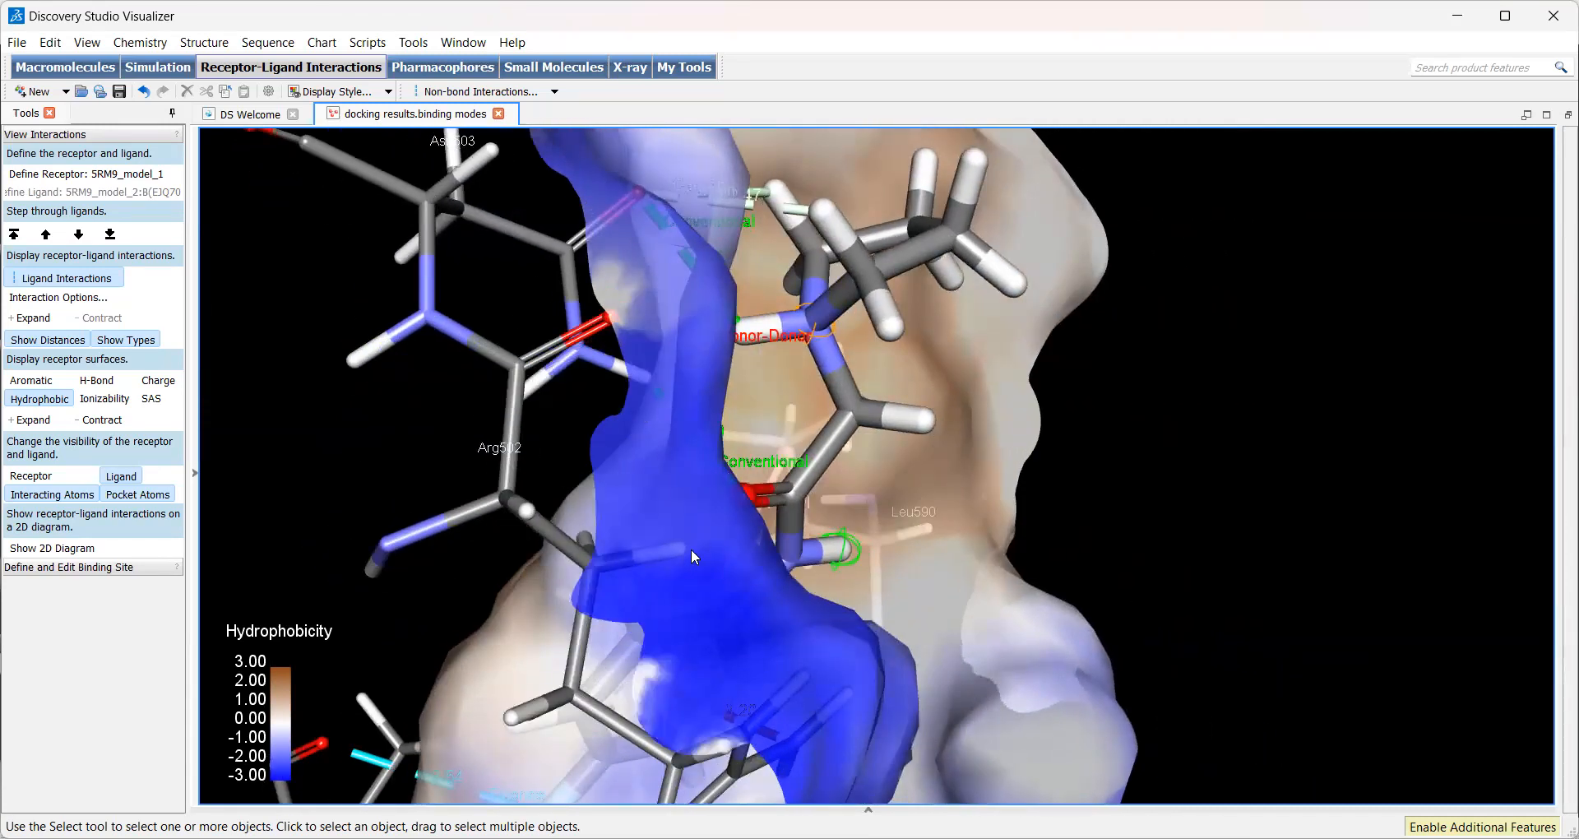
pyautogui.moveTo(698, 616); pyautogui.dragTo(739, 634, button='right')
pyautogui.moveTo(893, 640); pyautogui.dragTo(1142, 516, button='right')
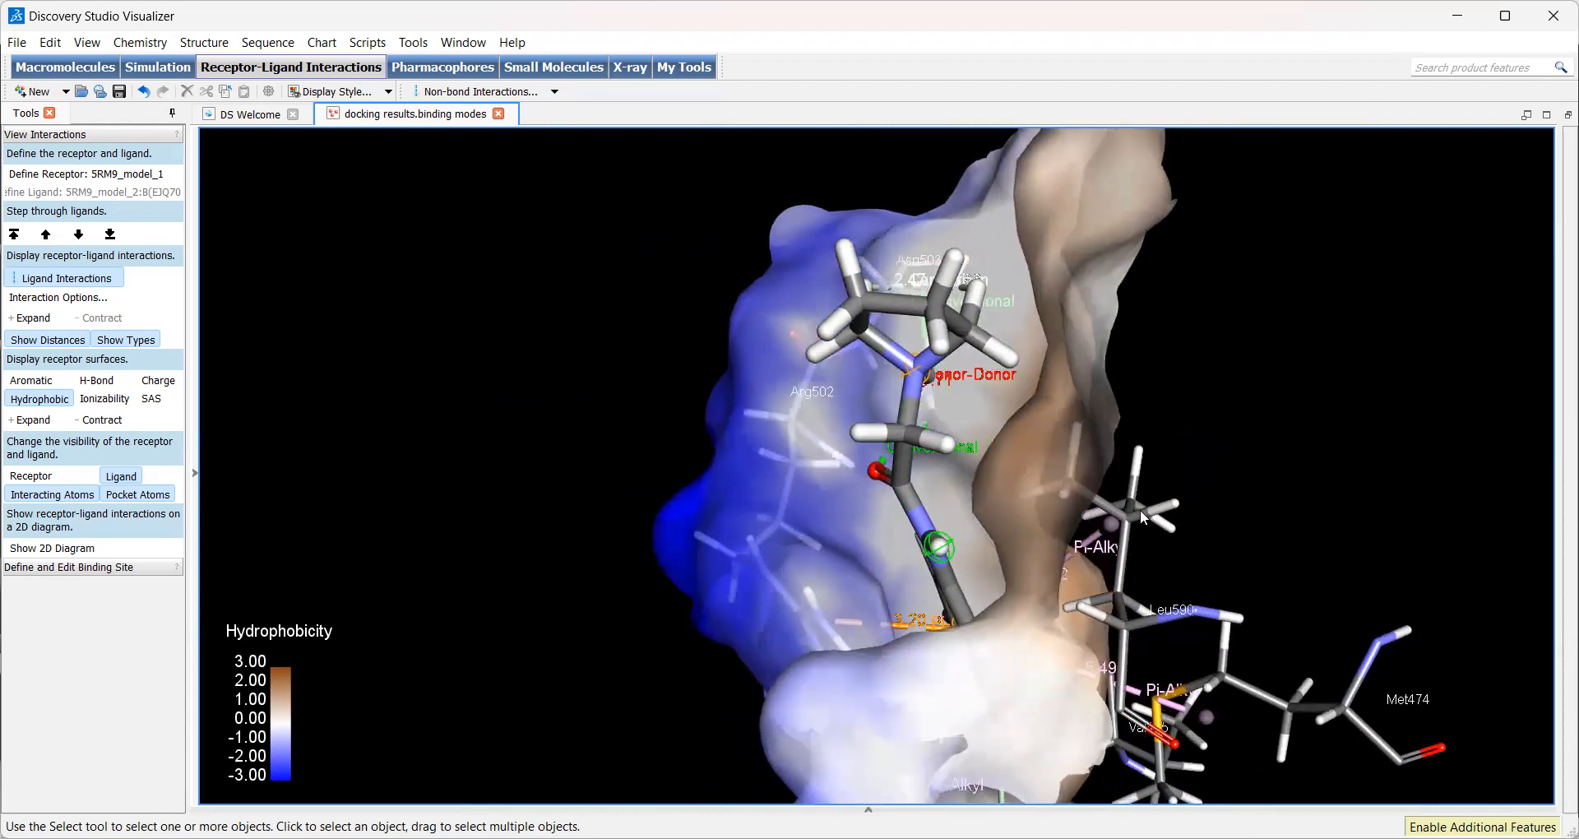
pyautogui.moveTo(989, 621); pyautogui.dragTo(958, 753, button='right')
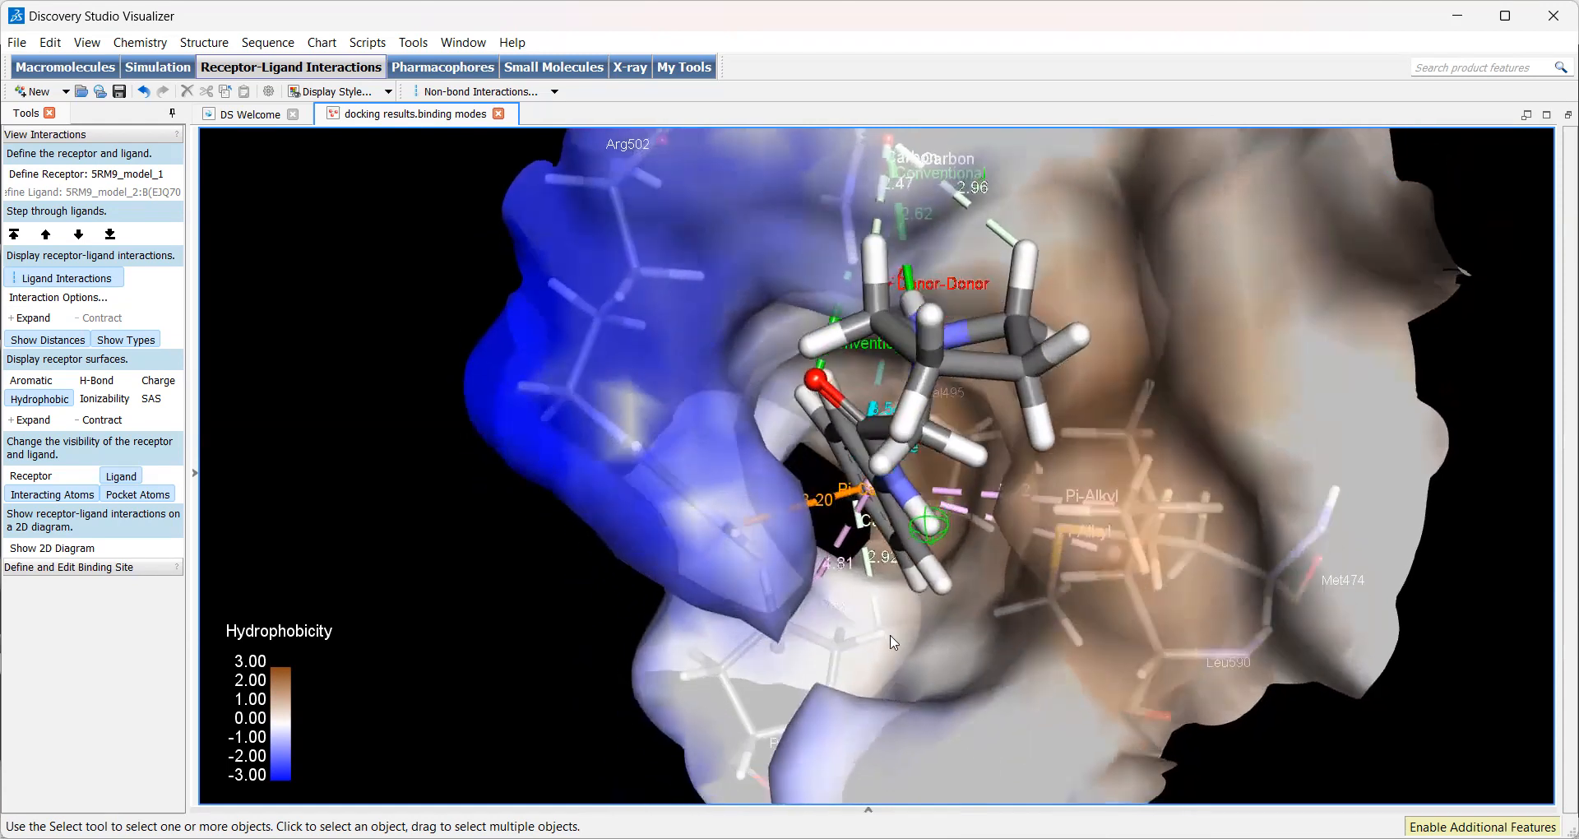
pyautogui.moveTo(911, 644); pyautogui.dragTo(829, 670, button='right')
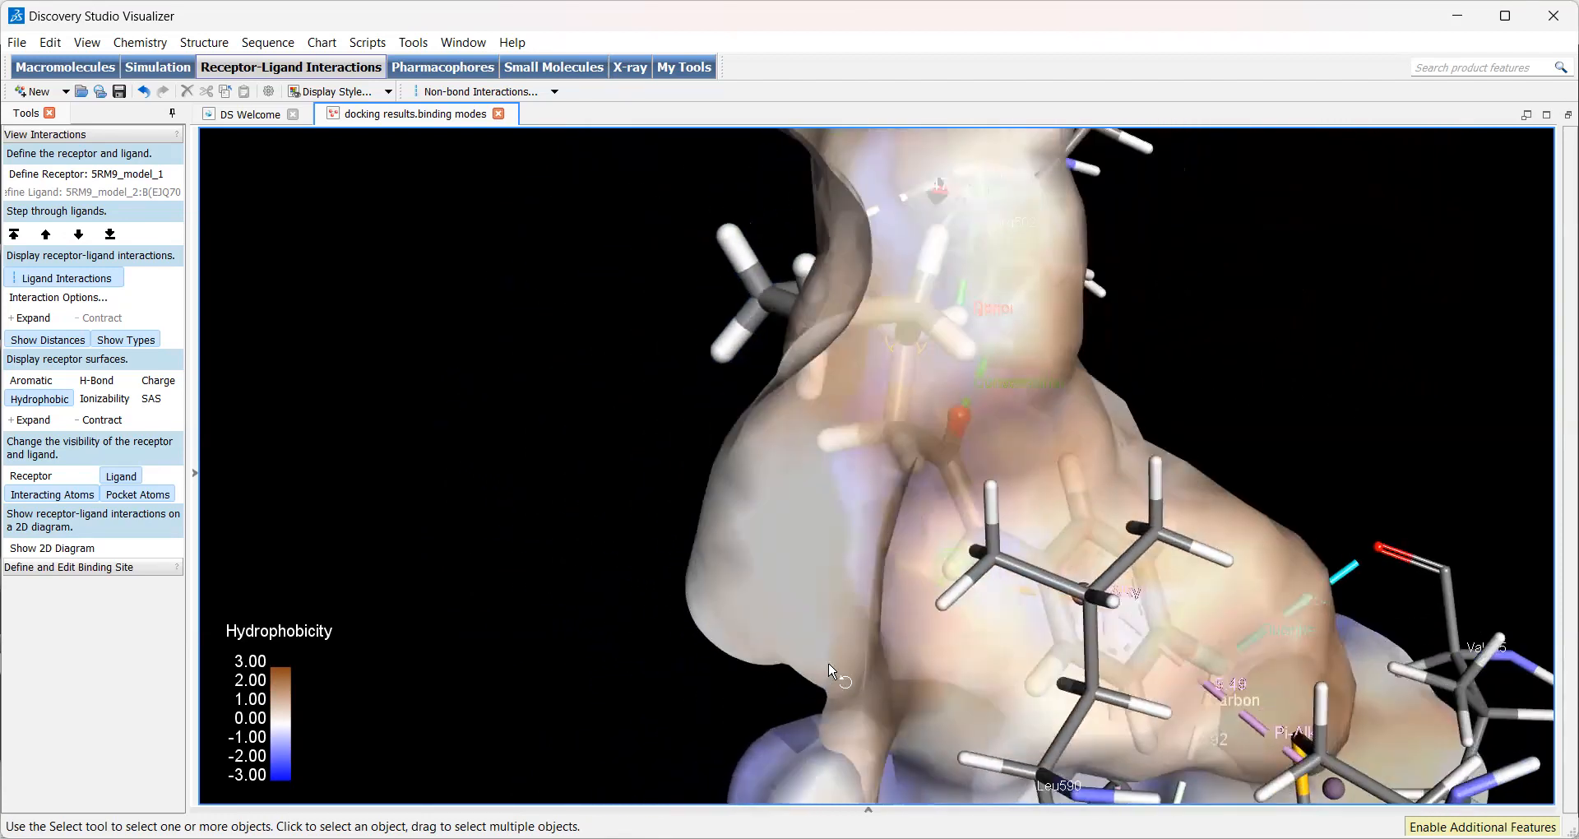
pyautogui.scroll(-5, 947, 583)
pyautogui.moveTo(941, 544); pyautogui.dragTo(988, 625, button='right')
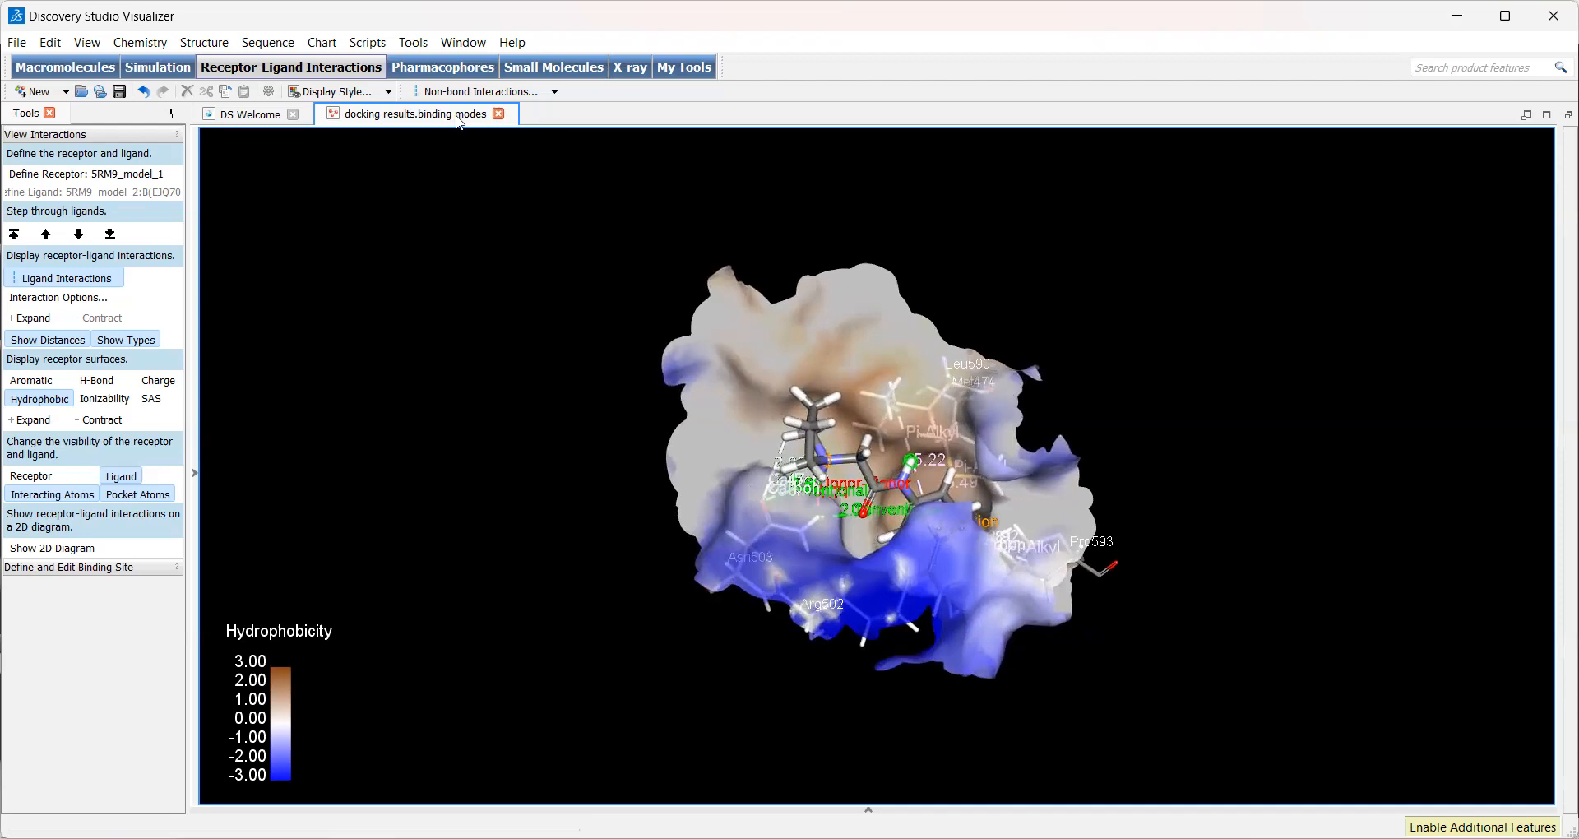
pyautogui.scroll(4, 873, 590)
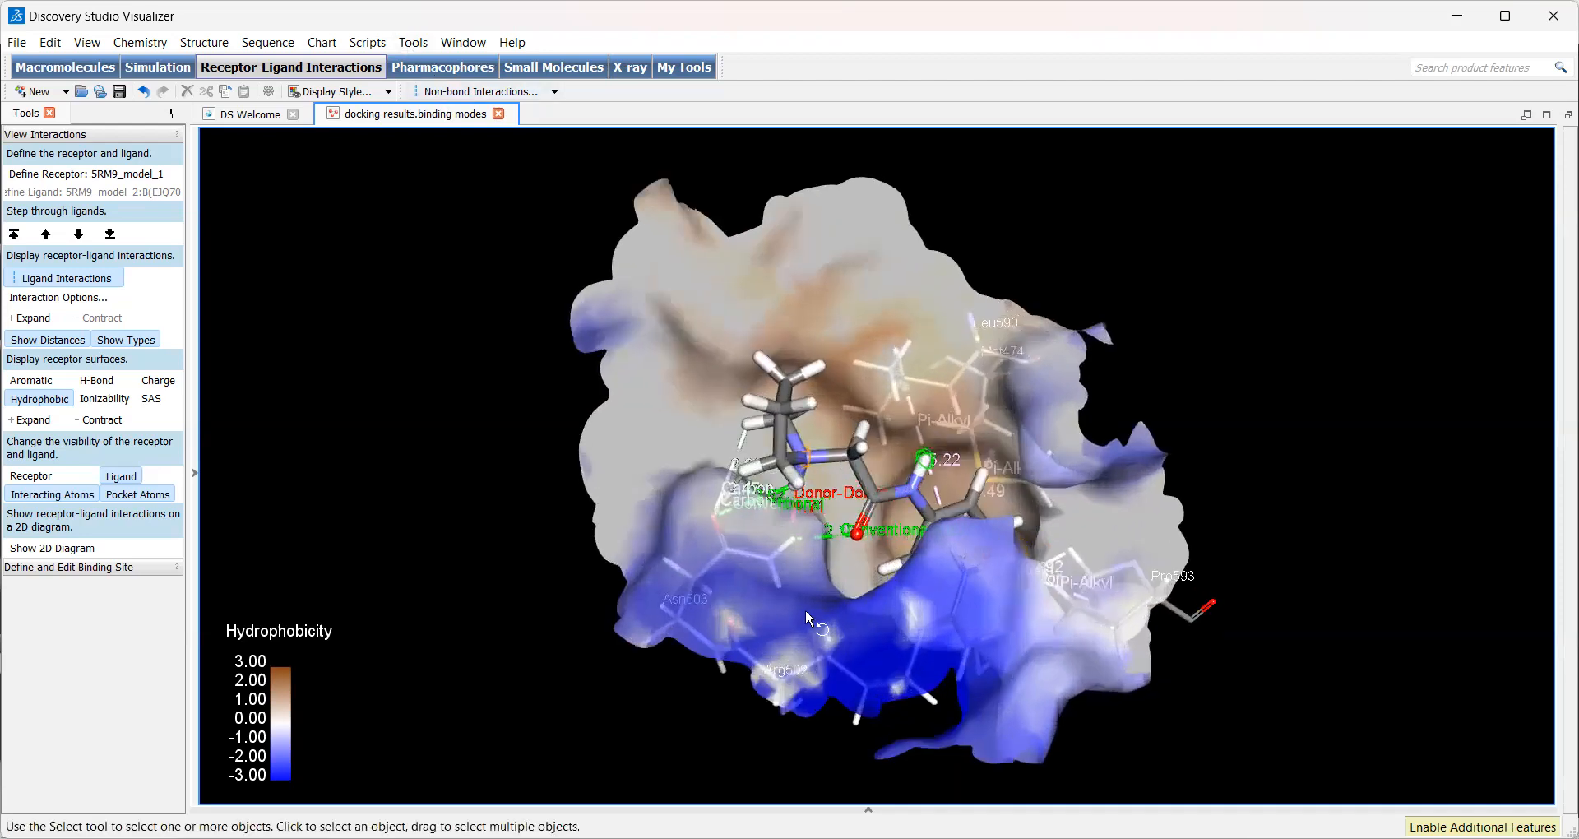
pyautogui.moveTo(806, 608); pyautogui.dragTo(824, 641, button='right')
pyautogui.click(413, 42)
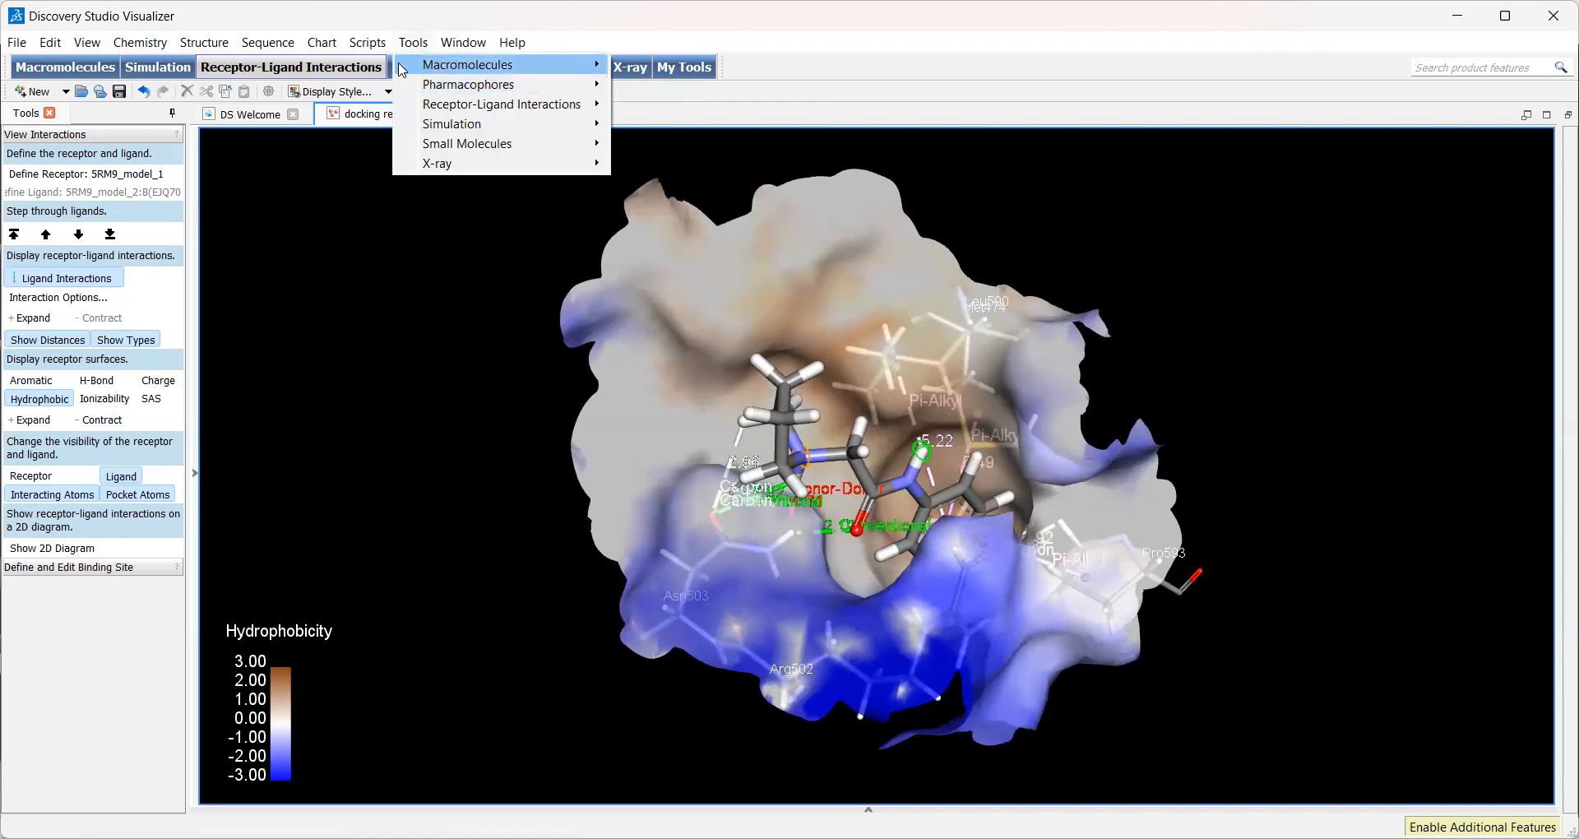
pyautogui.click(402, 69)
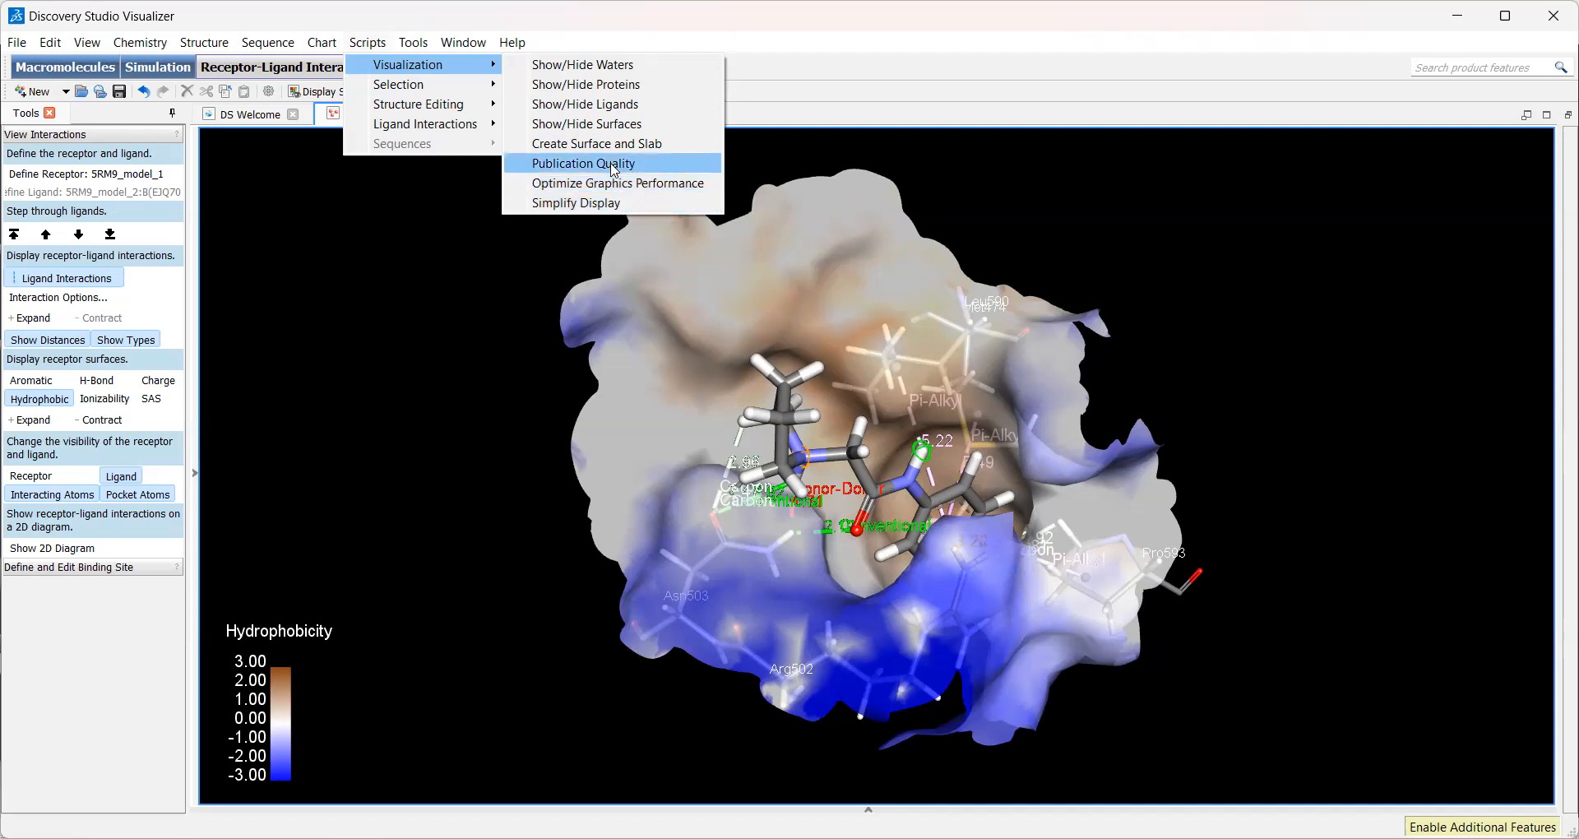
pyautogui.moveTo(437, 111)
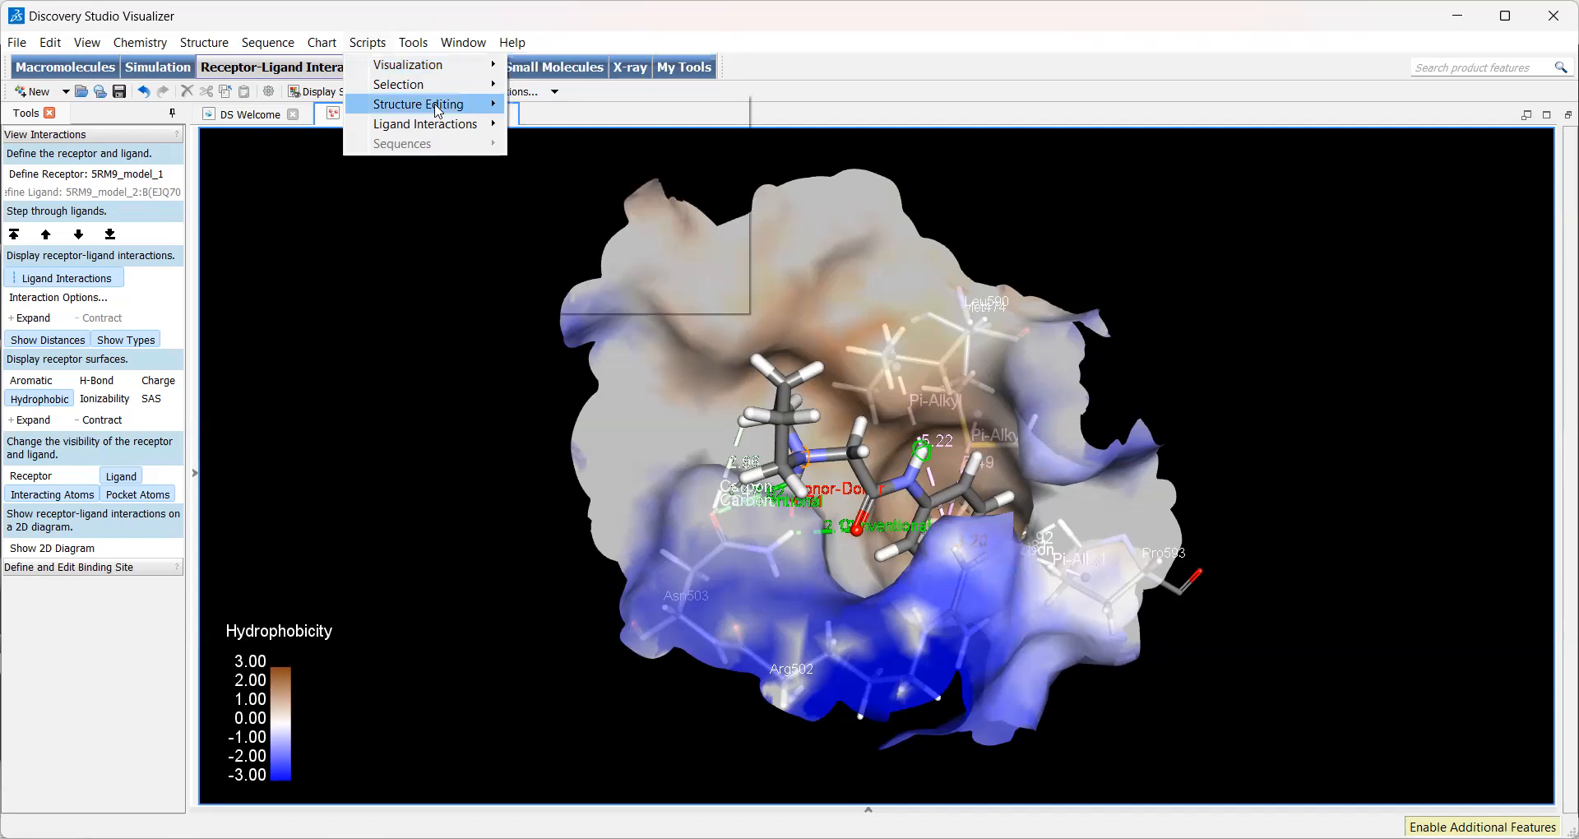
# Step to the next docked pose, 5RM9_model_3, and bring its labelled interactions in the pocket into close view
pyautogui.moveTo(784, 591); pyautogui.dragTo(725, 577, button='right')
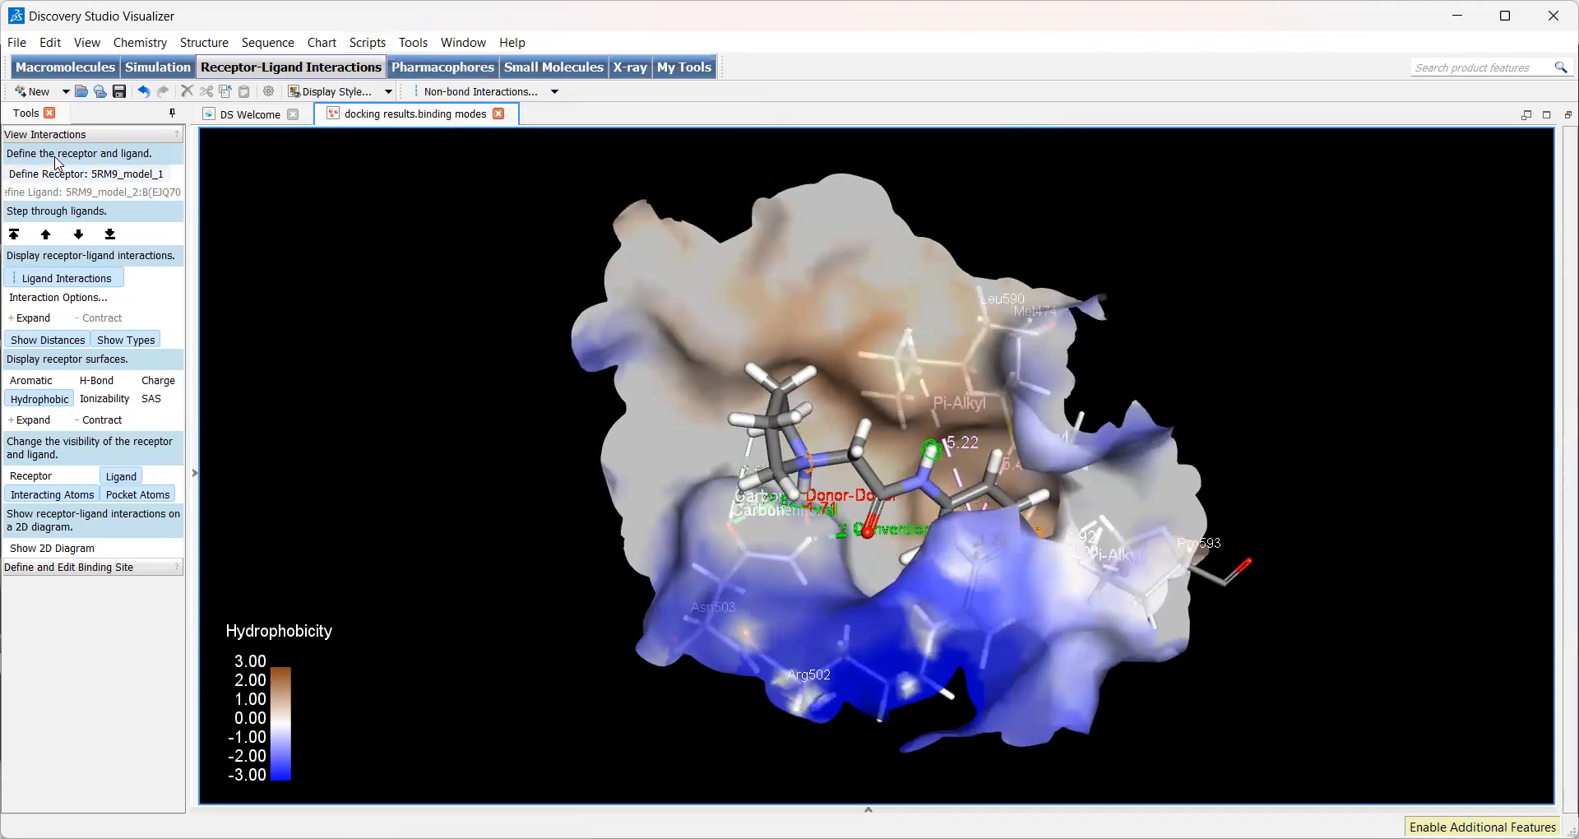
pyautogui.moveTo(913, 596); pyautogui.dragTo(970, 650, button='right')
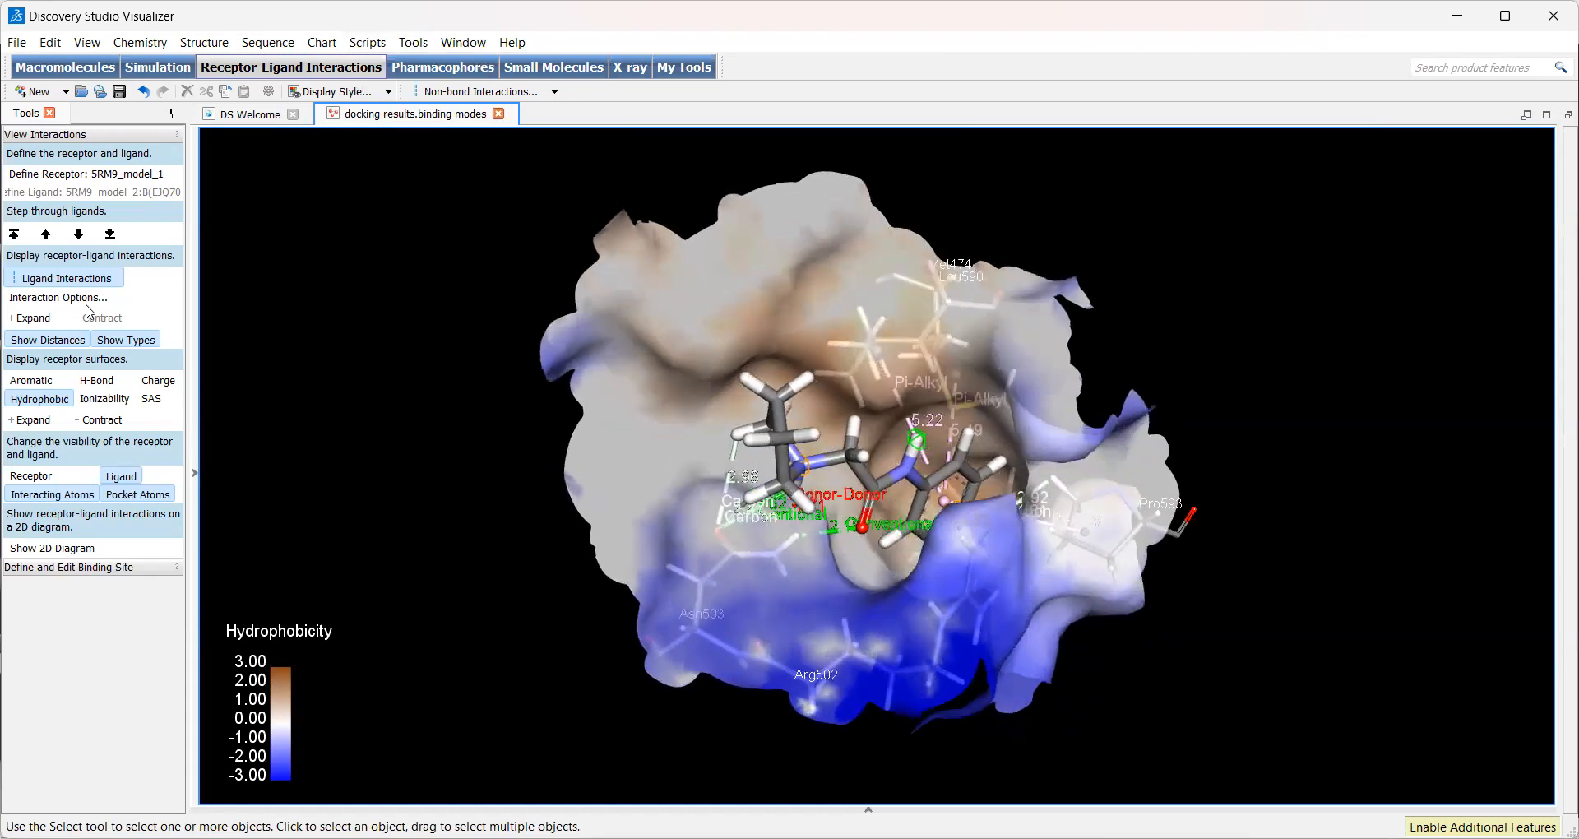
pyautogui.click(78, 236)
pyautogui.moveTo(683, 423); pyautogui.dragTo(649, 522, button='right')
pyautogui.moveTo(988, 561); pyautogui.dragTo(982, 654, button='right')
pyautogui.scroll(2, 934, 571)
pyautogui.moveTo(937, 575); pyautogui.dragTo(930, 613, button='right')
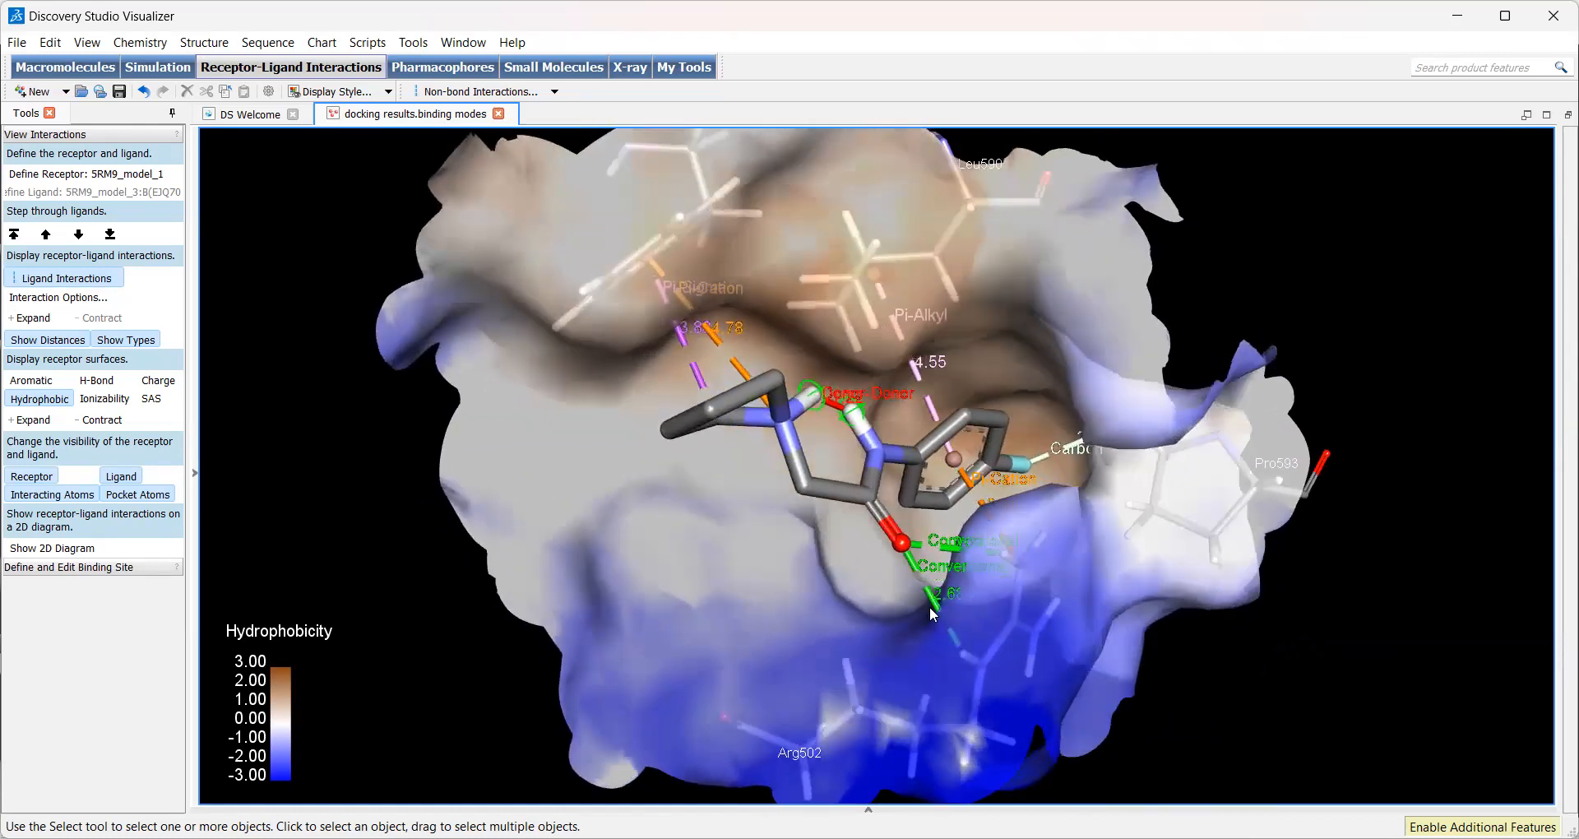
pyautogui.moveTo(853, 480); pyautogui.dragTo(871, 399, button='right')
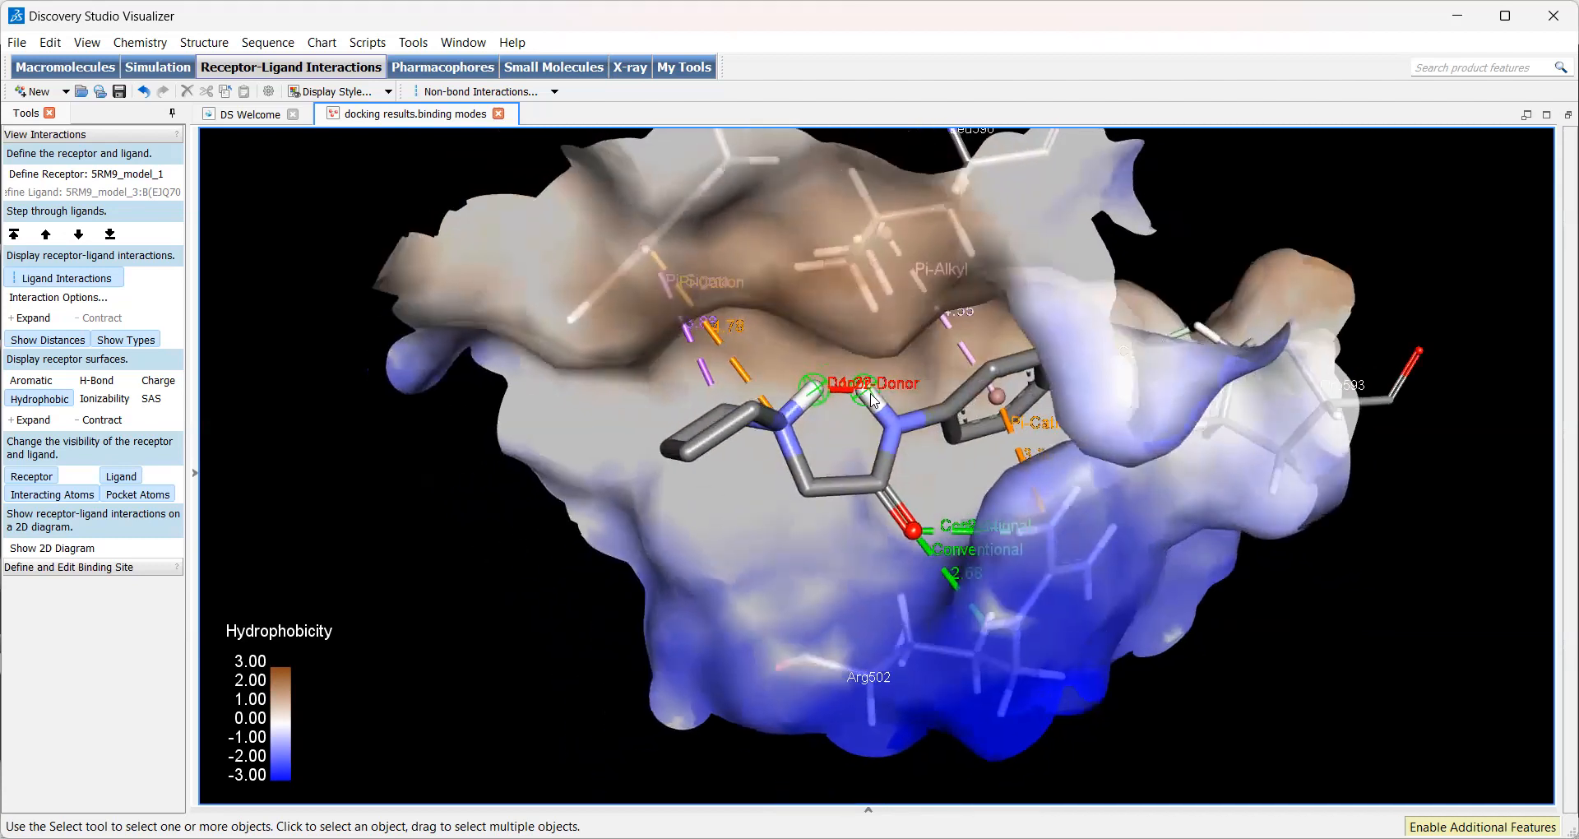
# Examine the 5RM9_model_3 ligand's donor-donor contact, hydrogen bonds and Pi interactions from close up and around the pocket surface
pyautogui.scroll(3, 822, 425)
pyautogui.moveTo(790, 540); pyautogui.dragTo(758, 423, button='right')
pyautogui.moveTo(811, 513); pyautogui.dragTo(847, 541, button='right')
pyautogui.moveTo(857, 428); pyautogui.dragTo(808, 473, button='right')
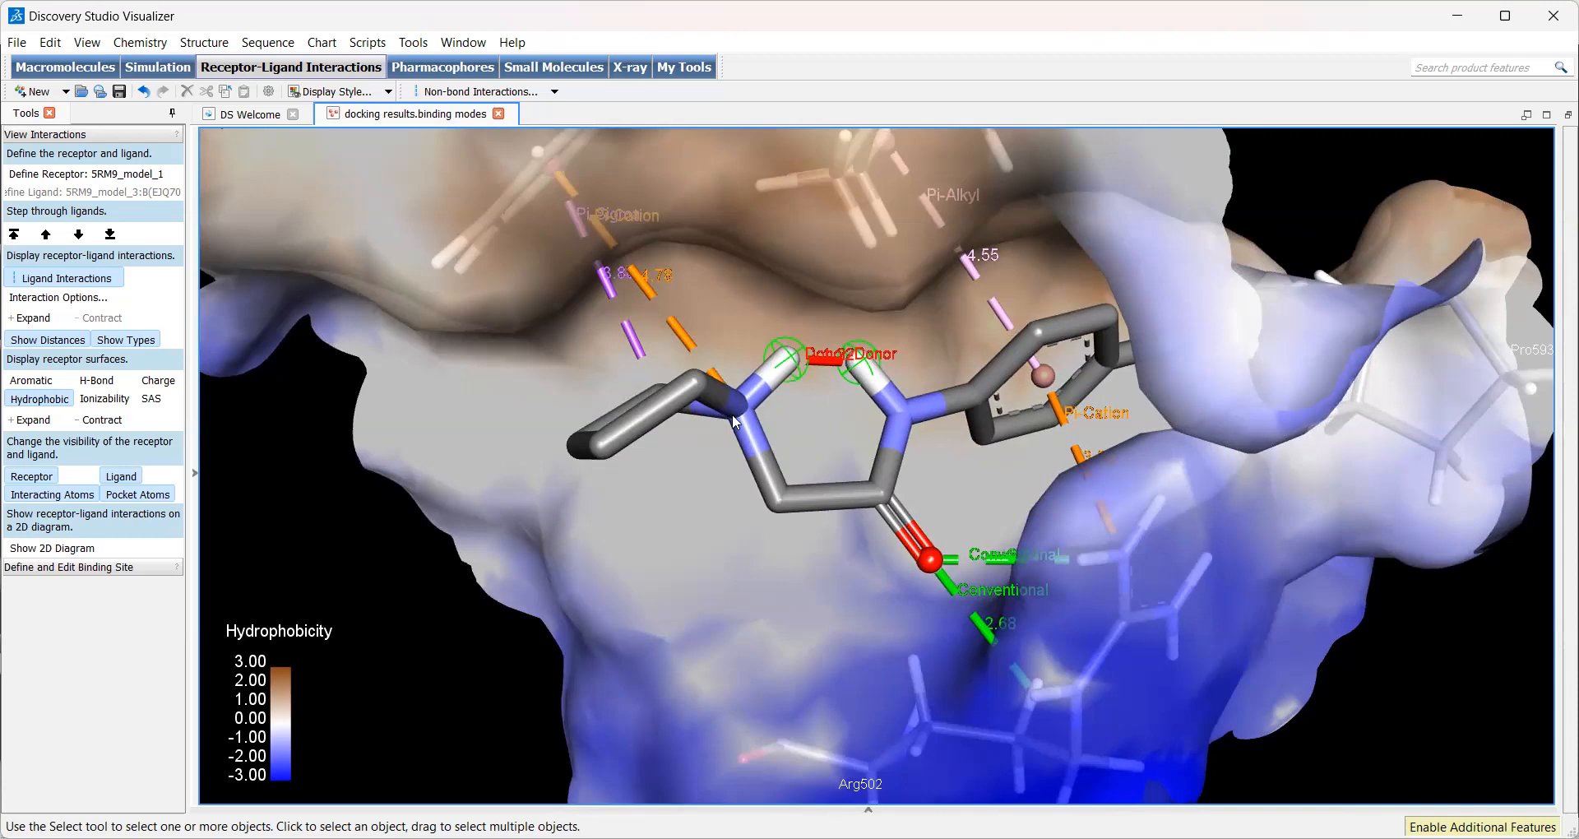
pyautogui.moveTo(783, 630); pyautogui.dragTo(676, 470, button='right')
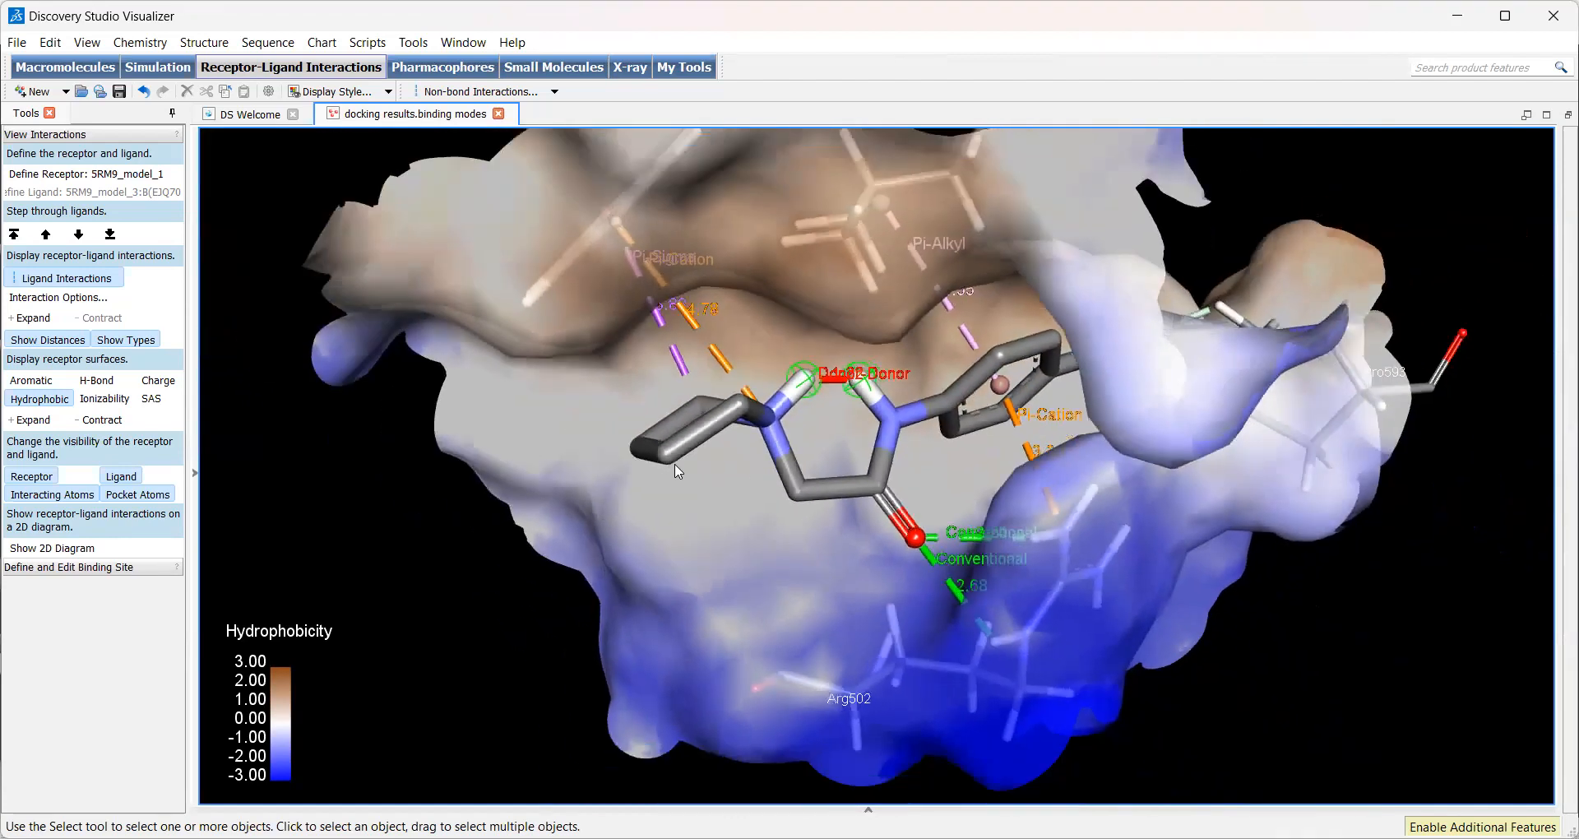
pyautogui.moveTo(682, 319); pyautogui.dragTo(666, 286, button='right')
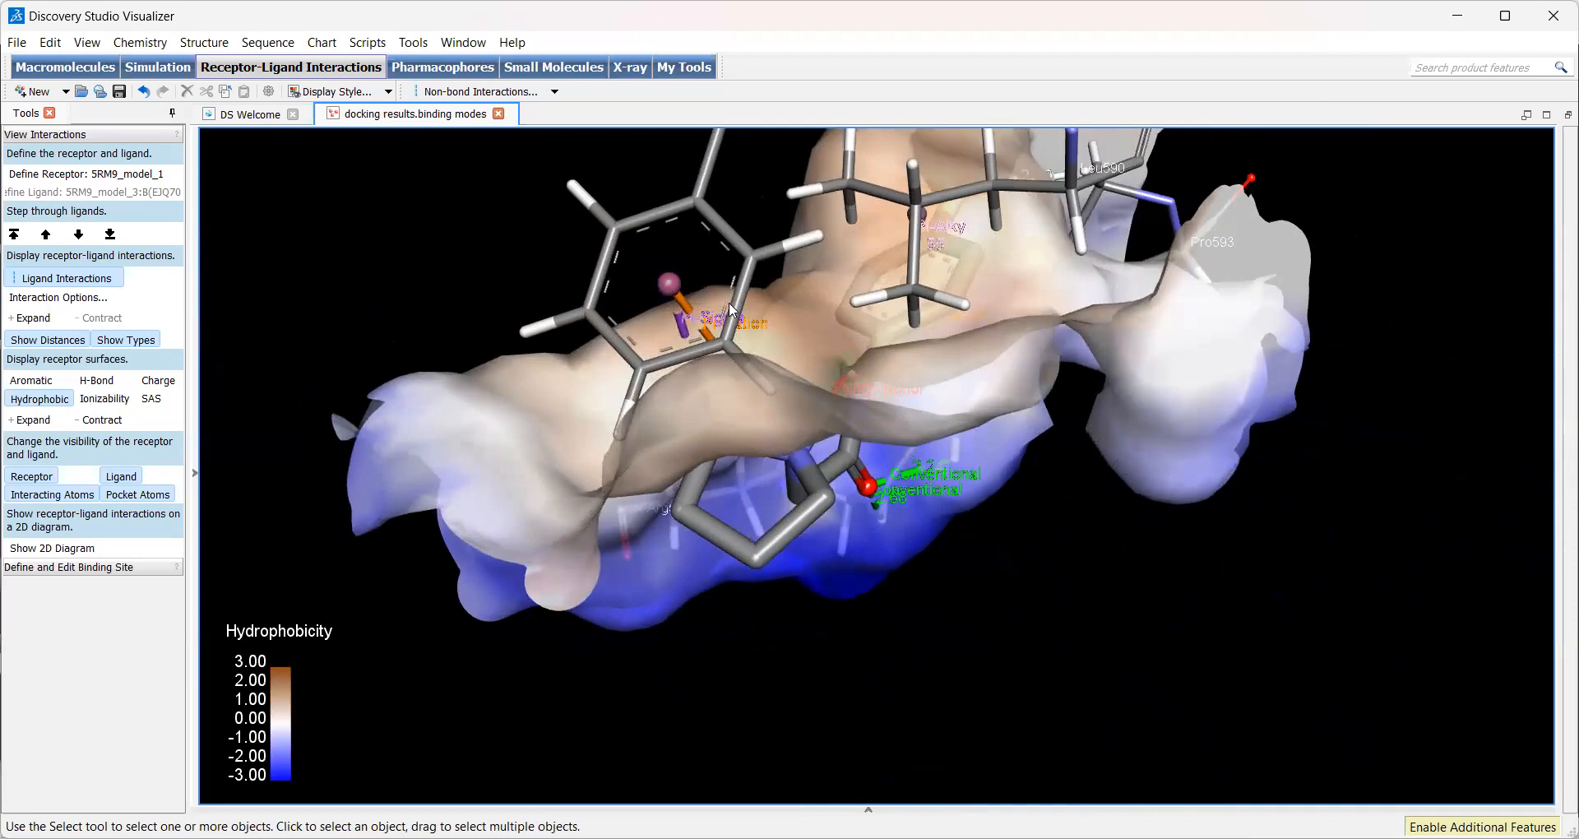
pyautogui.scroll(-5, 731, 319)
pyautogui.moveTo(809, 412); pyautogui.dragTo(679, 515, button='right')
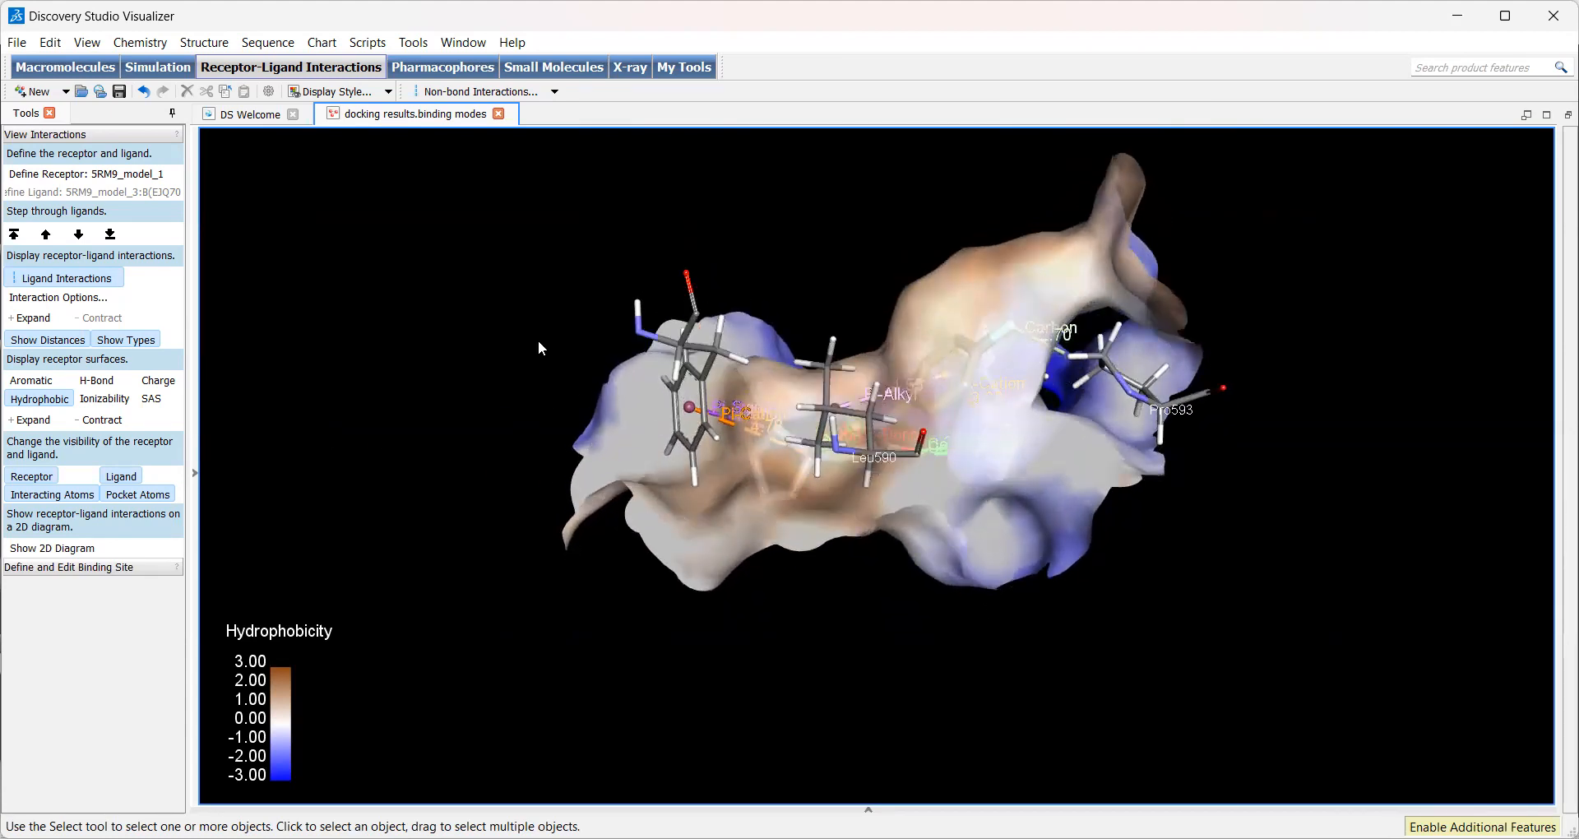
# Label the amino acids around the 5RM9_model_3 ligand with the 3-Letter & ID# attribute in Arial 10
pyautogui.click(58, 297)
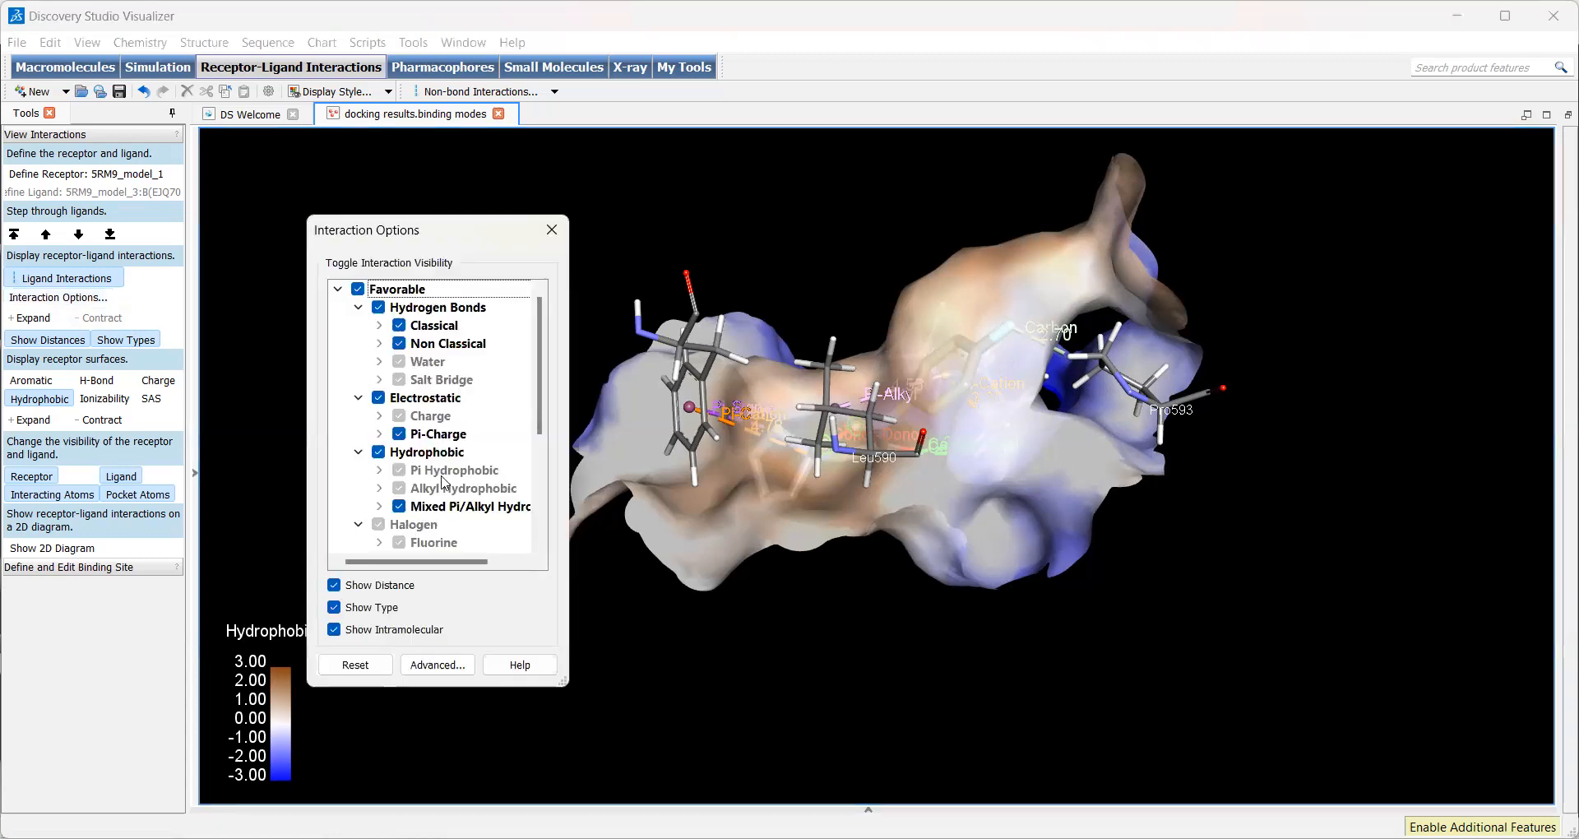
pyautogui.click(551, 233)
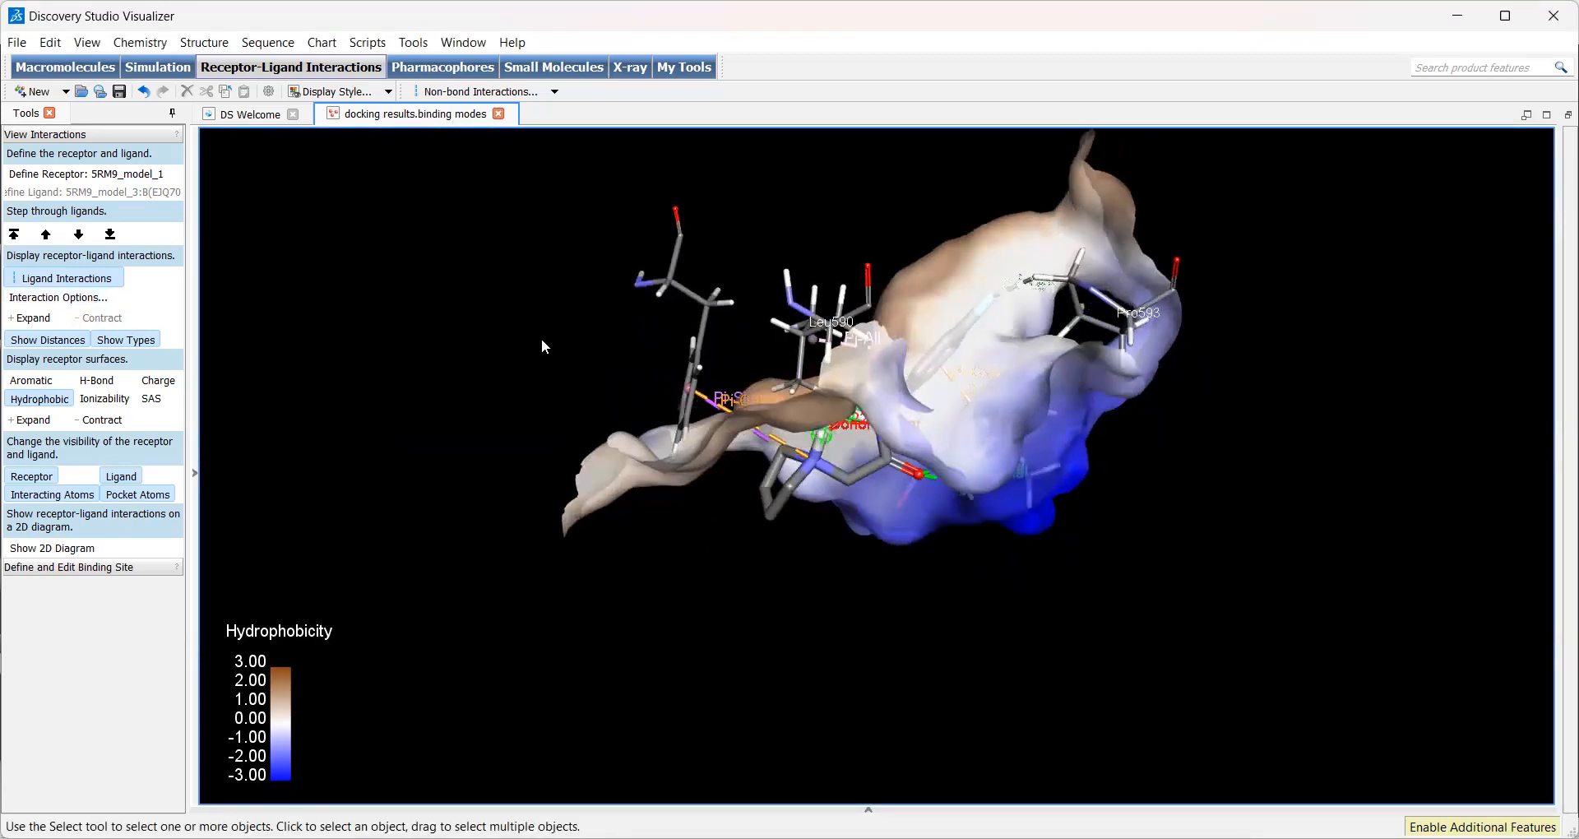
pyautogui.rightClick(541, 338)
pyautogui.moveTo(649, 687)
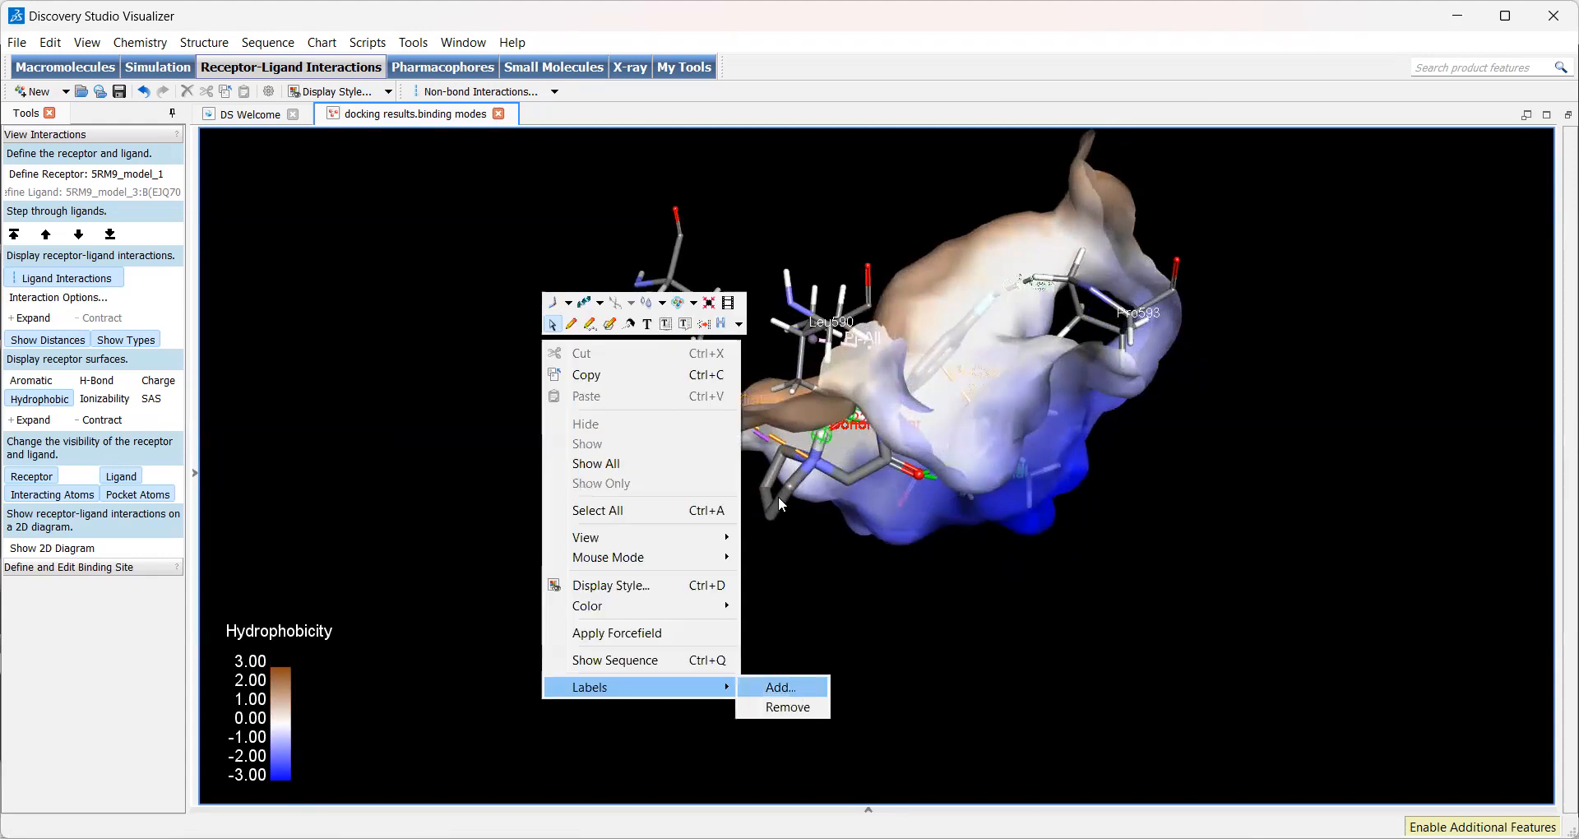
pyautogui.click(780, 687)
pyautogui.click(655, 452)
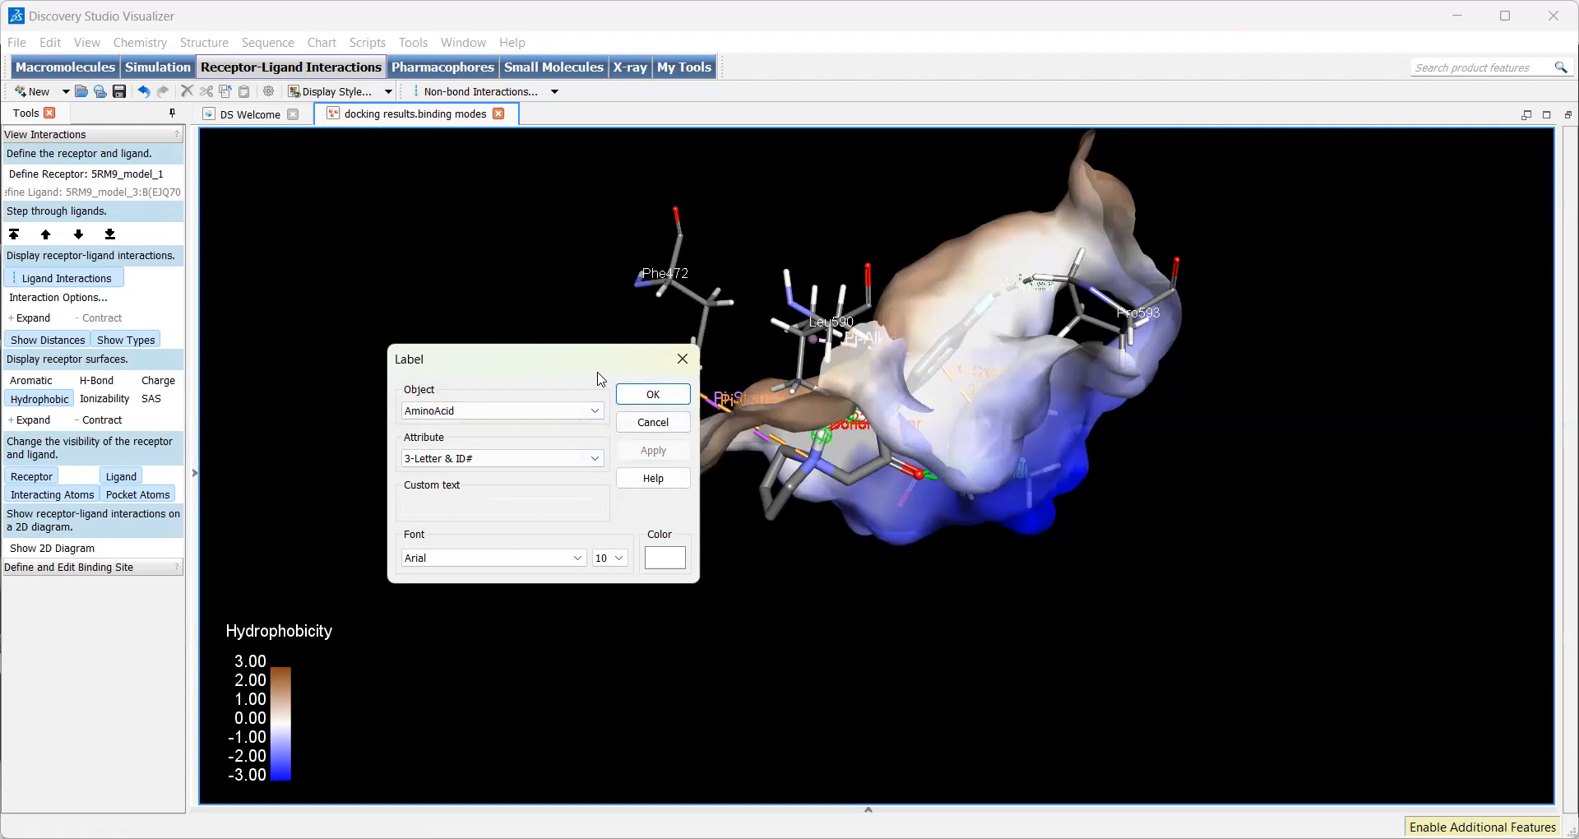
pyautogui.moveTo(670, 358); pyautogui.dragTo(522, 380)
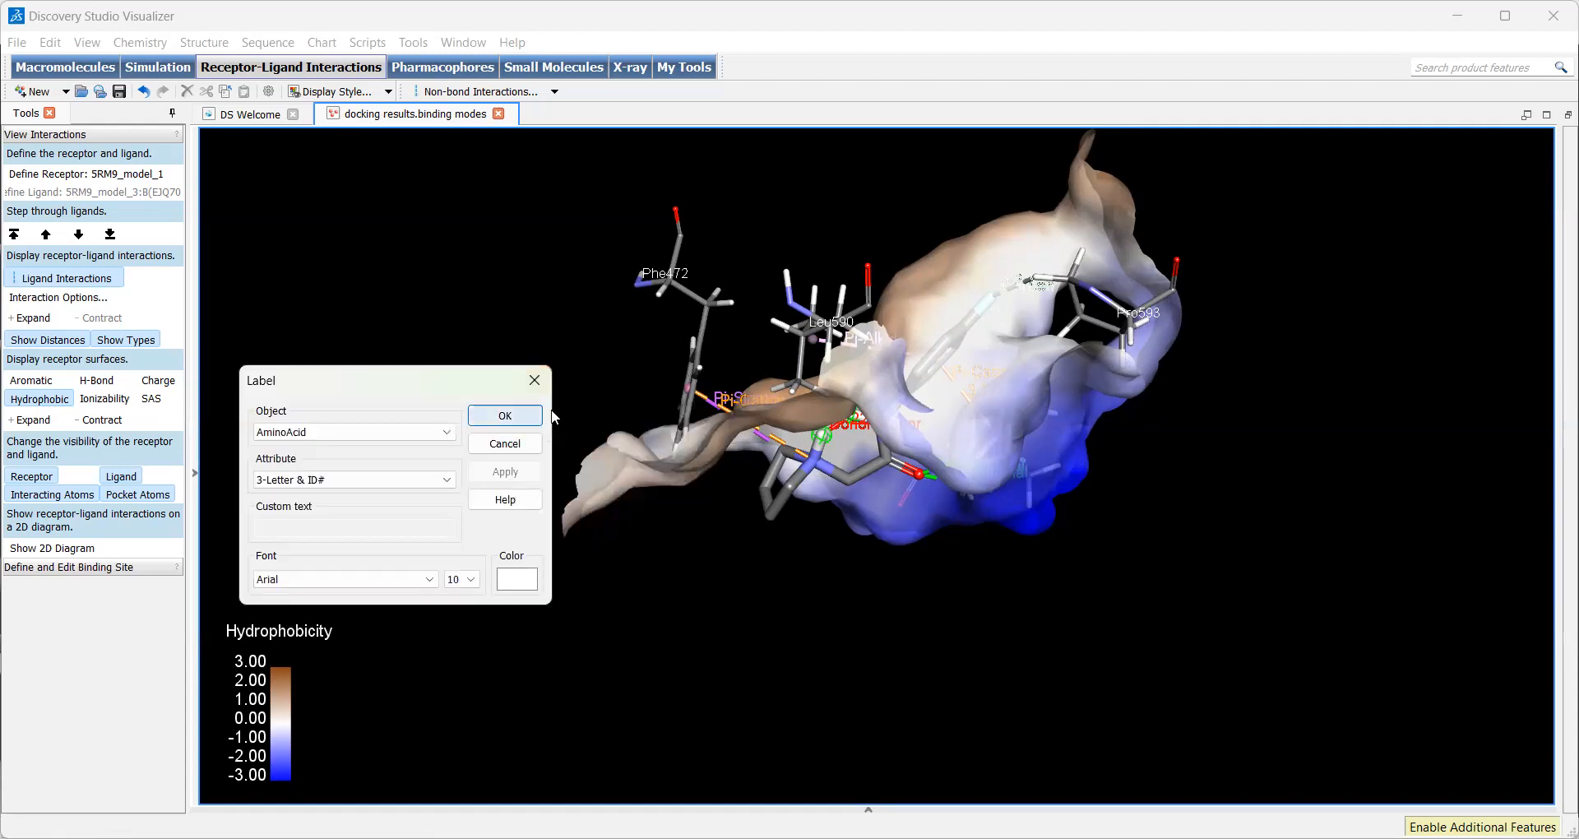
pyautogui.click(529, 416)
# Examine the 5RM9_model_3 ligand's contacts with the labelled residues Phe472, Leu590, Pro593 and Arg502 from several angles
pyautogui.scroll(3, 730, 457)
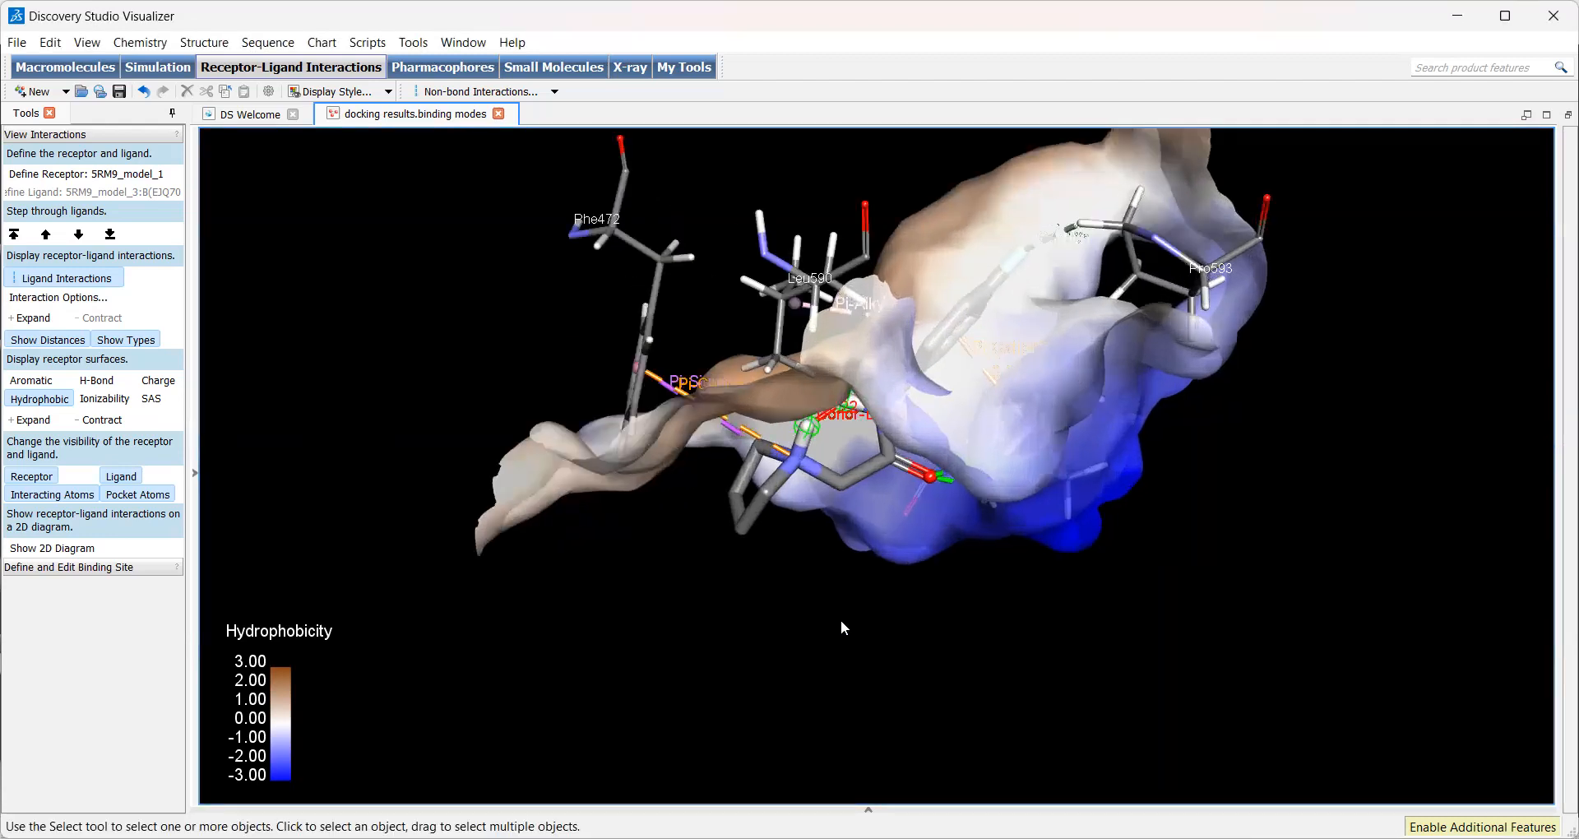
pyautogui.moveTo(815, 574); pyautogui.dragTo(835, 652, button='middle')
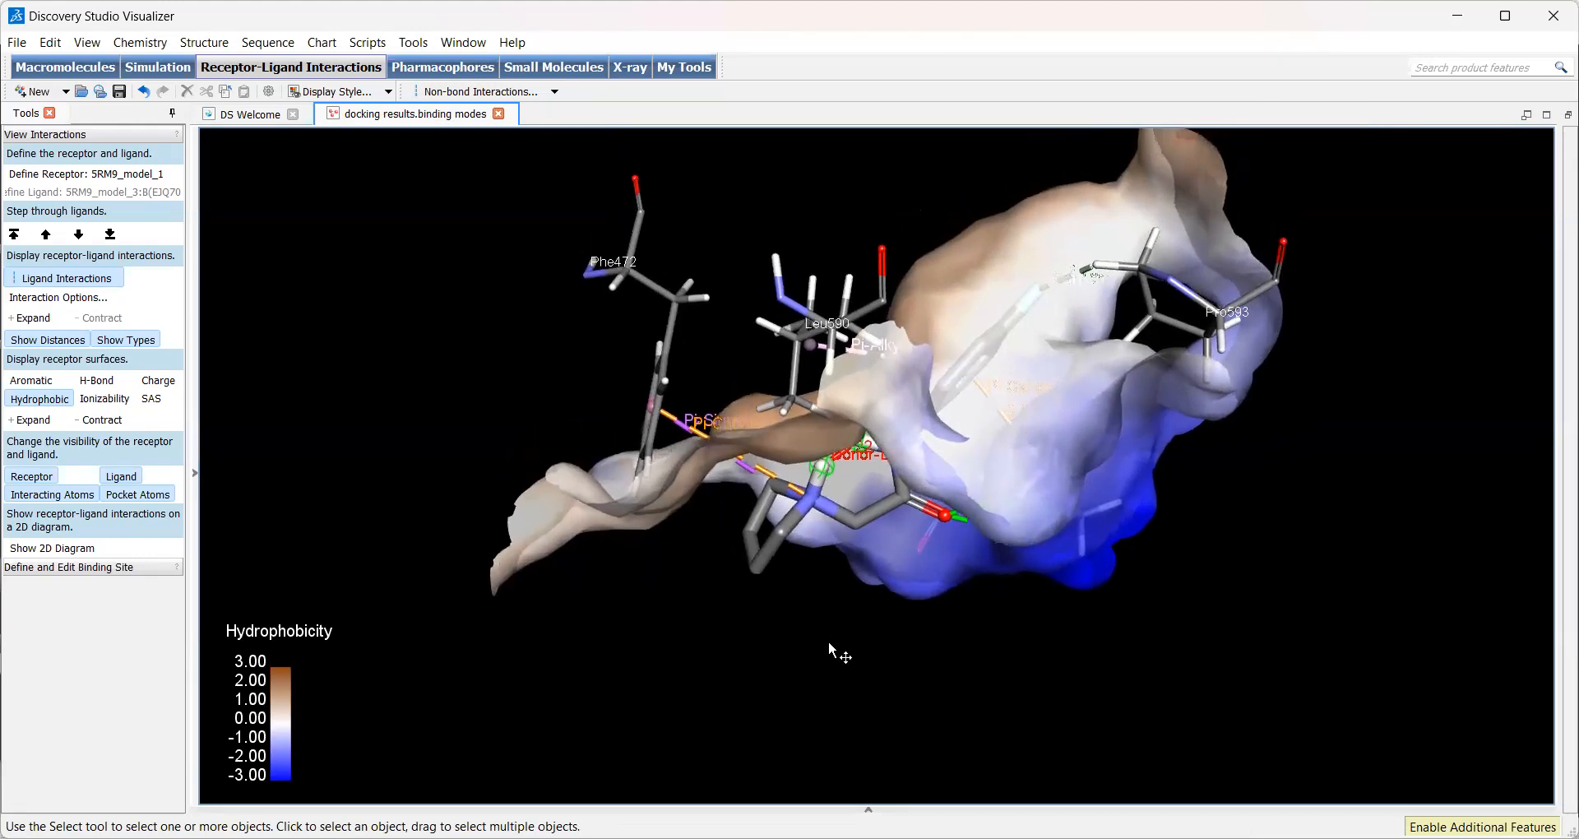
pyautogui.moveTo(890, 605); pyautogui.dragTo(709, 498, button='right')
pyautogui.moveTo(789, 532); pyautogui.dragTo(888, 533, button='right')
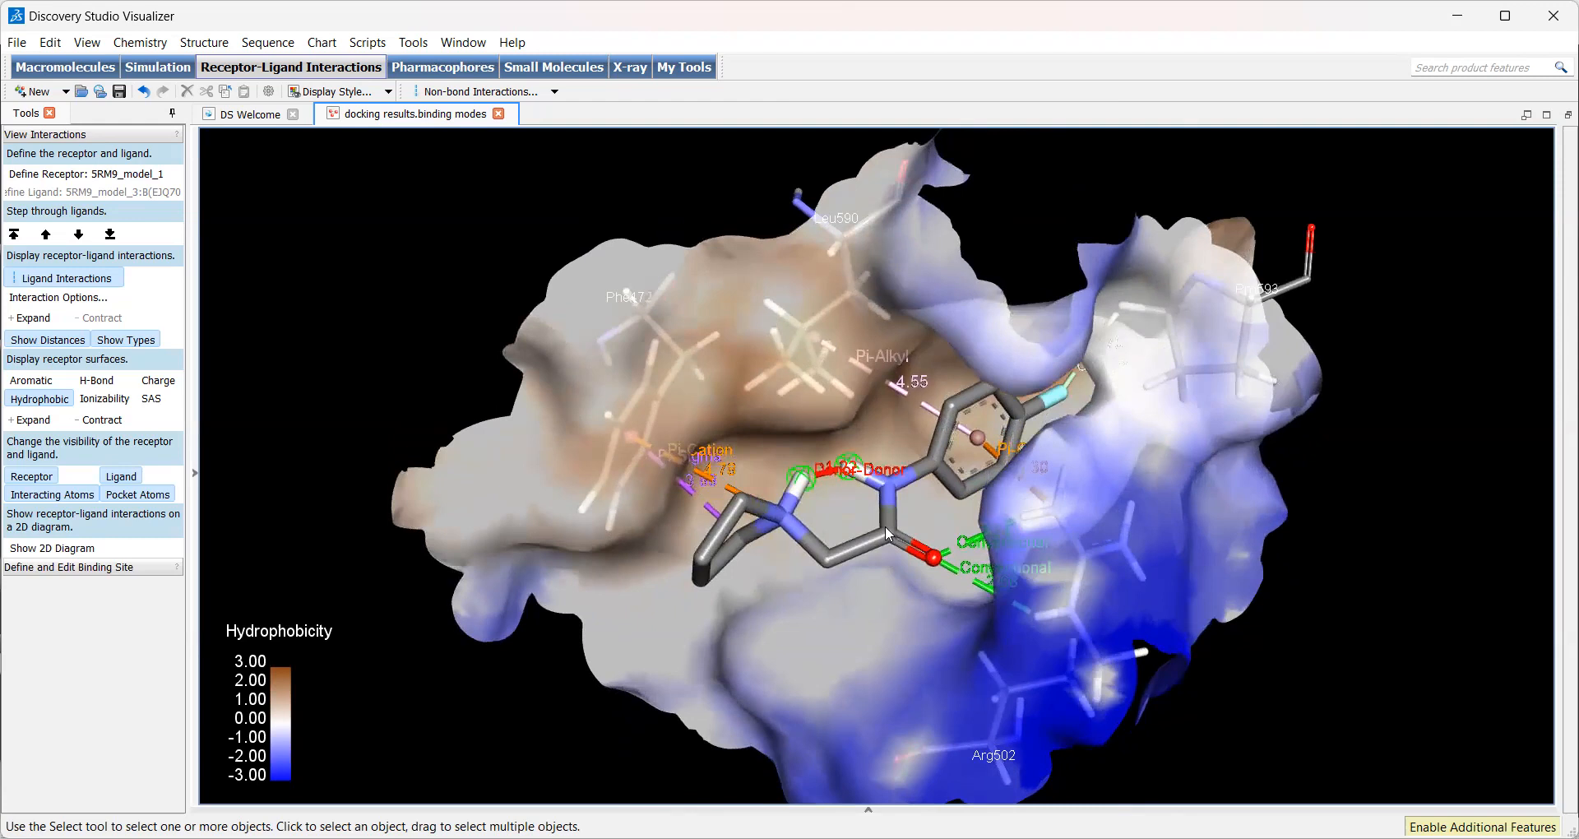
pyautogui.moveTo(737, 580); pyautogui.dragTo(812, 491, button='right')
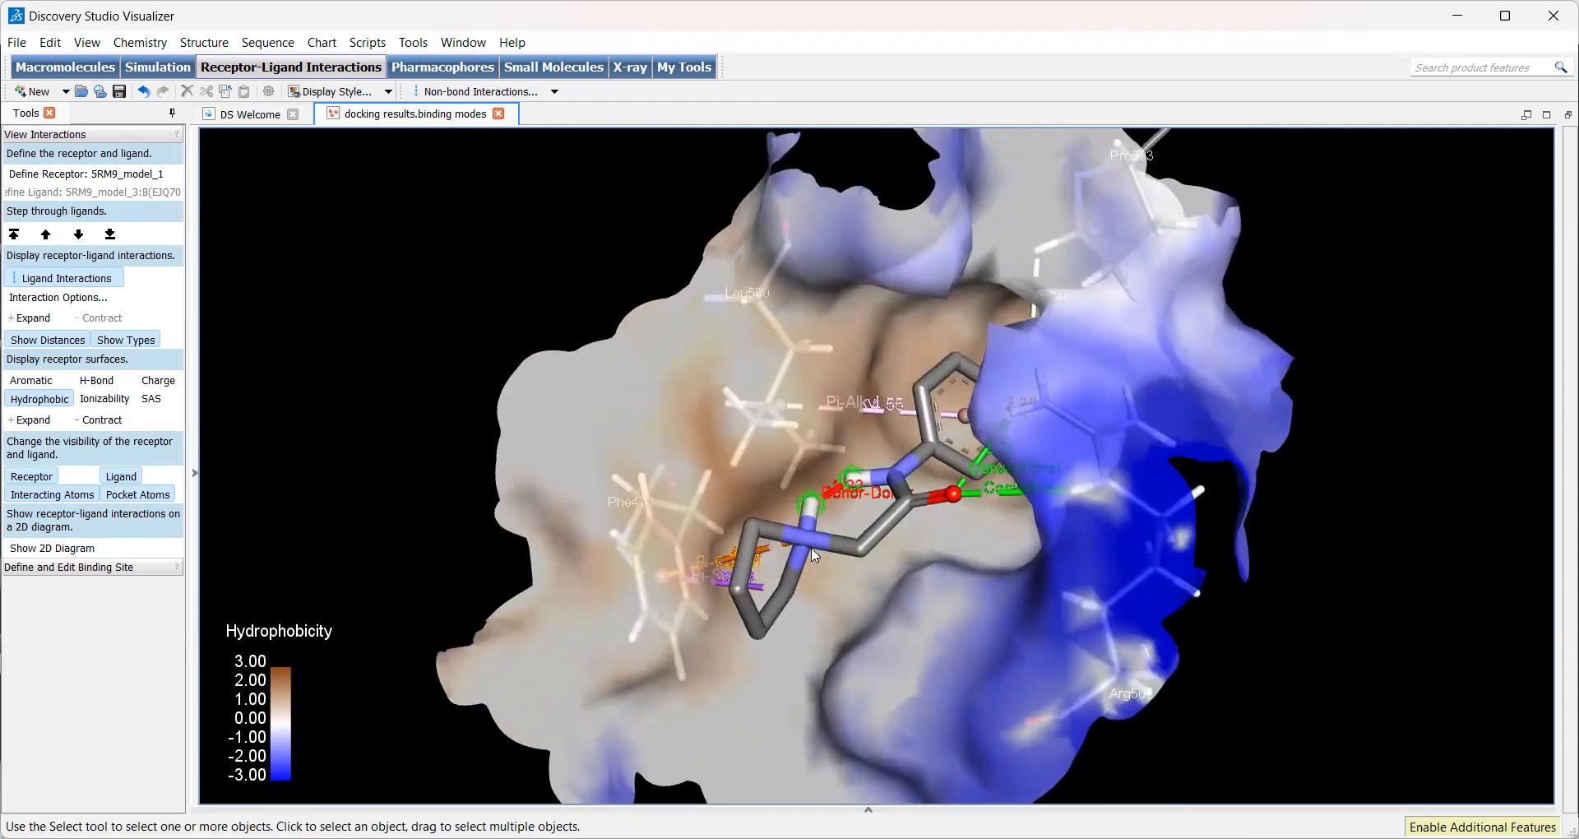
pyautogui.moveTo(916, 585); pyautogui.dragTo(992, 660, button='right')
pyautogui.moveTo(782, 610); pyautogui.dragTo(698, 510, button='right')
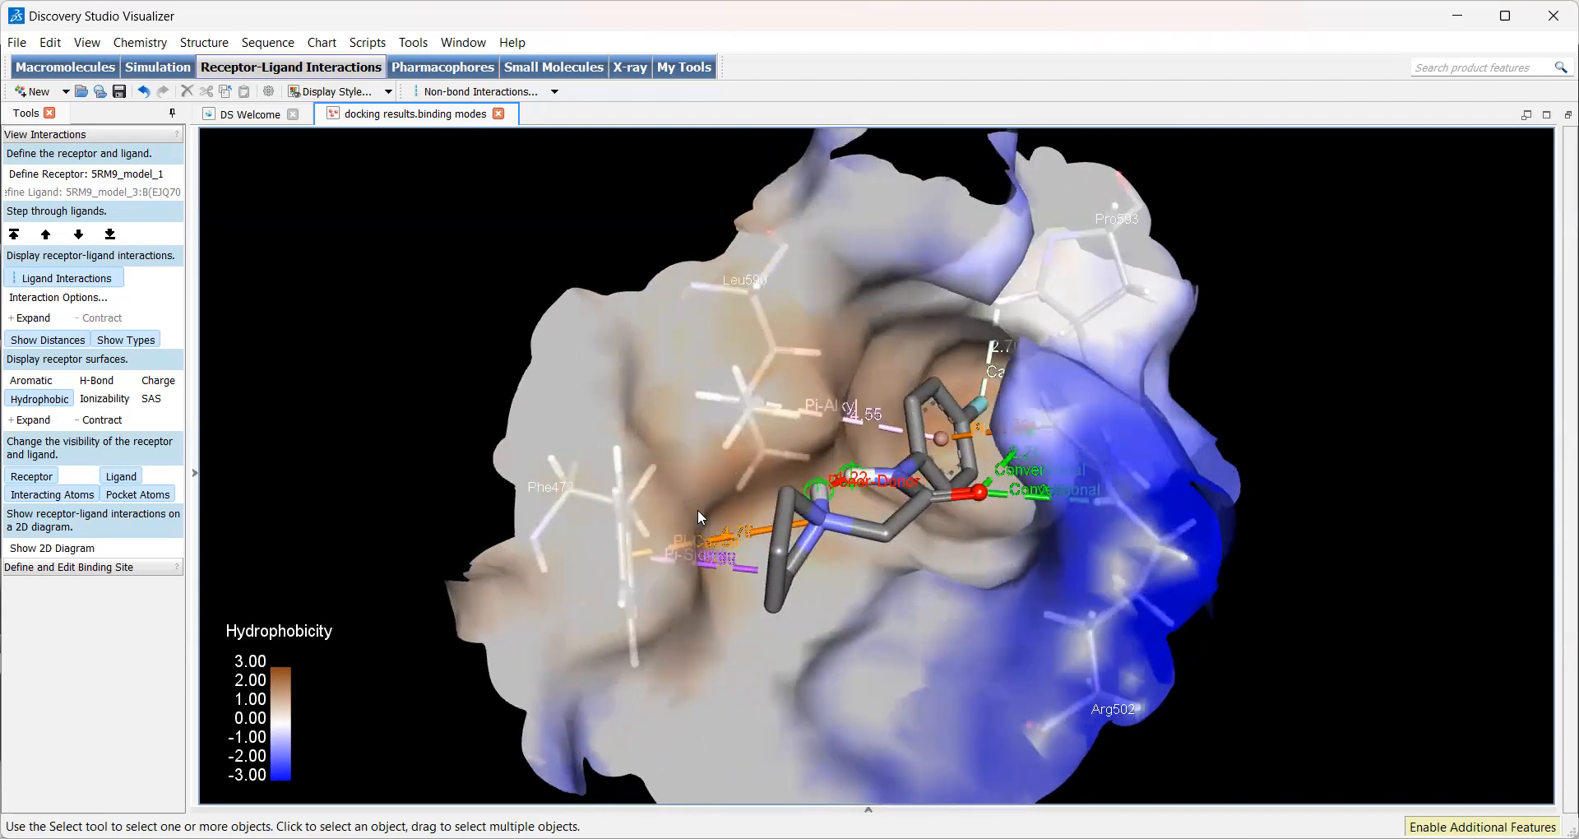
# Inspect how the 5RM9_model_3 ligand sits in the hydrophobic pocket, viewing its fluorinated ring, donor-donor contact and conventional hydrogen bonds
pyautogui.moveTo(757, 643); pyautogui.dragTo(814, 670, button='right')
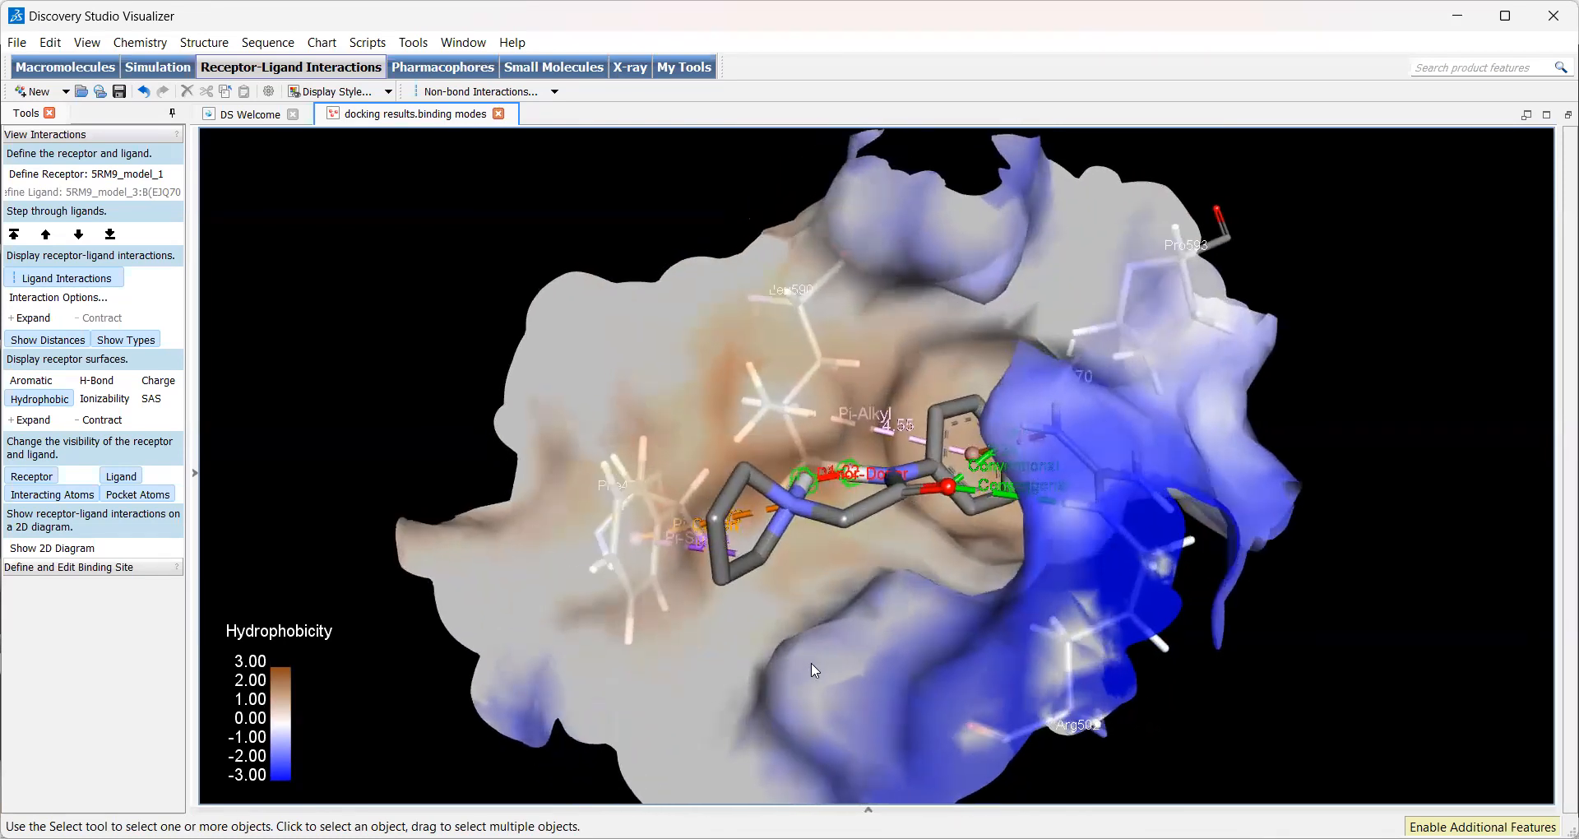
pyautogui.moveTo(723, 560); pyautogui.dragTo(718, 550, button='right')
pyautogui.moveTo(836, 607); pyautogui.dragTo(936, 614, button='right')
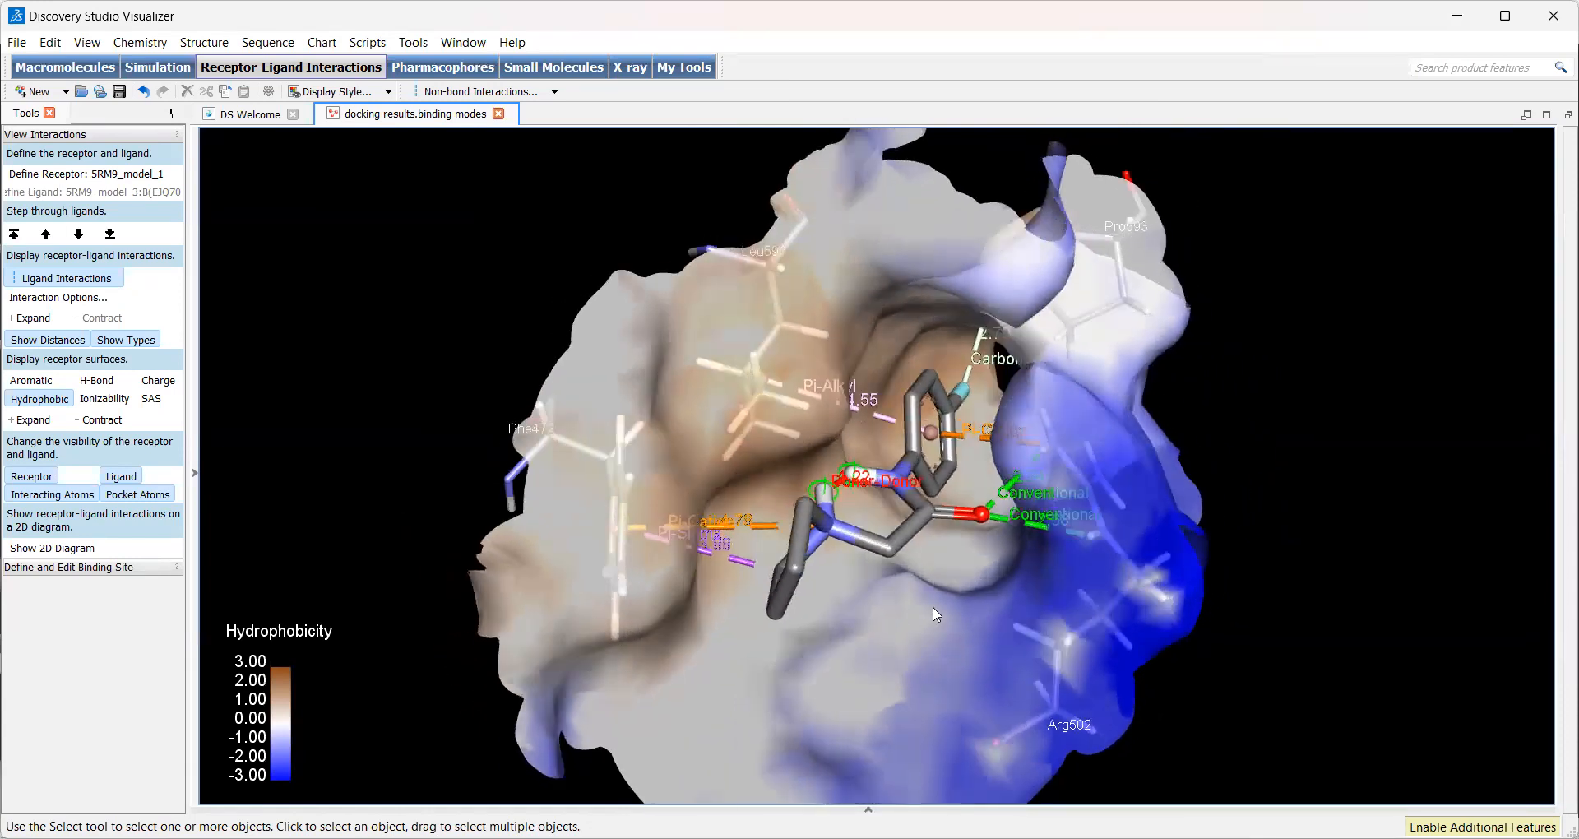
pyautogui.moveTo(897, 682); pyautogui.dragTo(901, 679, button='right')
pyautogui.rightClick(903, 679)
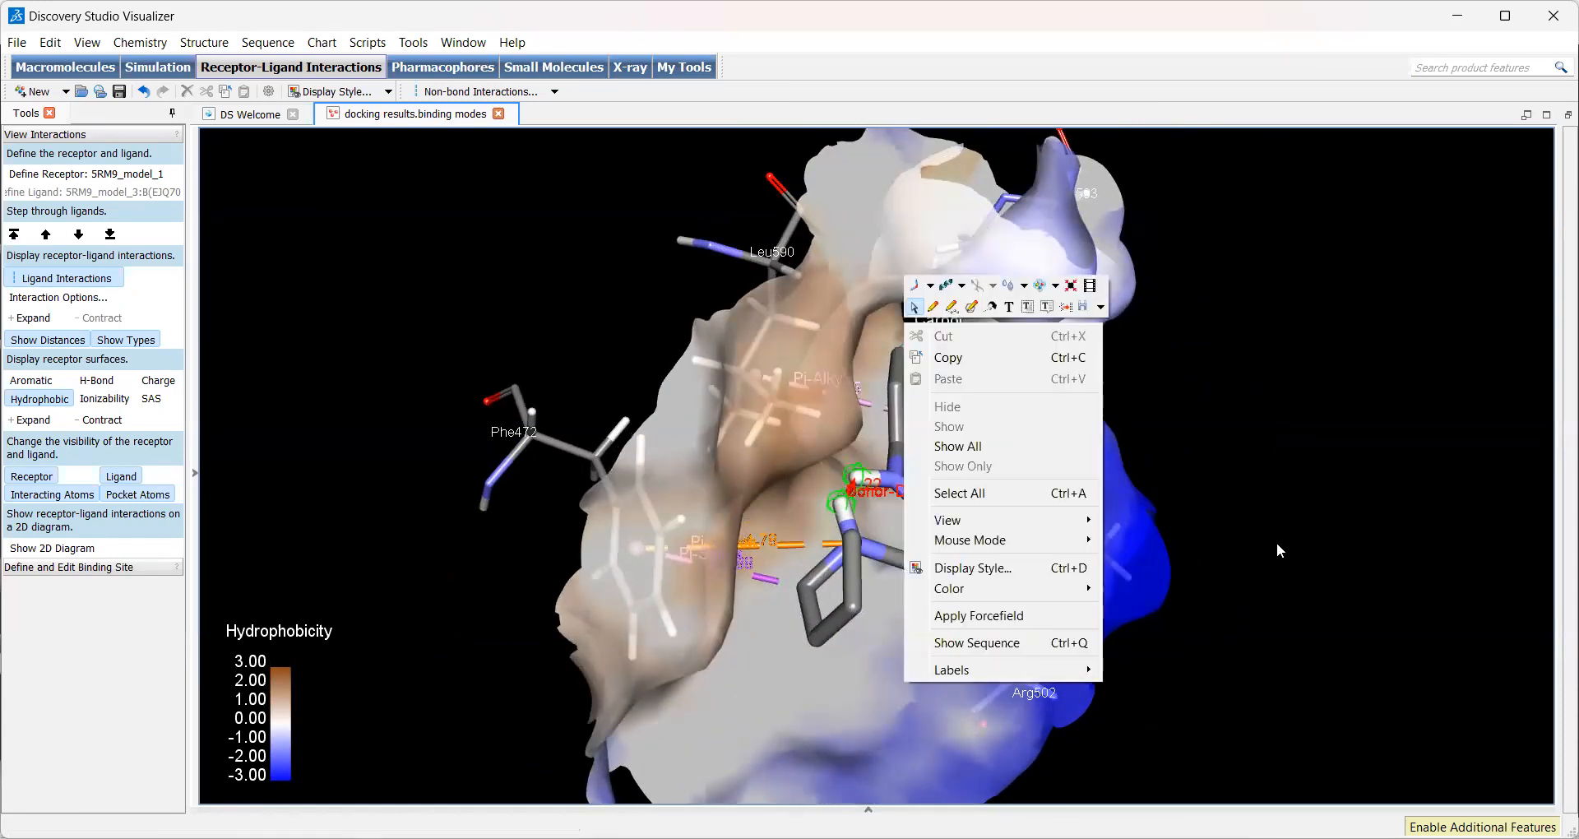
pyautogui.click(797, 589)
pyautogui.moveTo(798, 588); pyautogui.dragTo(709, 638, button='right')
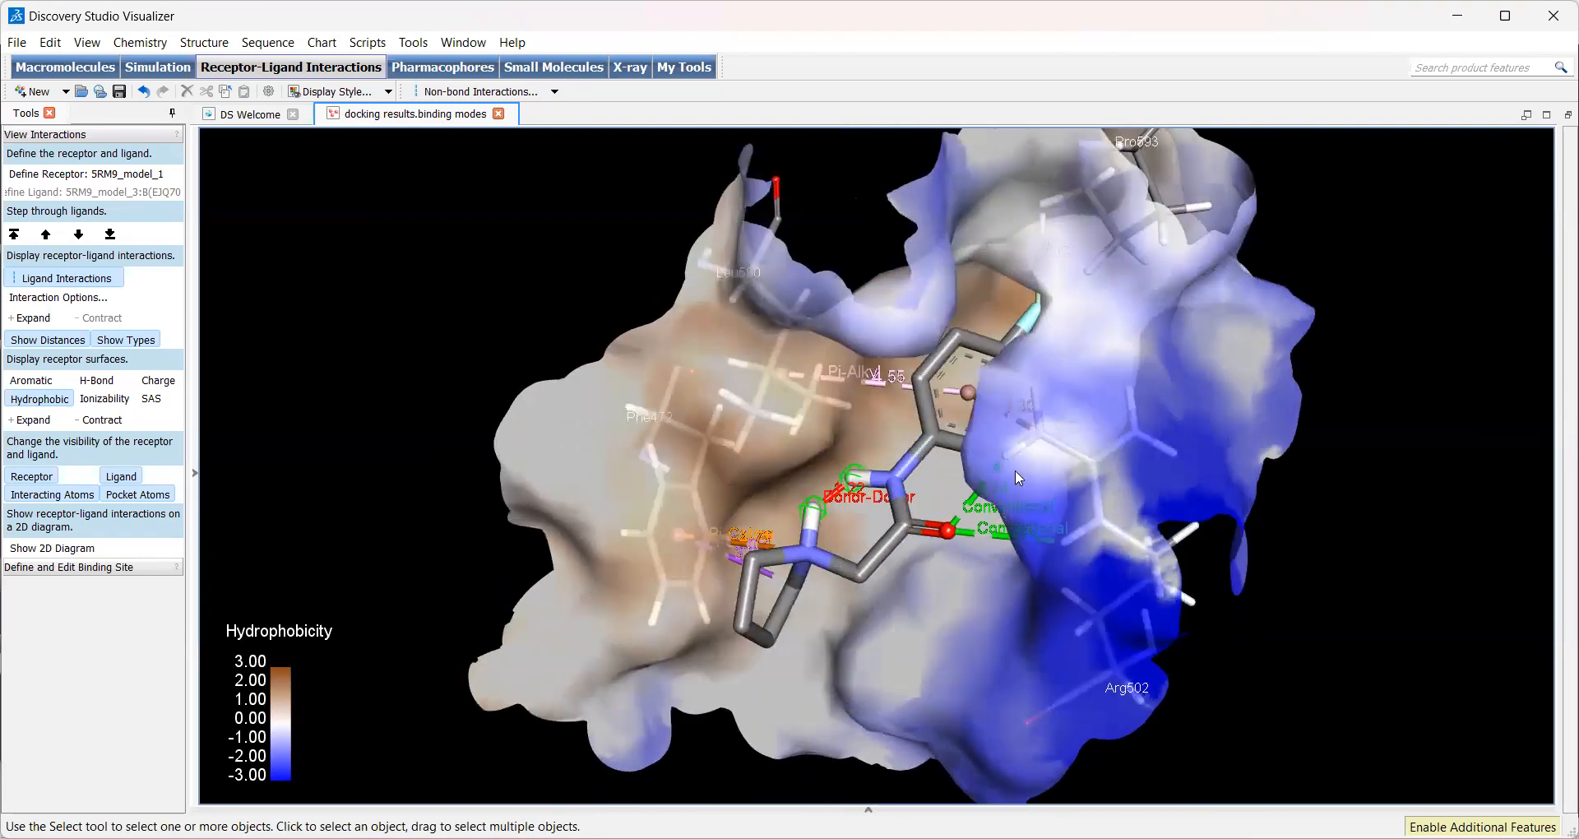
pyautogui.moveTo(967, 532); pyautogui.dragTo(985, 431, button='right')
pyautogui.moveTo(1035, 565); pyautogui.dragTo(970, 461, button='right')
pyautogui.moveTo(863, 525); pyautogui.dragTo(1062, 413, button='right')
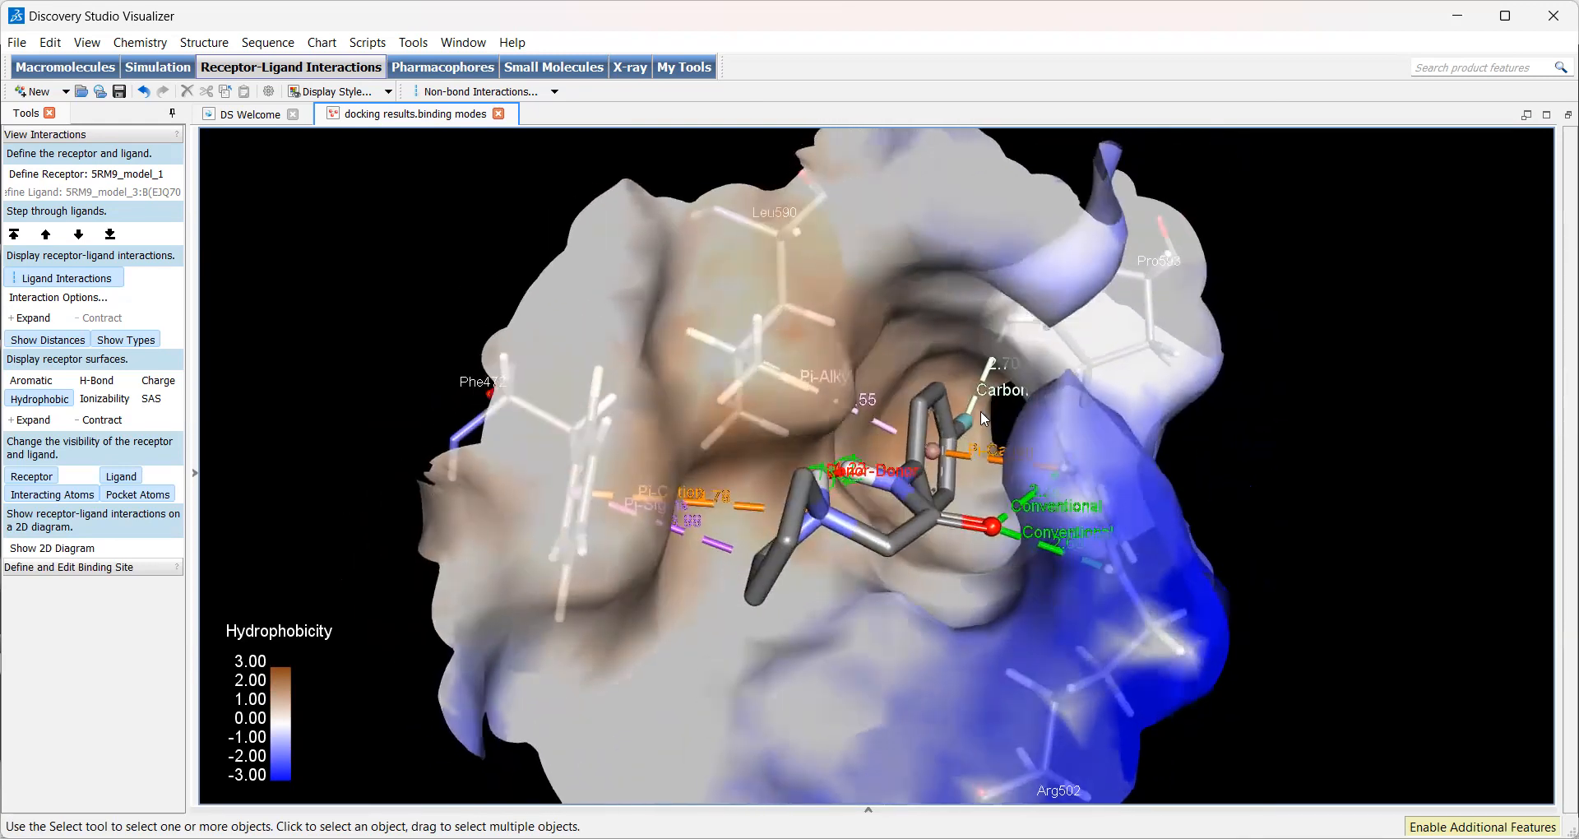
pyautogui.moveTo(895, 531); pyautogui.dragTo(870, 503, button='right')
pyautogui.moveTo(822, 589); pyautogui.dragTo(802, 605, button='right')
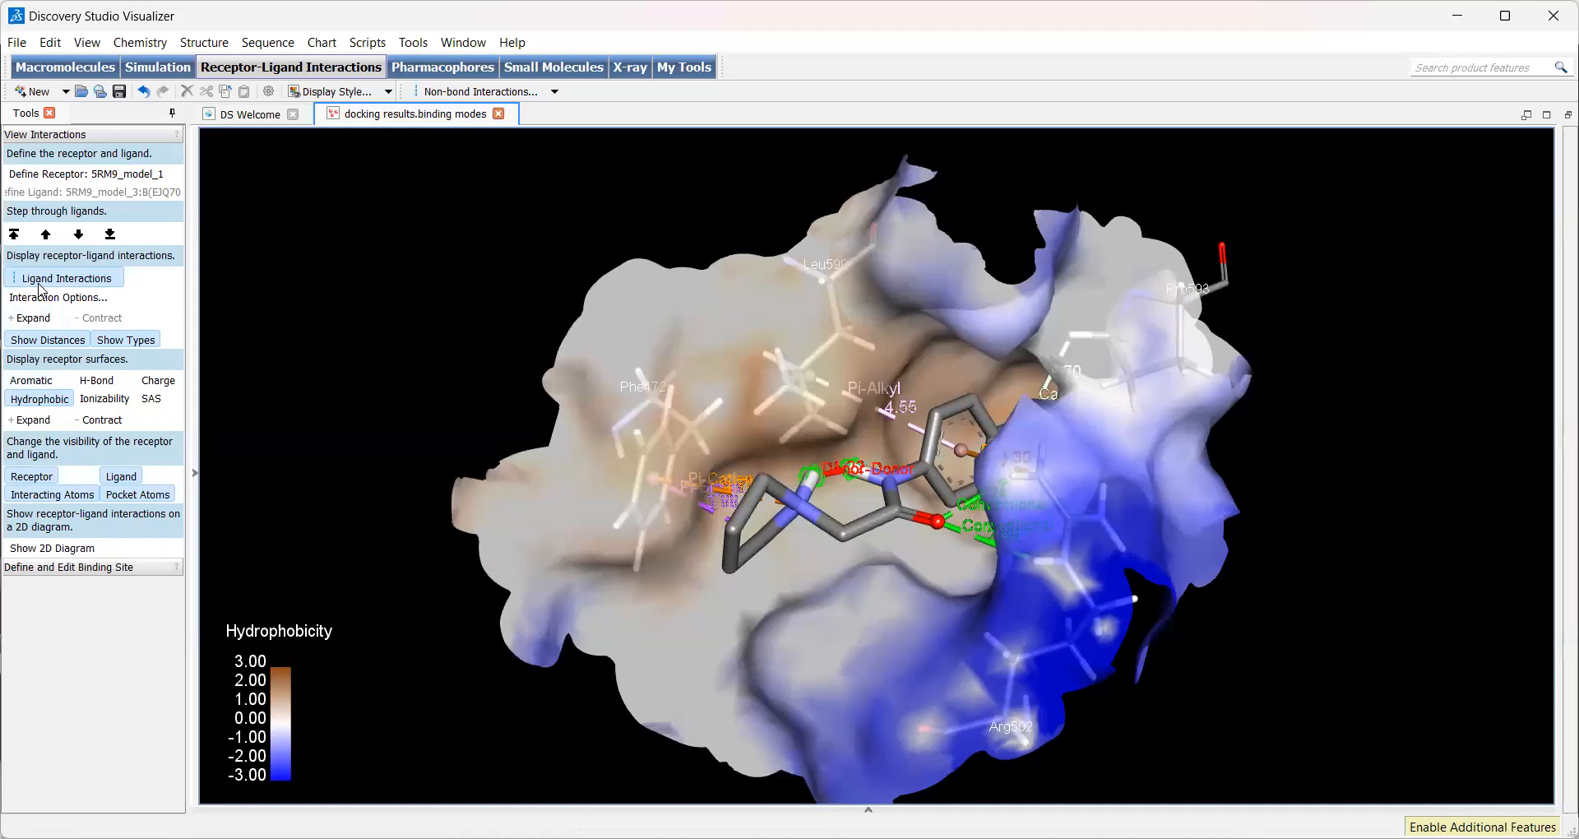
# Compare the 5RM9_model_2 and 5RM9_model_3 poses in the pocket, ending on 5RM9_model_3 and viewing its surface from different sides
pyautogui.click(46, 234)
pyautogui.click(78, 236)
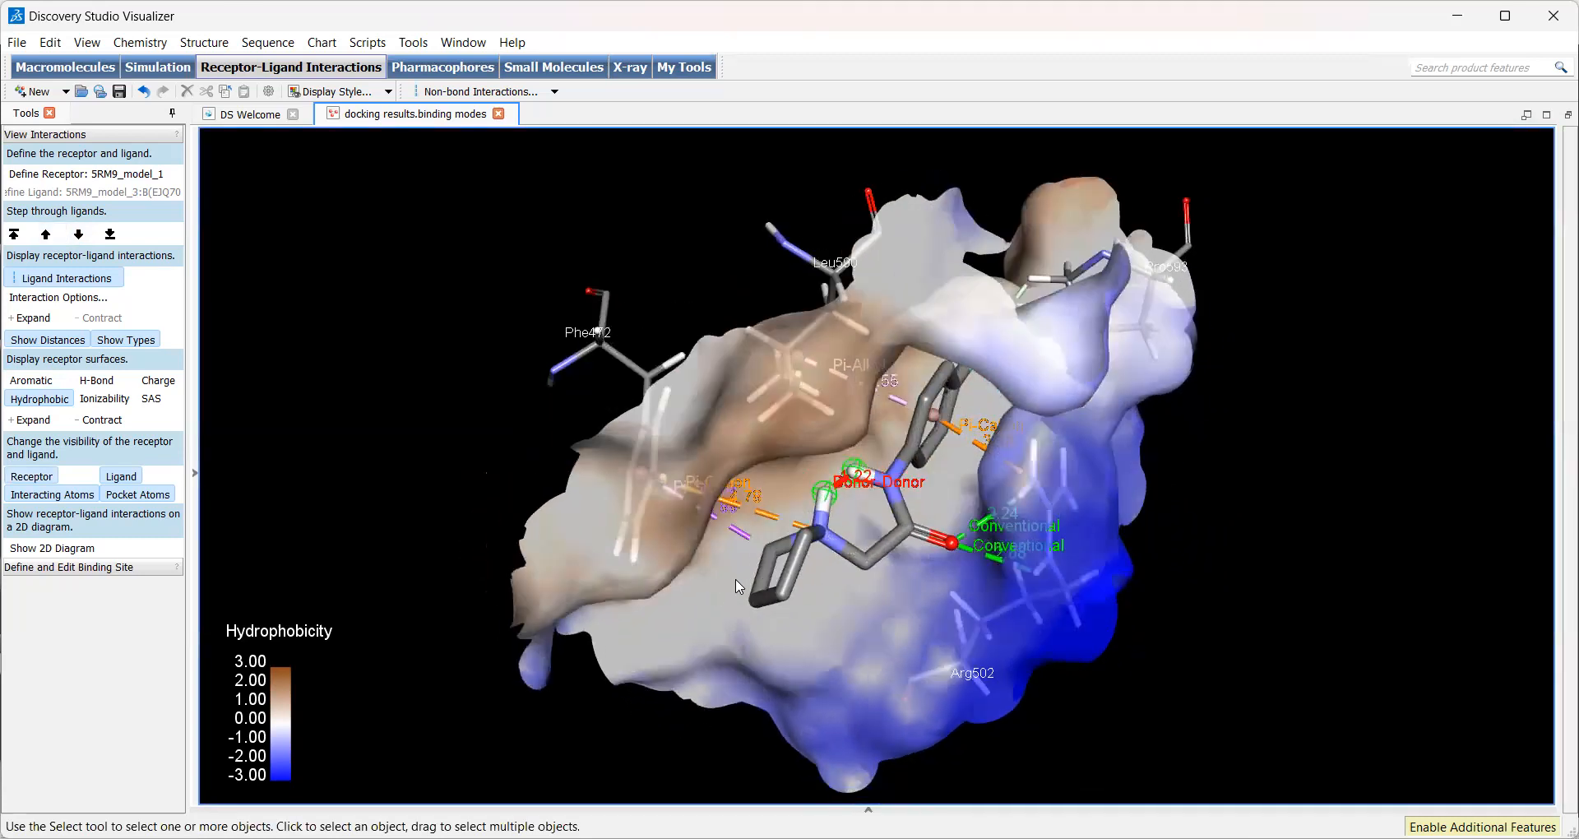
pyautogui.click(46, 234)
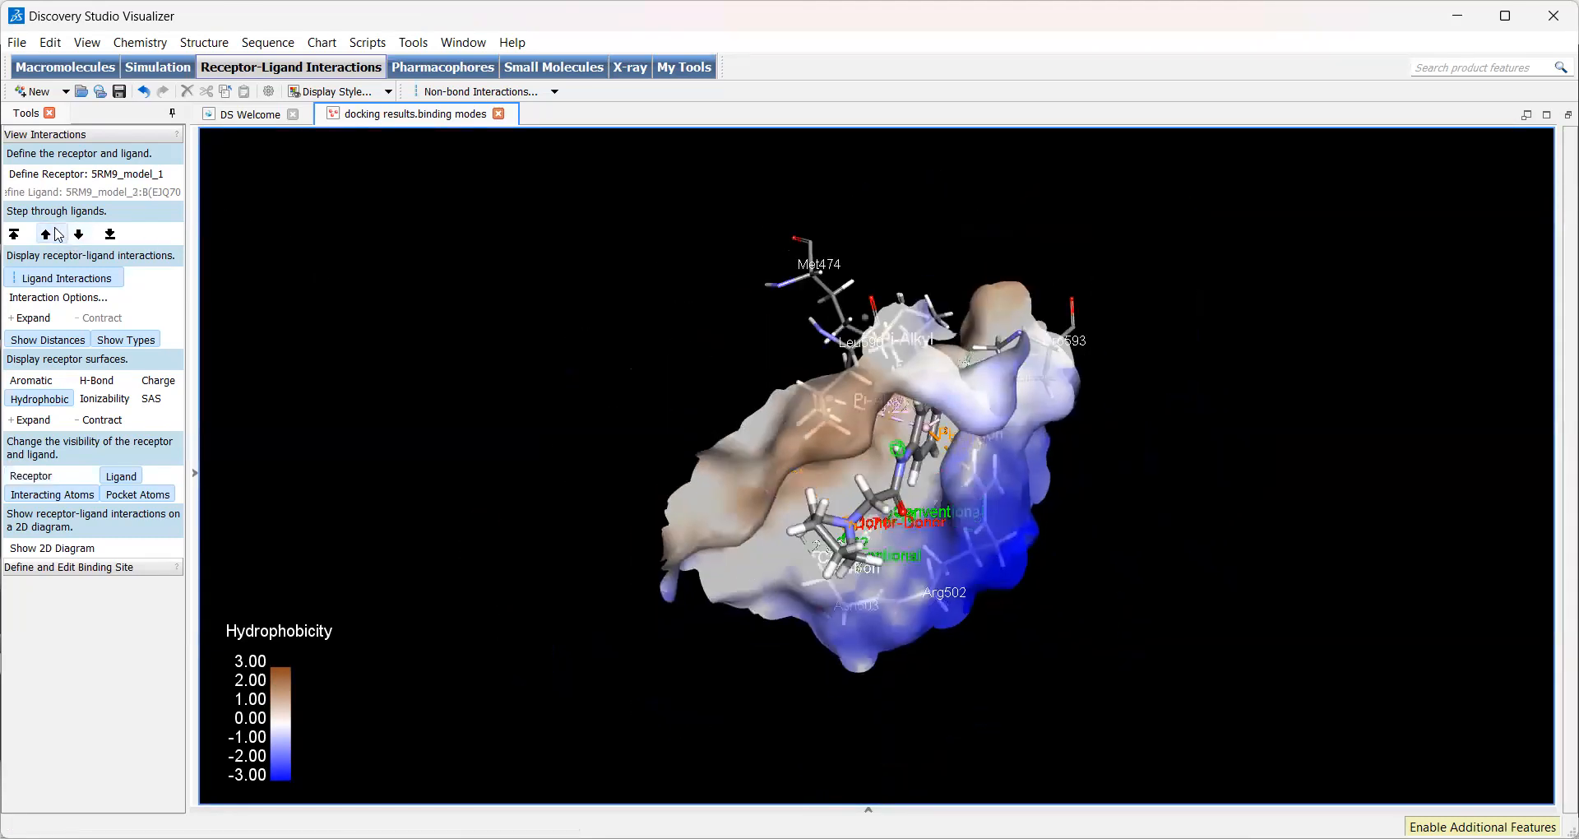
pyautogui.moveTo(851, 619); pyautogui.dragTo(786, 426, button='right')
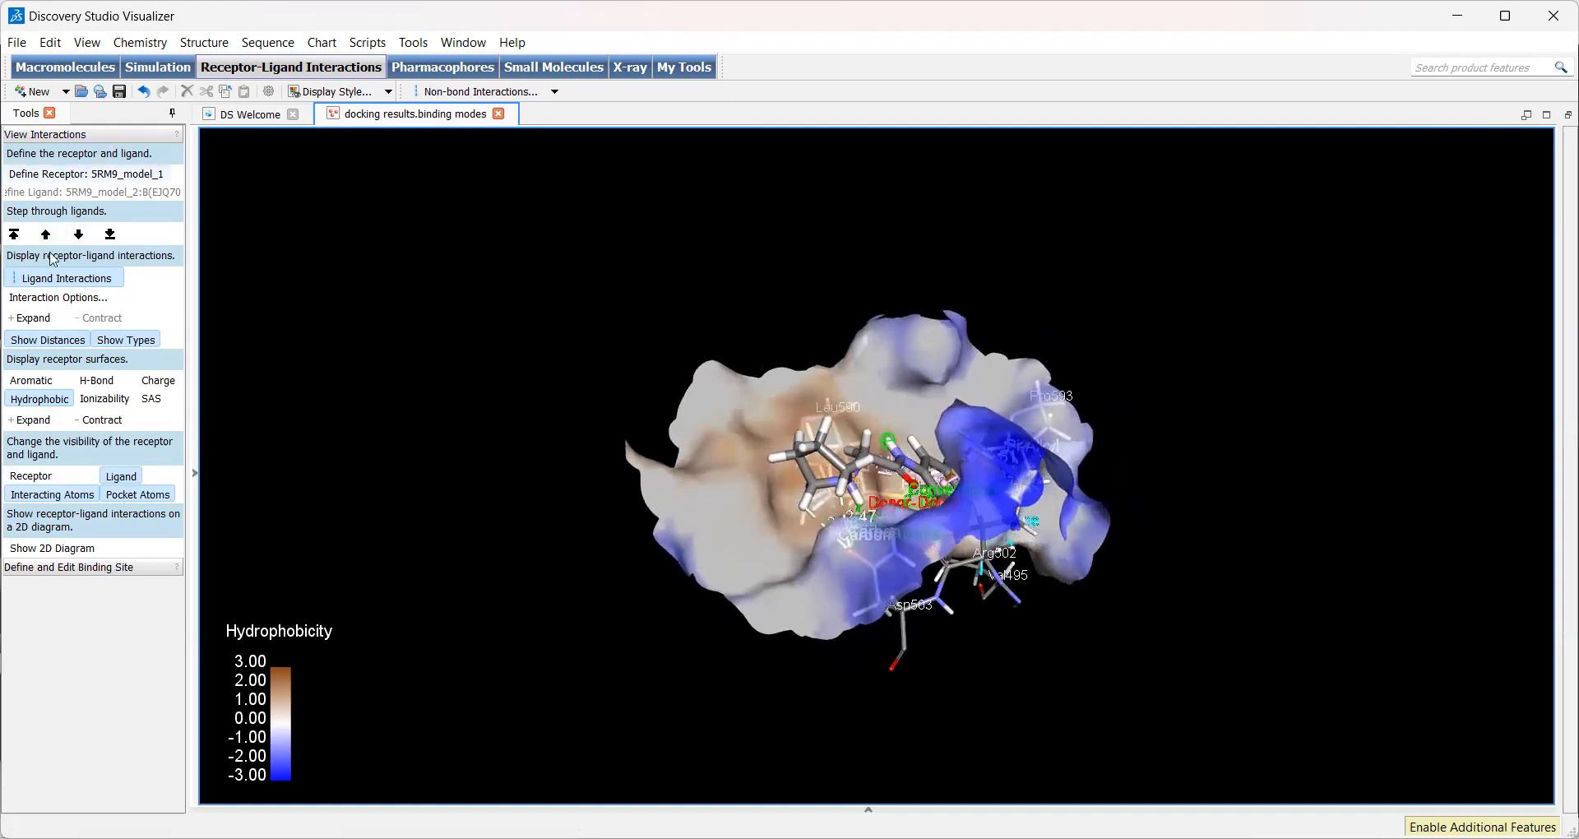
pyautogui.click(79, 234)
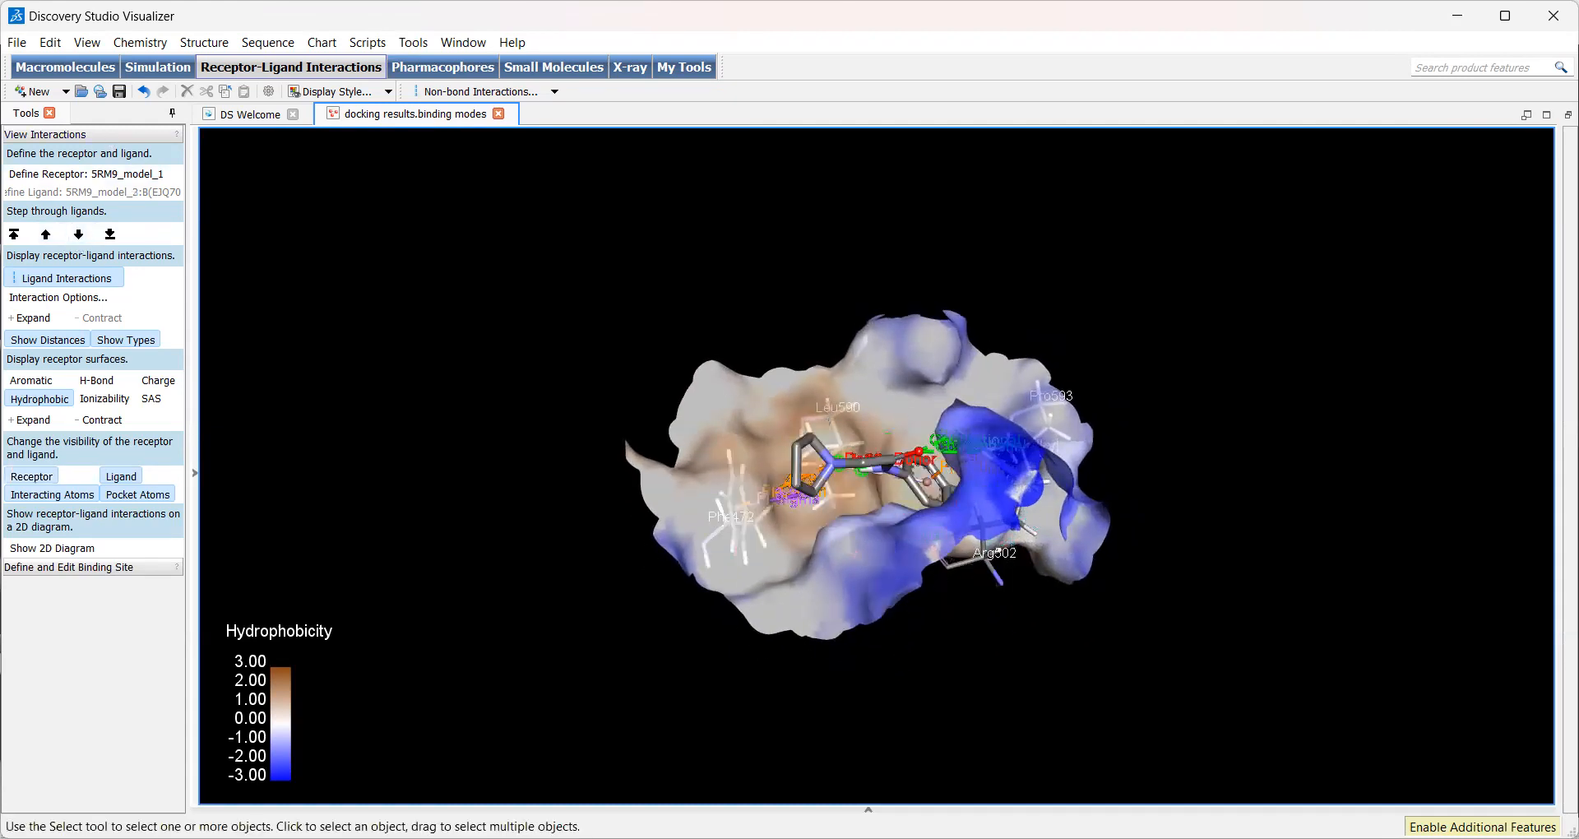
pyautogui.moveTo(870, 574); pyautogui.dragTo(888, 633, button='right')
pyautogui.scroll(3, 921, 644)
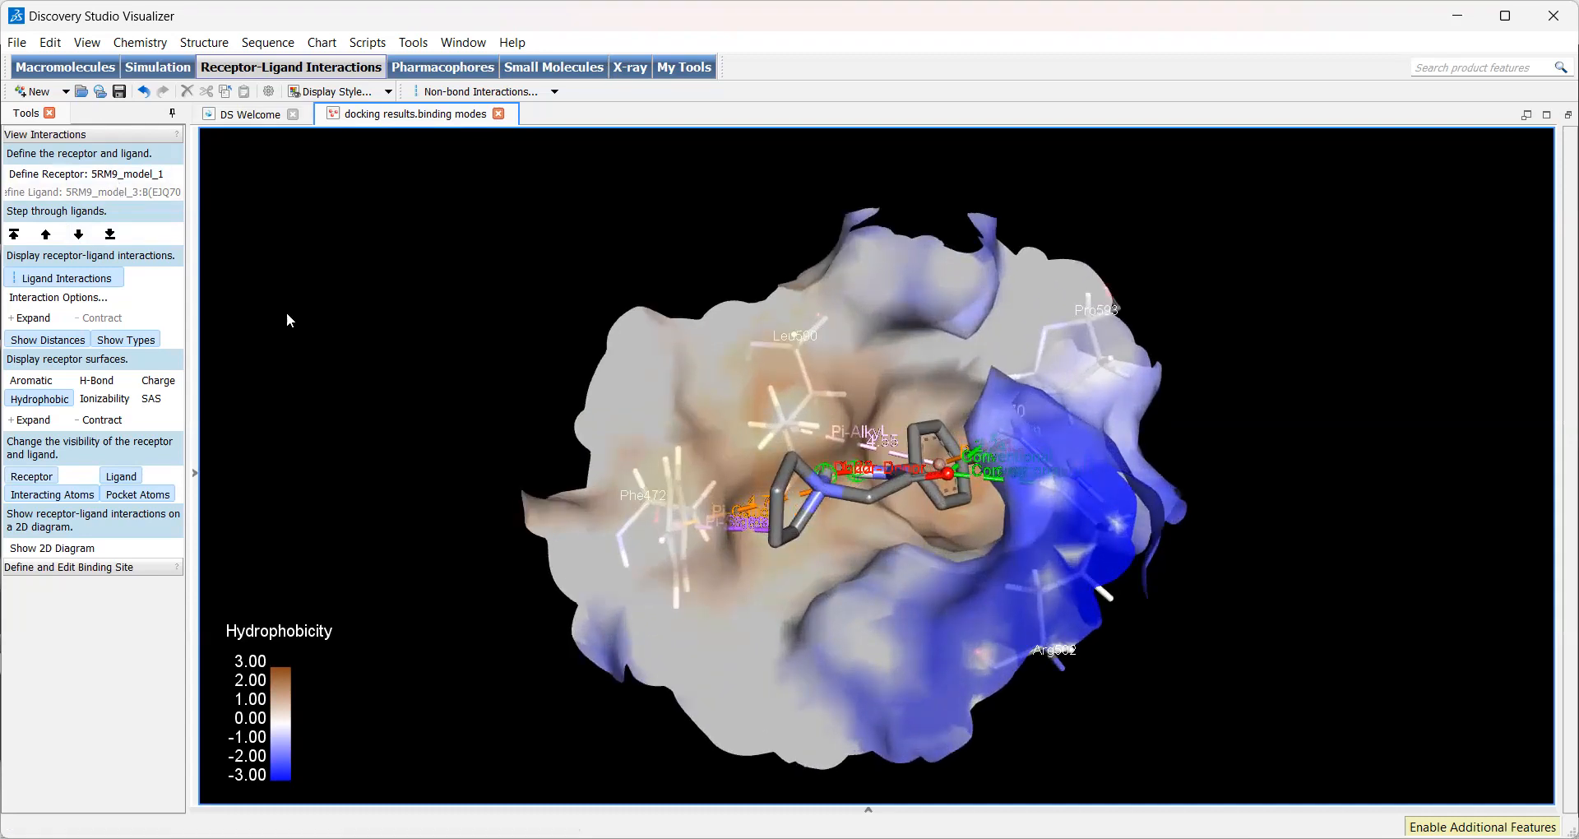
pyautogui.moveTo(939, 638); pyautogui.dragTo(817, 563, button='right')
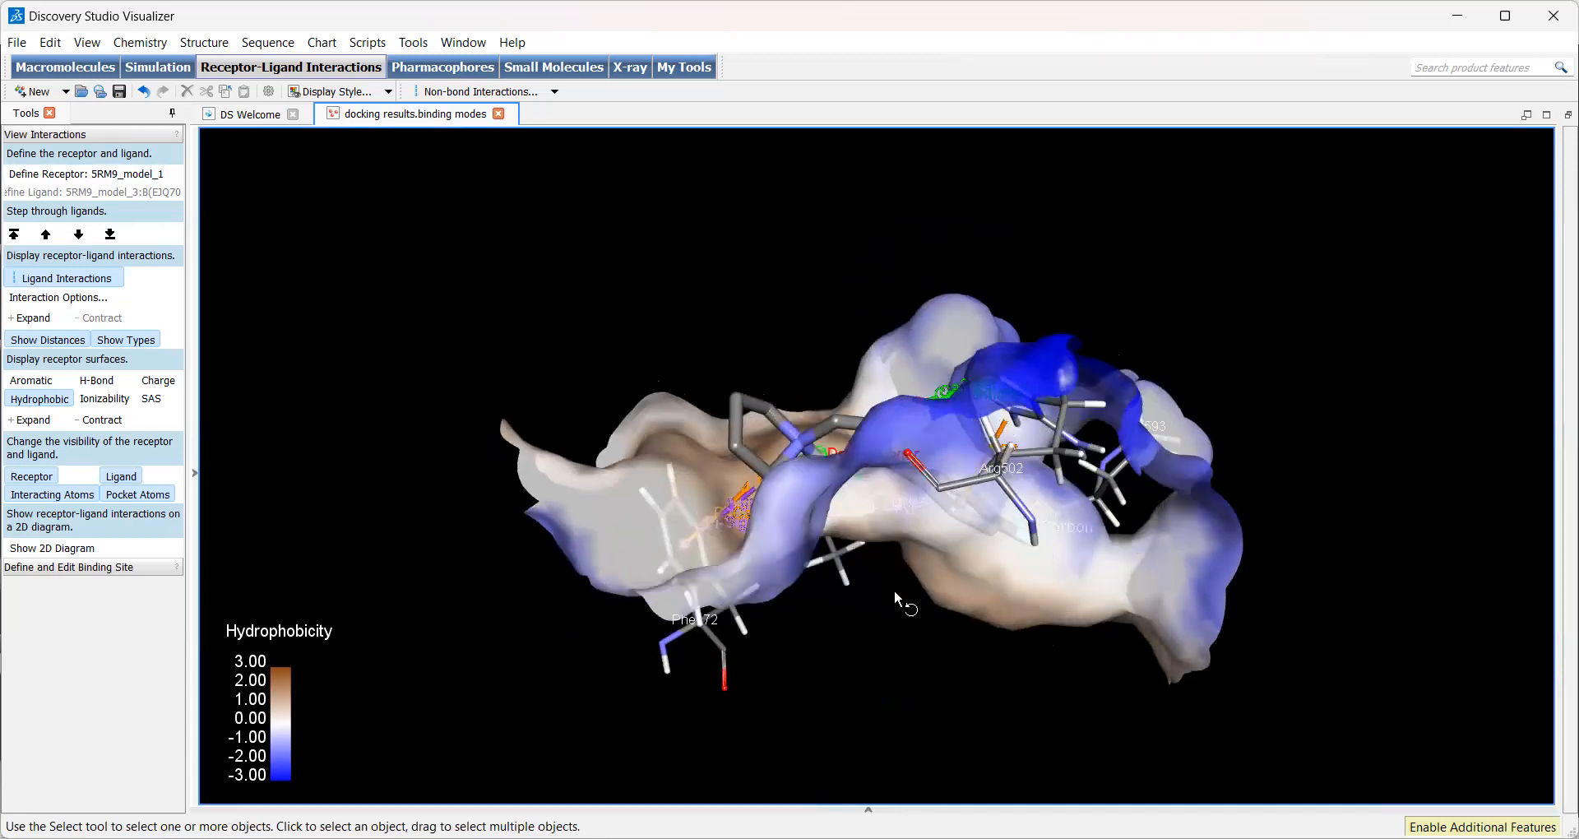
pyautogui.moveTo(894, 592); pyautogui.dragTo(888, 698, button='right')
# Switch to 5RM9_model_2 for a close look at its hydrogen bonds and donor-donor contact, and return to 5RM9_model_3
pyautogui.click(46, 235)
pyautogui.moveTo(822, 592)
pyautogui.mouseDown(button='right')
pyautogui.moveTo(819, 668)
pyautogui.moveTo(856, 653)
pyautogui.moveTo(840, 649)
pyautogui.moveTo(822, 691)
pyautogui.moveTo(778, 631)
pyautogui.moveTo(839, 706)
pyautogui.moveTo(814, 615)
pyautogui.mouseUp(button='right')
pyautogui.scroll(3, 824, 688)
pyautogui.moveTo(819, 675)
pyautogui.mouseDown(button='right')
pyautogui.moveTo(829, 635)
pyautogui.moveTo(875, 705)
pyautogui.moveTo(820, 681)
pyautogui.mouseUp(button='right')
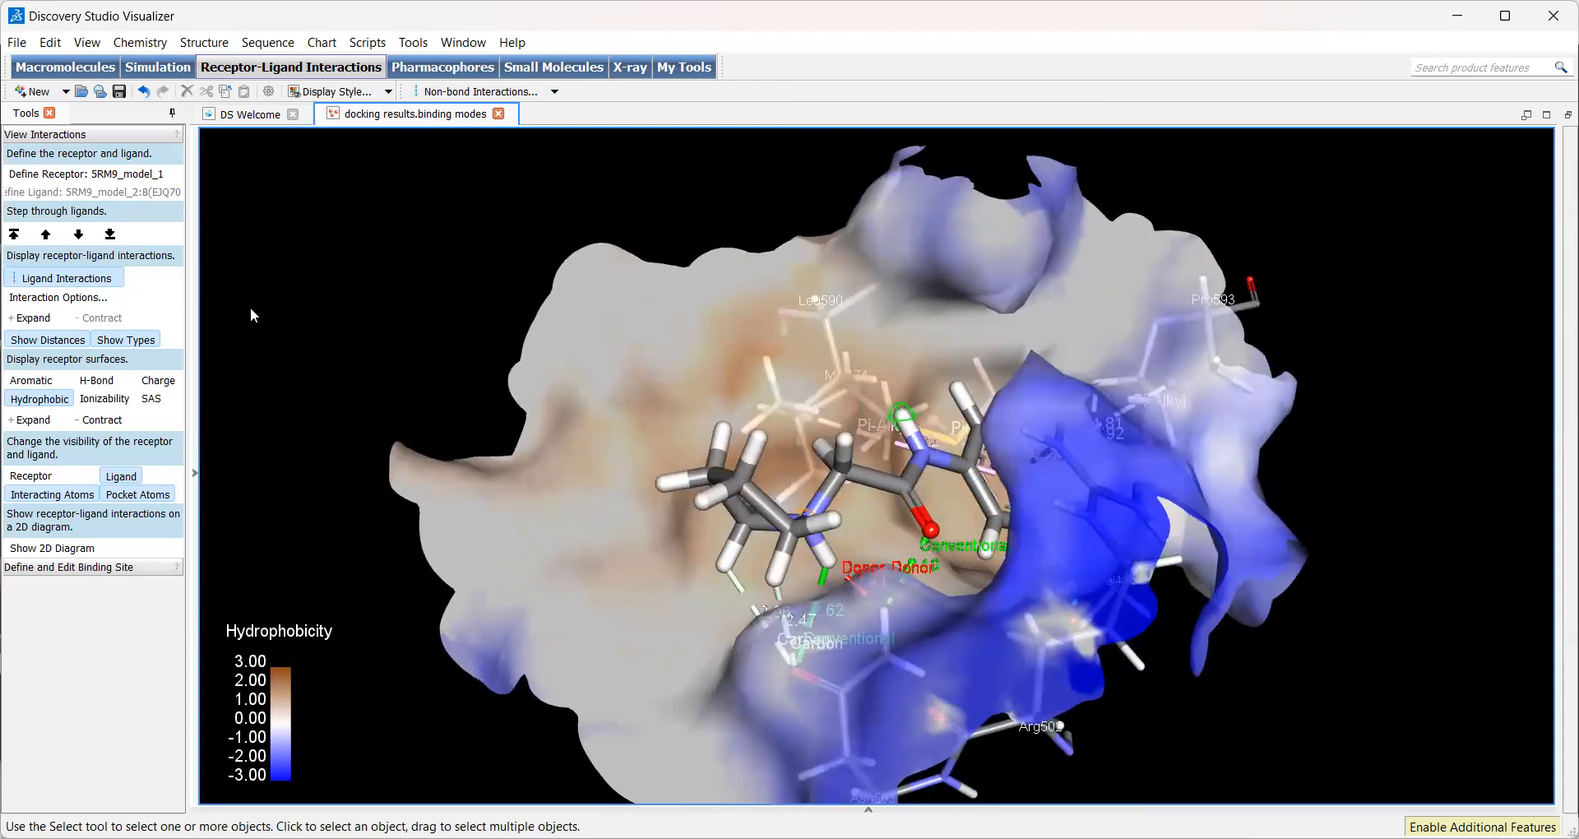
pyautogui.click(78, 235)
pyautogui.moveTo(590, 513); pyautogui.dragTo(744, 580, button='right')
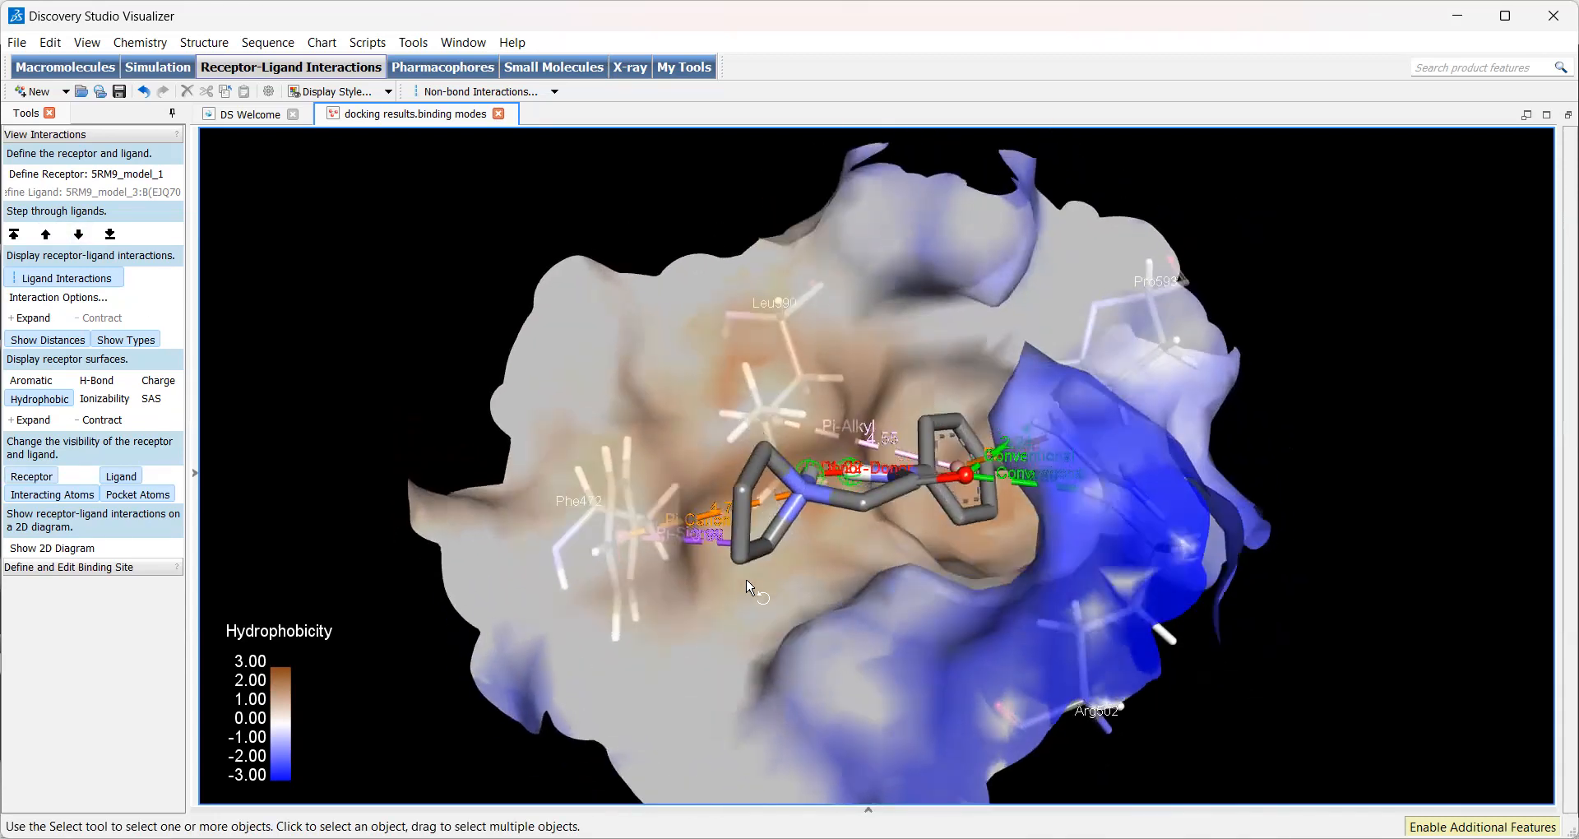
# Alternate between 5RM9_model_2 and 5RM9_model_3 to compare their ligand orientations, ending on a close view of 5RM9_model_2
pyautogui.click(55, 239)
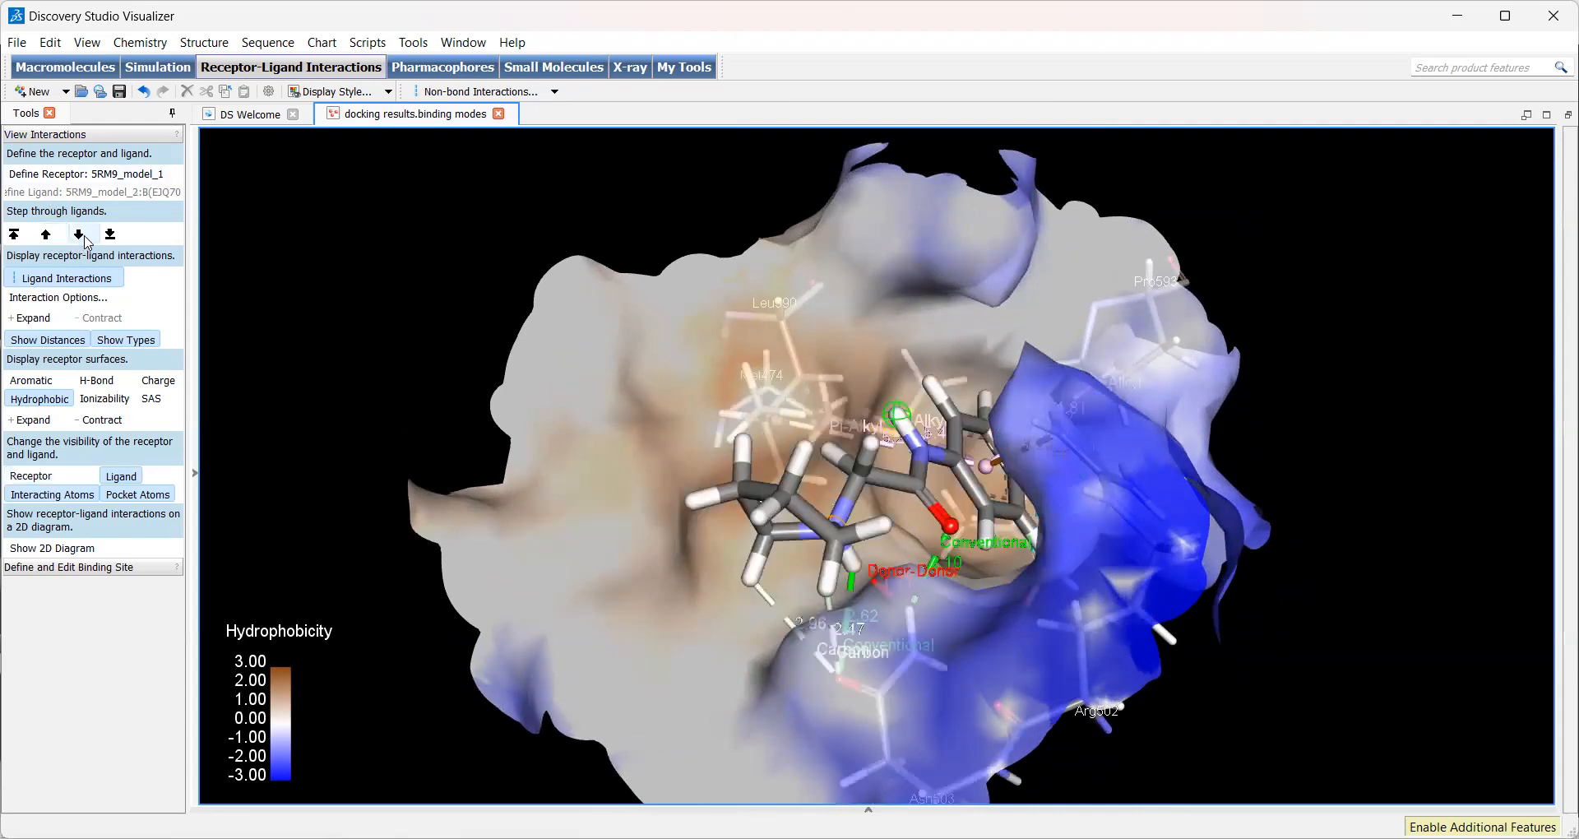
pyautogui.click(82, 236)
pyautogui.click(47, 236)
pyautogui.moveTo(809, 497)
pyautogui.mouseDown(button='right')
pyautogui.moveTo(929, 530)
pyautogui.moveTo(830, 518)
pyautogui.mouseUp(button='right')
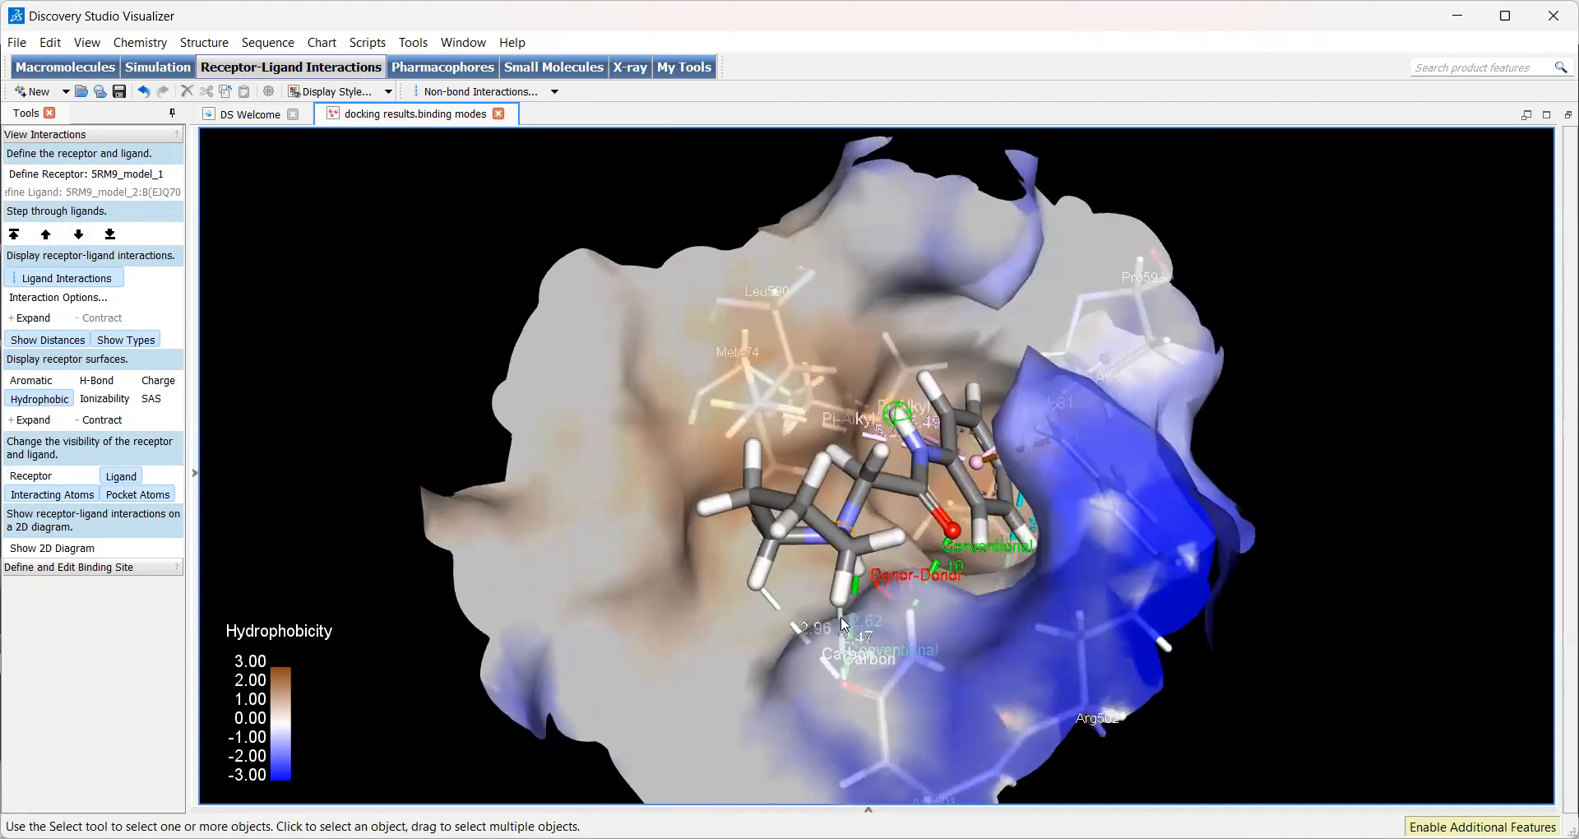
pyautogui.click(79, 236)
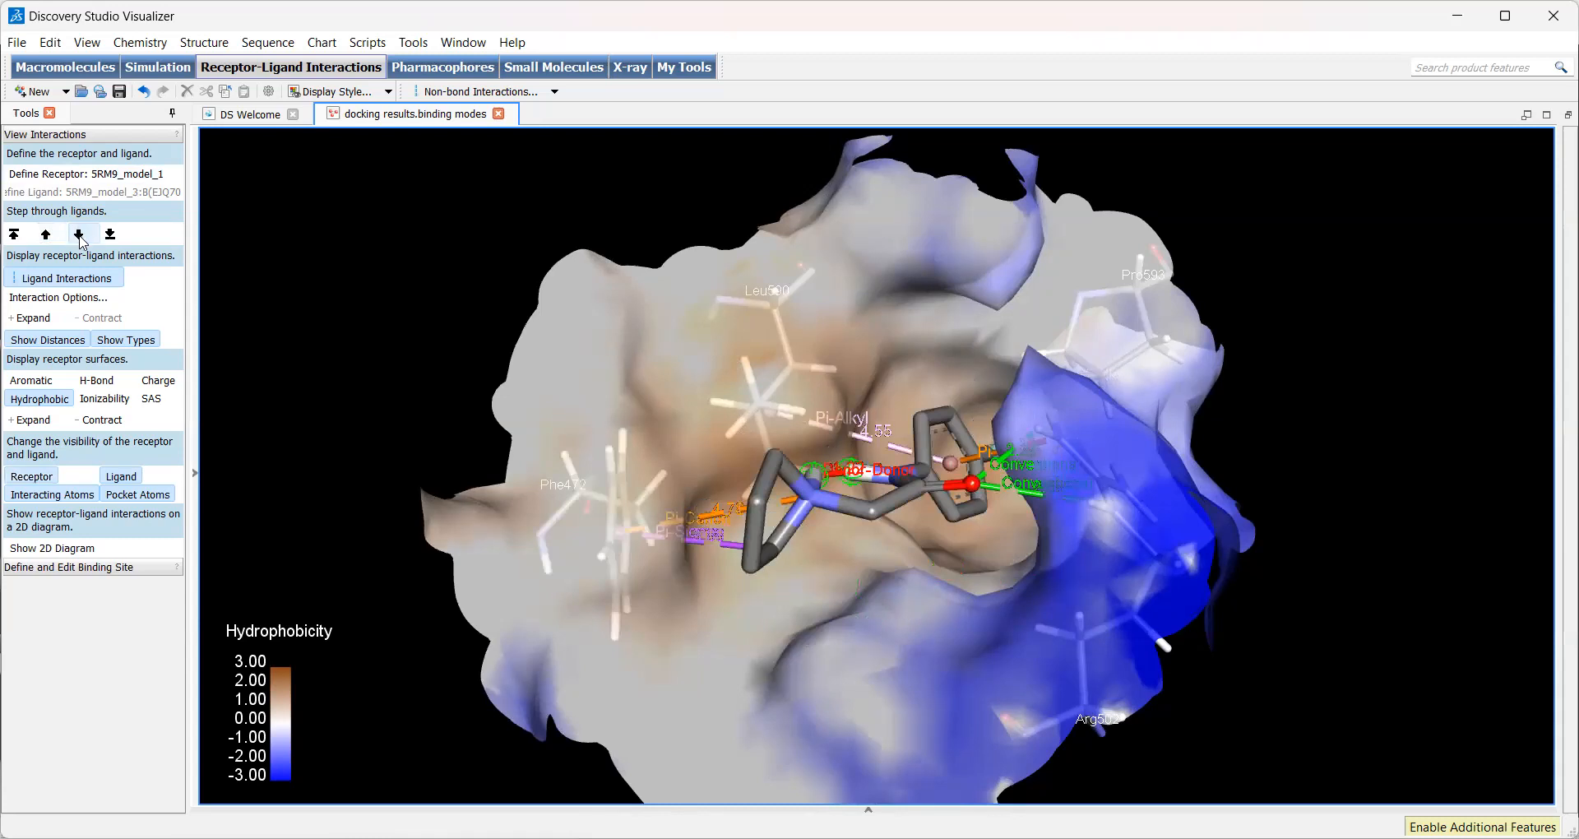
pyautogui.click(46, 235)
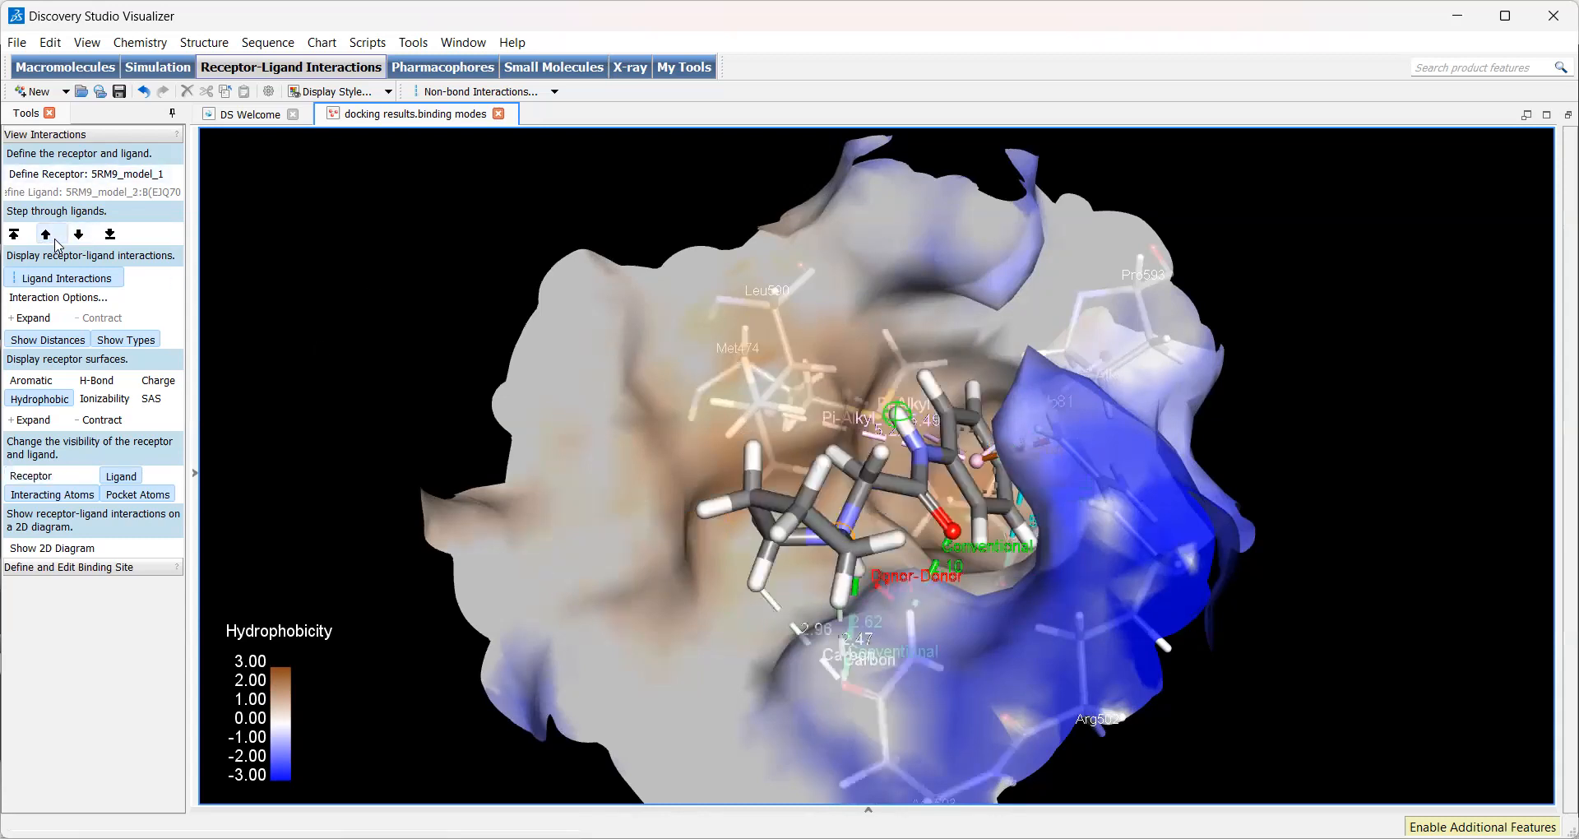
pyautogui.moveTo(762, 659); pyautogui.dragTo(816, 565, button='right')
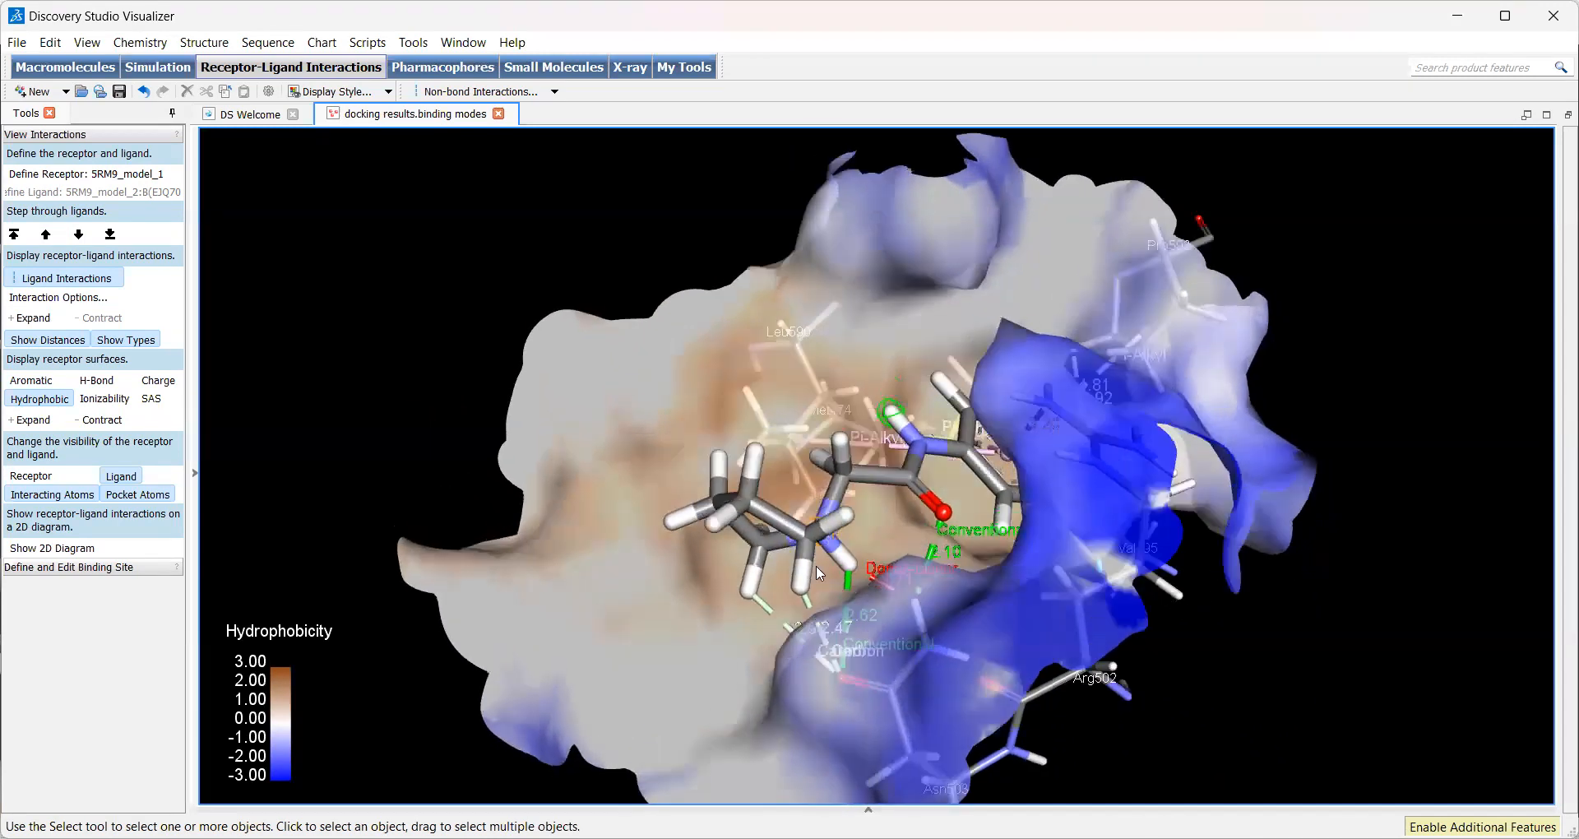
pyautogui.moveTo(801, 625)
pyautogui.mouseDown(button='right')
pyautogui.moveTo(846, 652)
pyautogui.moveTo(801, 639)
pyautogui.moveTo(801, 608)
pyautogui.mouseUp(button='right')
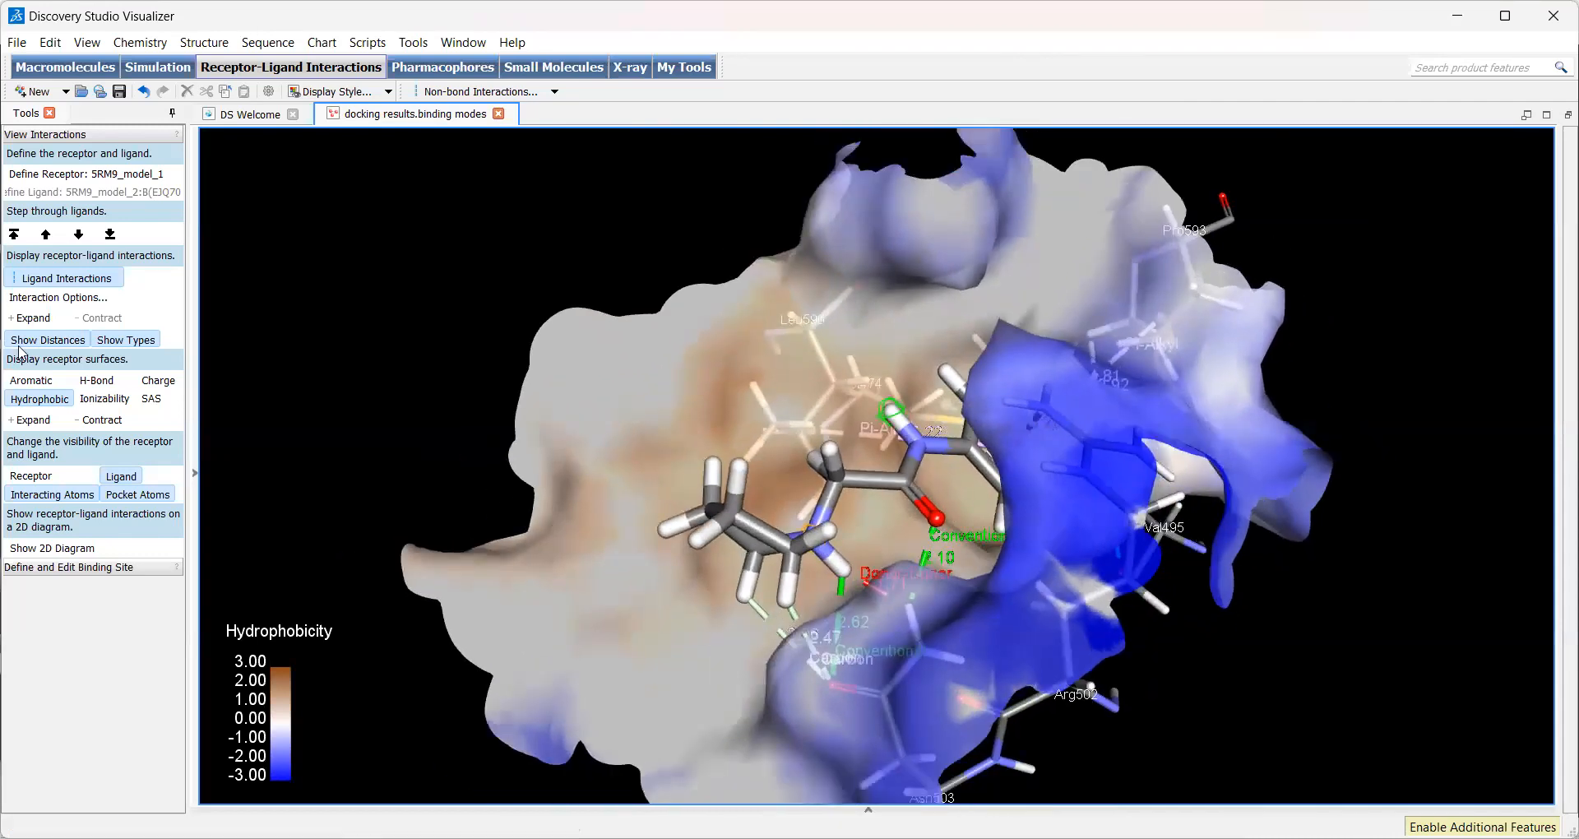
# Compare the 5RM9_model_3 pose with 5RM9_model_4 by switching between the two in the same pocket view
pyautogui.click(78, 234)
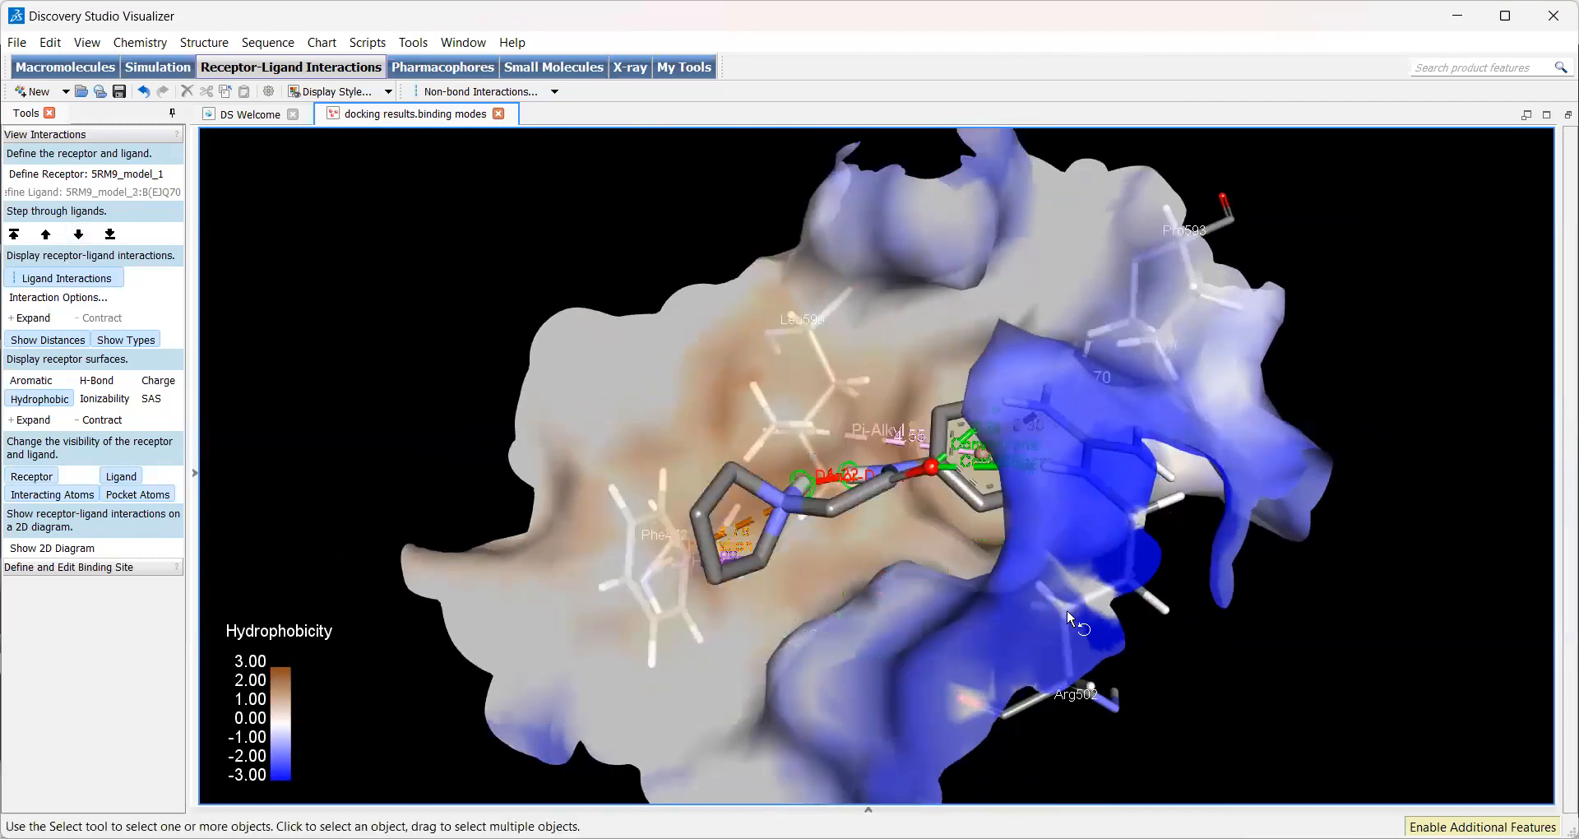
pyautogui.moveTo(790, 534); pyautogui.dragTo(750, 526, button='right')
pyautogui.click(79, 234)
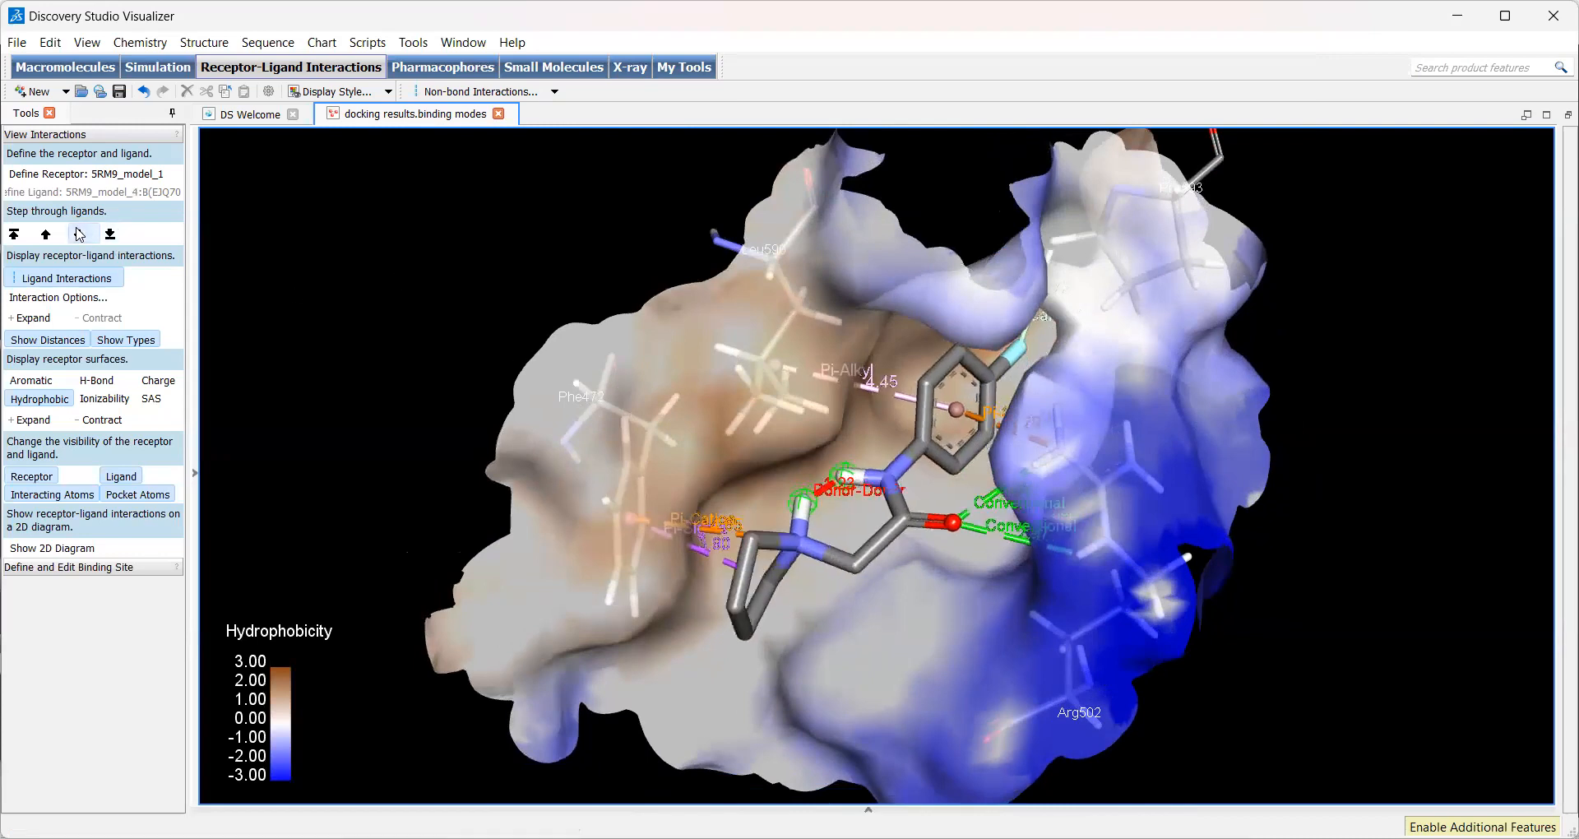
pyautogui.click(47, 235)
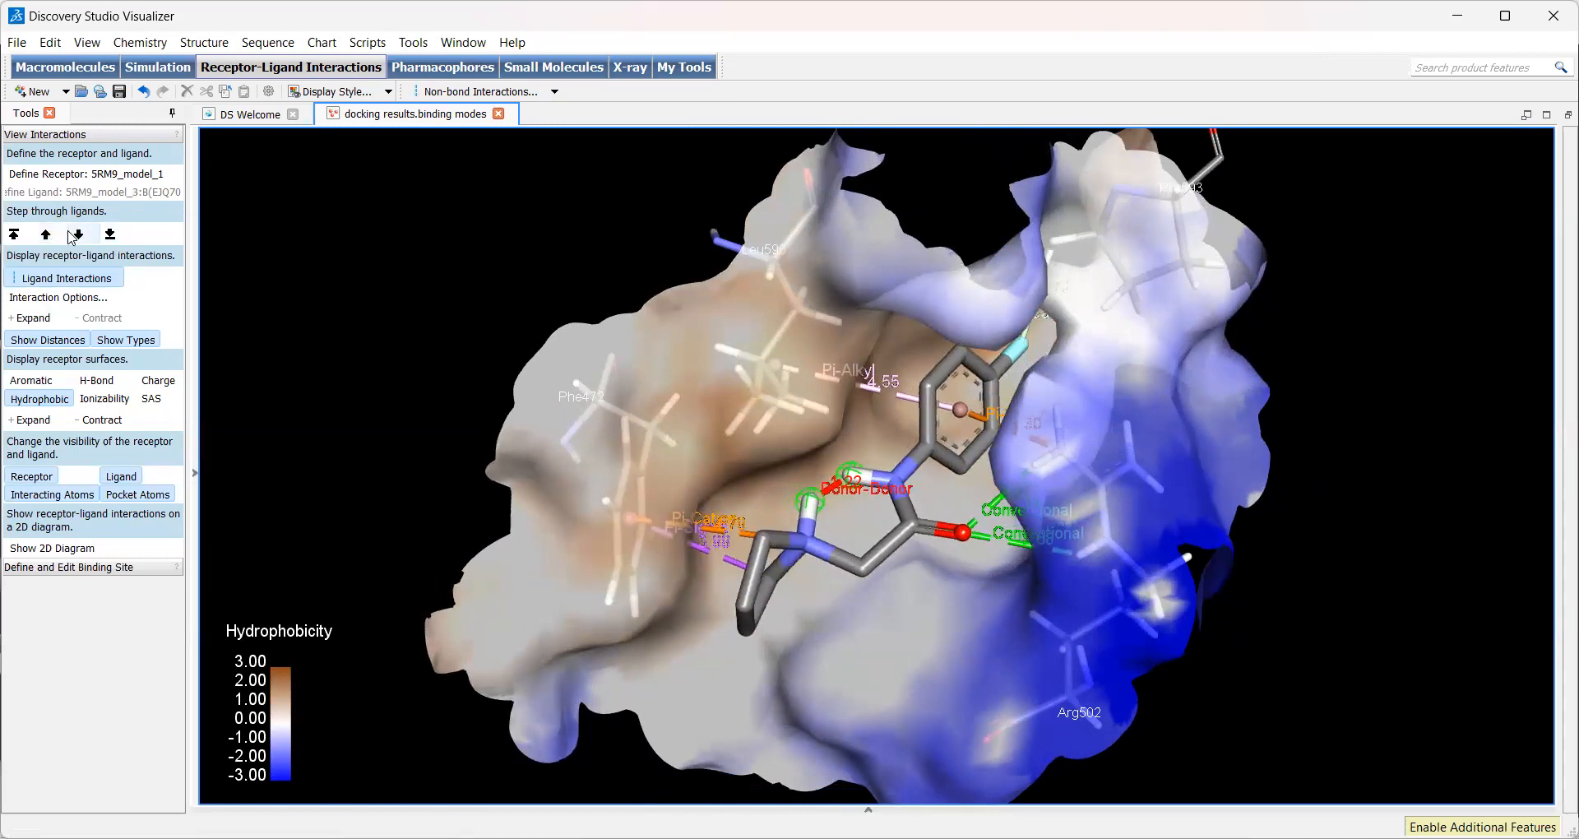
pyautogui.click(74, 235)
pyautogui.click(45, 236)
# Step forward through the docked poses to 5RM9_model_5 and bring its ligand interactions into view
pyautogui.click(66, 236)
pyautogui.click(76, 236)
pyautogui.click(76, 236)
pyautogui.click(76, 236)
pyautogui.moveTo(880, 644); pyautogui.dragTo(708, 354, button='right')
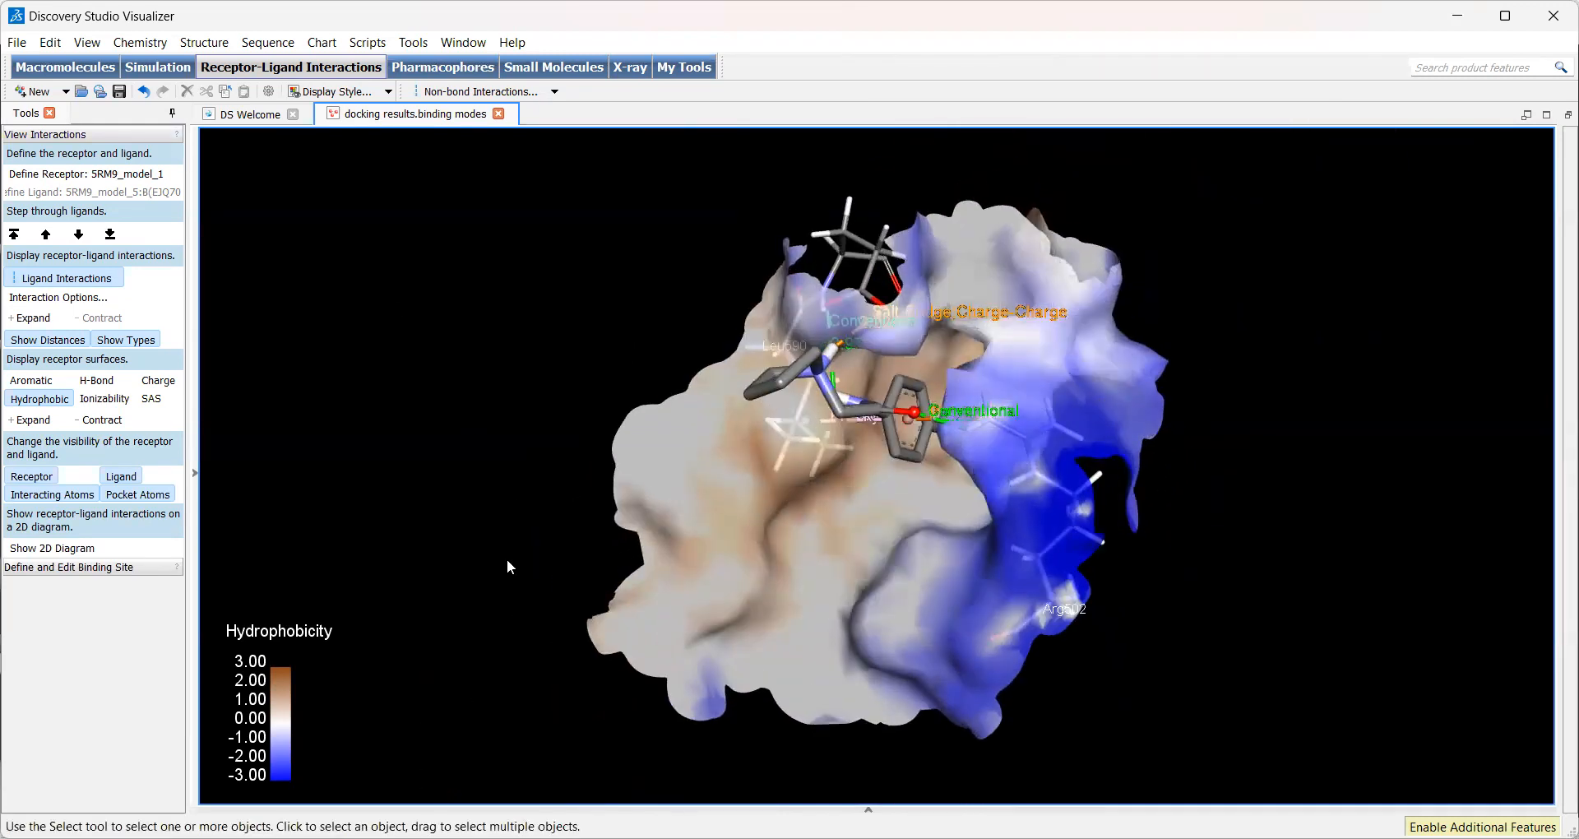
# Add AminoAcid labels with the 3-Letter & ID# attribute in 10-point Arial to the interacting residues of 5RM9_model_5
pyautogui.rightClick(518, 491)
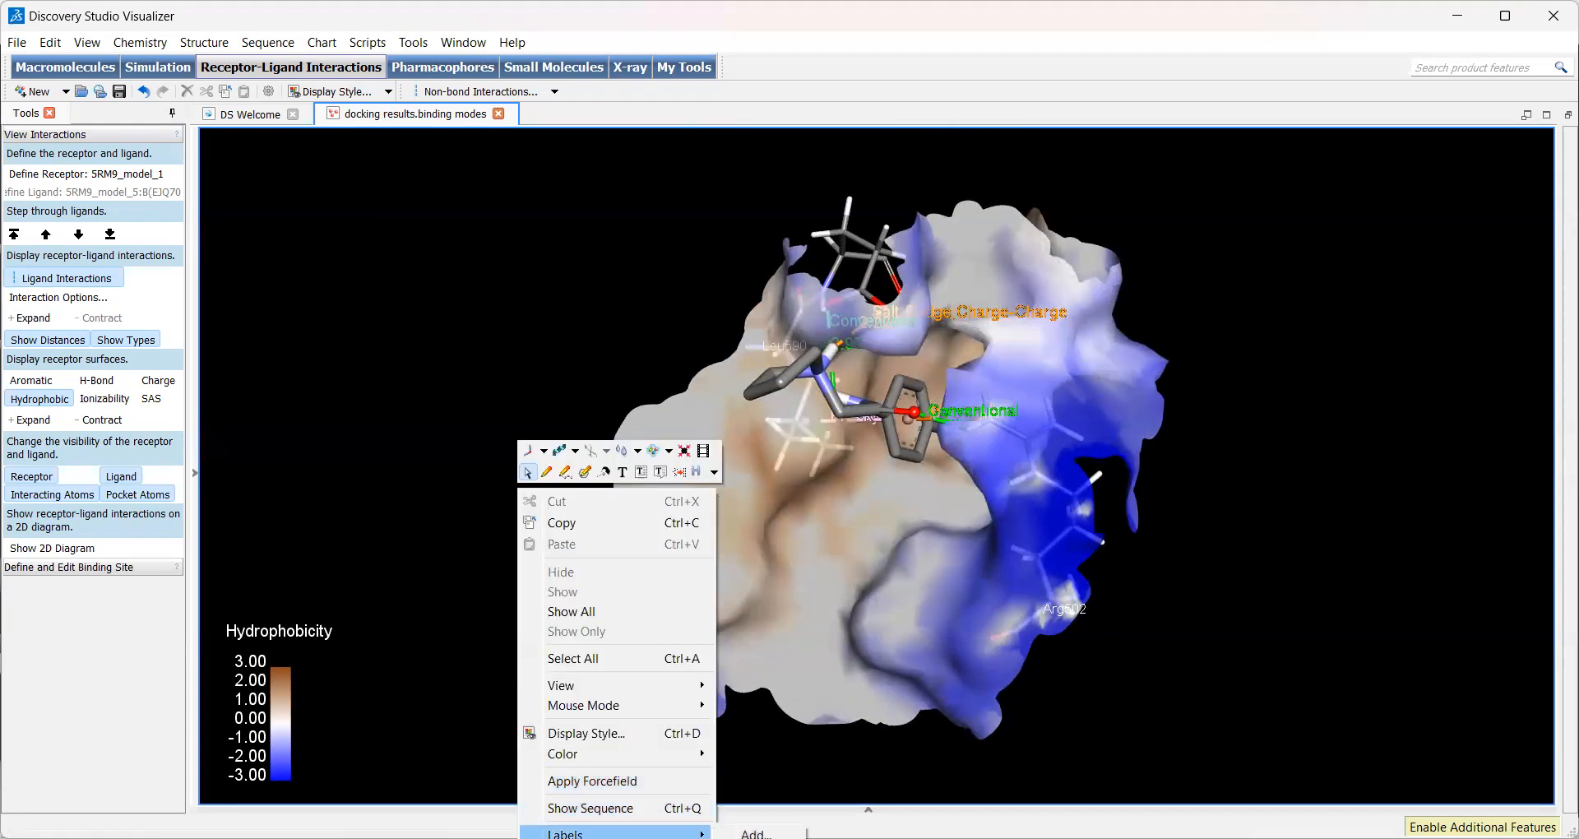
pyautogui.click(756, 833)
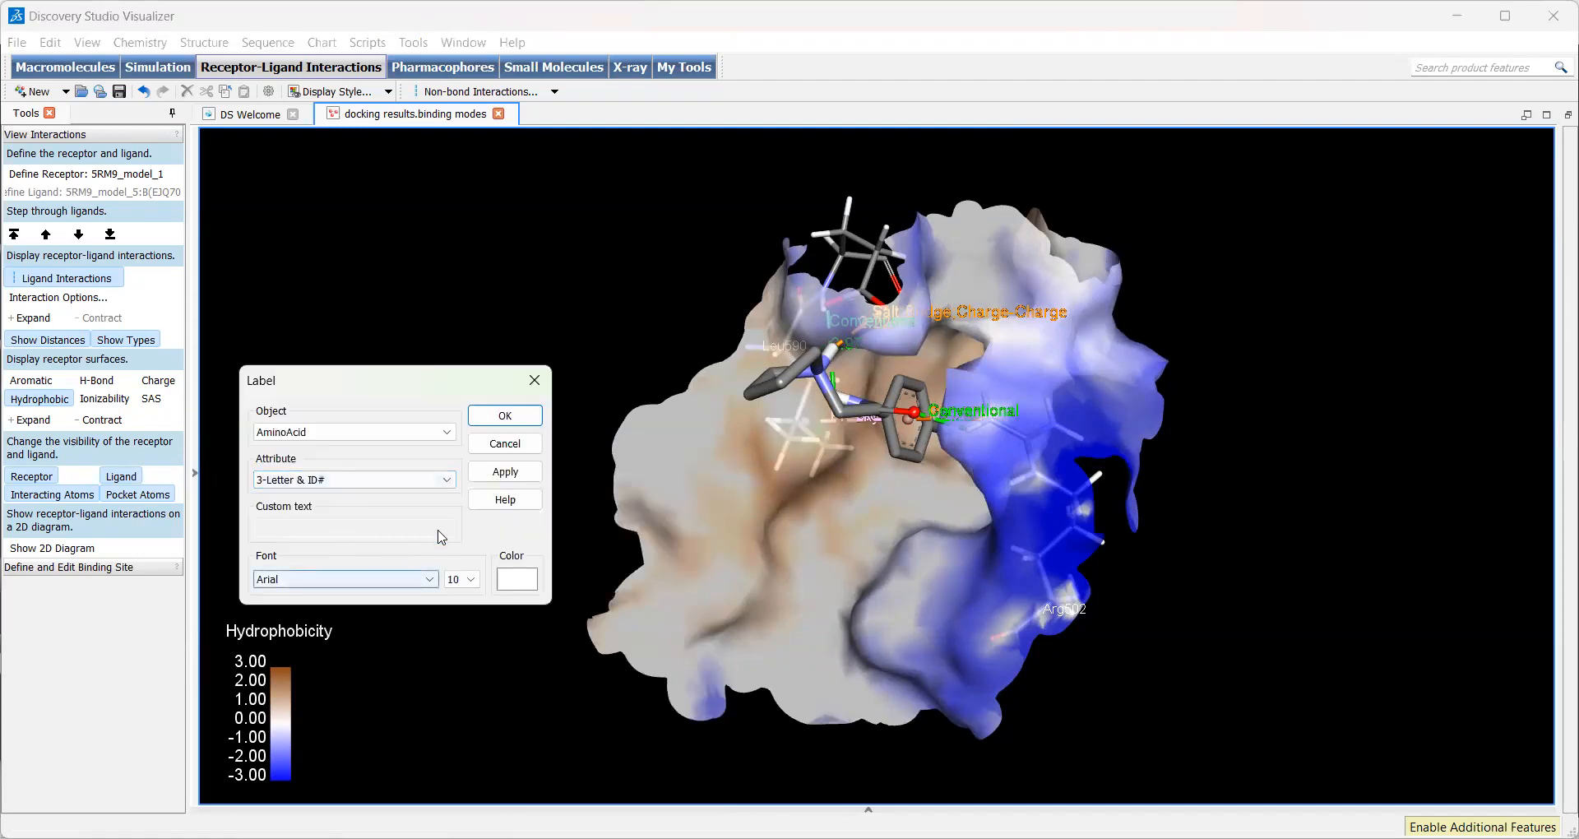
pyautogui.click(513, 472)
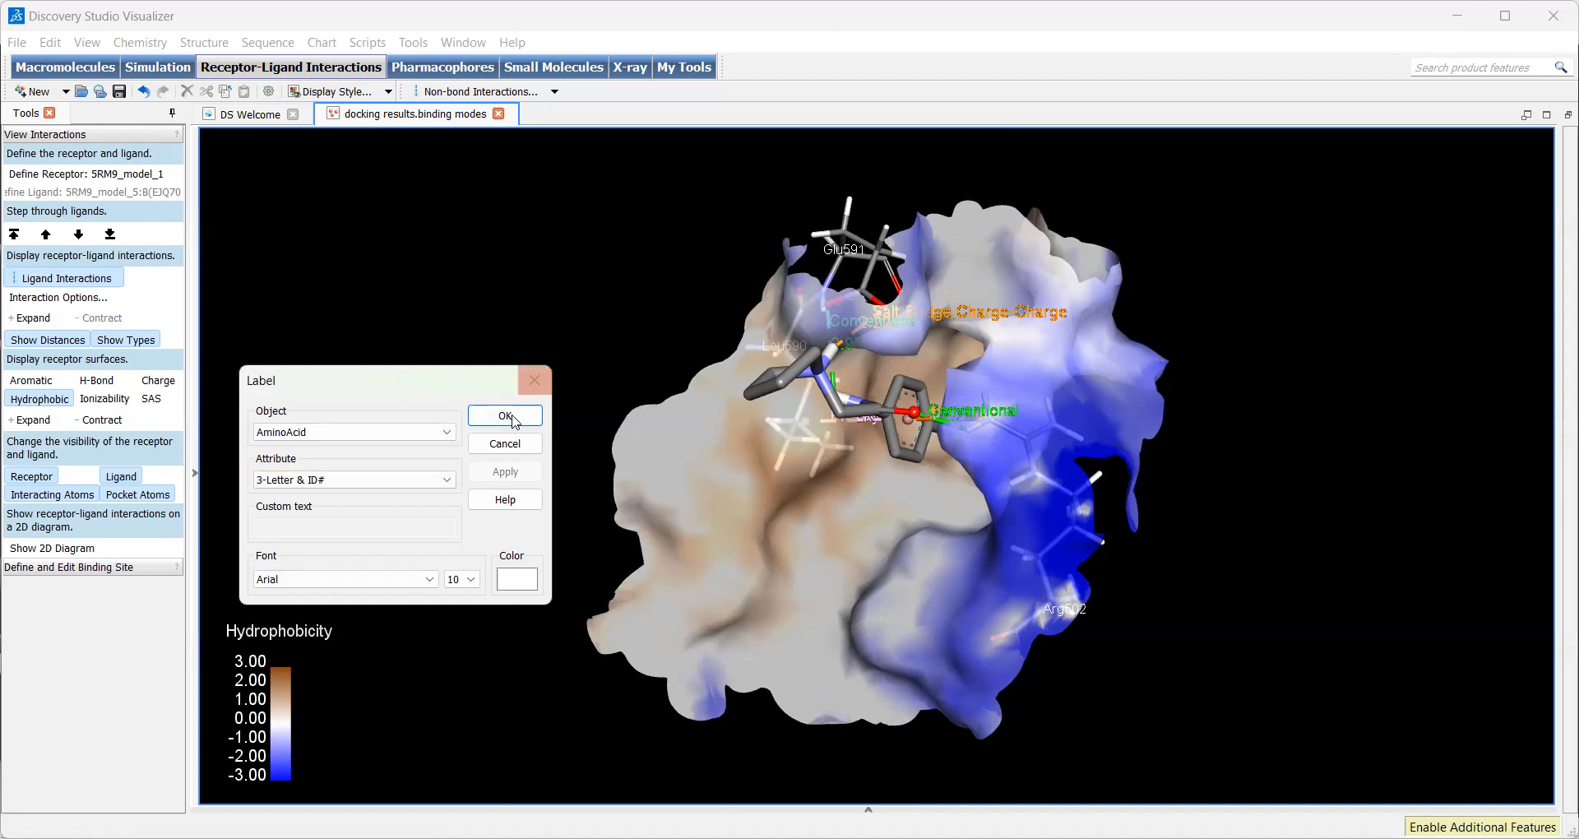
# Examine the 5RM9_model_5 ligand's hydrogen bonds, salt bridge and pi contacts in the pocket from several angles
pyautogui.moveTo(826, 411); pyautogui.dragTo(914, 380, button='right')
pyautogui.scroll(3, 868, 610)
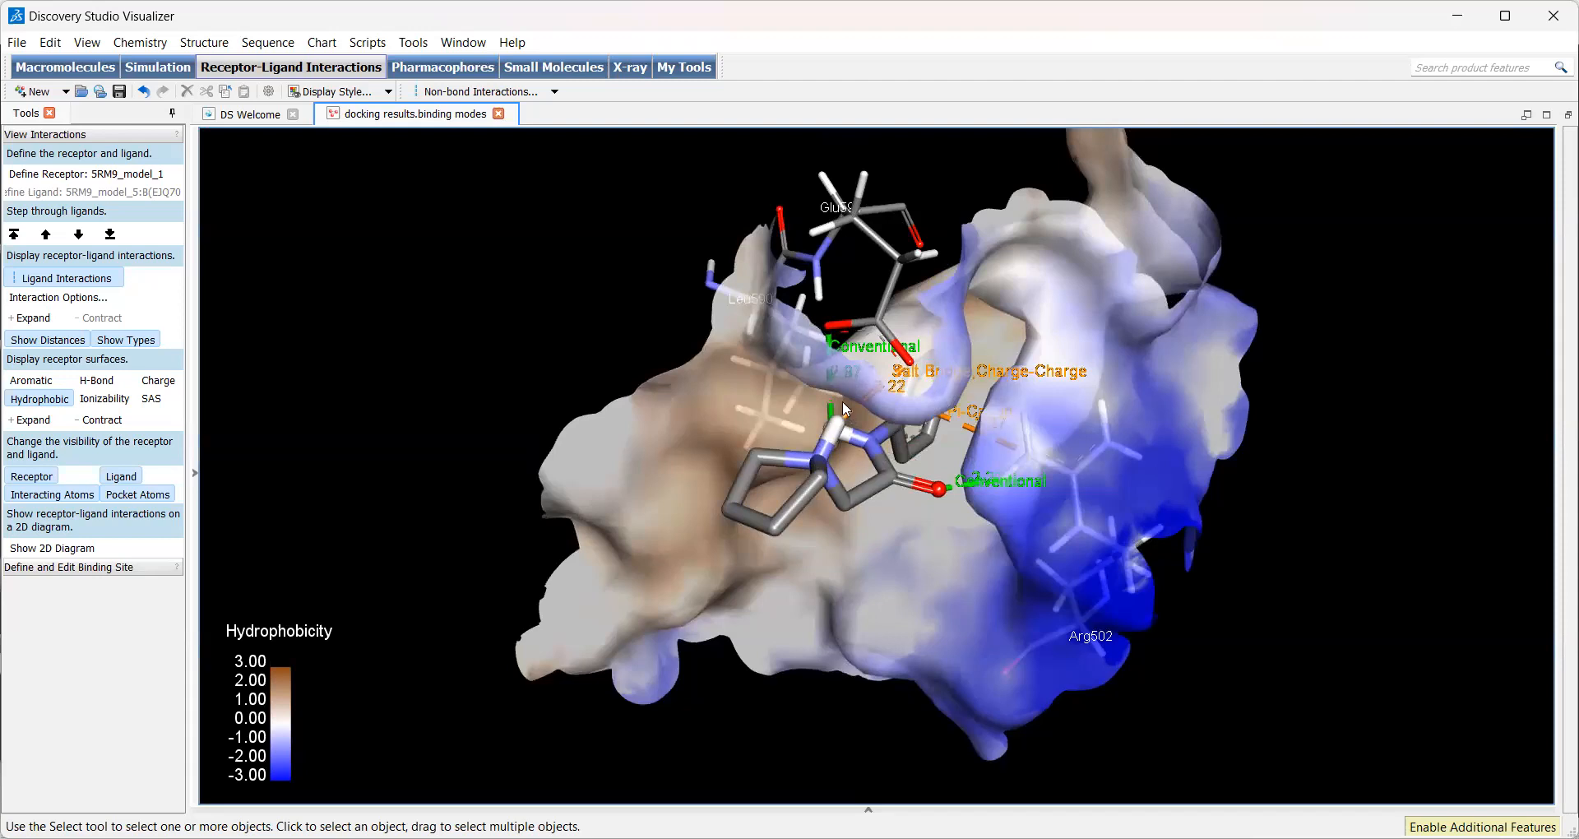
pyautogui.moveTo(893, 434); pyautogui.dragTo(859, 421, button='right')
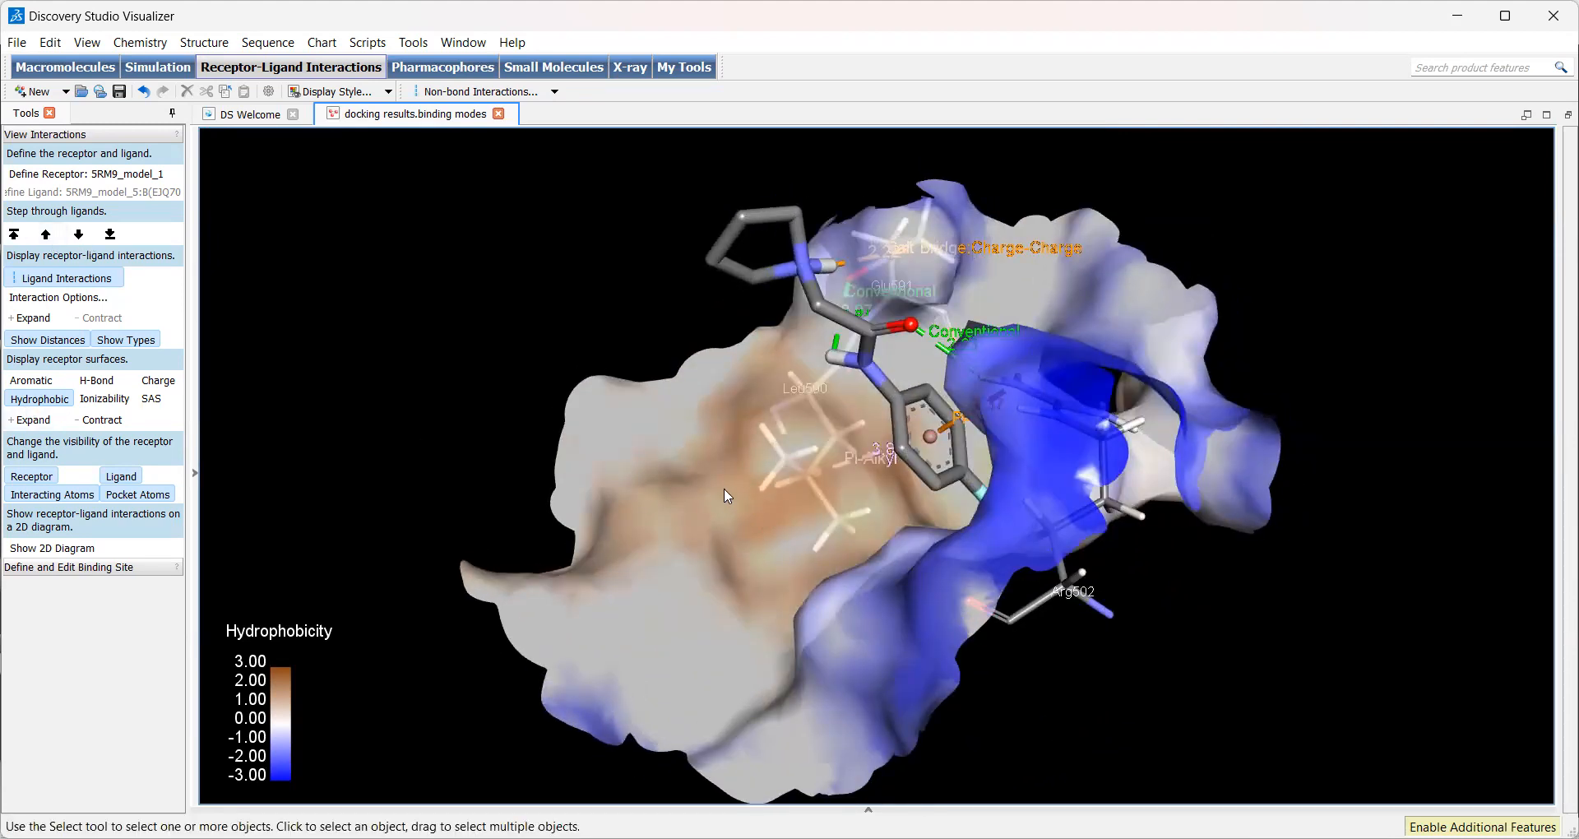
pyautogui.moveTo(826, 525)
pyautogui.mouseDown(button='right')
pyautogui.moveTo(853, 551)
pyautogui.moveTo(779, 550)
pyautogui.moveTo(860, 569)
pyautogui.moveTo(872, 537)
pyautogui.moveTo(832, 546)
pyautogui.moveTo(860, 563)
pyautogui.moveTo(840, 546)
pyautogui.mouseUp(button='right')
pyautogui.scroll(-2, 783, 552)
pyautogui.moveTo(930, 581); pyautogui.dragTo(887, 544, button='right')
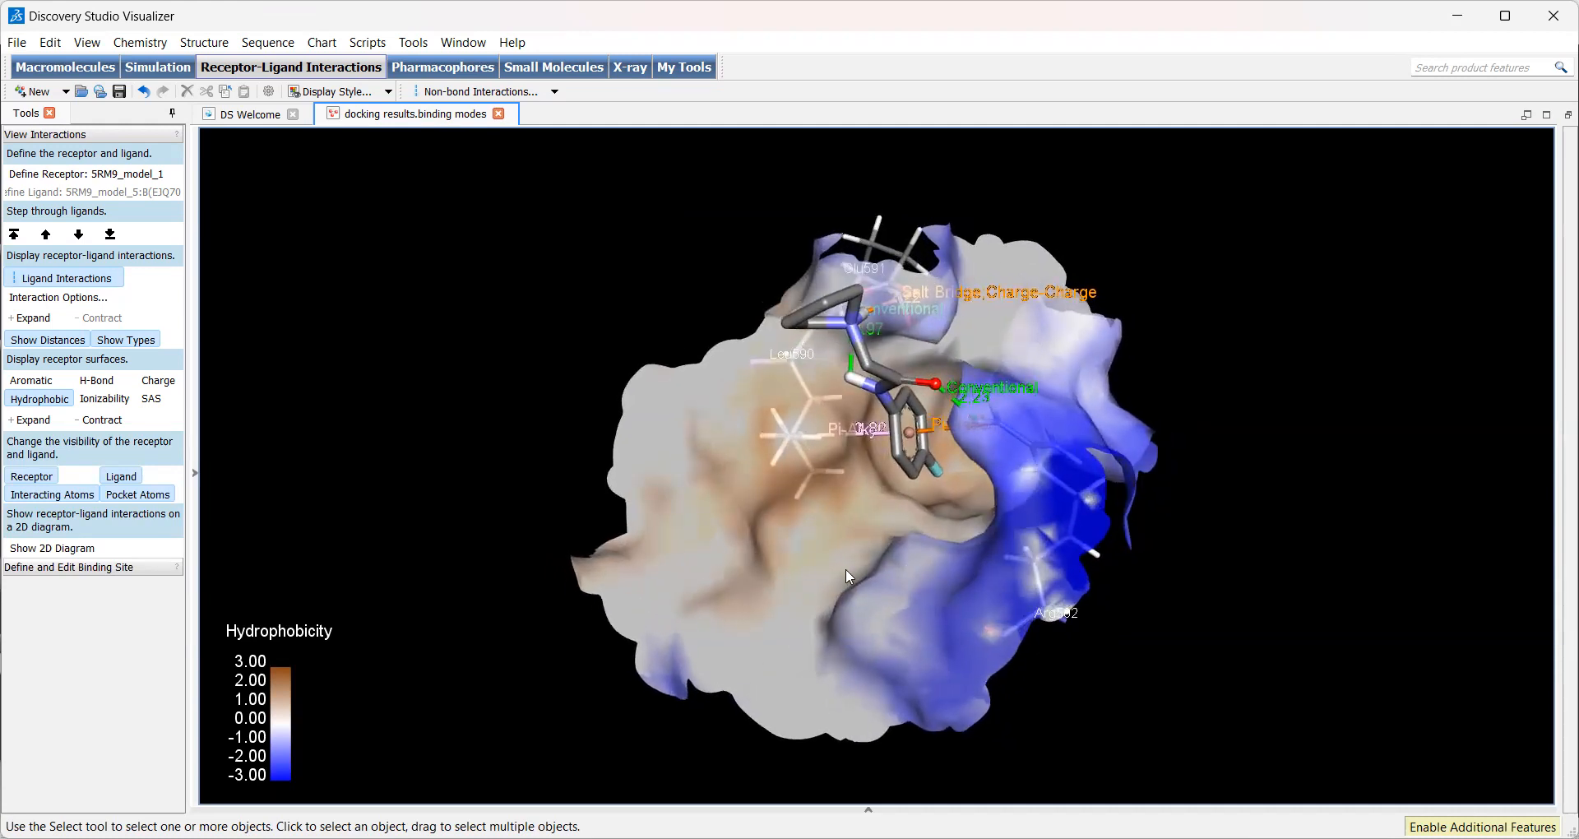
pyautogui.moveTo(1005, 644); pyautogui.dragTo(846, 597, button='right')
# Step forward through the docked poses to 5RM9_model_8 and inspect its ligand interactions up close
pyautogui.click(82, 234)
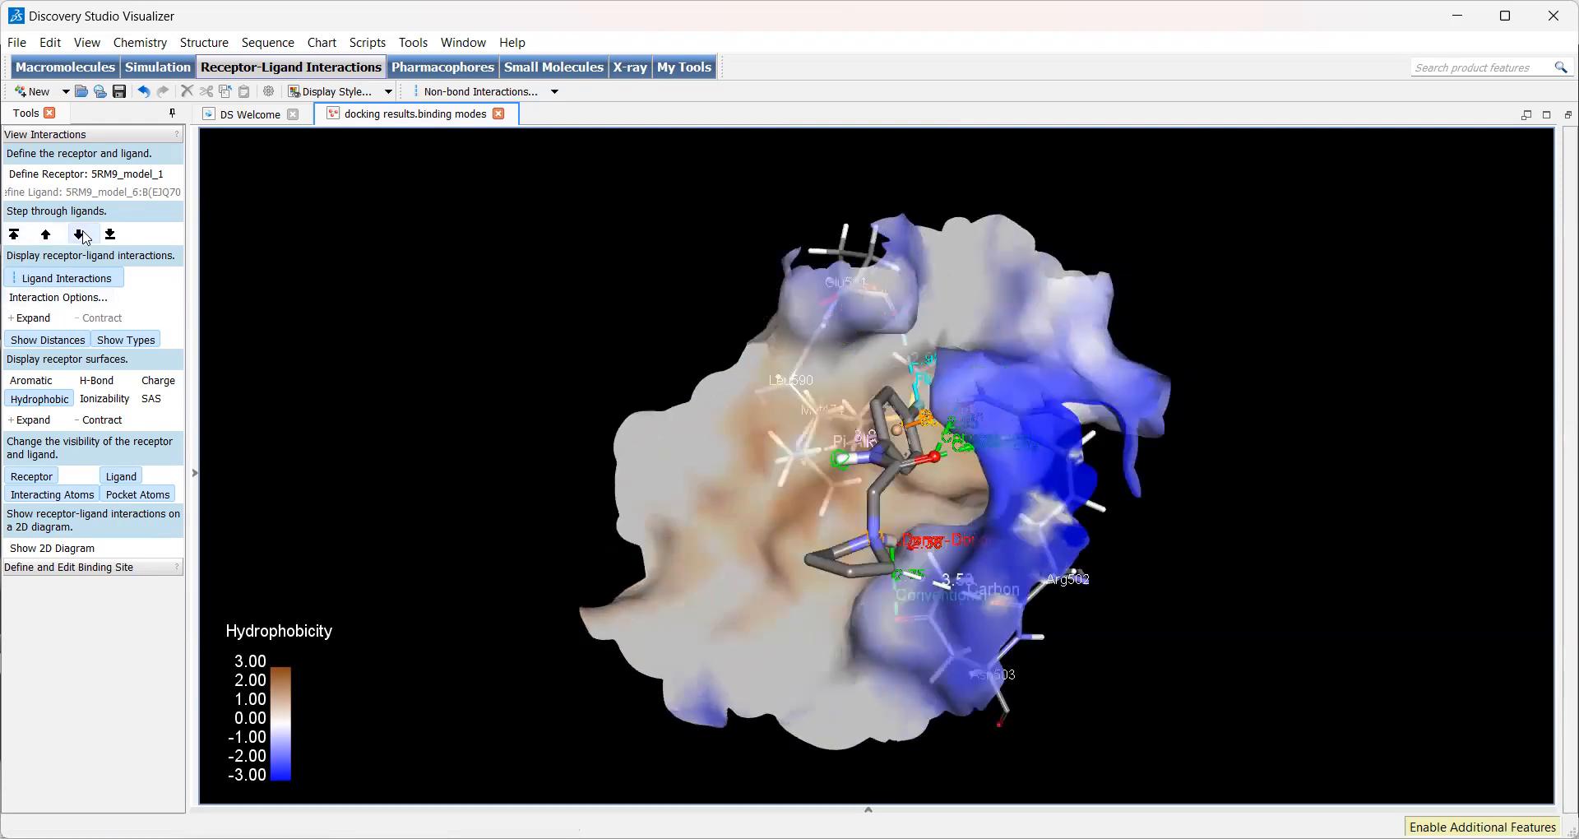
pyautogui.click(82, 235)
pyautogui.click(81, 235)
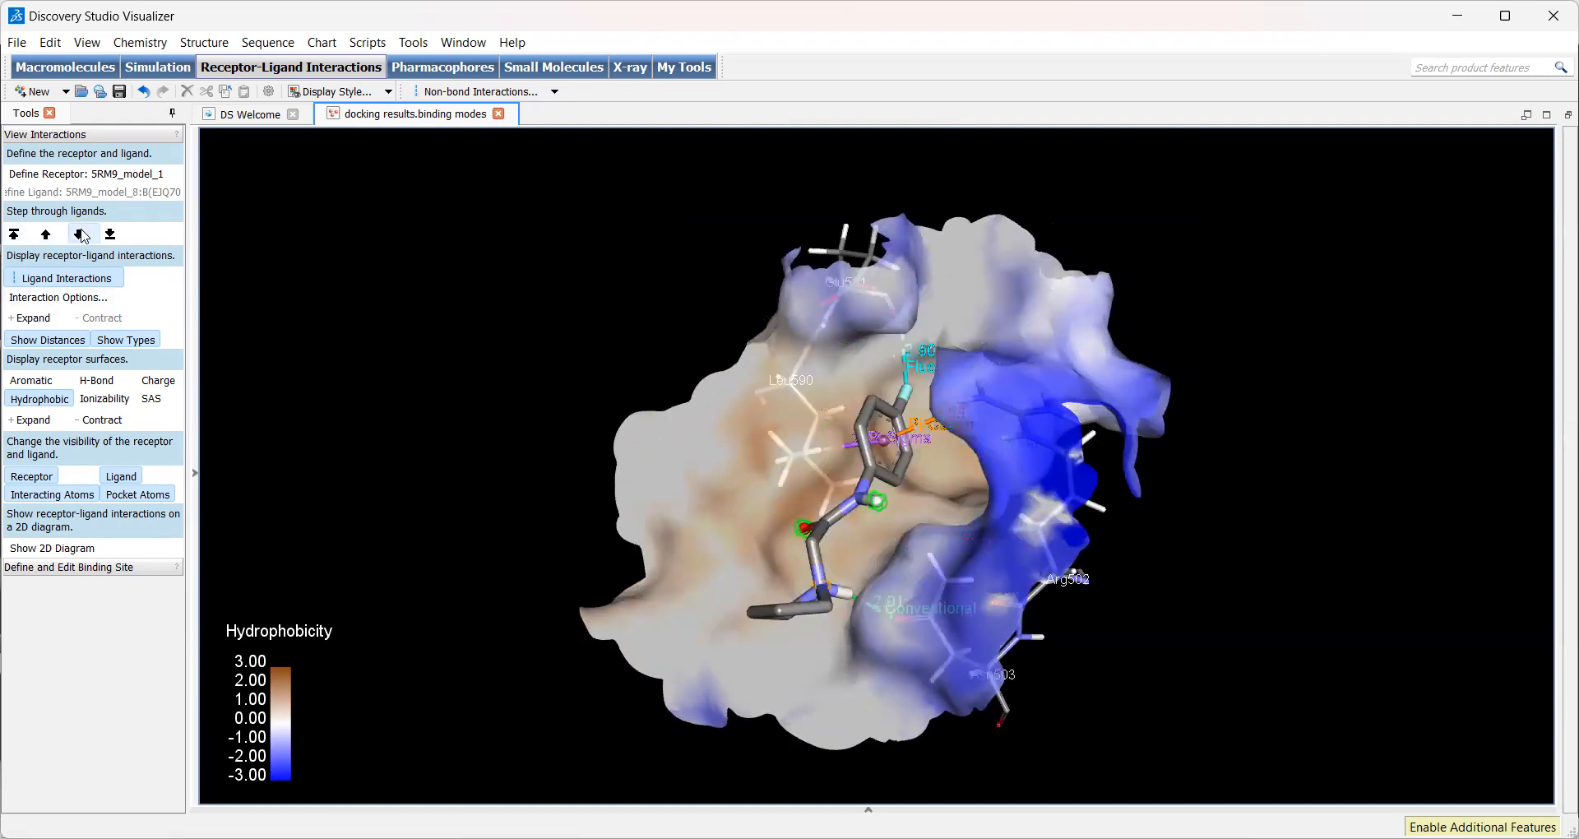
pyautogui.moveTo(711, 525); pyautogui.dragTo(916, 418, button='right')
pyautogui.scroll(6, 934, 515)
pyautogui.moveTo(915, 556)
pyautogui.mouseDown(button='right')
pyautogui.moveTo(864, 502)
pyautogui.moveTo(911, 605)
pyautogui.moveTo(995, 603)
pyautogui.moveTo(937, 556)
pyautogui.moveTo(911, 585)
pyautogui.mouseUp(button='right')
pyautogui.scroll(-5, 911, 584)
# Examine the 5RM9_model_8 ligand's orientation and contacts with Asn503, Arg502, Leu590 and Glu591 from several angles
pyautogui.moveTo(822, 559); pyautogui.dragTo(932, 707, button='right')
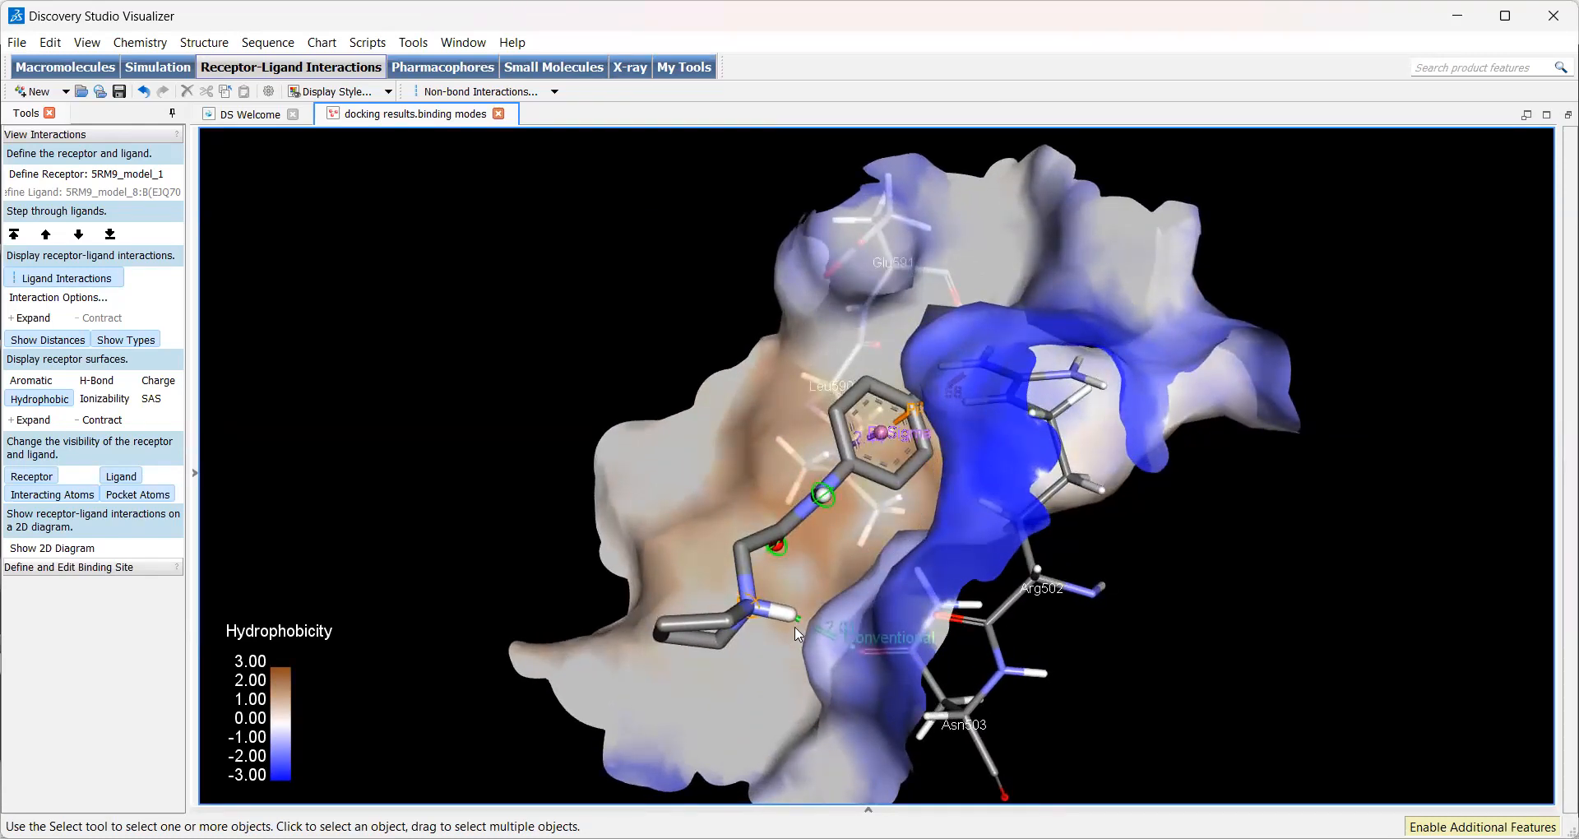
pyautogui.moveTo(815, 638); pyautogui.dragTo(1013, 725, button='right')
pyautogui.moveTo(911, 535); pyautogui.dragTo(892, 425, button='right')
pyautogui.moveTo(910, 506); pyautogui.dragTo(964, 431, button='right')
pyautogui.moveTo(940, 533); pyautogui.dragTo(967, 406, button='right')
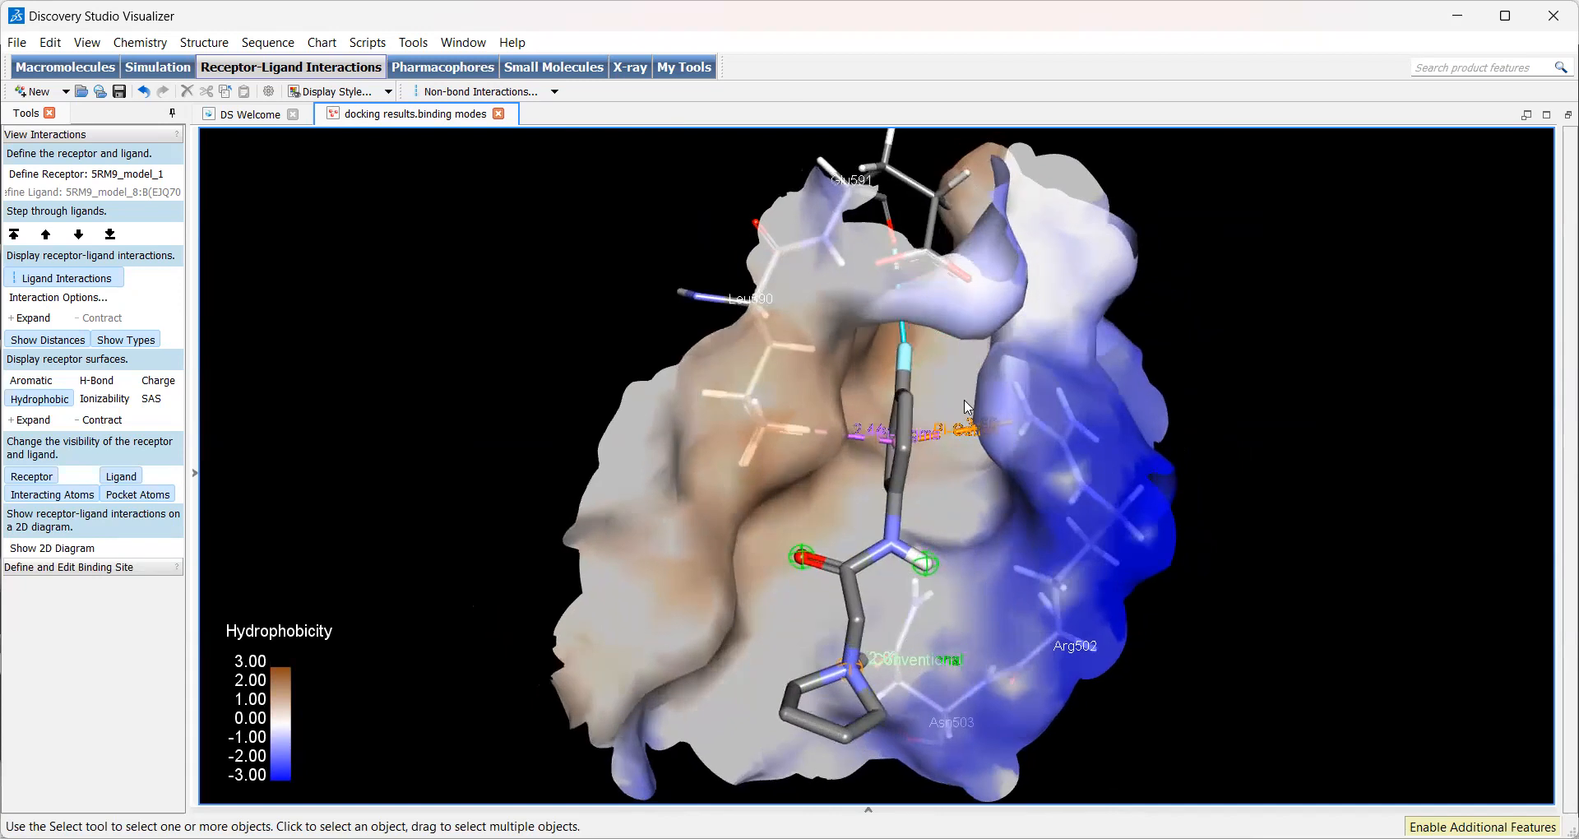
pyautogui.moveTo(824, 559); pyautogui.dragTo(732, 496, button='right')
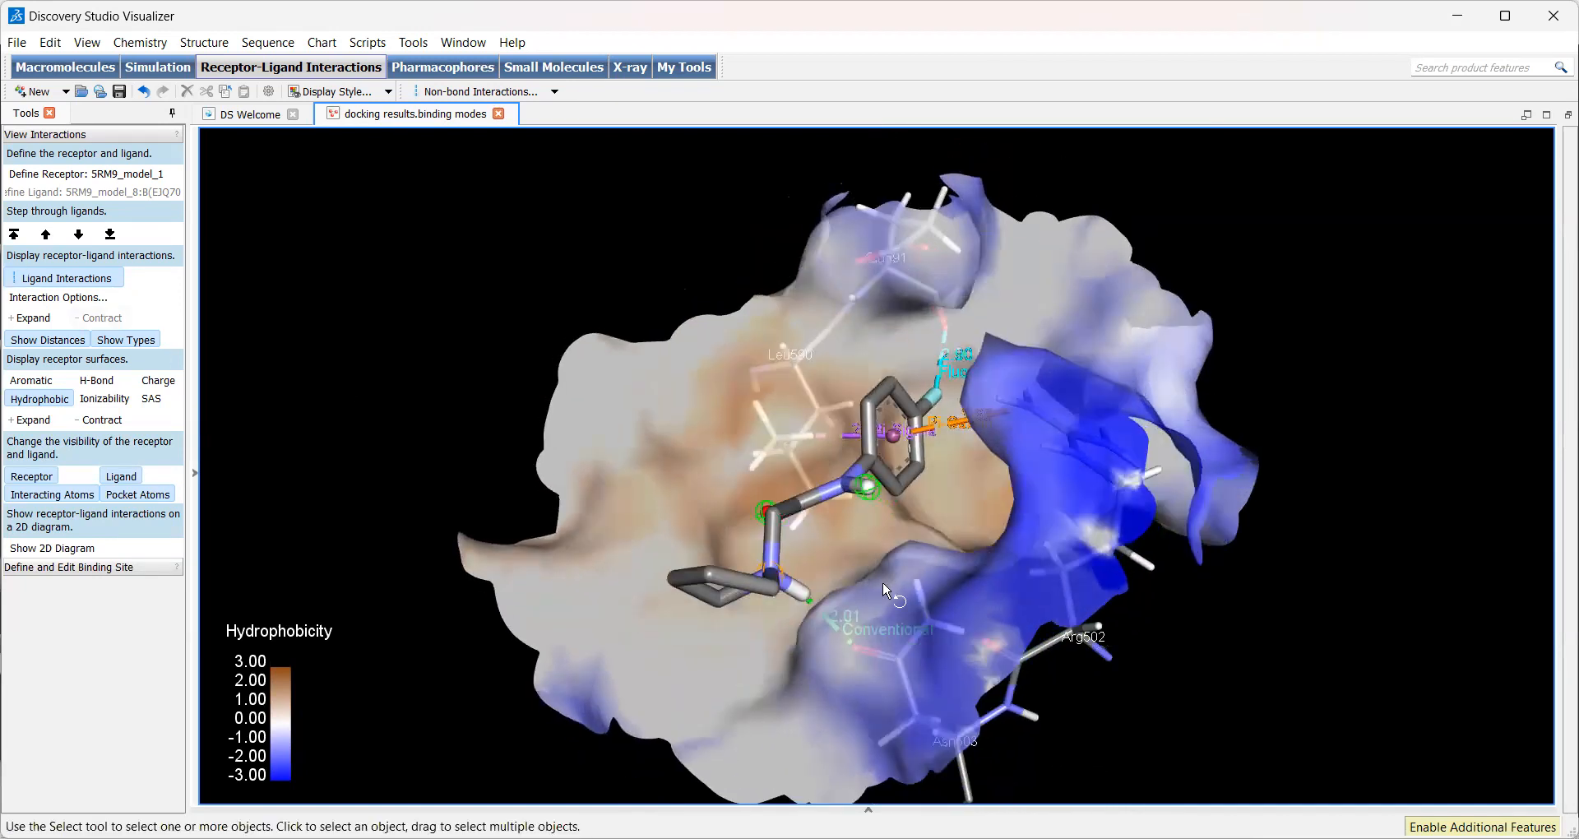
# Compare 5RM9_model_8 with the earlier poses by stepping back to 5RM9_model_3 and forward again to 5RM9_model_8
pyautogui.click(50, 235)
pyautogui.click(50, 235)
pyautogui.click(50, 235)
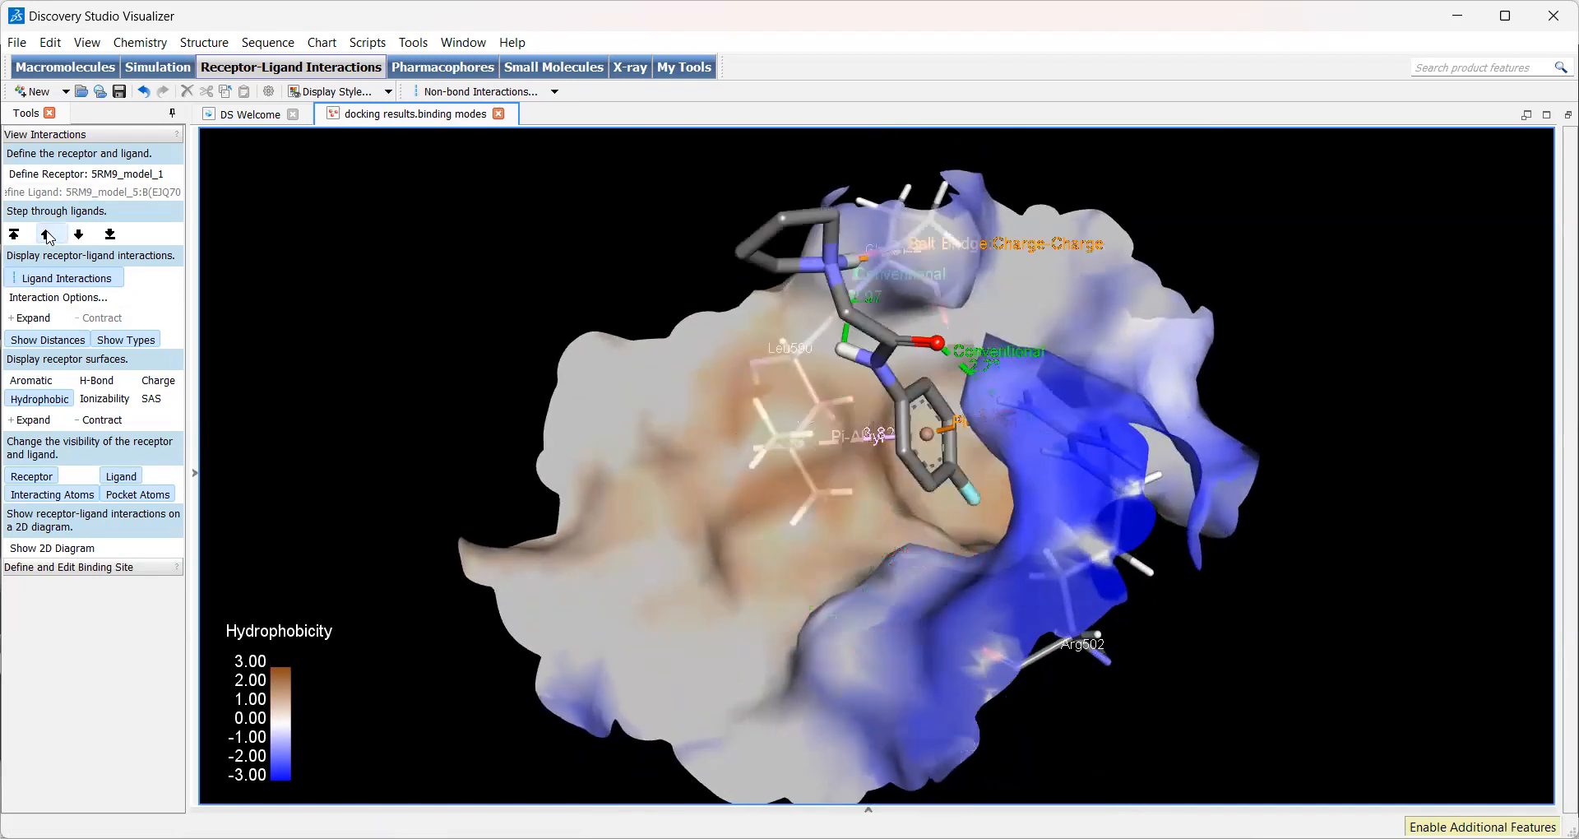
pyautogui.click(50, 235)
pyautogui.moveTo(781, 446); pyautogui.dragTo(910, 543, button='right')
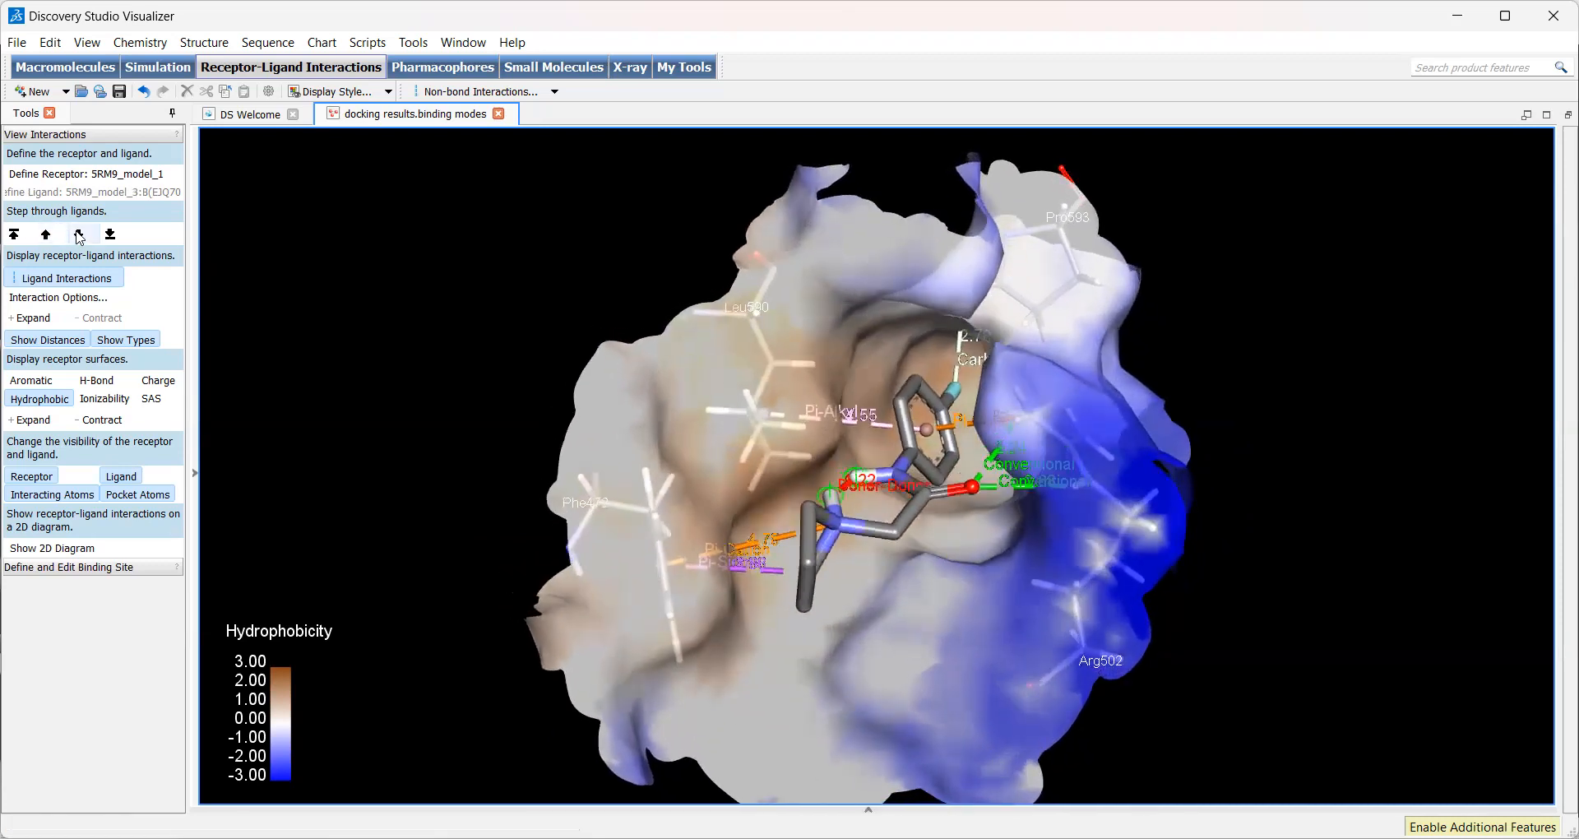
pyautogui.click(78, 235)
pyautogui.click(78, 235)
pyautogui.click(78, 235)
pyautogui.click(78, 235)
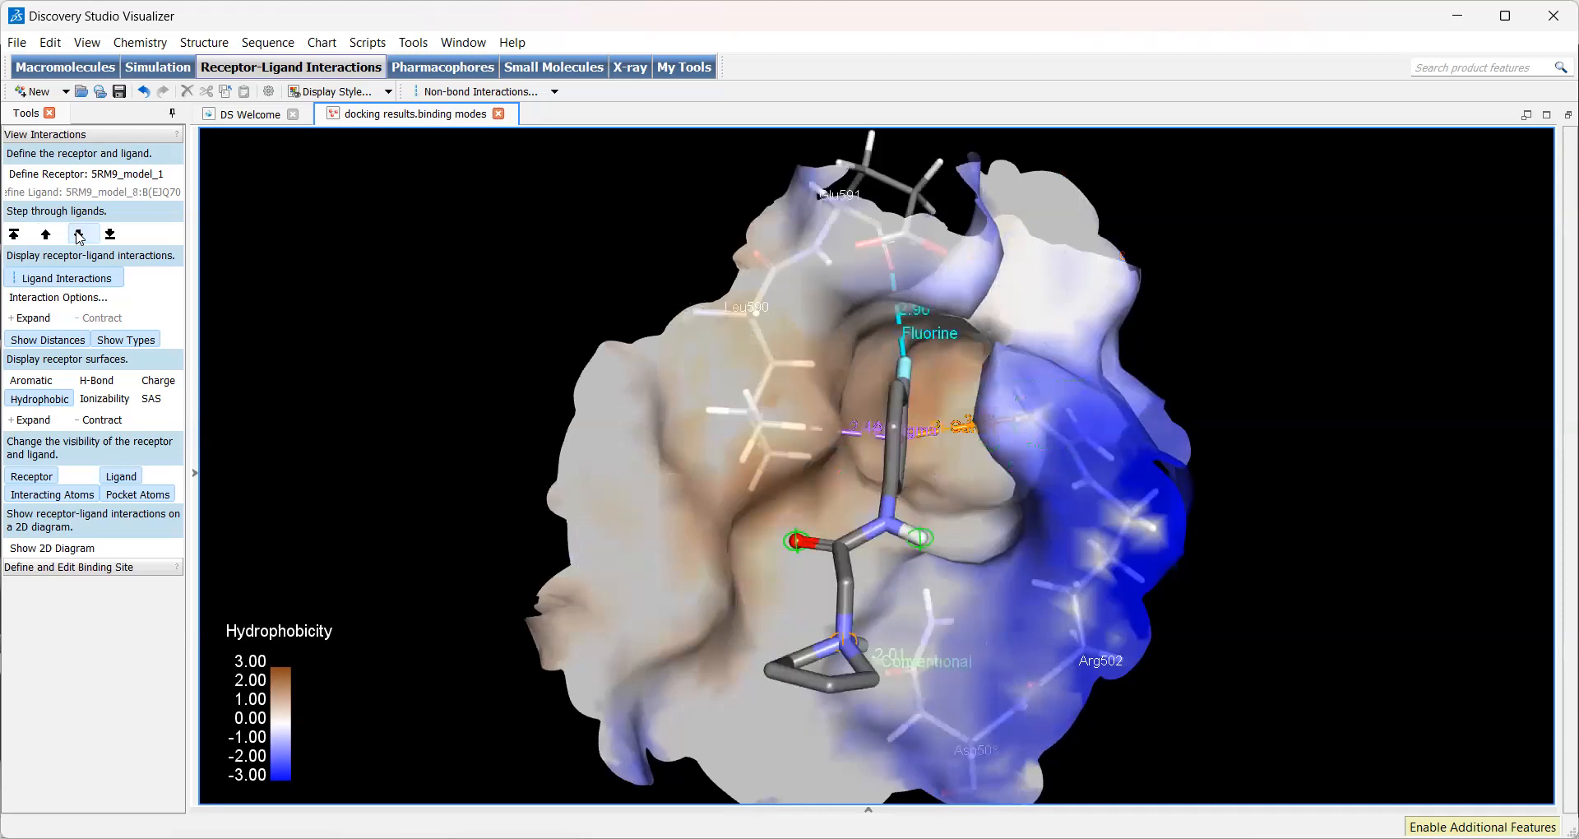
# Inspect how the 5RM9_model_8 ligand's amine hydrogen bonds to Asn503 while its fluorophenyl ring sits in the pocket
pyautogui.moveTo(651, 678); pyautogui.dragTo(886, 646, button='right')
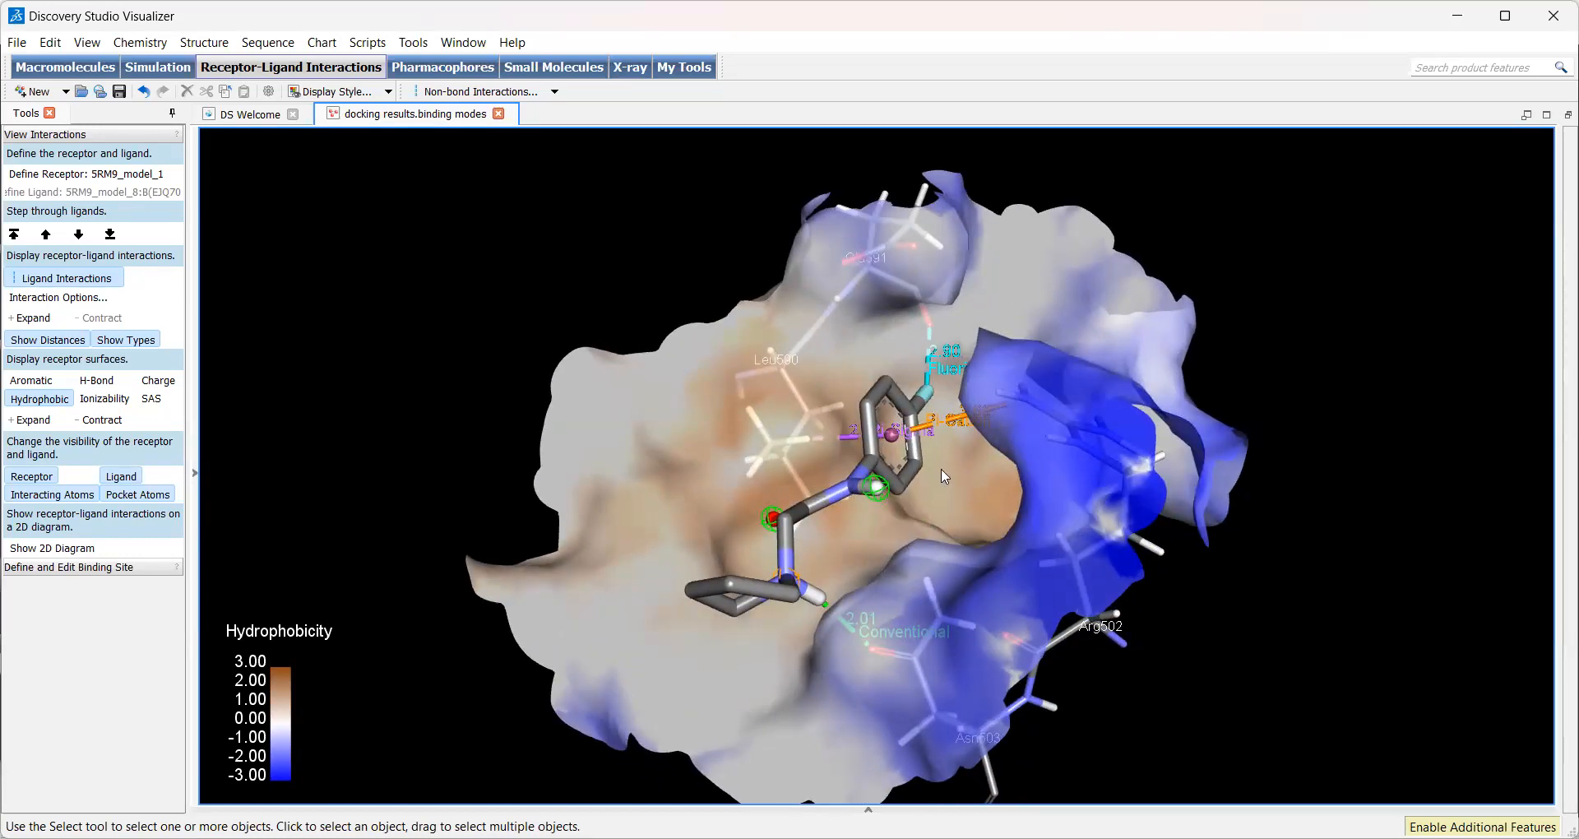
pyautogui.moveTo(944, 475); pyautogui.dragTo(999, 525, button='right')
pyautogui.moveTo(1038, 417); pyautogui.dragTo(819, 629, button='right')
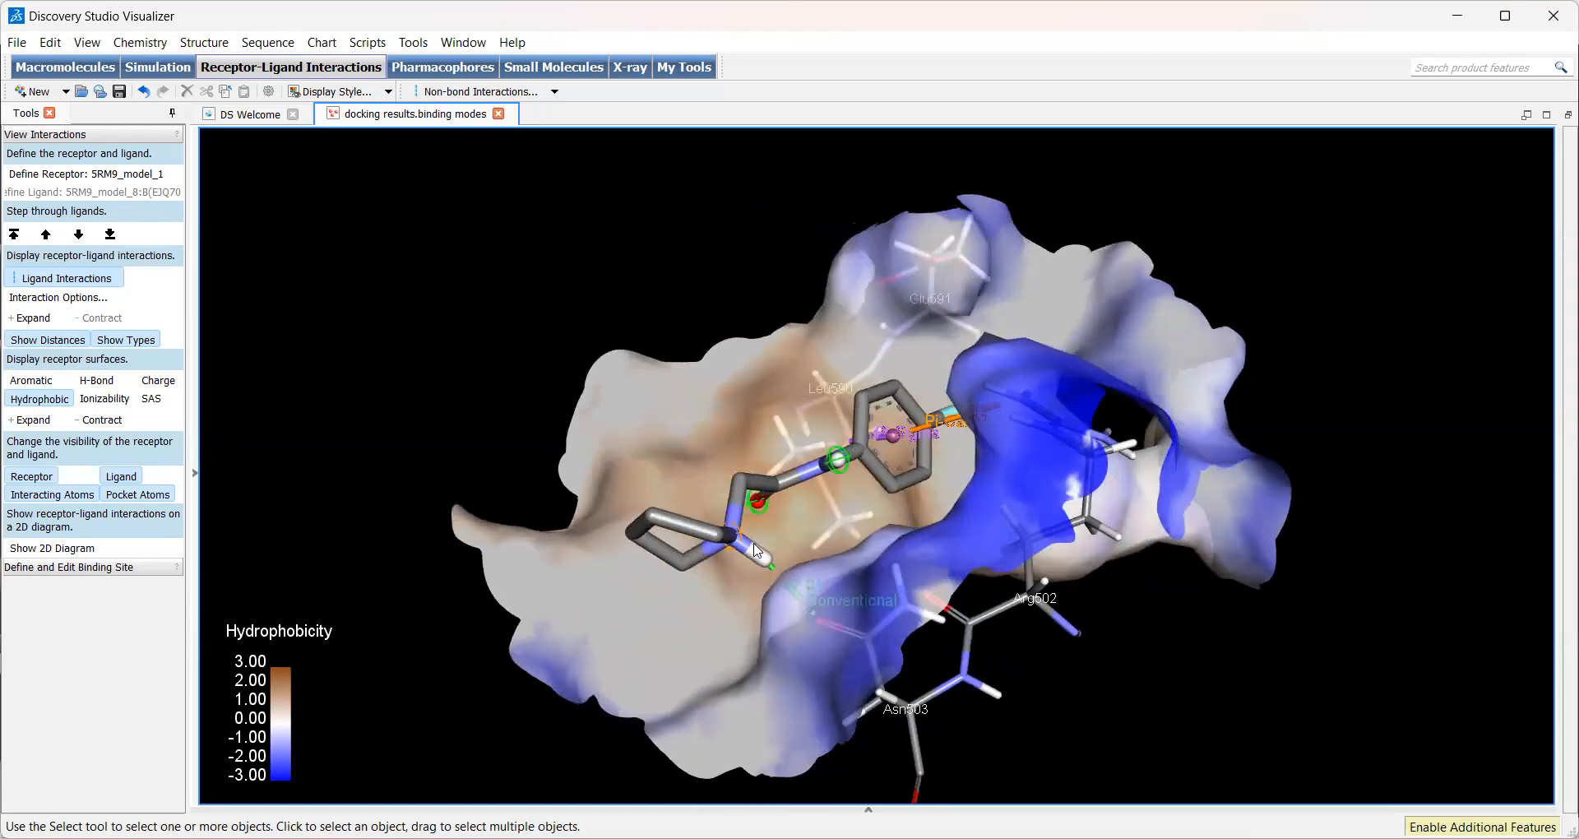
pyautogui.moveTo(796, 573); pyautogui.dragTo(867, 628, button='right')
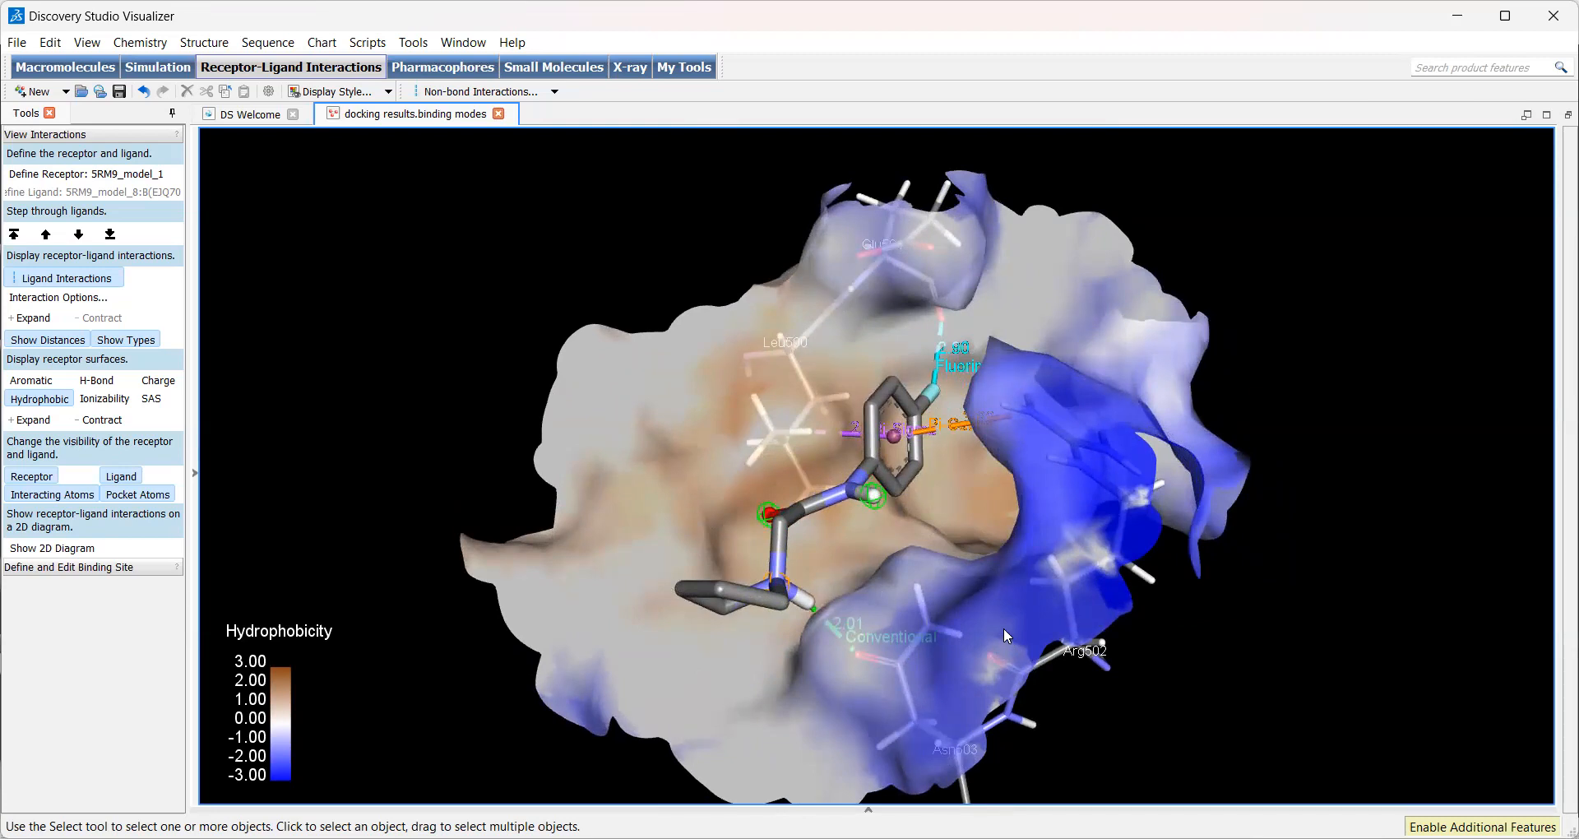
pyautogui.moveTo(981, 623)
pyautogui.mouseDown(button='right')
pyautogui.moveTo(1011, 662)
pyautogui.moveTo(901, 596)
pyautogui.moveTo(916, 620)
pyautogui.mouseUp(button='right')
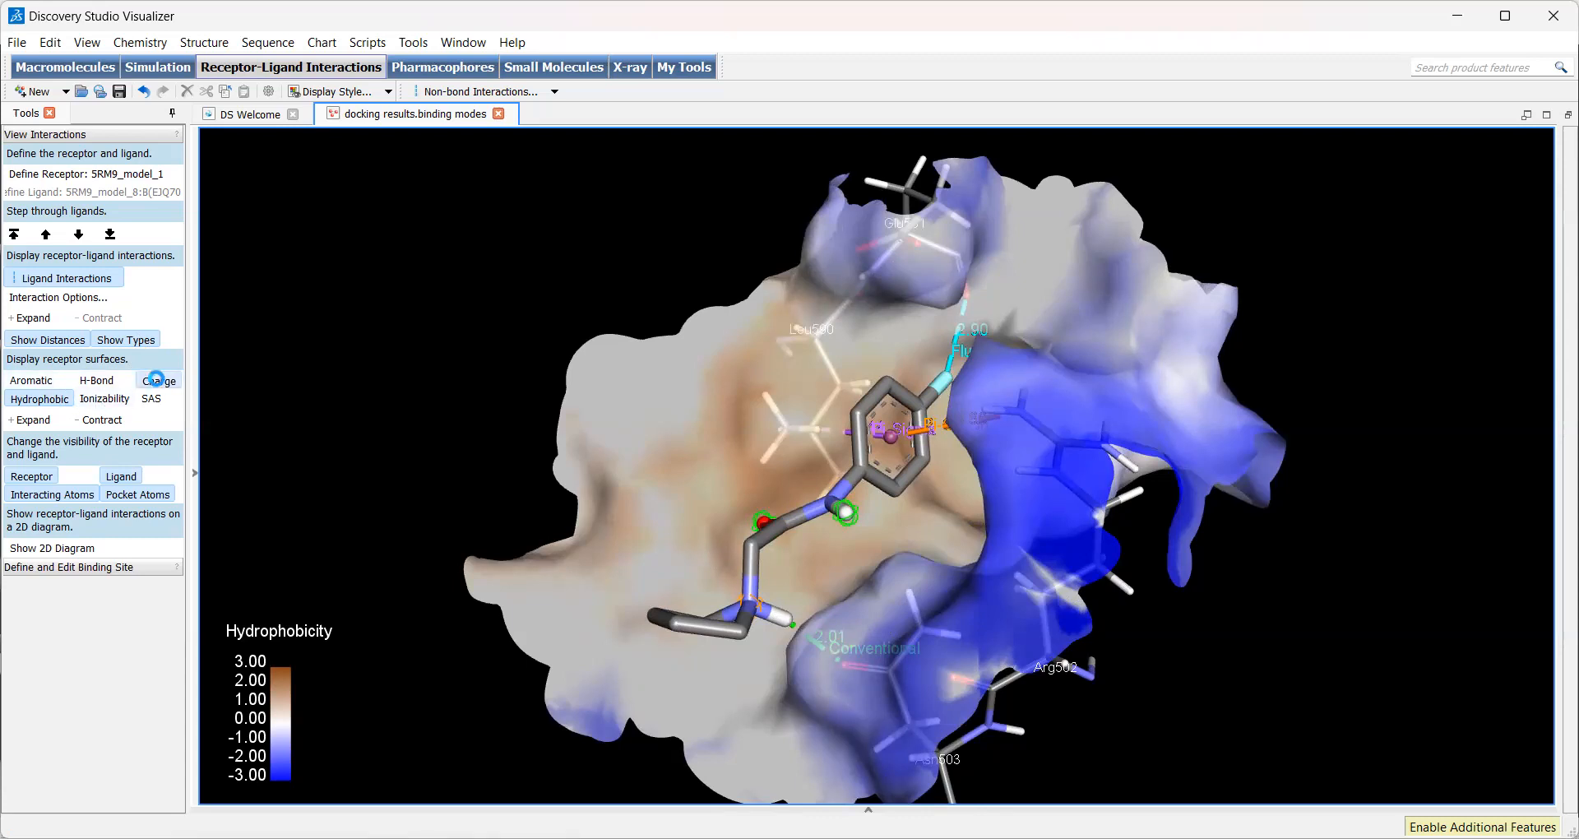
# View the receptor surface around 5RM9_model_8 coloured by Charge, expand it, and switch it to Aromatic colouring
pyautogui.click(157, 379)
pyautogui.moveTo(826, 608); pyautogui.dragTo(374, 510, button='right')
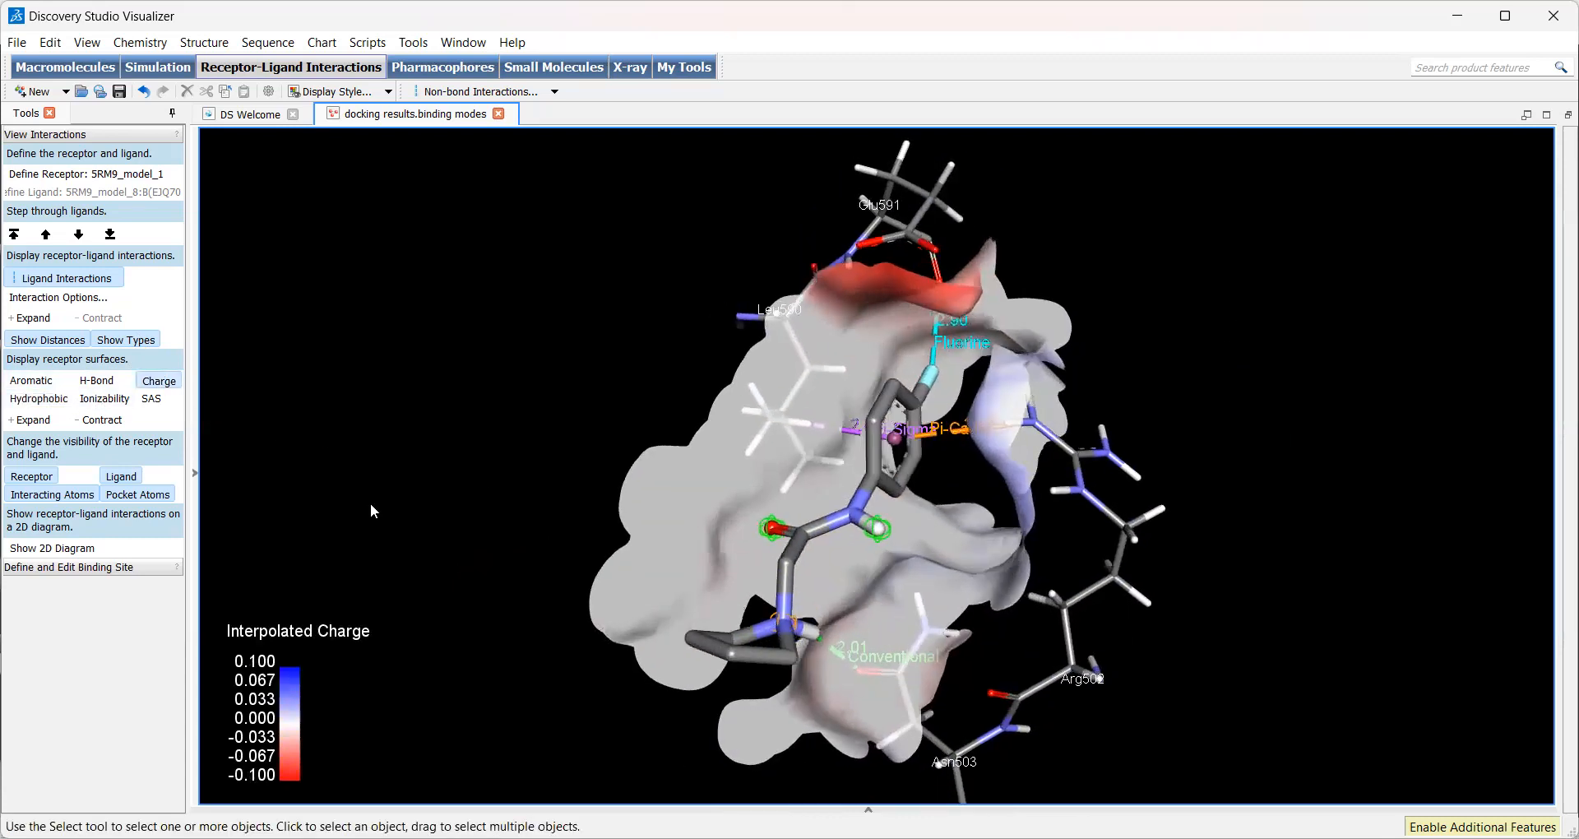
pyautogui.click(32, 422)
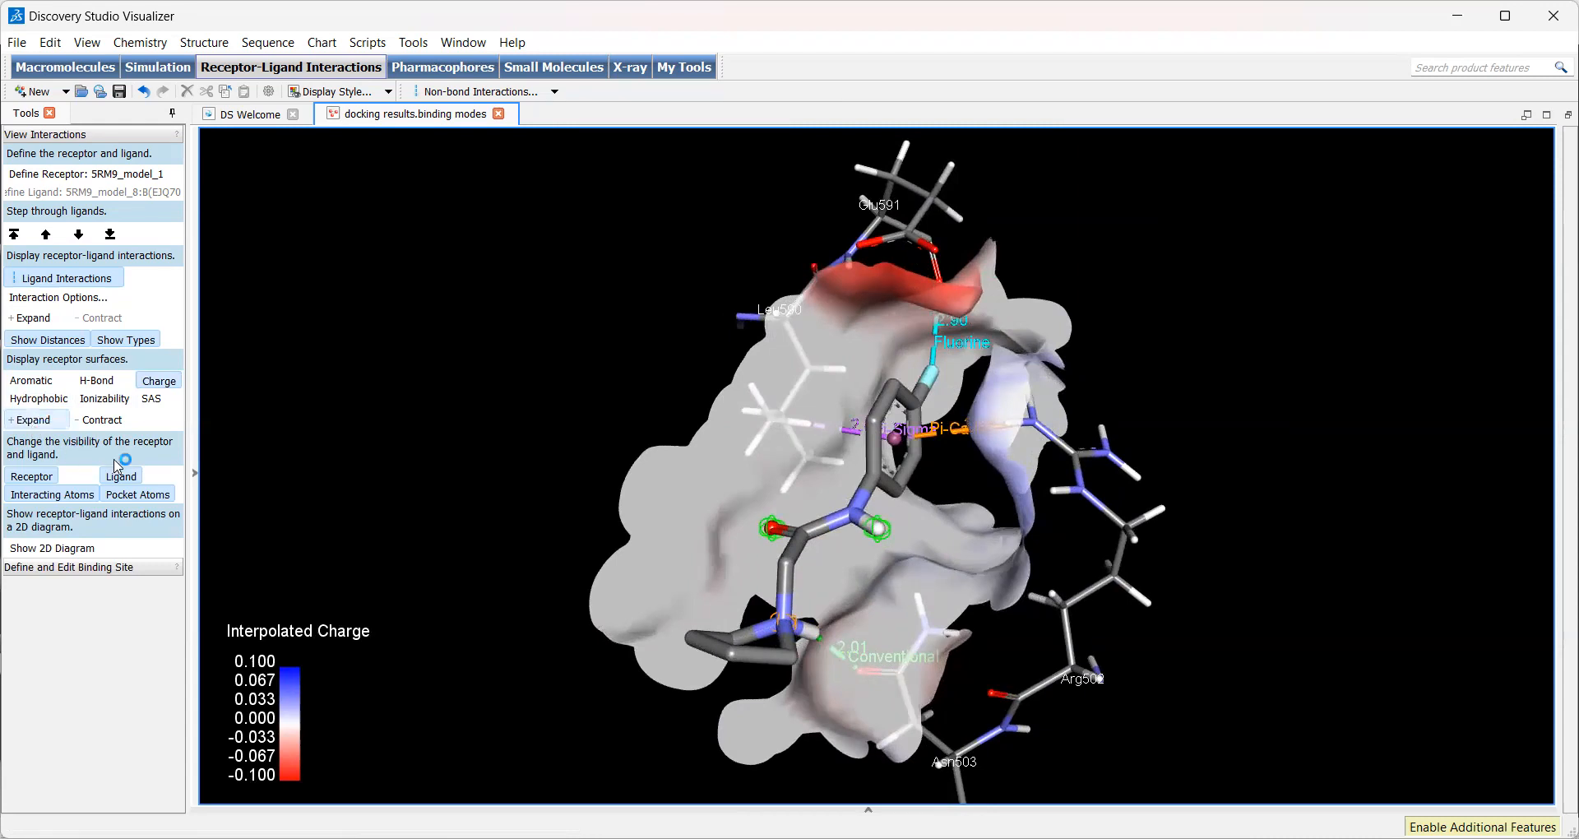
pyautogui.moveTo(638, 550); pyautogui.dragTo(526, 518, button='right')
pyautogui.click(32, 381)
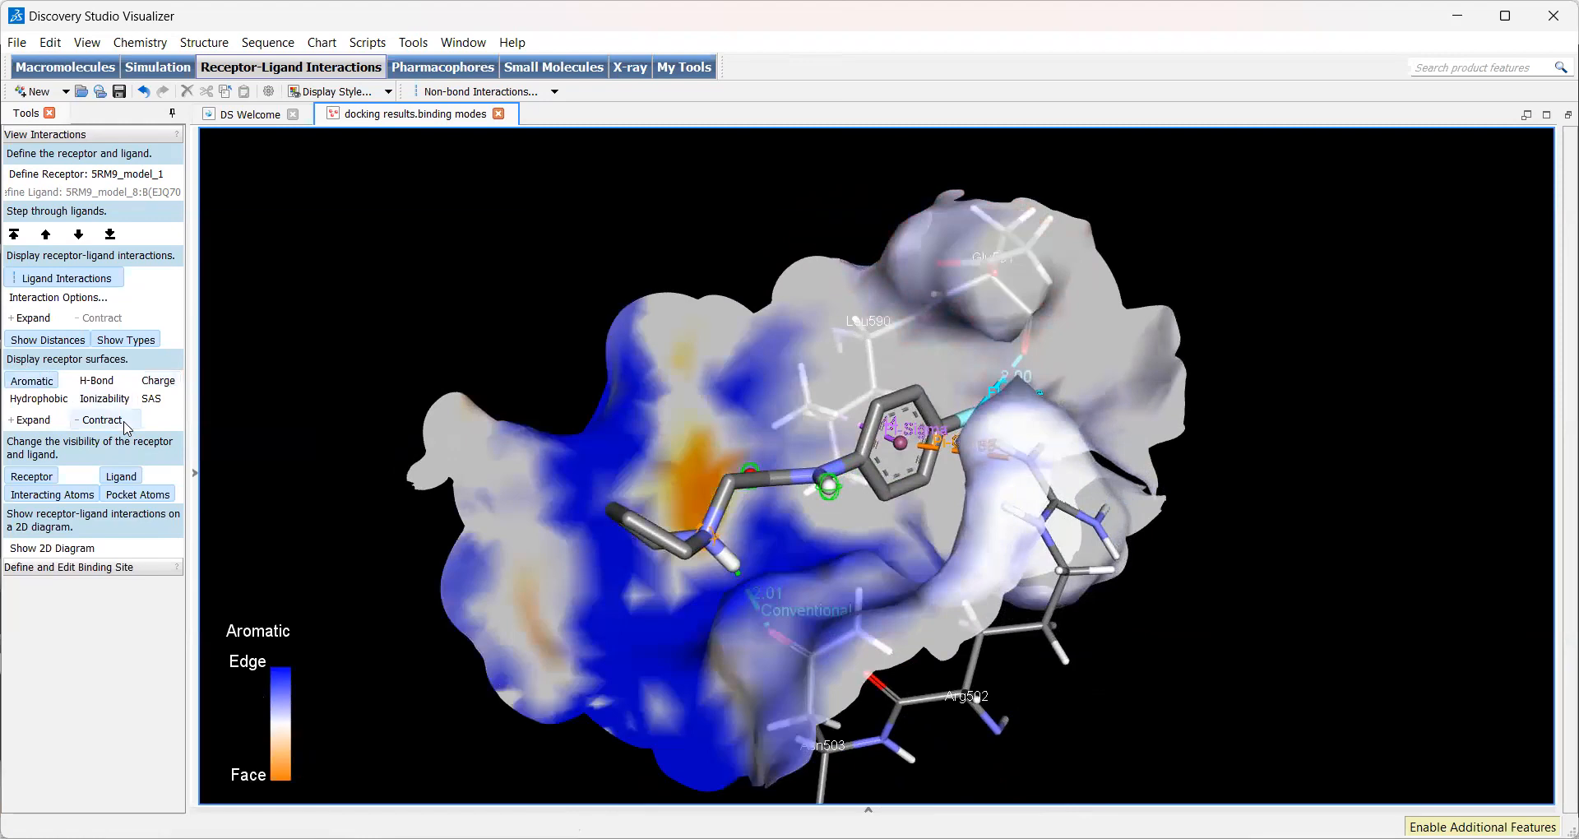
# Switch the receptor surface to H-Bond colouring and examine the donor and acceptor regions around the 5RM9_model_8 ligand
pyautogui.click(96, 380)
pyautogui.moveTo(683, 641); pyautogui.dragTo(697, 689, button='right')
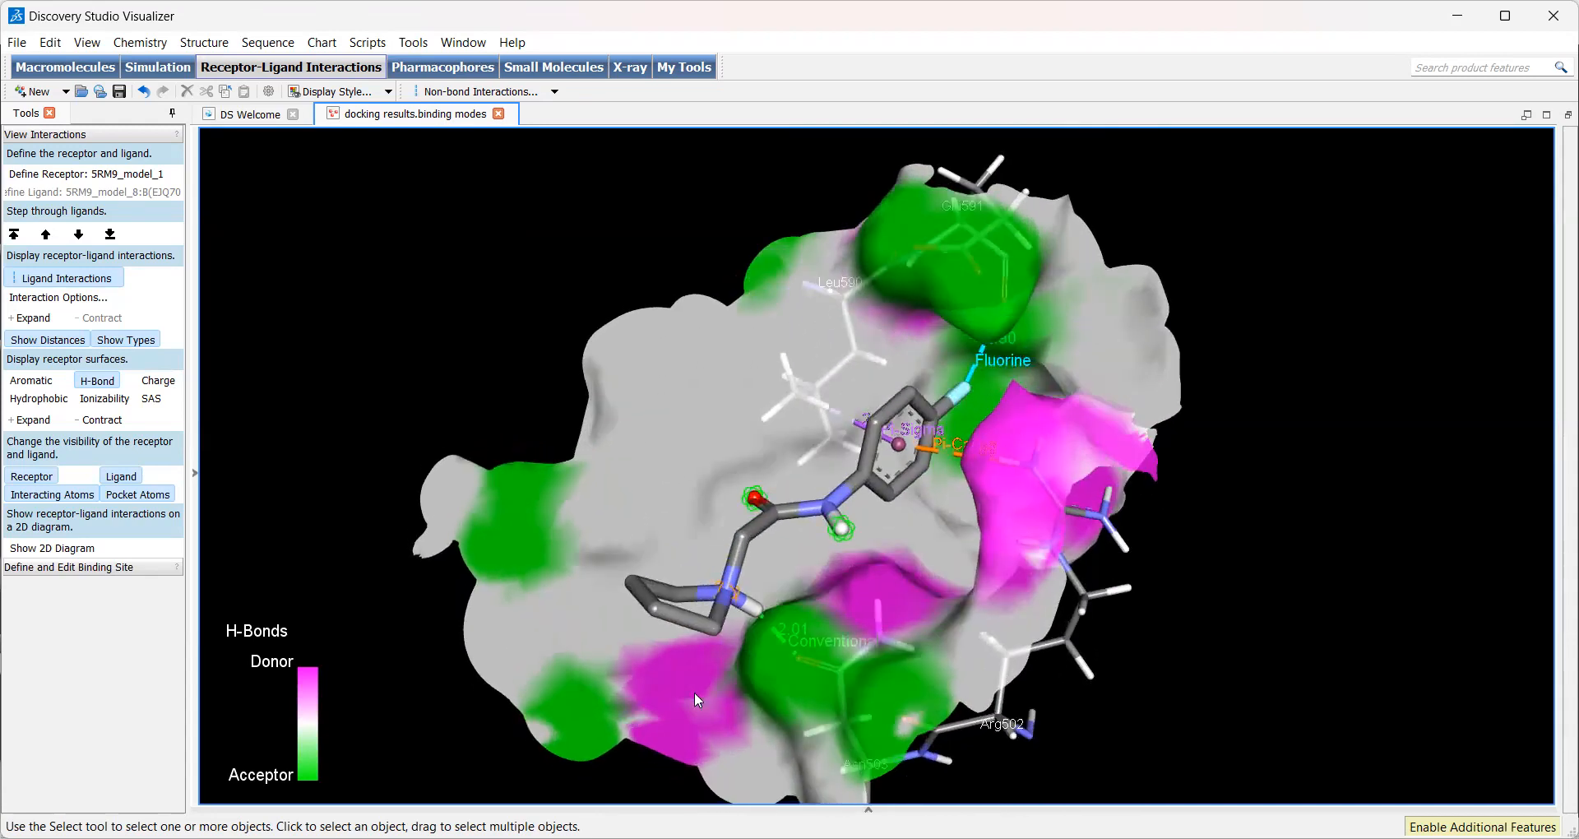
pyautogui.moveTo(745, 748); pyautogui.dragTo(772, 662, button='right')
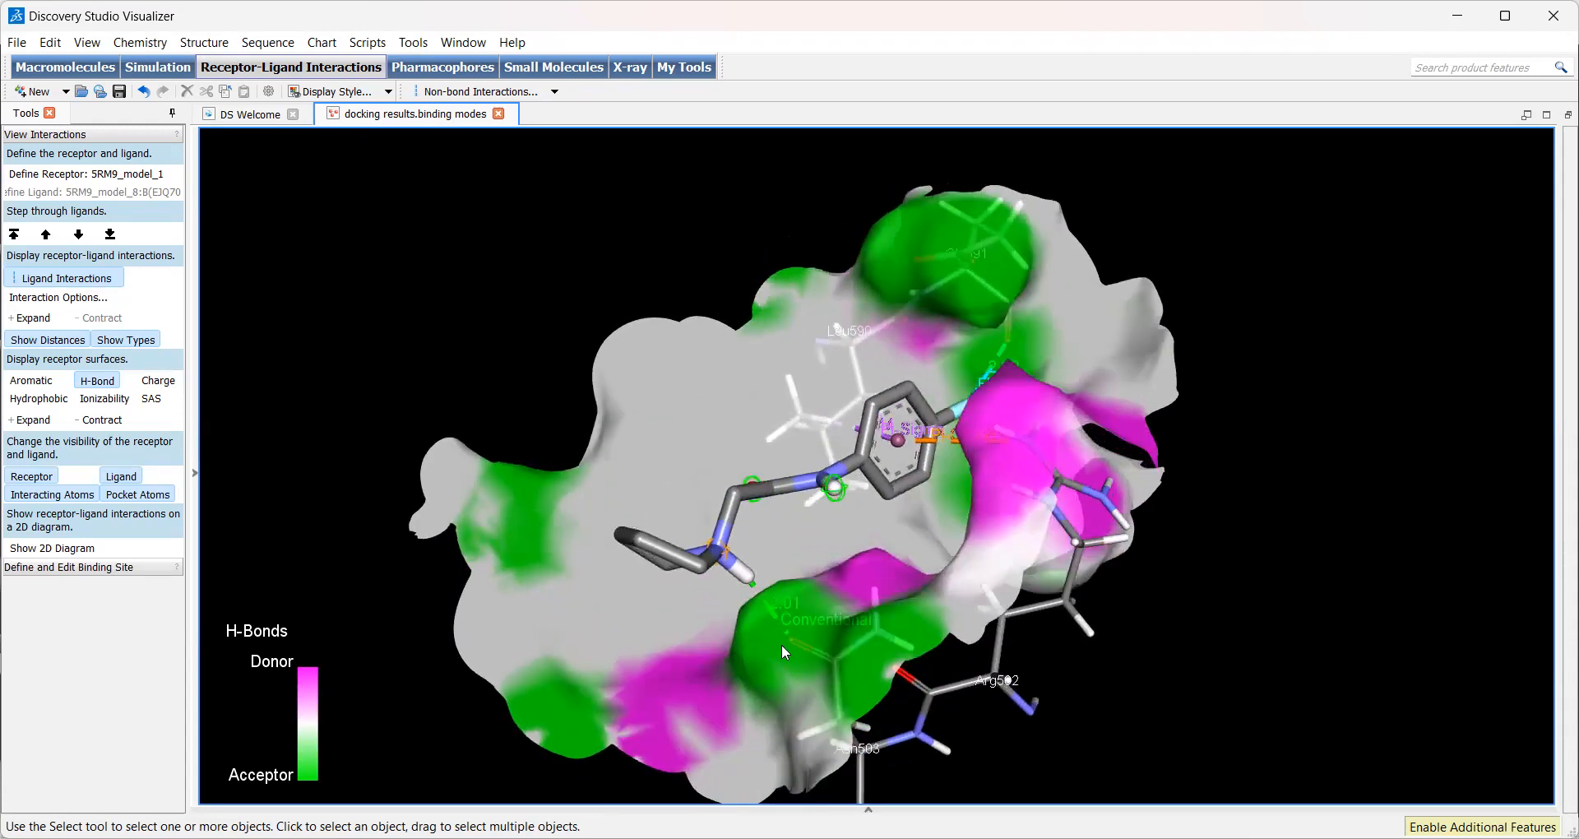
pyautogui.moveTo(860, 590)
pyautogui.mouseDown(button='right')
pyautogui.moveTo(910, 638)
pyautogui.moveTo(891, 633)
pyautogui.moveTo(862, 561)
pyautogui.mouseUp(button='right')
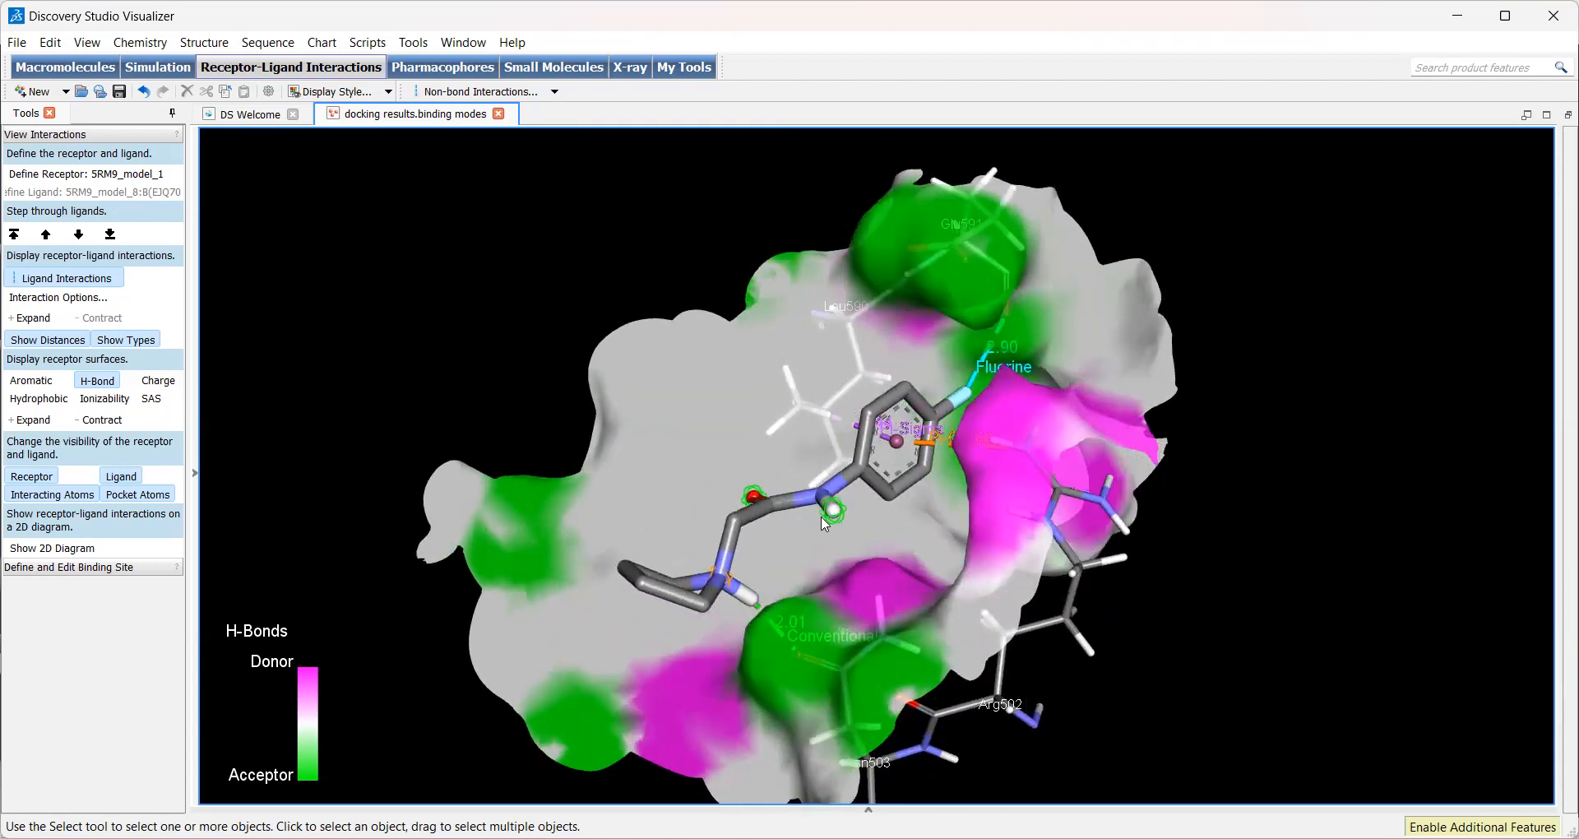
pyautogui.moveTo(839, 564); pyautogui.dragTo(890, 600, button='right')
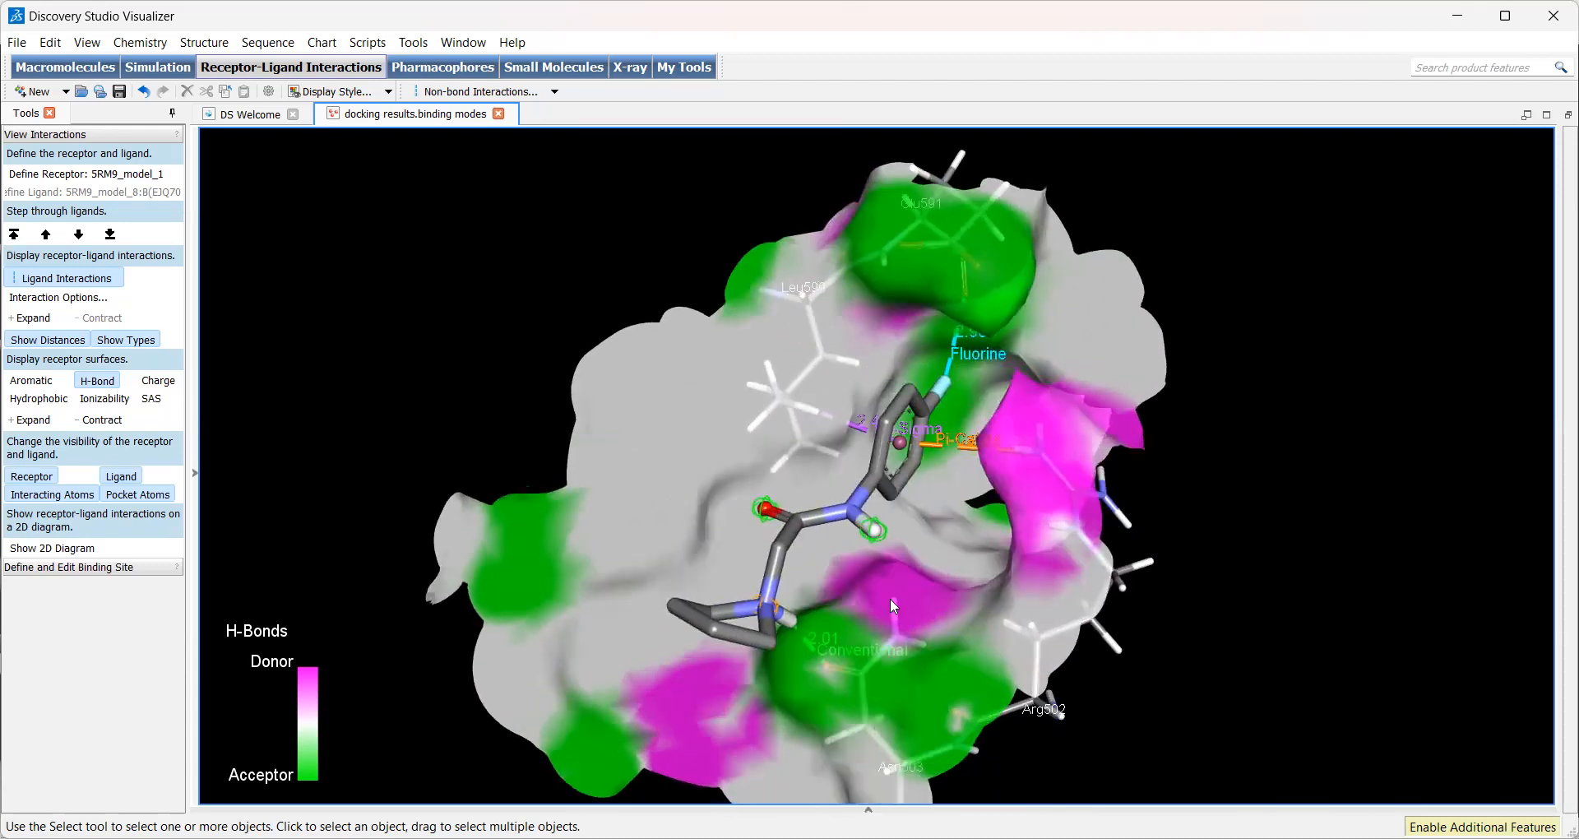
pyautogui.moveTo(850, 687); pyautogui.dragTo(818, 641, button='right')
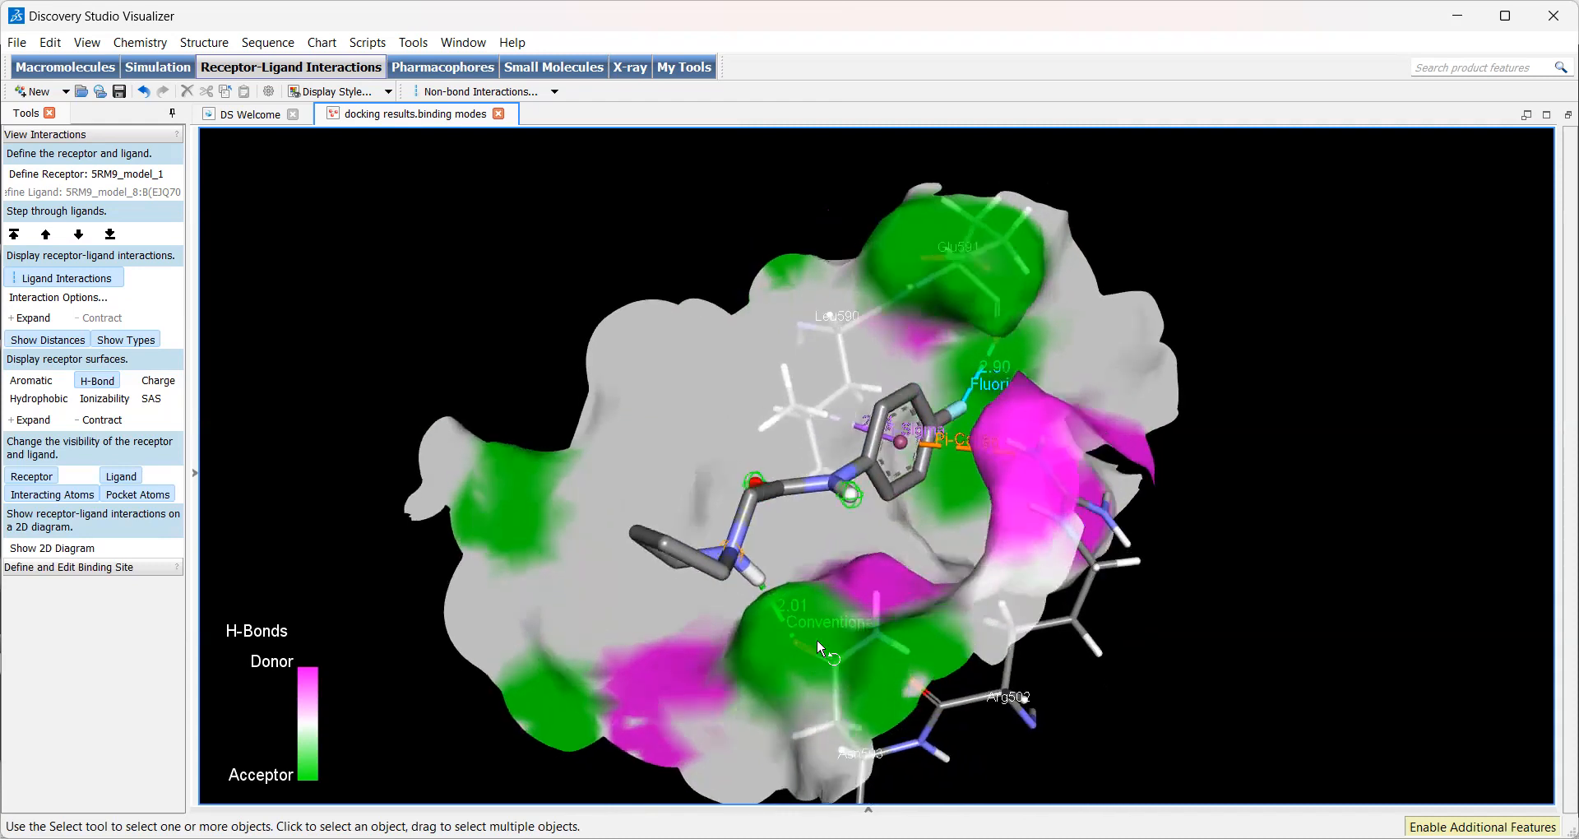
# Return the receptor surface to Hydrophobic and show the 2D interaction diagram of 5RM9_model_8 beside a widened 3D view
pyautogui.click(43, 400)
pyautogui.moveTo(789, 641); pyautogui.dragTo(719, 628, button='right')
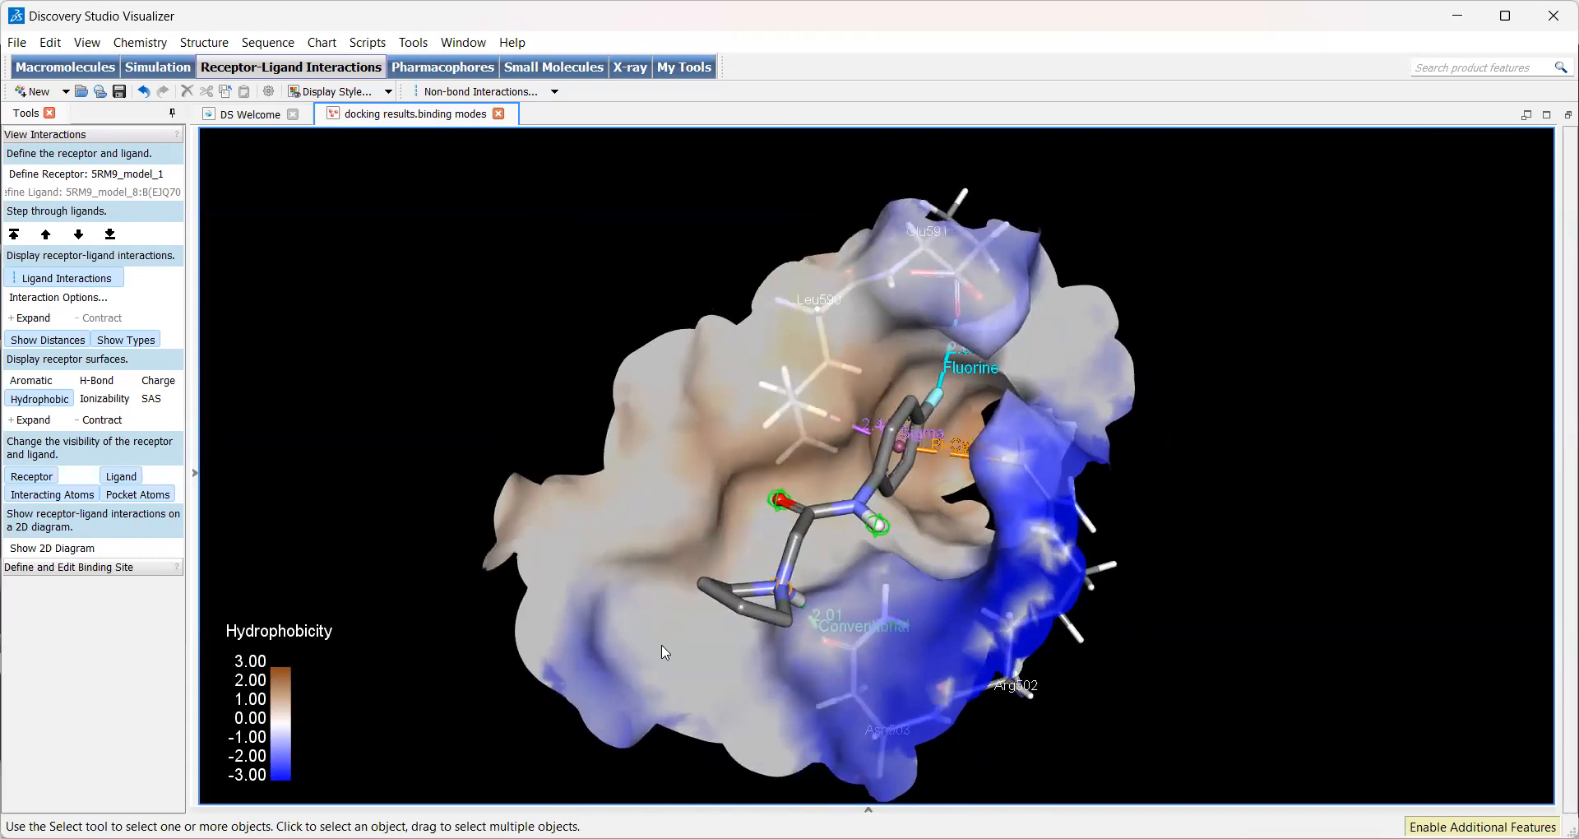
pyautogui.click(64, 548)
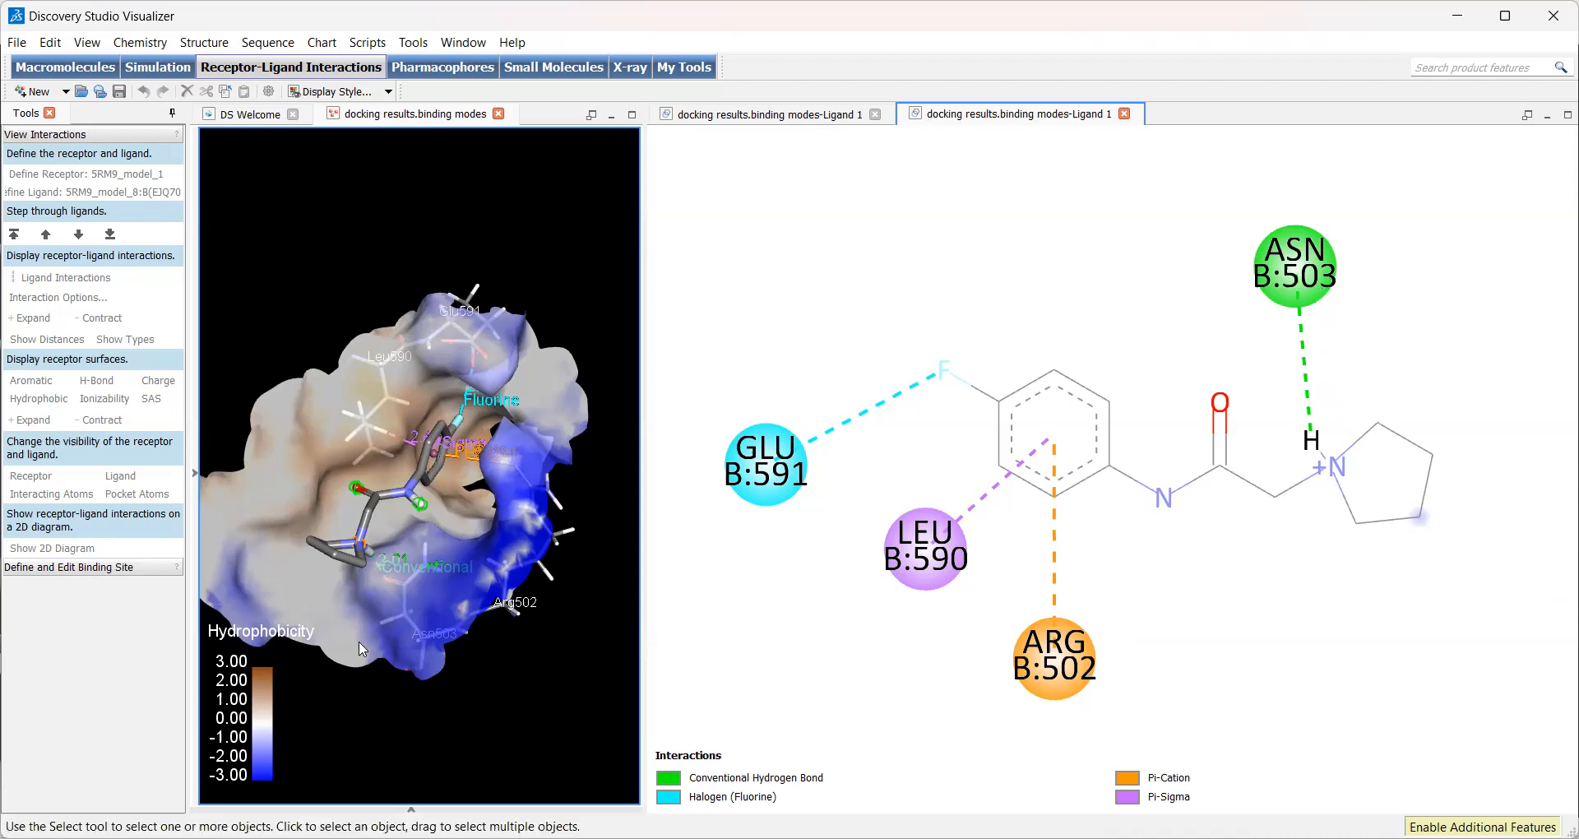
pyautogui.moveTo(391, 620)
pyautogui.mouseDown(button='right')
pyautogui.moveTo(348, 615)
pyautogui.moveTo(392, 633)
pyautogui.mouseUp(button='right')
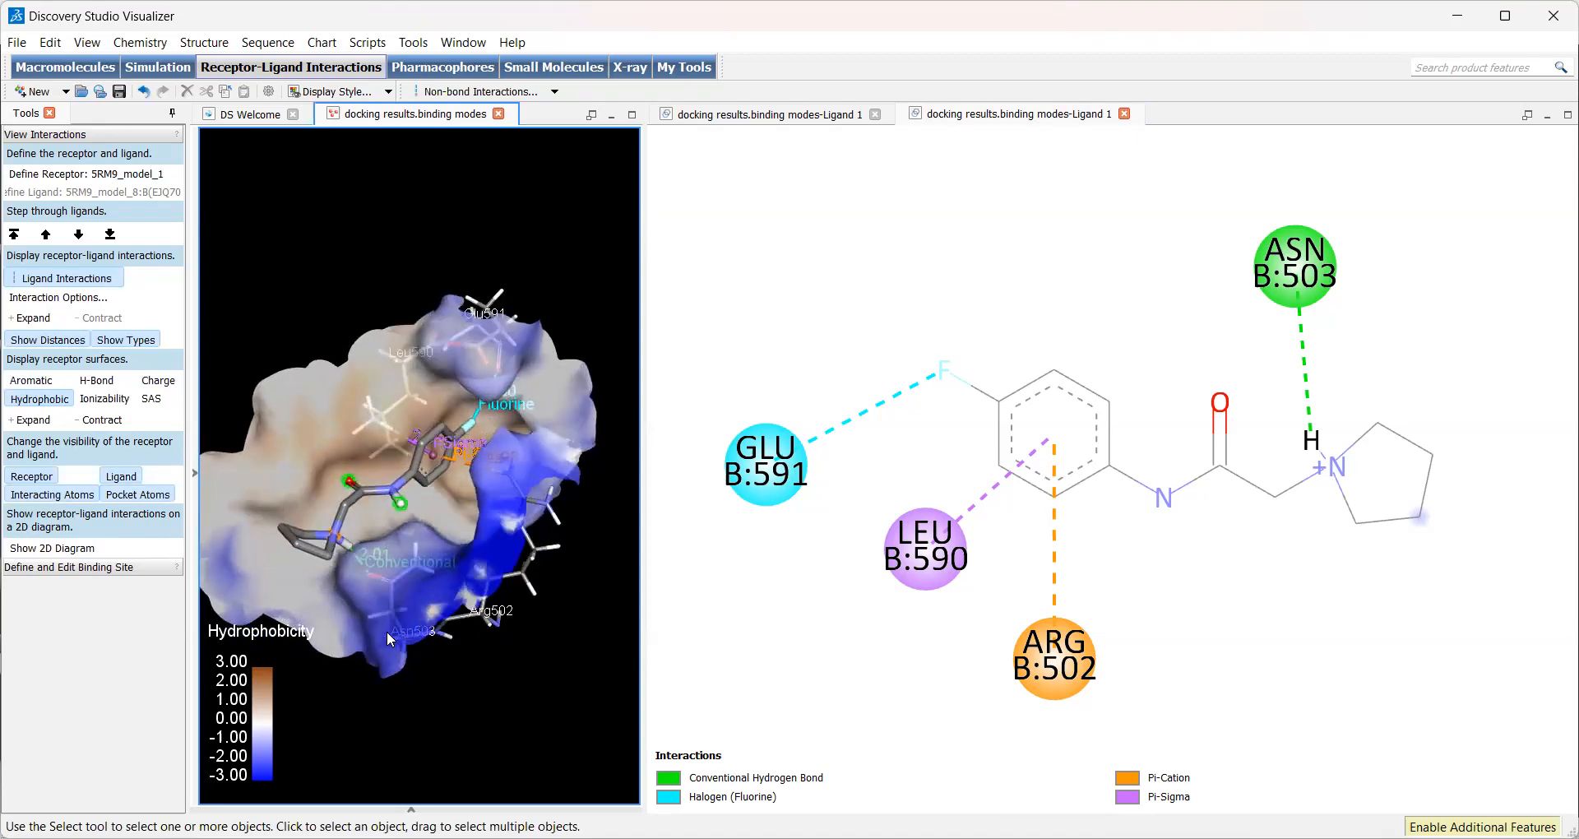
pyautogui.moveTo(643, 516); pyautogui.dragTo(964, 515)
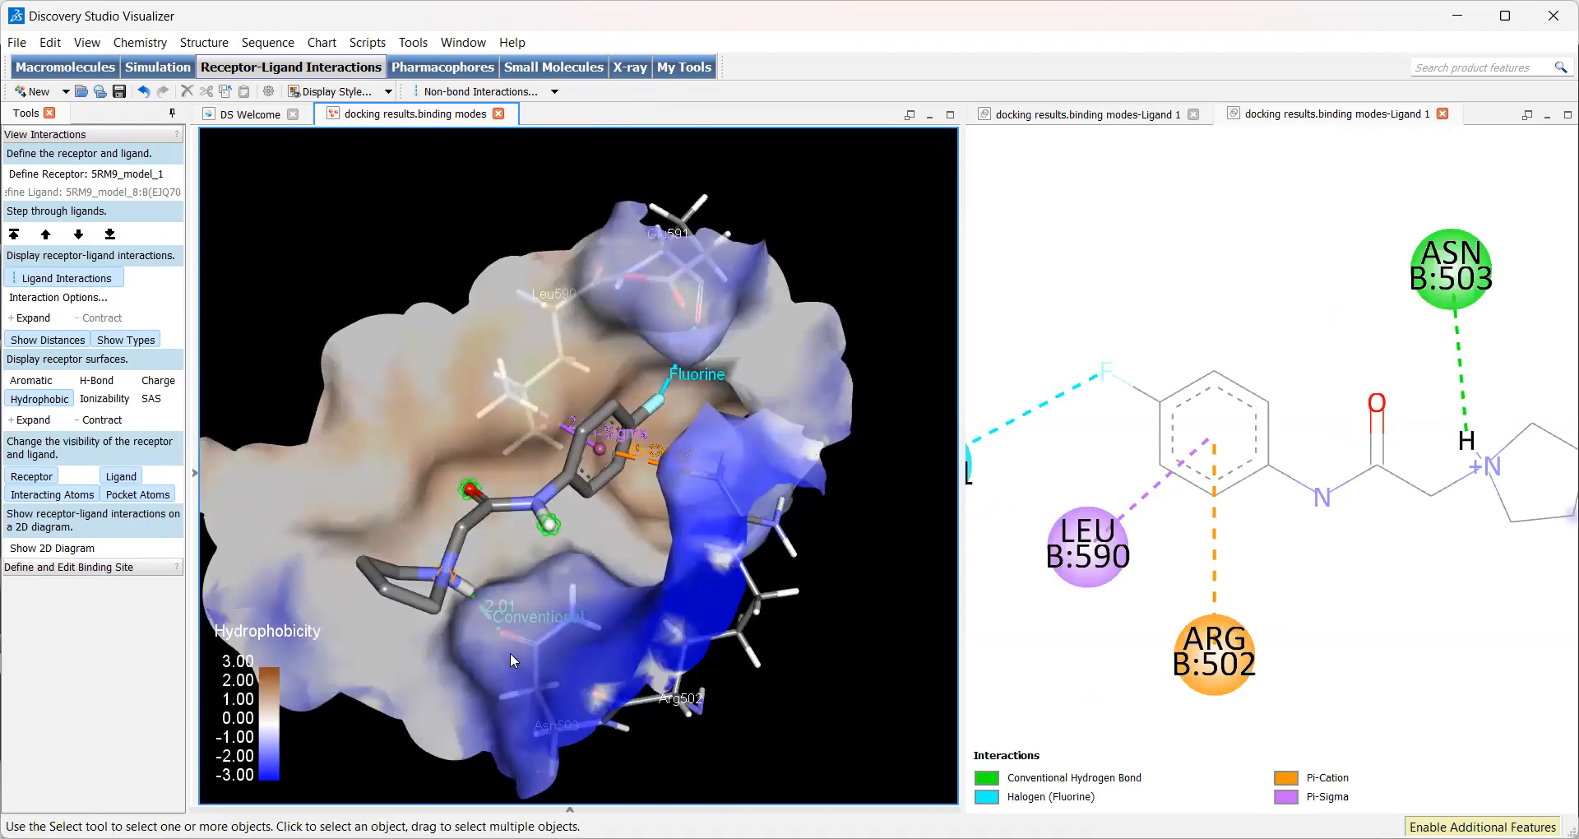
# Step back through the docked poses from 5RM9_model_8 to 5RM9_model_2
pyautogui.click(46, 234)
pyautogui.click(46, 235)
pyautogui.click(47, 234)
pyautogui.click(48, 235)
pyautogui.click(48, 235)
pyautogui.click(49, 236)
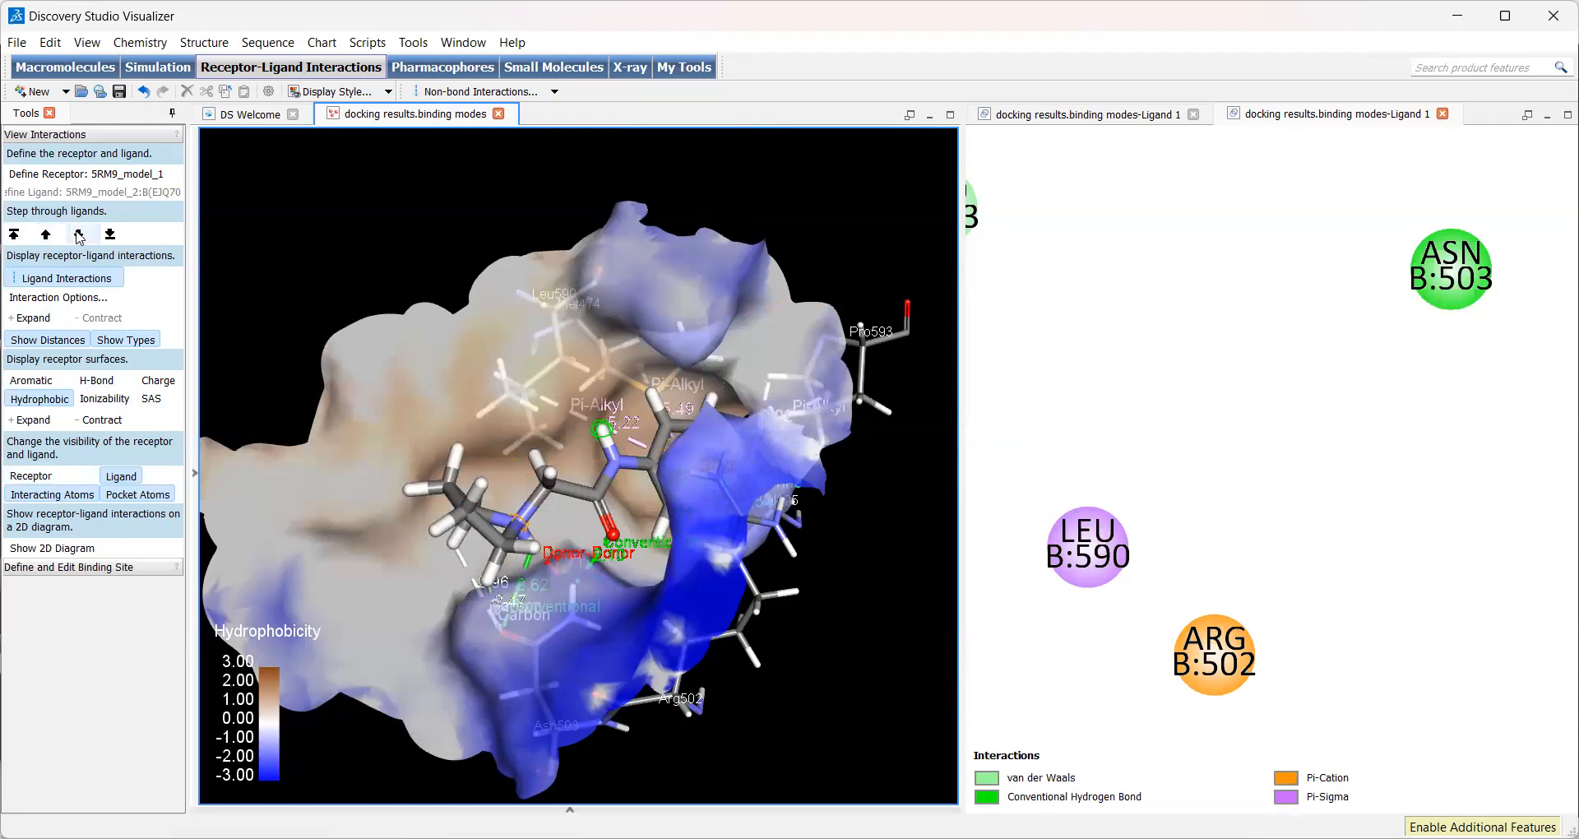
# Compare 5RM9_model_3 with 5RM9_model_2 in a rotated pocket view and step forward to 5RM9_model_4
pyautogui.click(78, 234)
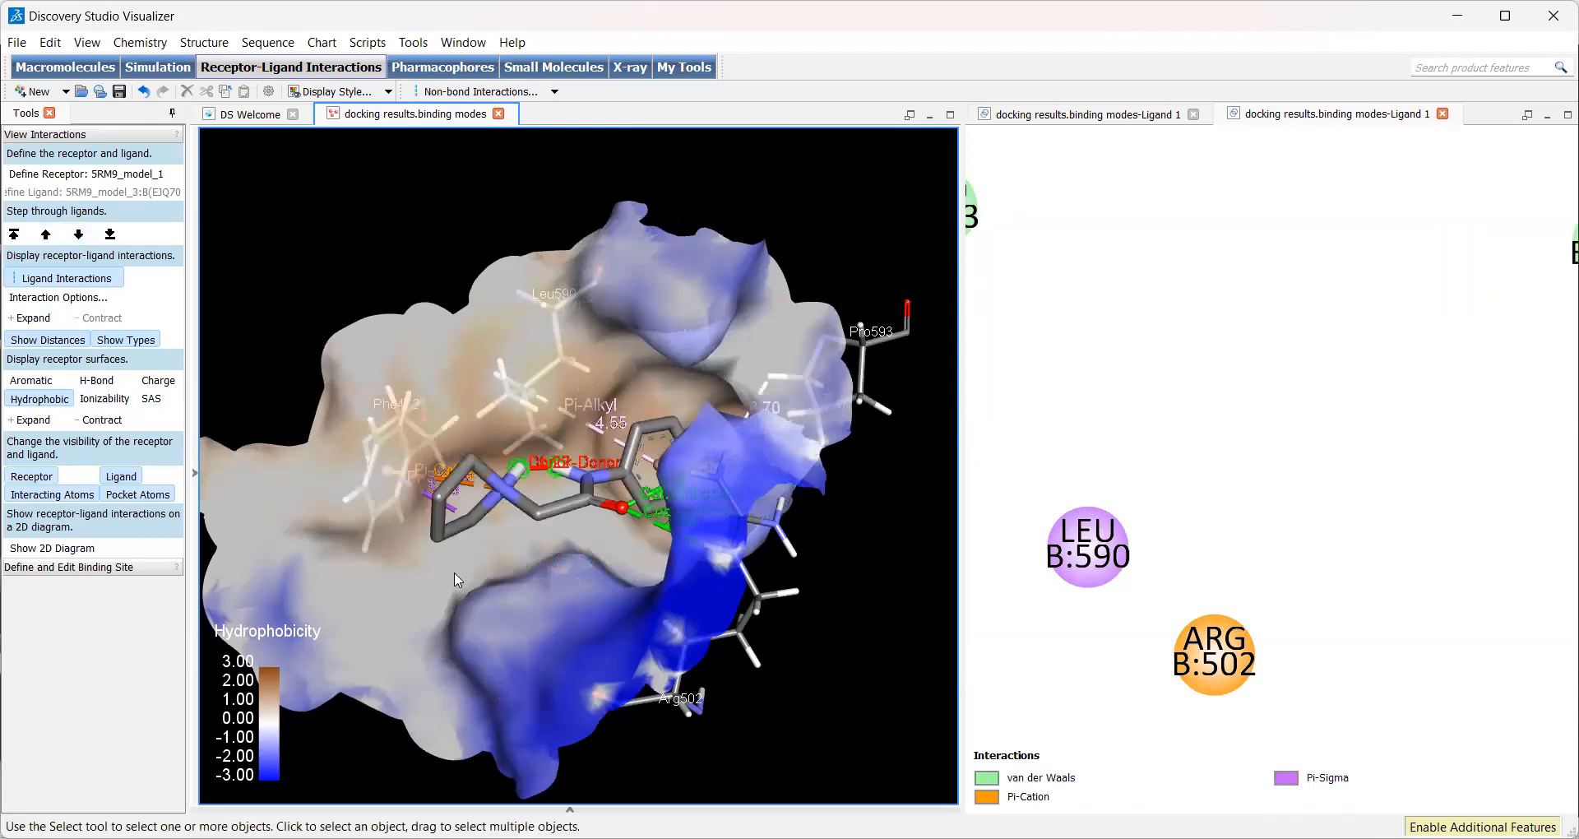
pyautogui.click(46, 234)
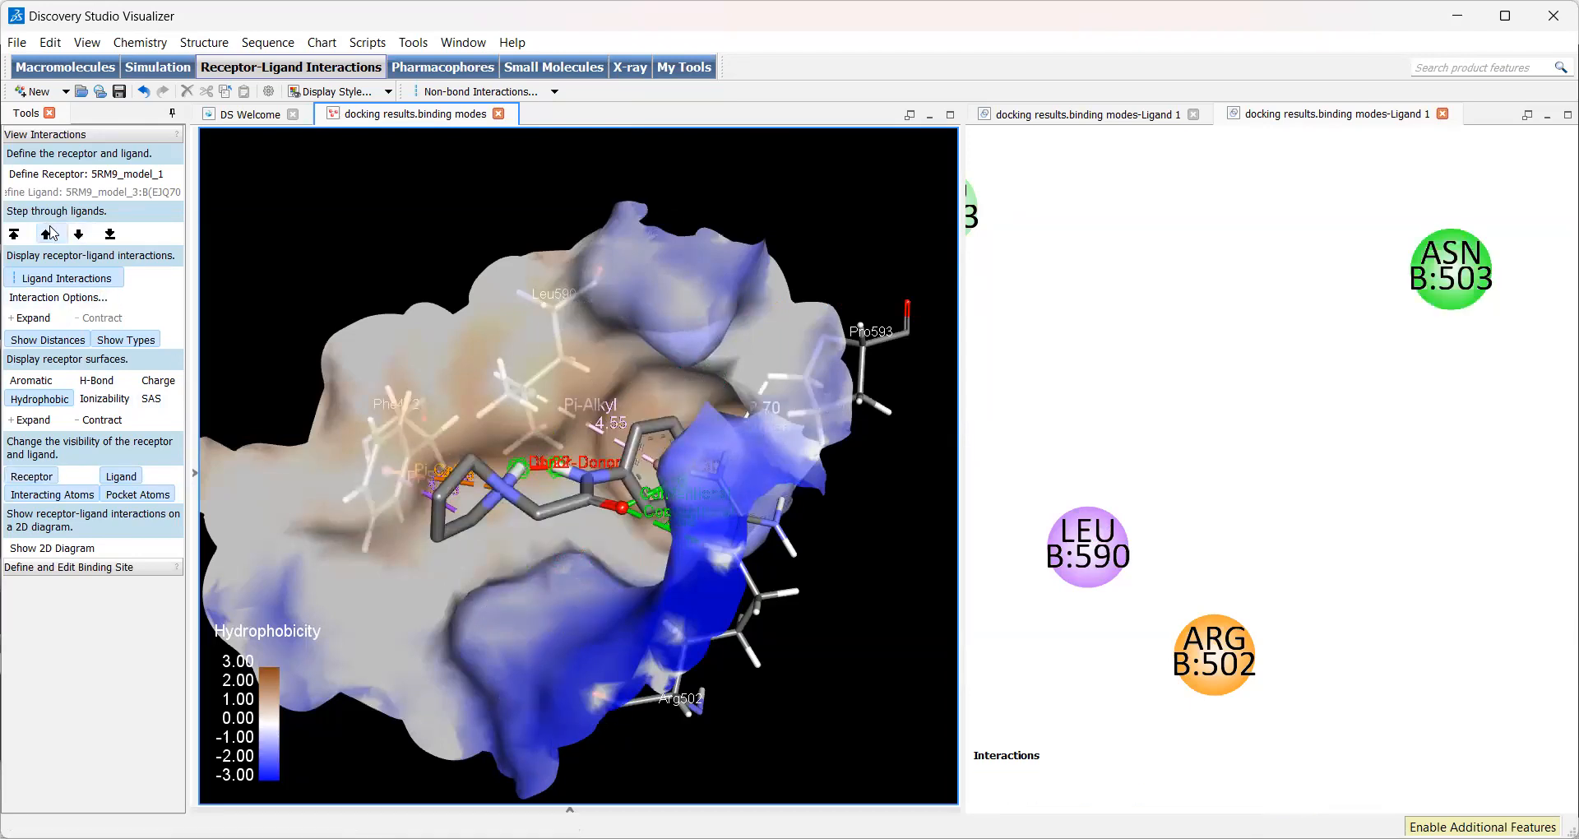
pyautogui.moveTo(597, 571)
pyautogui.mouseDown(button='right')
pyautogui.moveTo(658, 625)
pyautogui.moveTo(617, 588)
pyautogui.mouseUp(button='right')
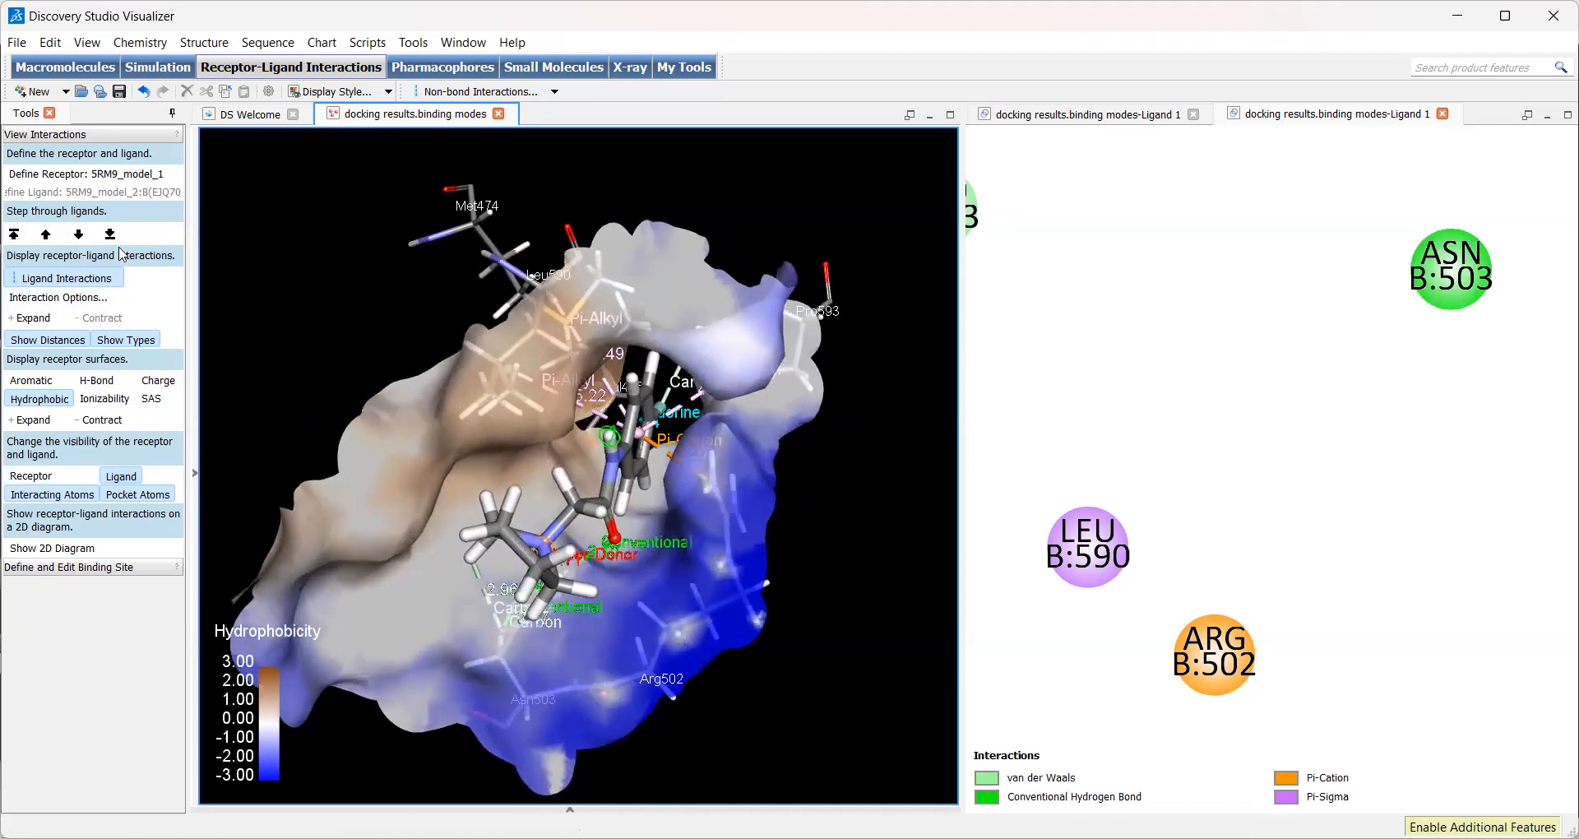
pyautogui.click(77, 234)
pyautogui.click(77, 234)
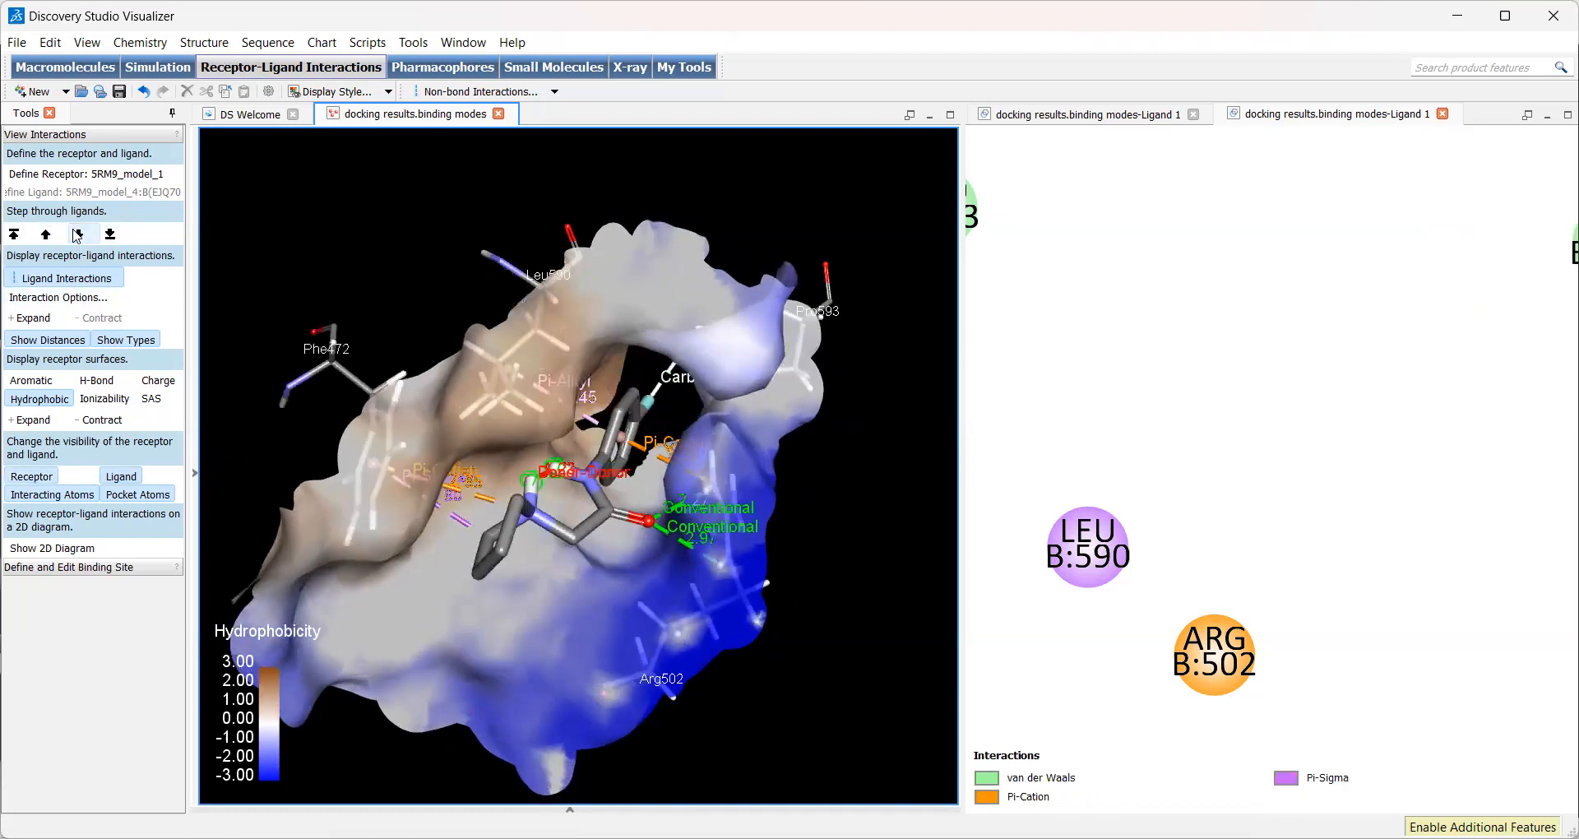
# Step forward from 5RM9_model_4 to 5RM9_model_6 and examine its pose and interactions near Asn503 and Arg502 from several angles
pyautogui.click(77, 235)
pyautogui.click(77, 235)
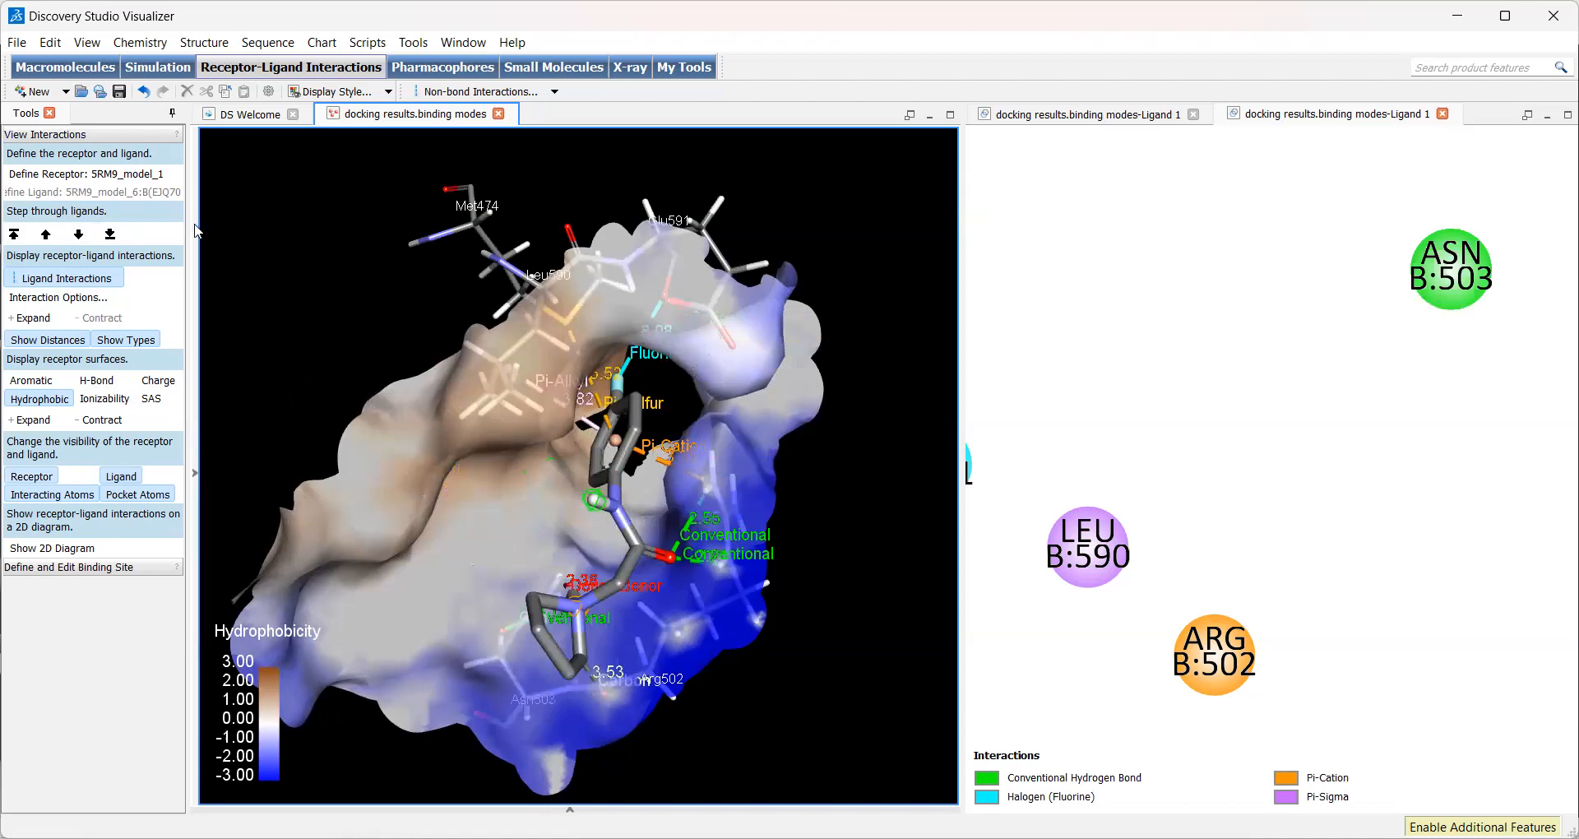
pyautogui.moveTo(477, 625)
pyautogui.mouseDown(button='right')
pyautogui.moveTo(361, 477)
pyautogui.moveTo(585, 606)
pyautogui.moveTo(556, 628)
pyautogui.moveTo(484, 613)
pyautogui.mouseUp(button='right')
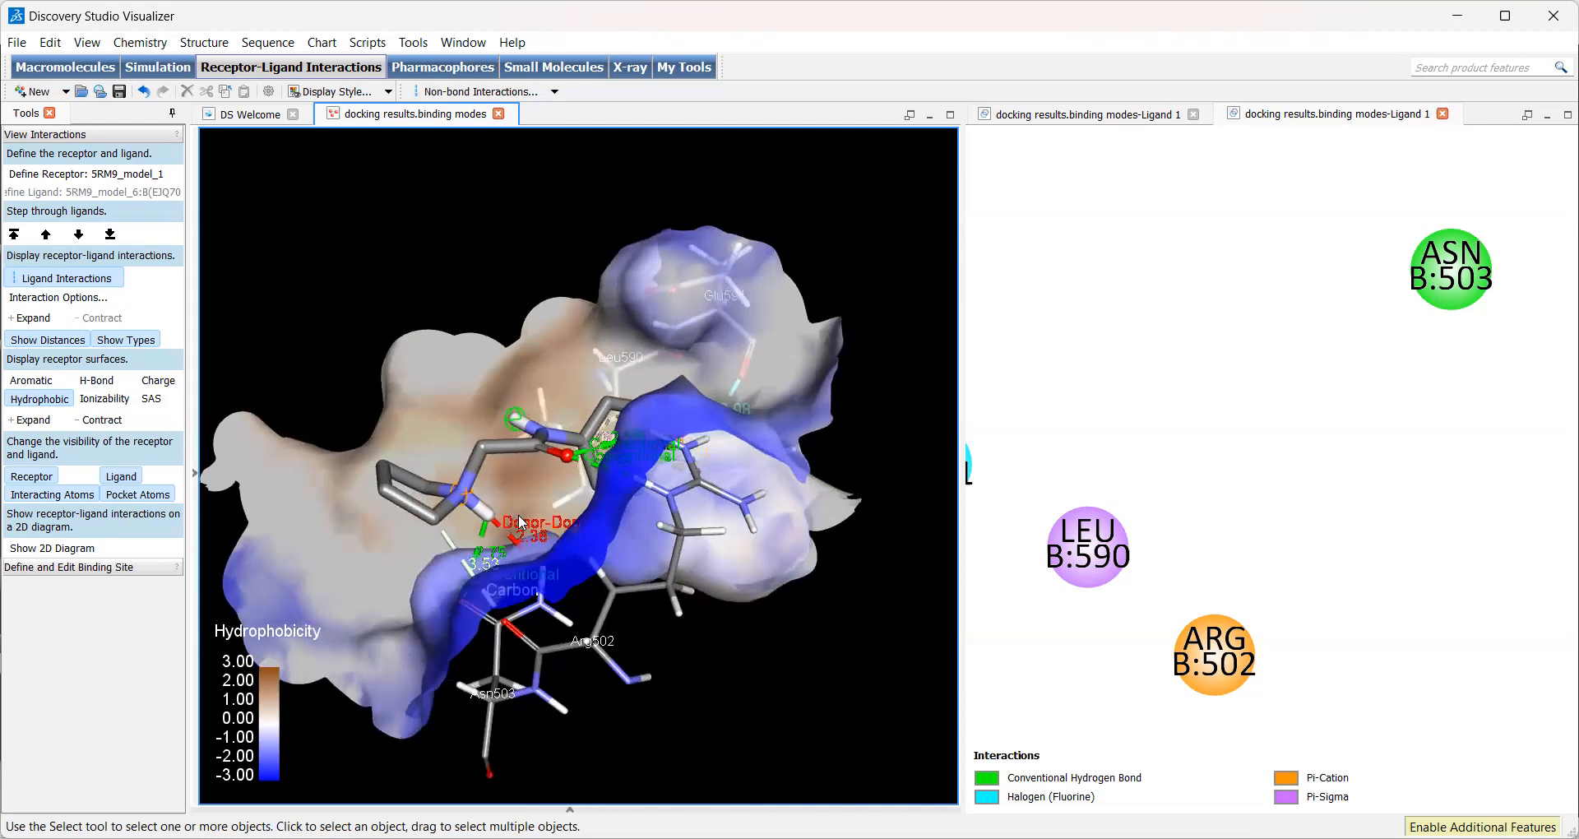
pyautogui.moveTo(450, 508); pyautogui.dragTo(535, 582, button='right')
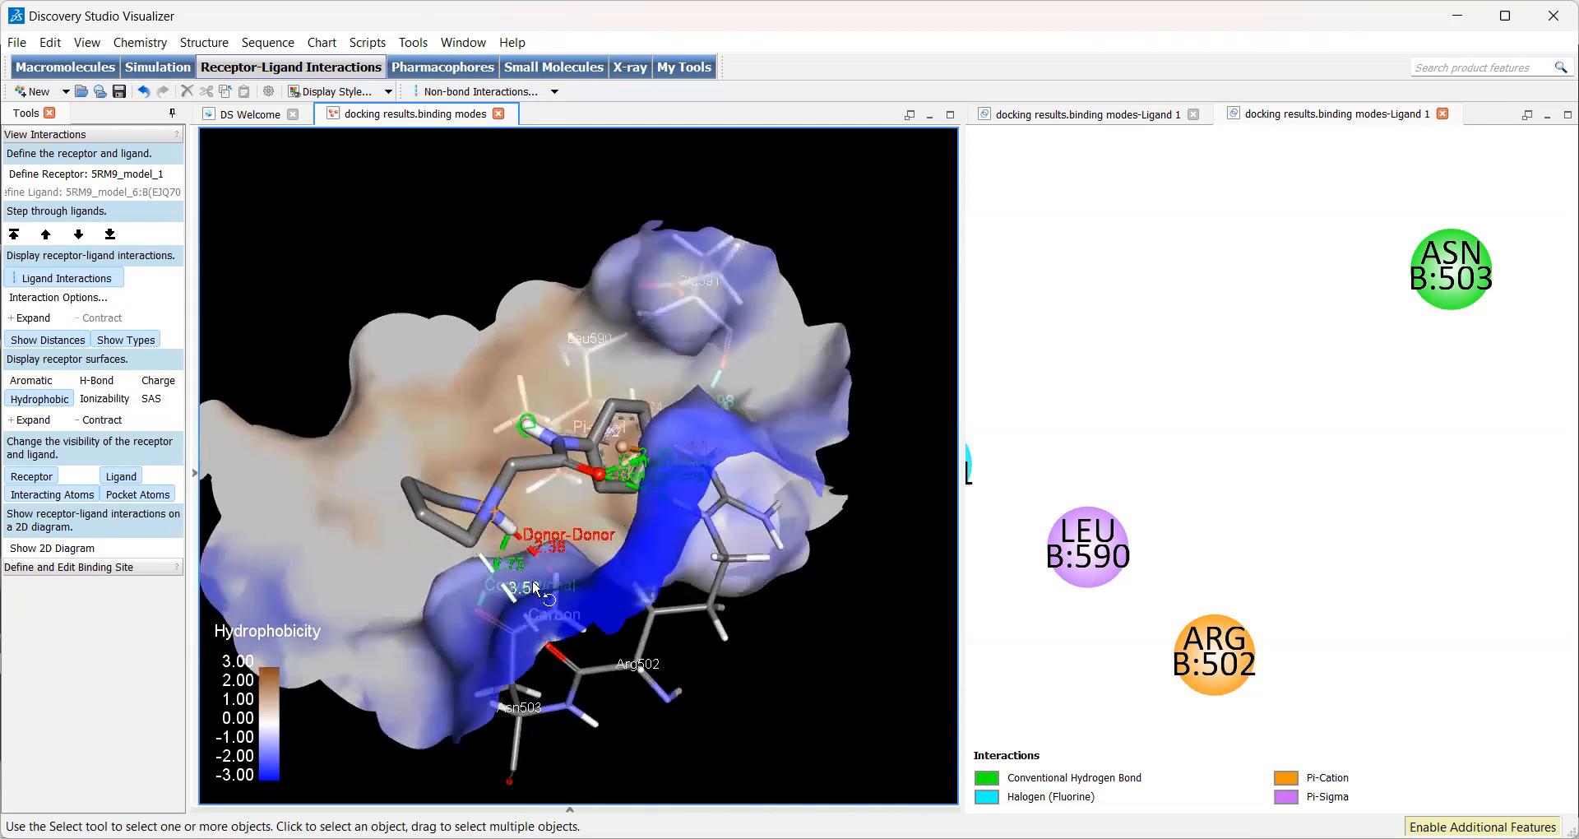
# Compare 5RM9_model_6 with the poses that follow it, including 5RM9_model_7, in rotated views of the hydrophobic pocket surface
pyautogui.click(79, 235)
pyautogui.click(79, 240)
pyautogui.click(51, 237)
pyautogui.click(51, 237)
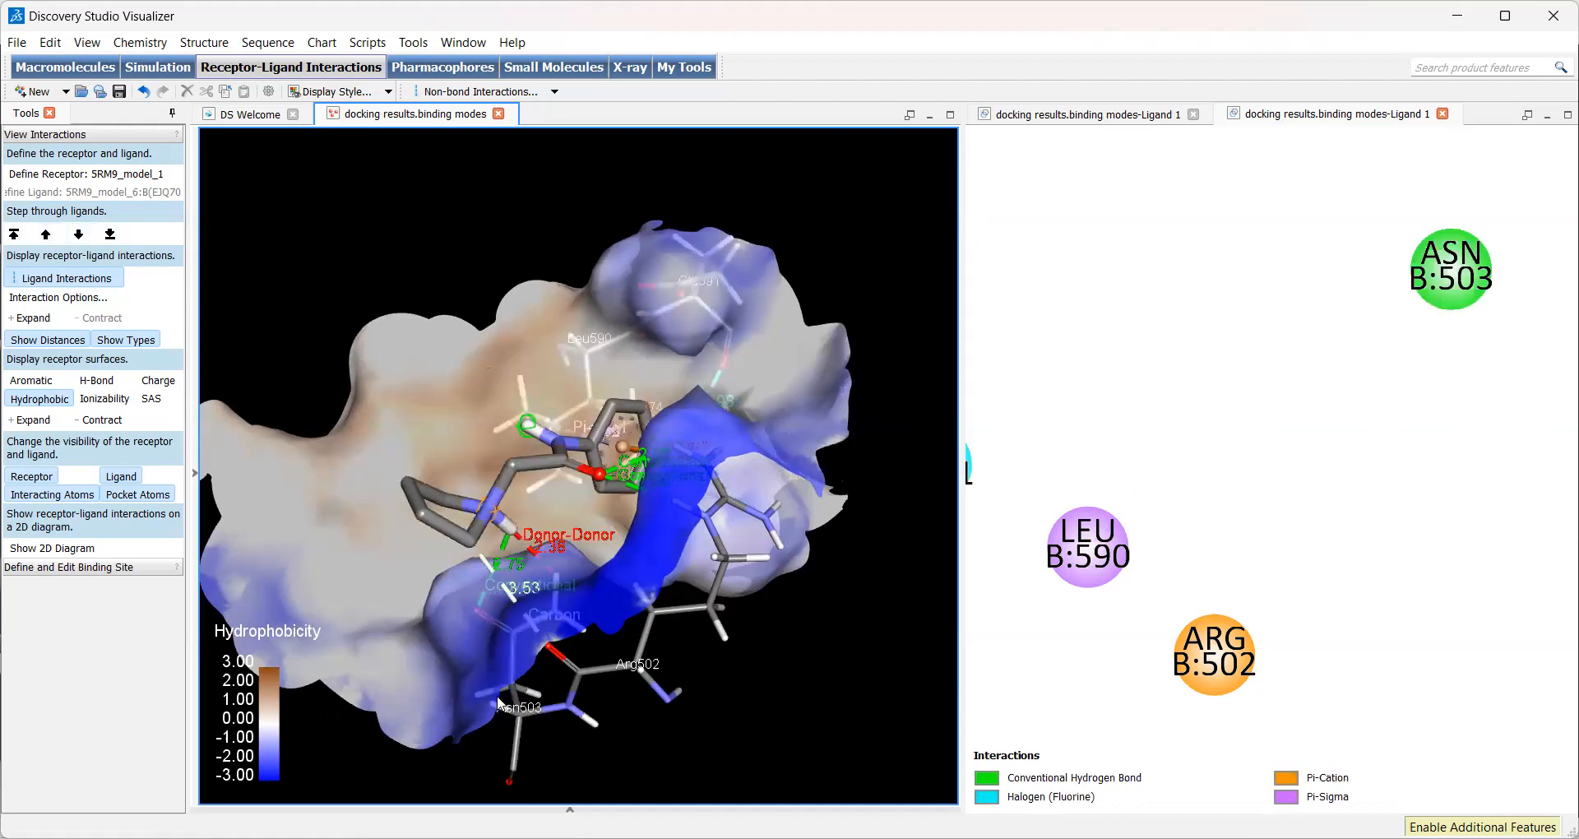
pyautogui.click(78, 235)
pyautogui.moveTo(465, 589); pyautogui.dragTo(501, 603)
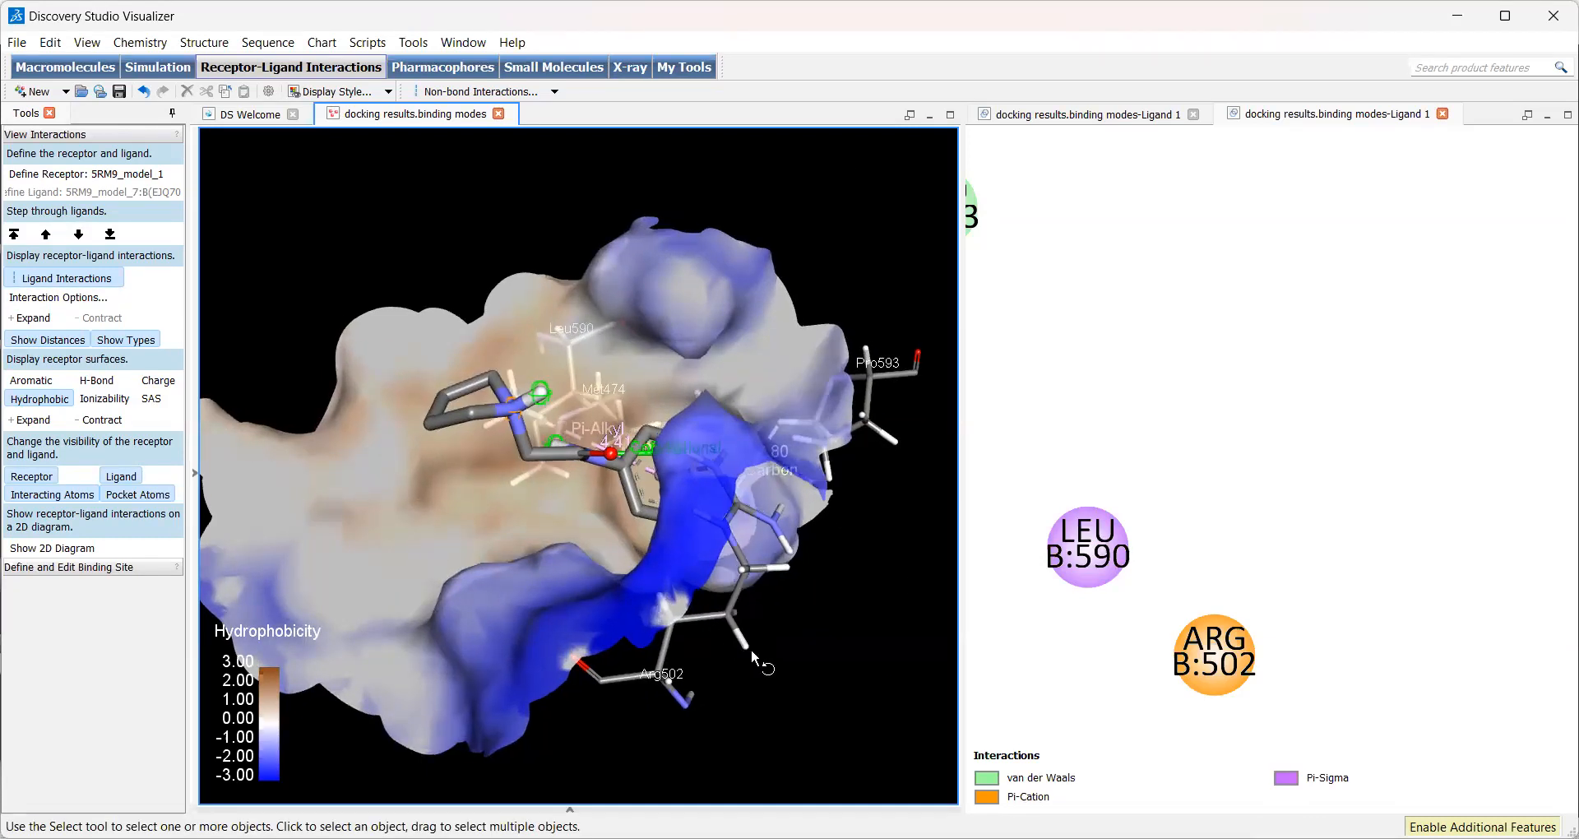
pyautogui.click(46, 234)
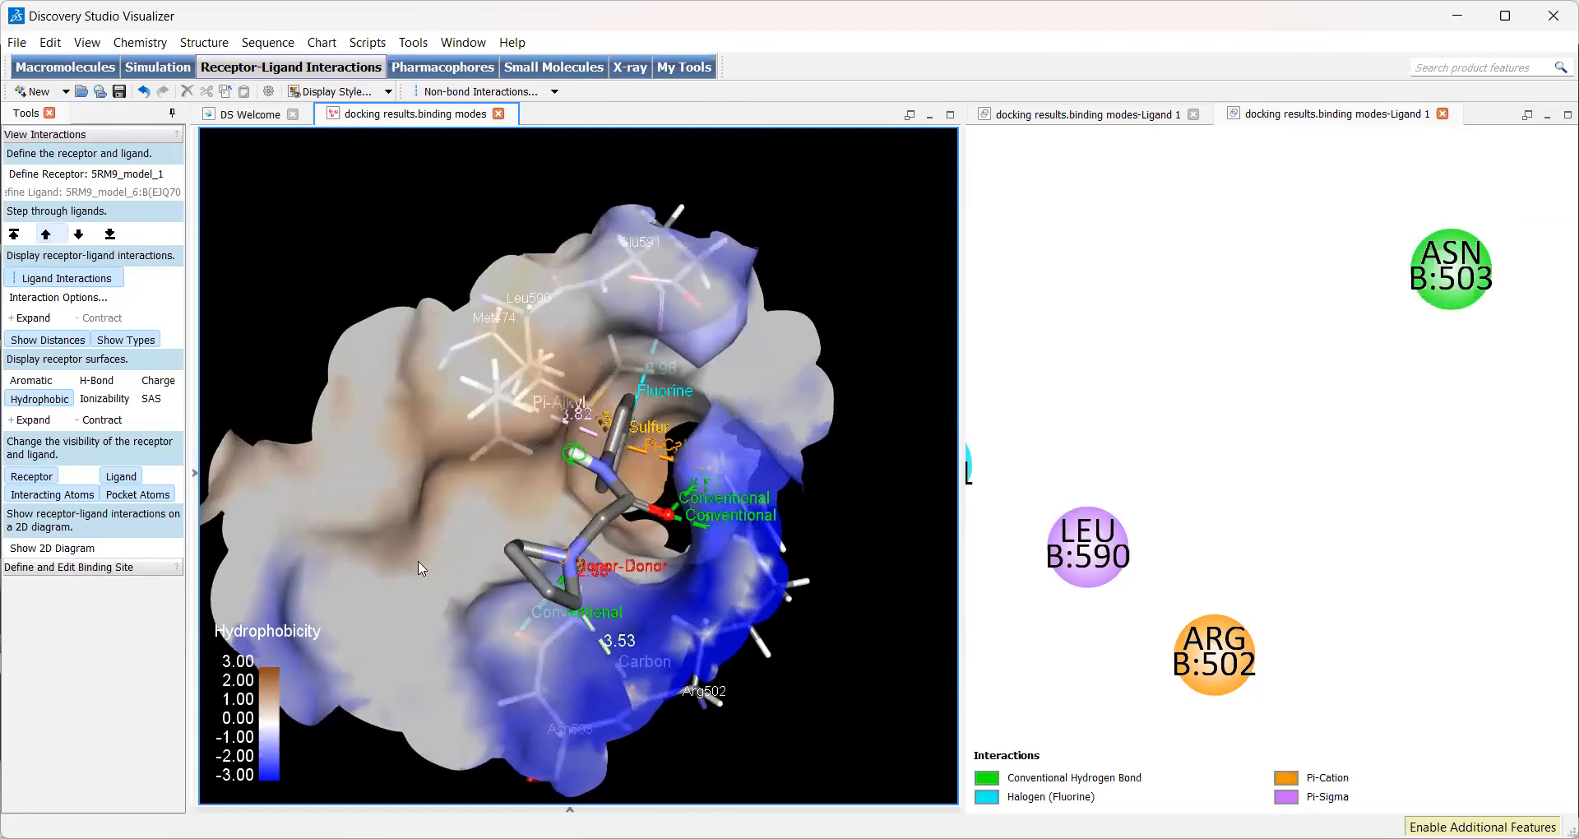
pyautogui.moveTo(518, 629); pyautogui.dragTo(443, 593)
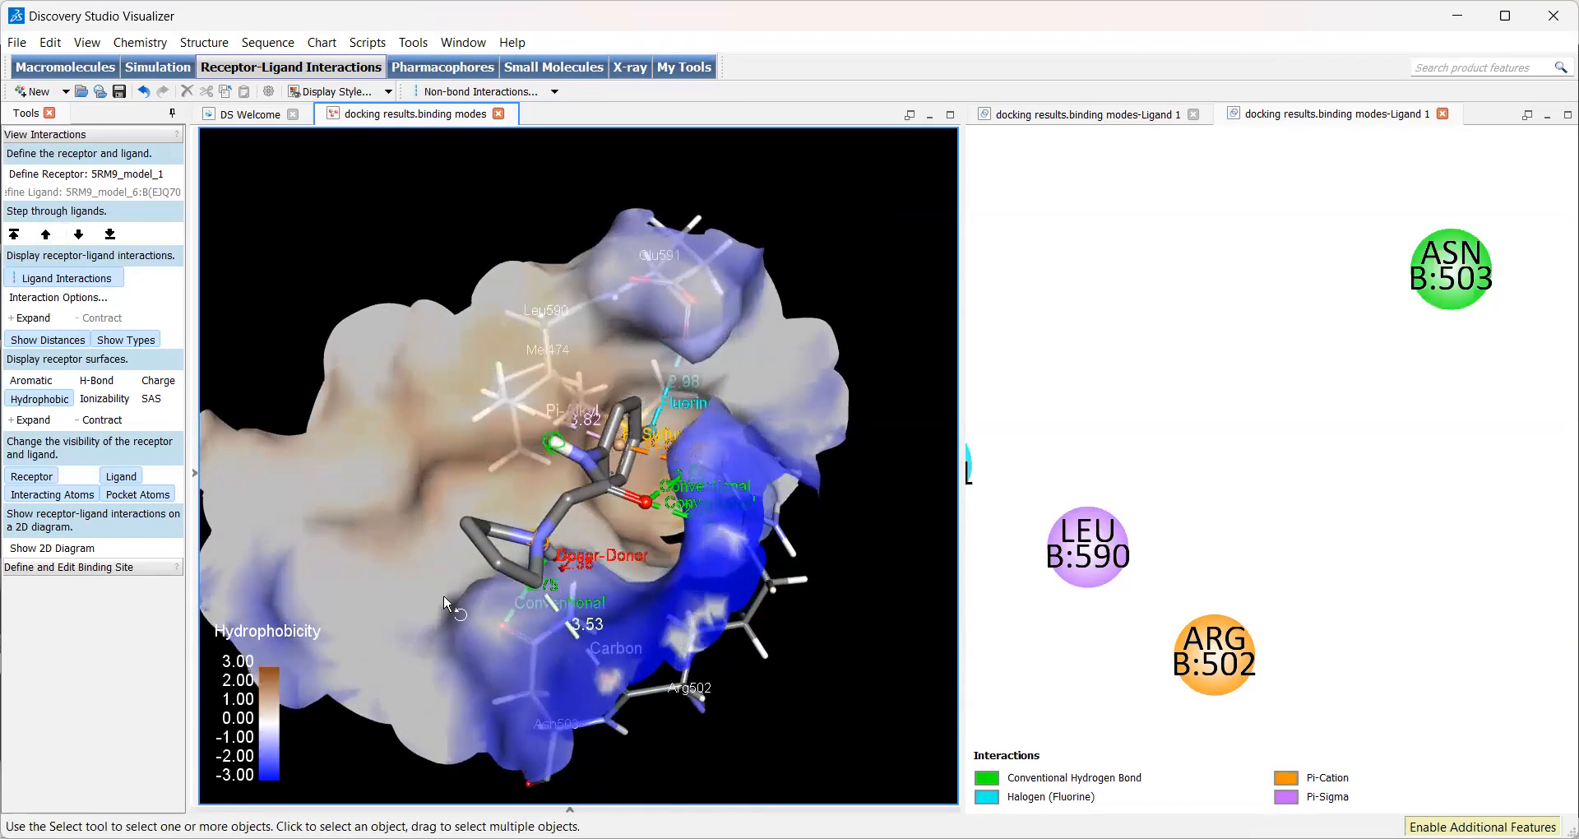
# Step back through the docked poses from 5RM9_model_6 to 5RM9_model_2 and inspect that pose in the rotated pocket
pyautogui.click(46, 234)
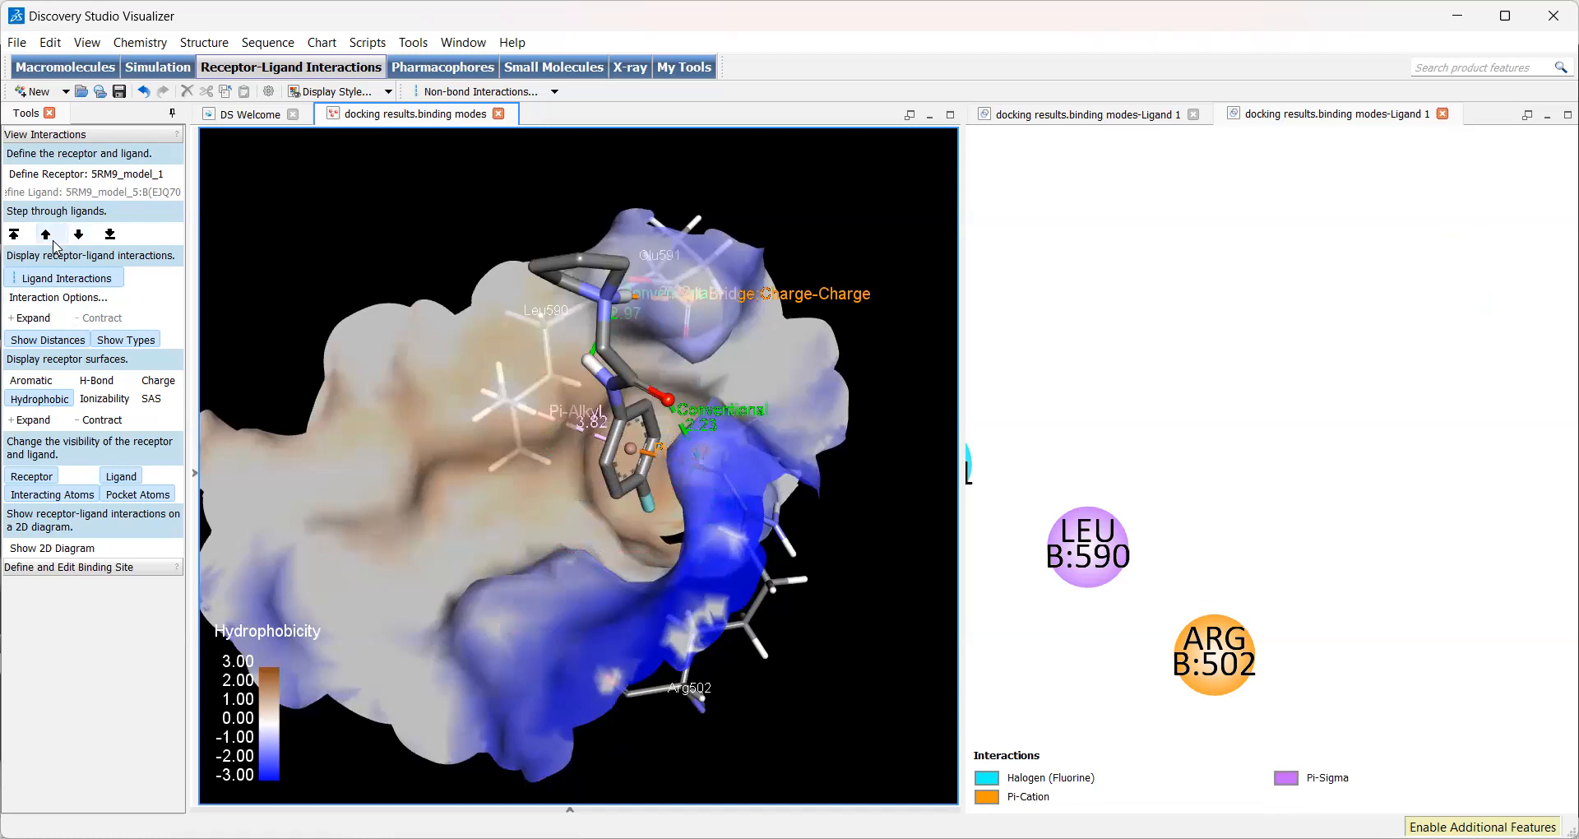
pyautogui.click(52, 239)
pyautogui.click(46, 236)
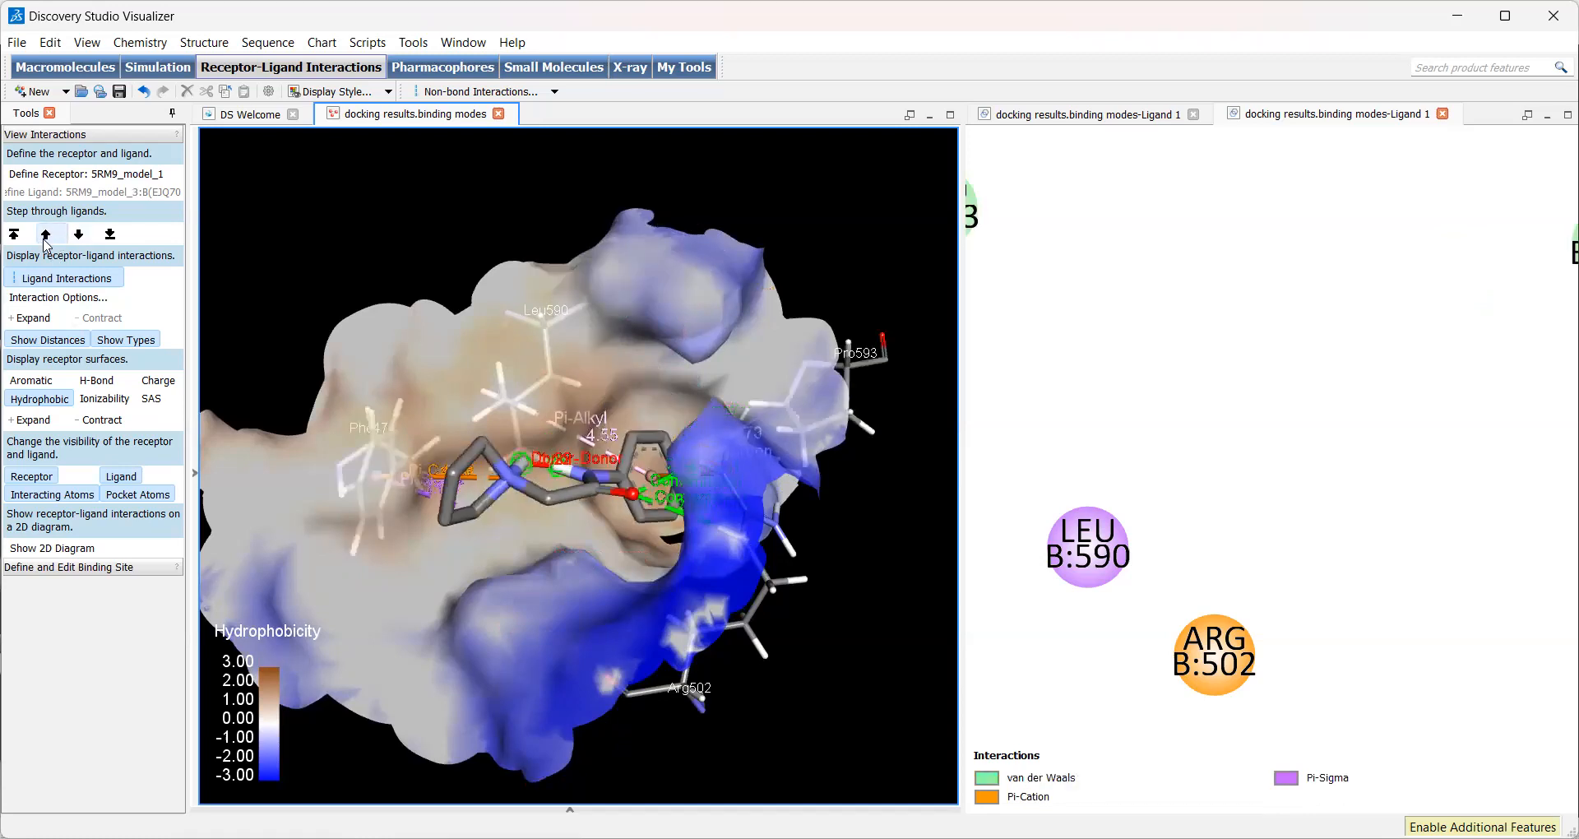
pyautogui.click(45, 236)
pyautogui.moveTo(603, 599); pyautogui.dragTo(659, 609, button='right')
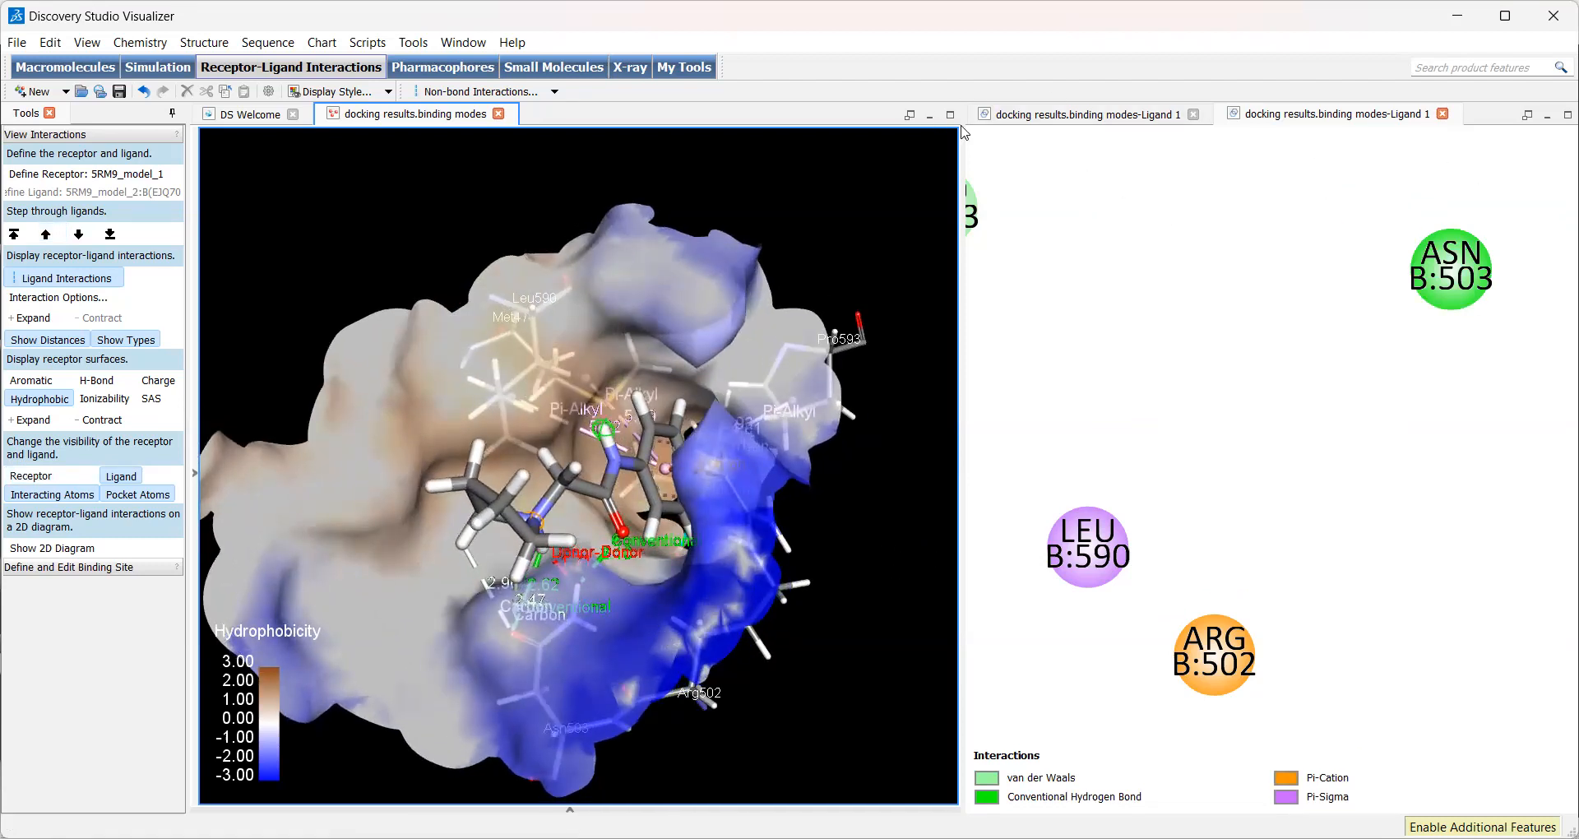
# Widen the 3D view beside the 2D diagram and examine 5RM9_model_2 in the pocket from several angles and close up
pyautogui.moveTo(962, 244); pyautogui.dragTo(1224, 271)
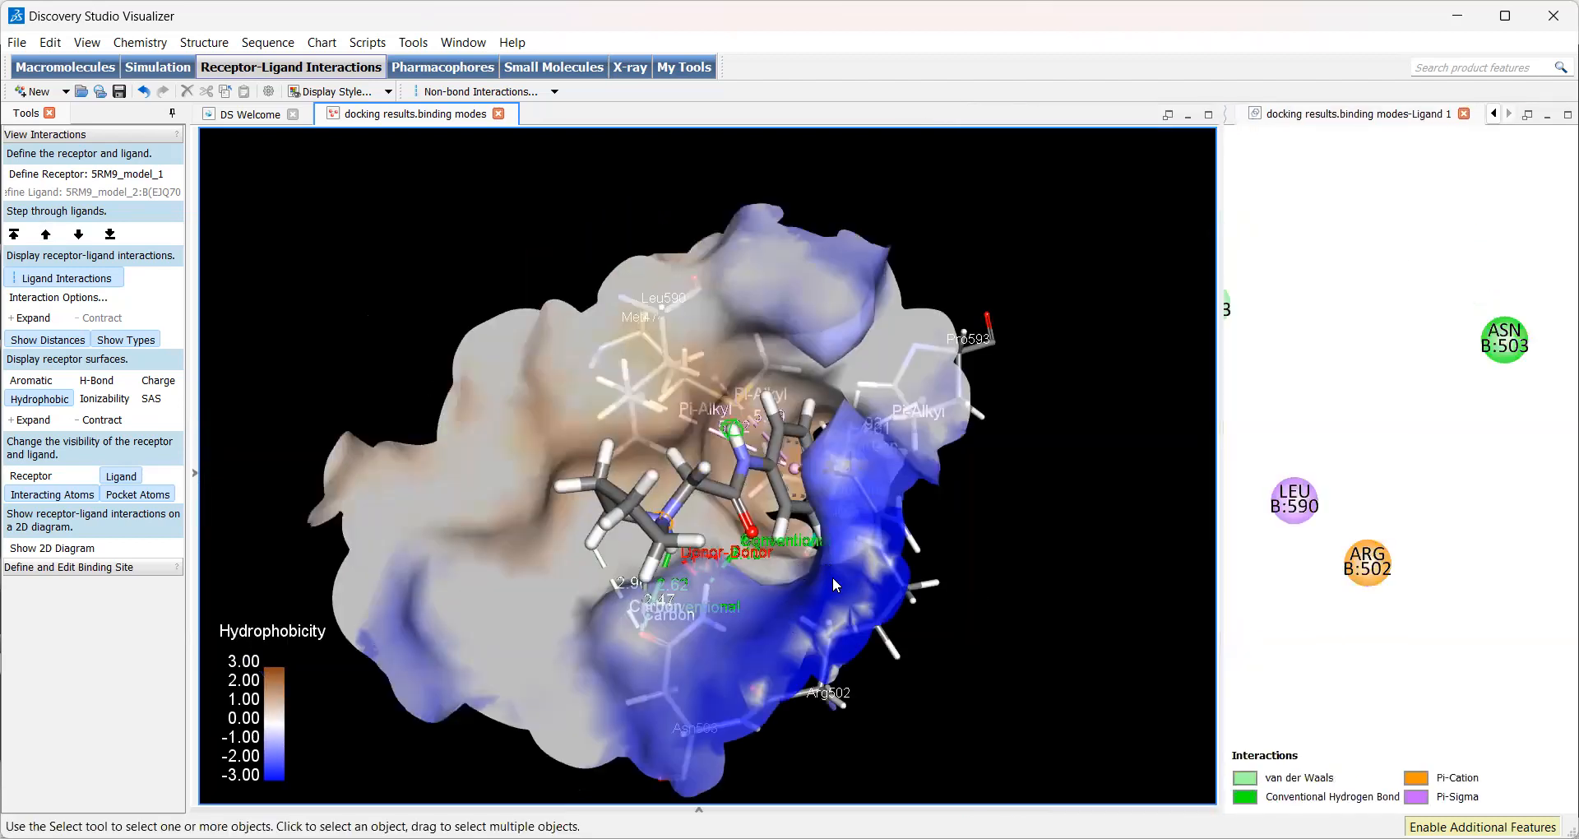
pyautogui.moveTo(727, 561); pyautogui.dragTo(757, 562, button='right')
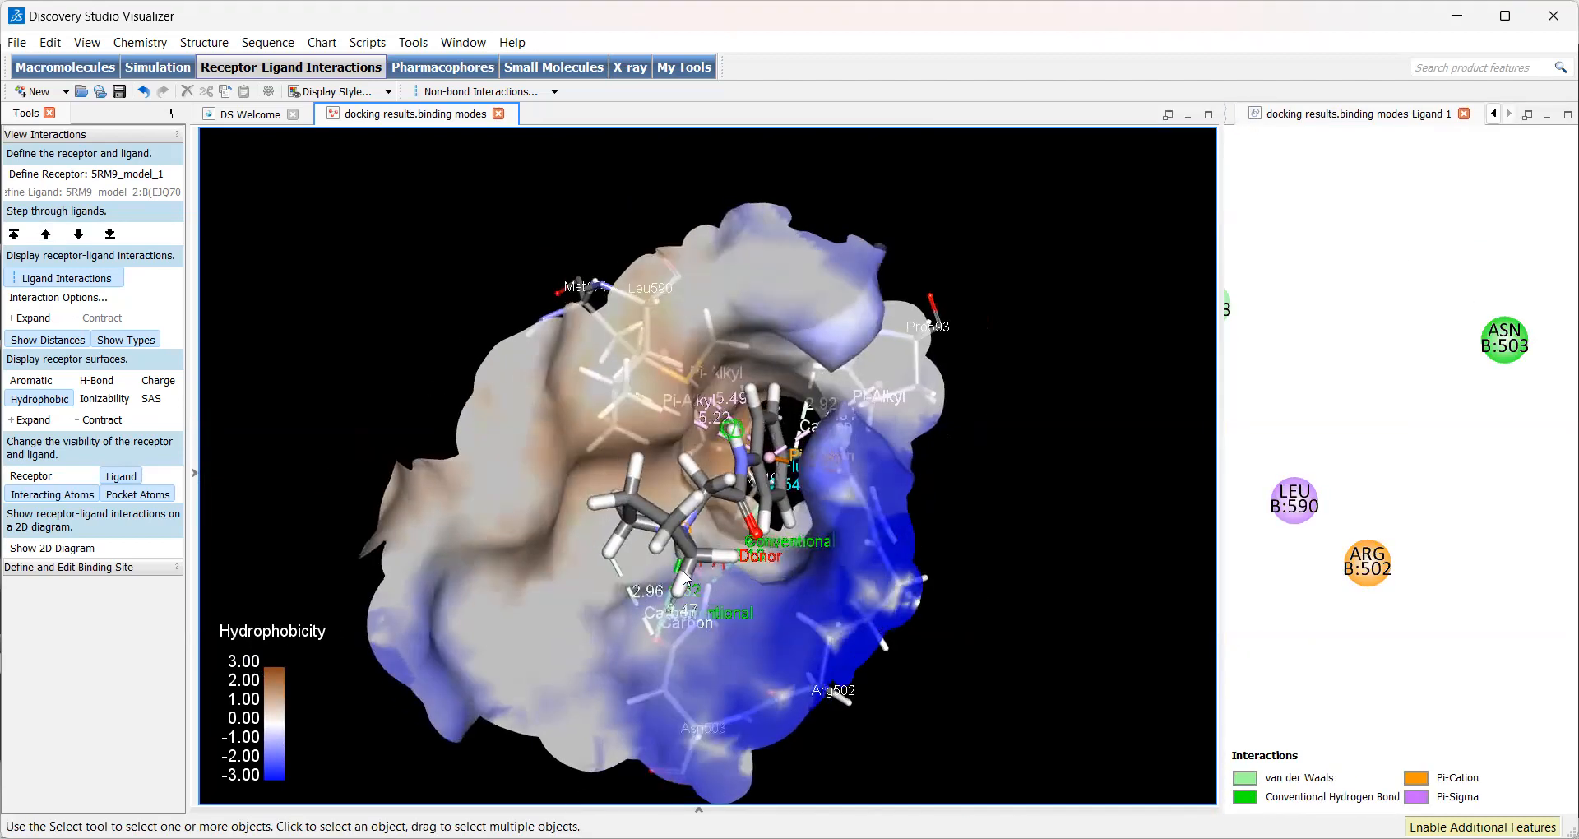
pyautogui.moveTo(760, 663); pyautogui.dragTo(772, 635, button='right')
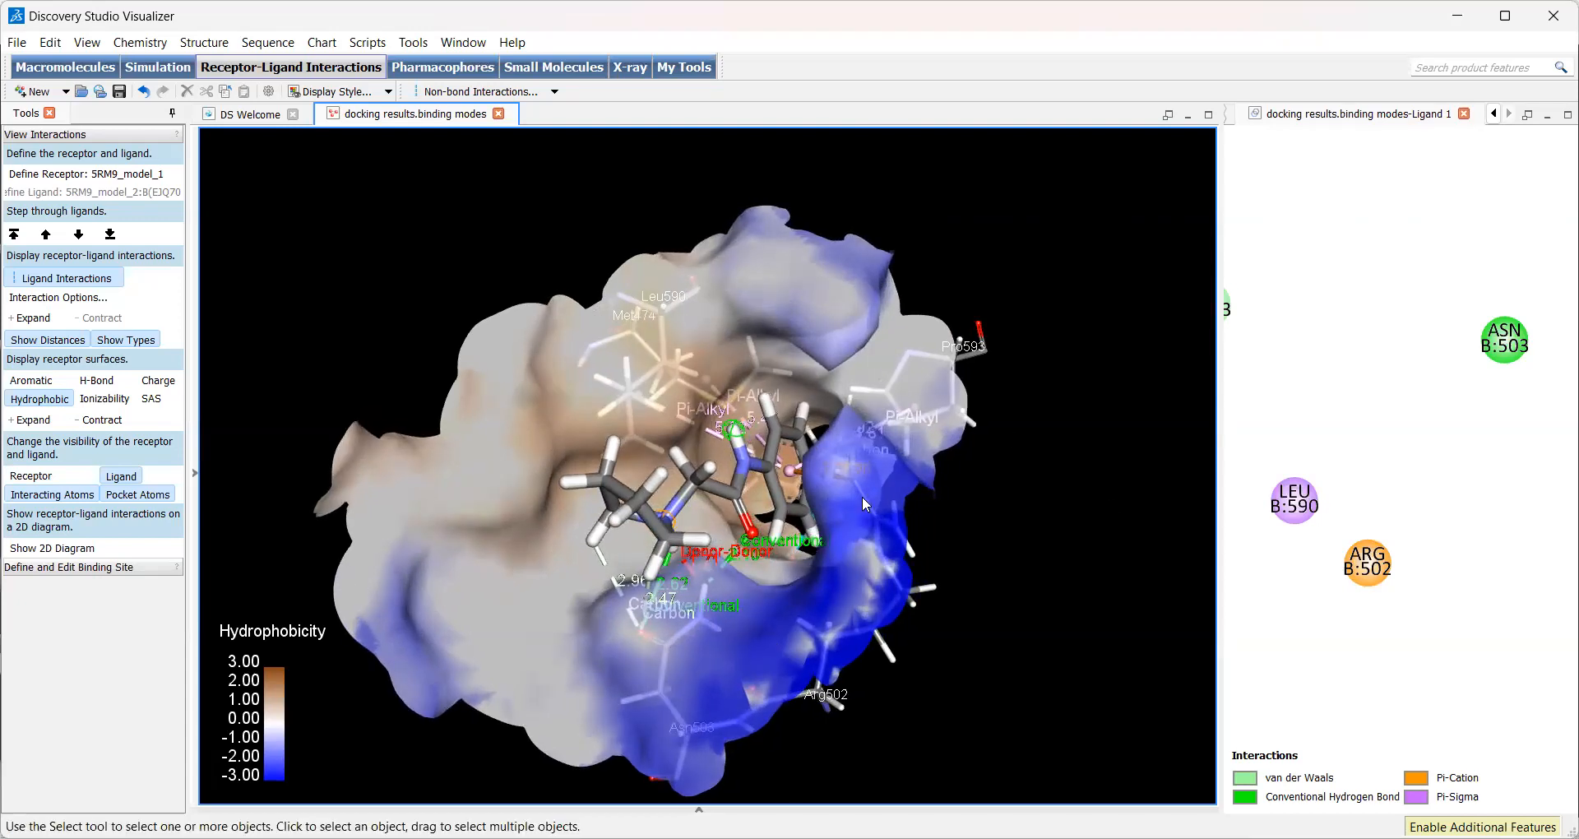
pyautogui.moveTo(836, 518); pyautogui.dragTo(868, 551, button='right')
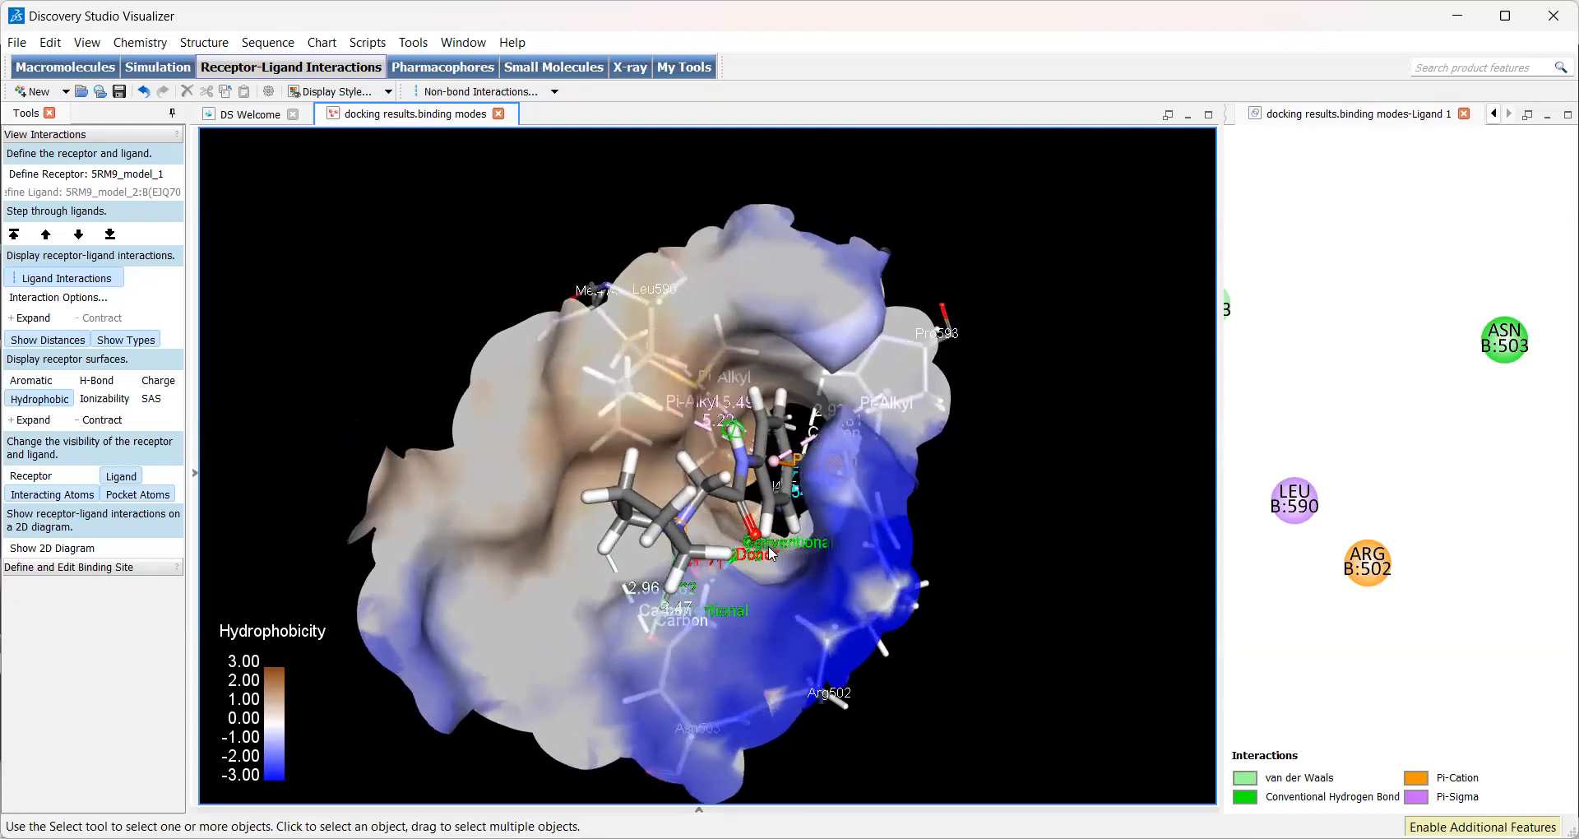
pyautogui.scroll(2, 769, 551)
pyautogui.moveTo(640, 662); pyautogui.dragTo(602, 642, button='right')
pyautogui.moveTo(757, 458); pyautogui.dragTo(684, 573, button='right')
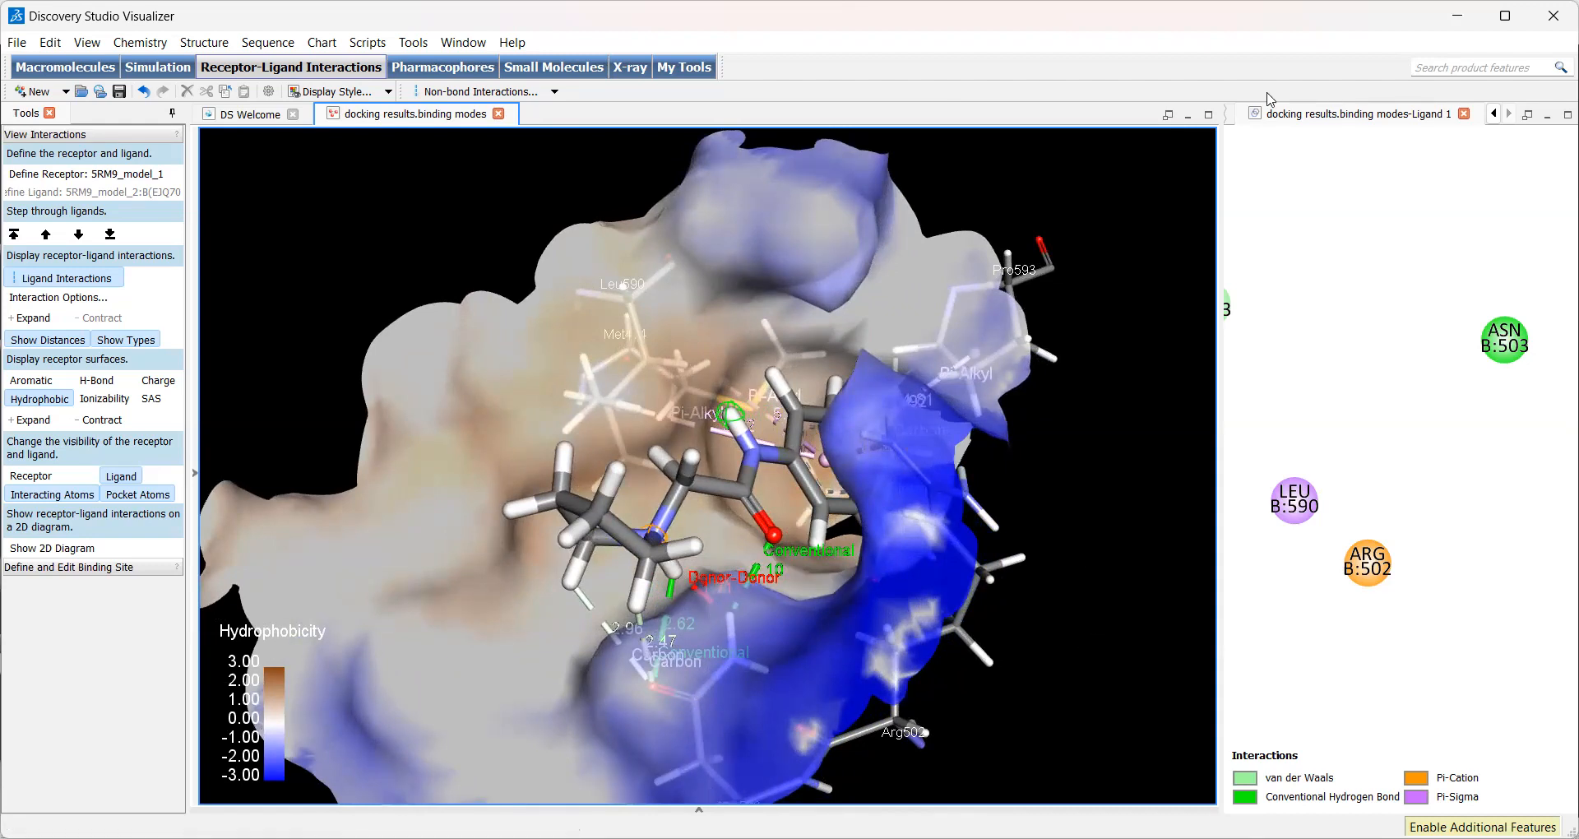
pyautogui.click(1214, 93)
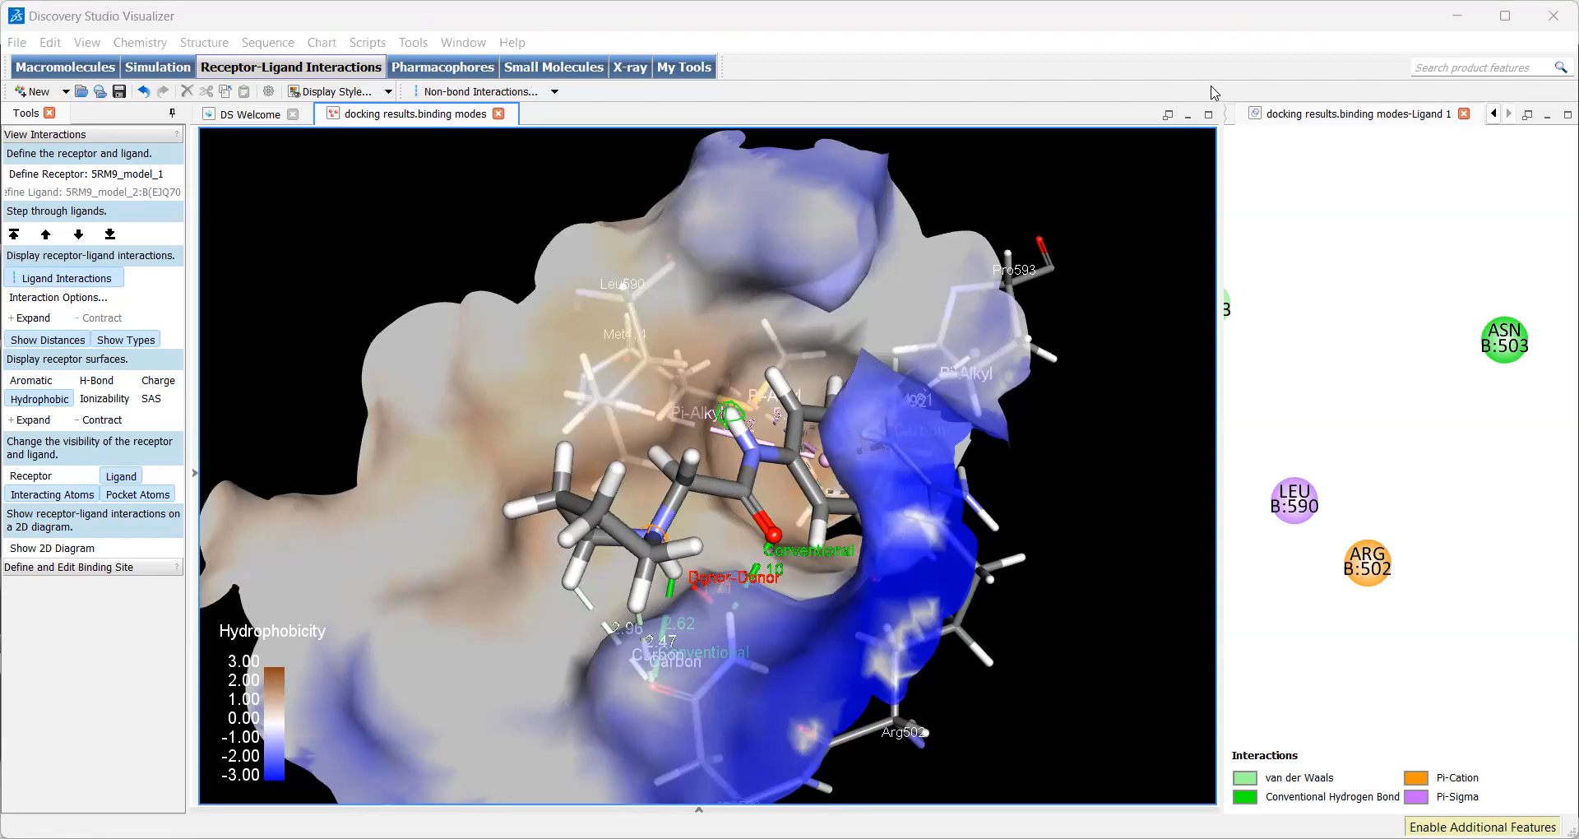